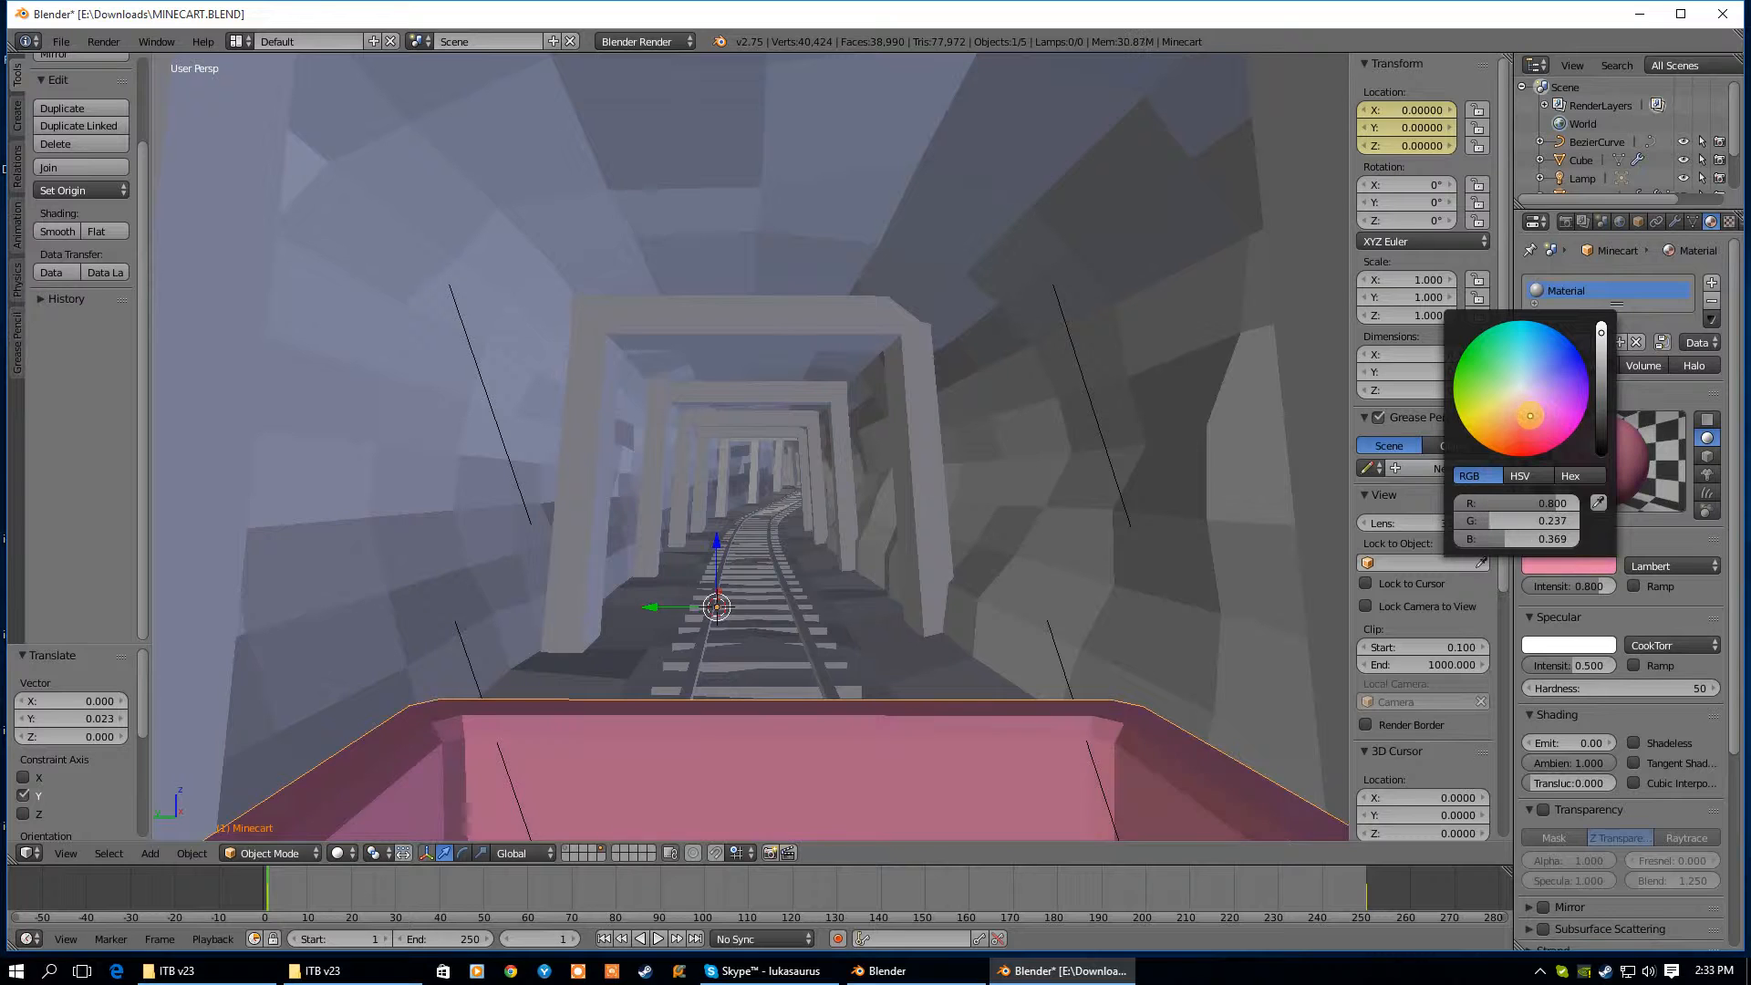
Darken the diffuse colour of the minecart's material to a dark grey
{"action": "left_click_drag", "start_coordinate": [1601, 336], "coordinate": [1602, 397]}
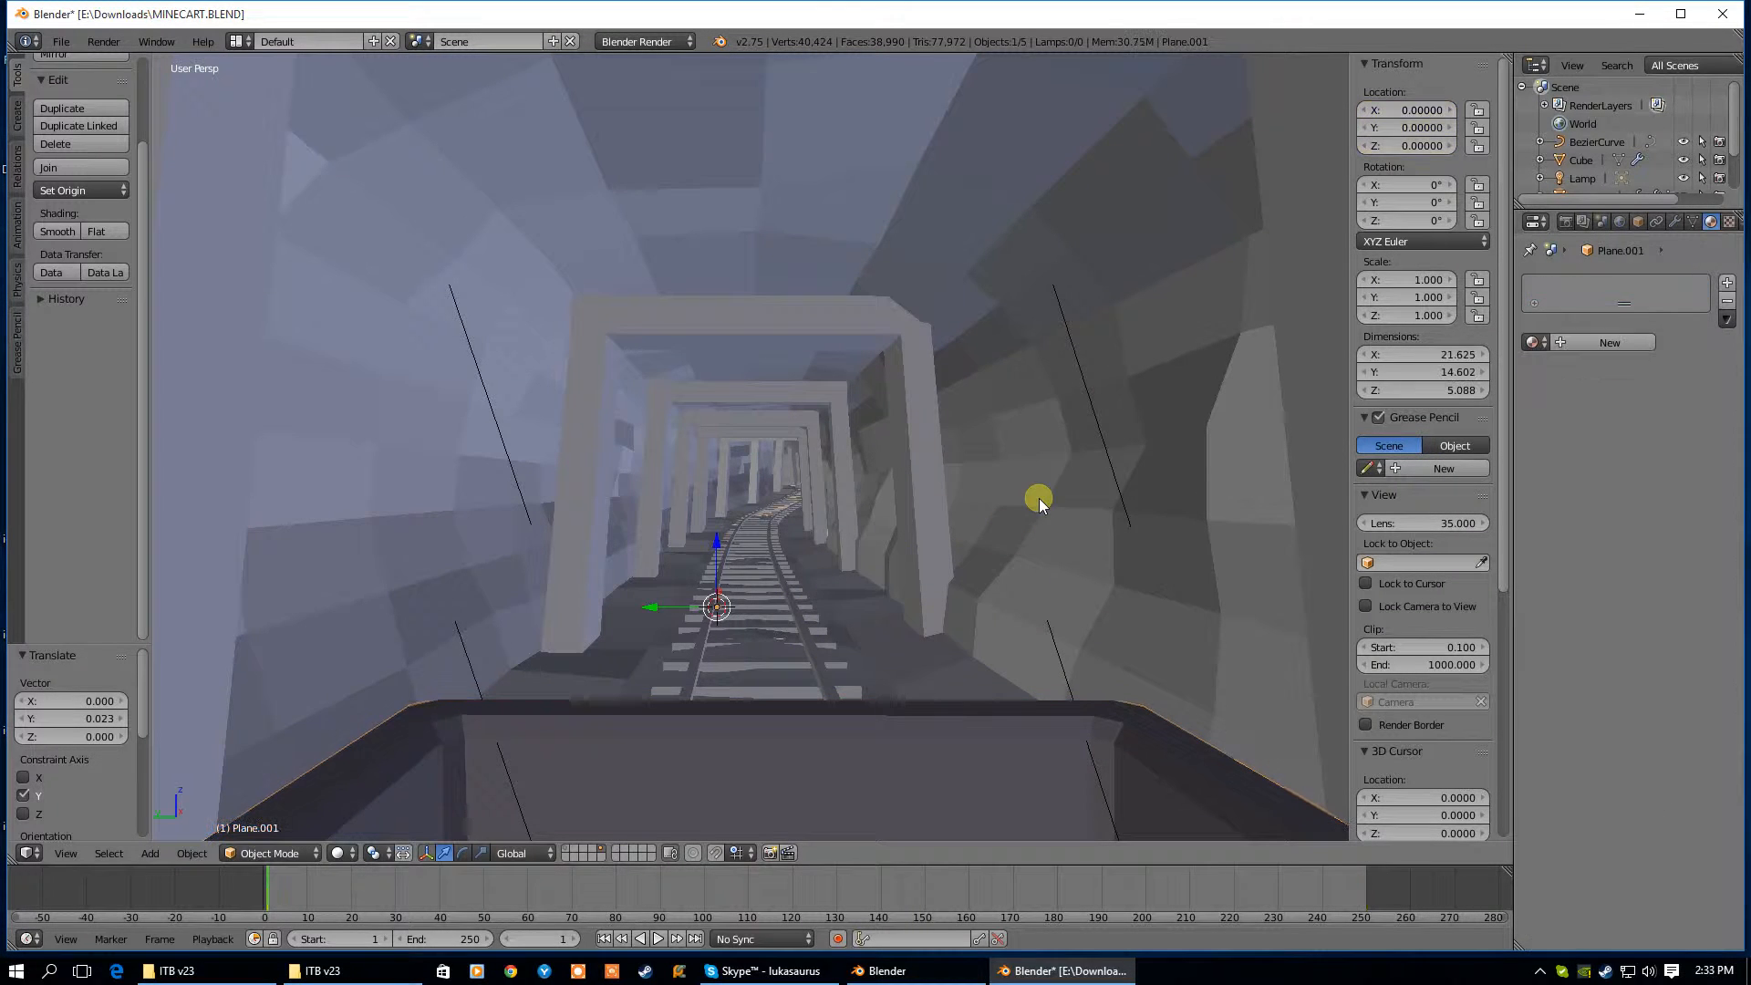
Select the whole mesh of the railway track in Edit Mode and give it the existing material named Material
{"action": "right_click", "coordinate": [1051, 469]}
{"action": "right_click", "coordinate": [788, 603]}
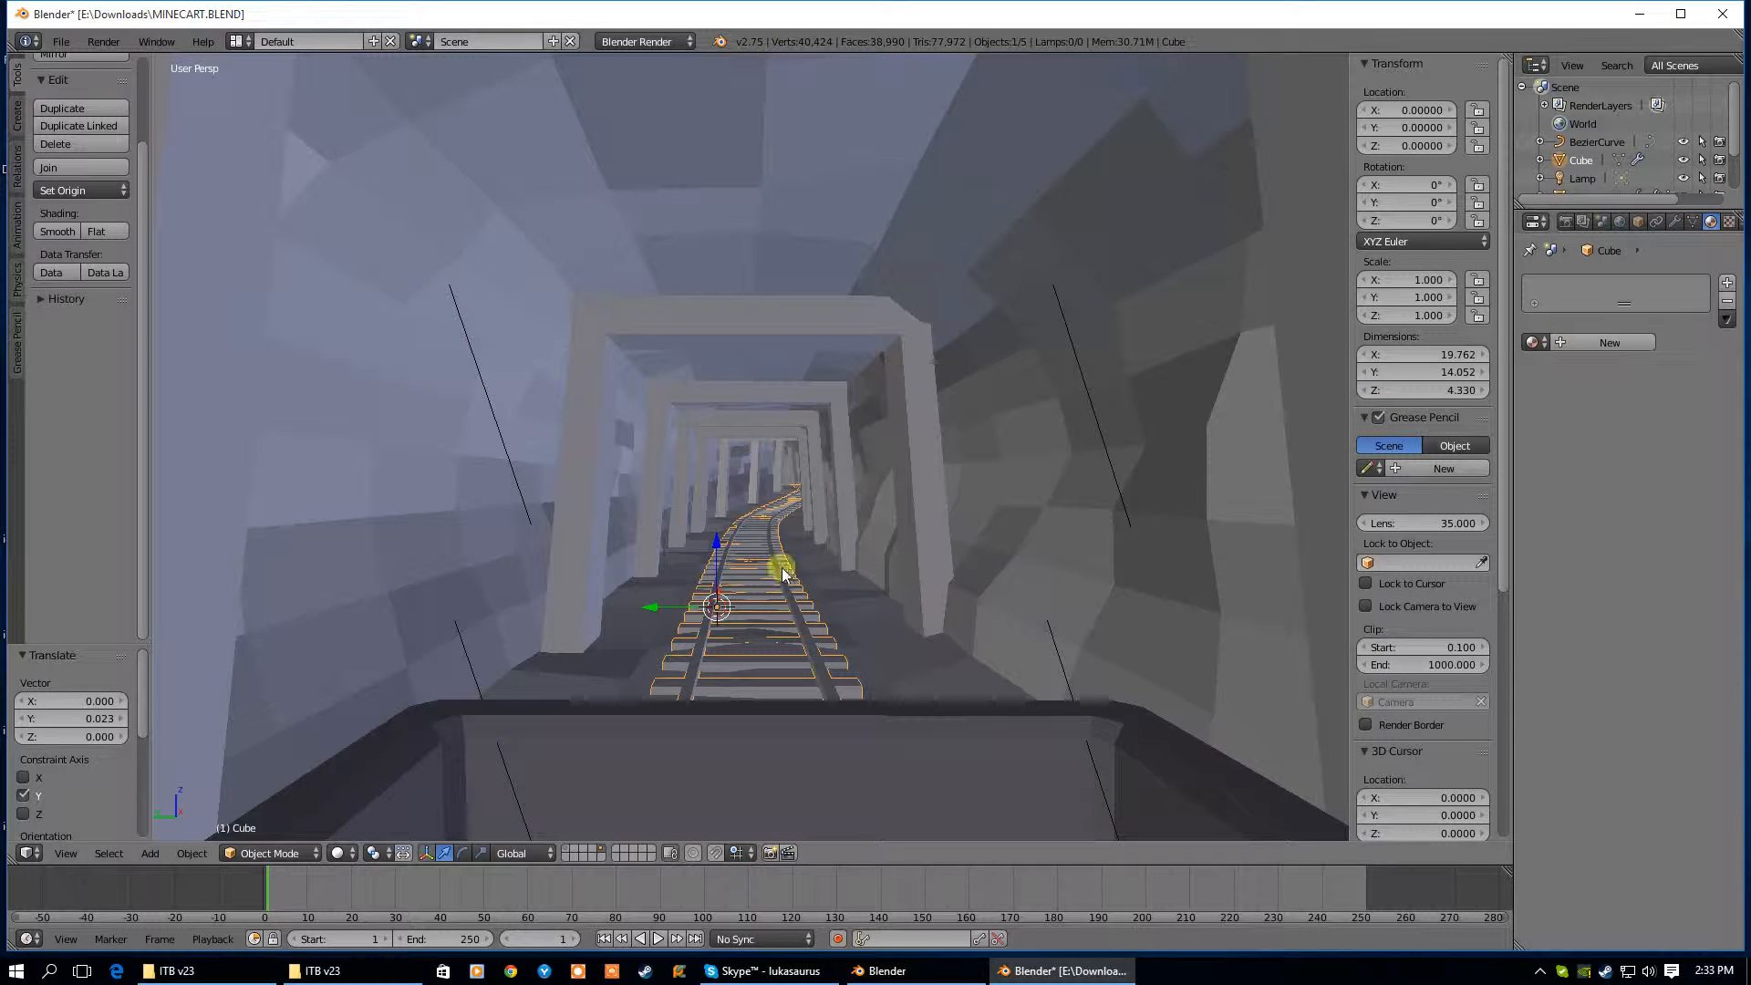
{"action": "key", "text": "Tab"}
{"action": "scroll", "coordinate": [744, 589], "scroll_direction": "down", "scroll_amount": 4}
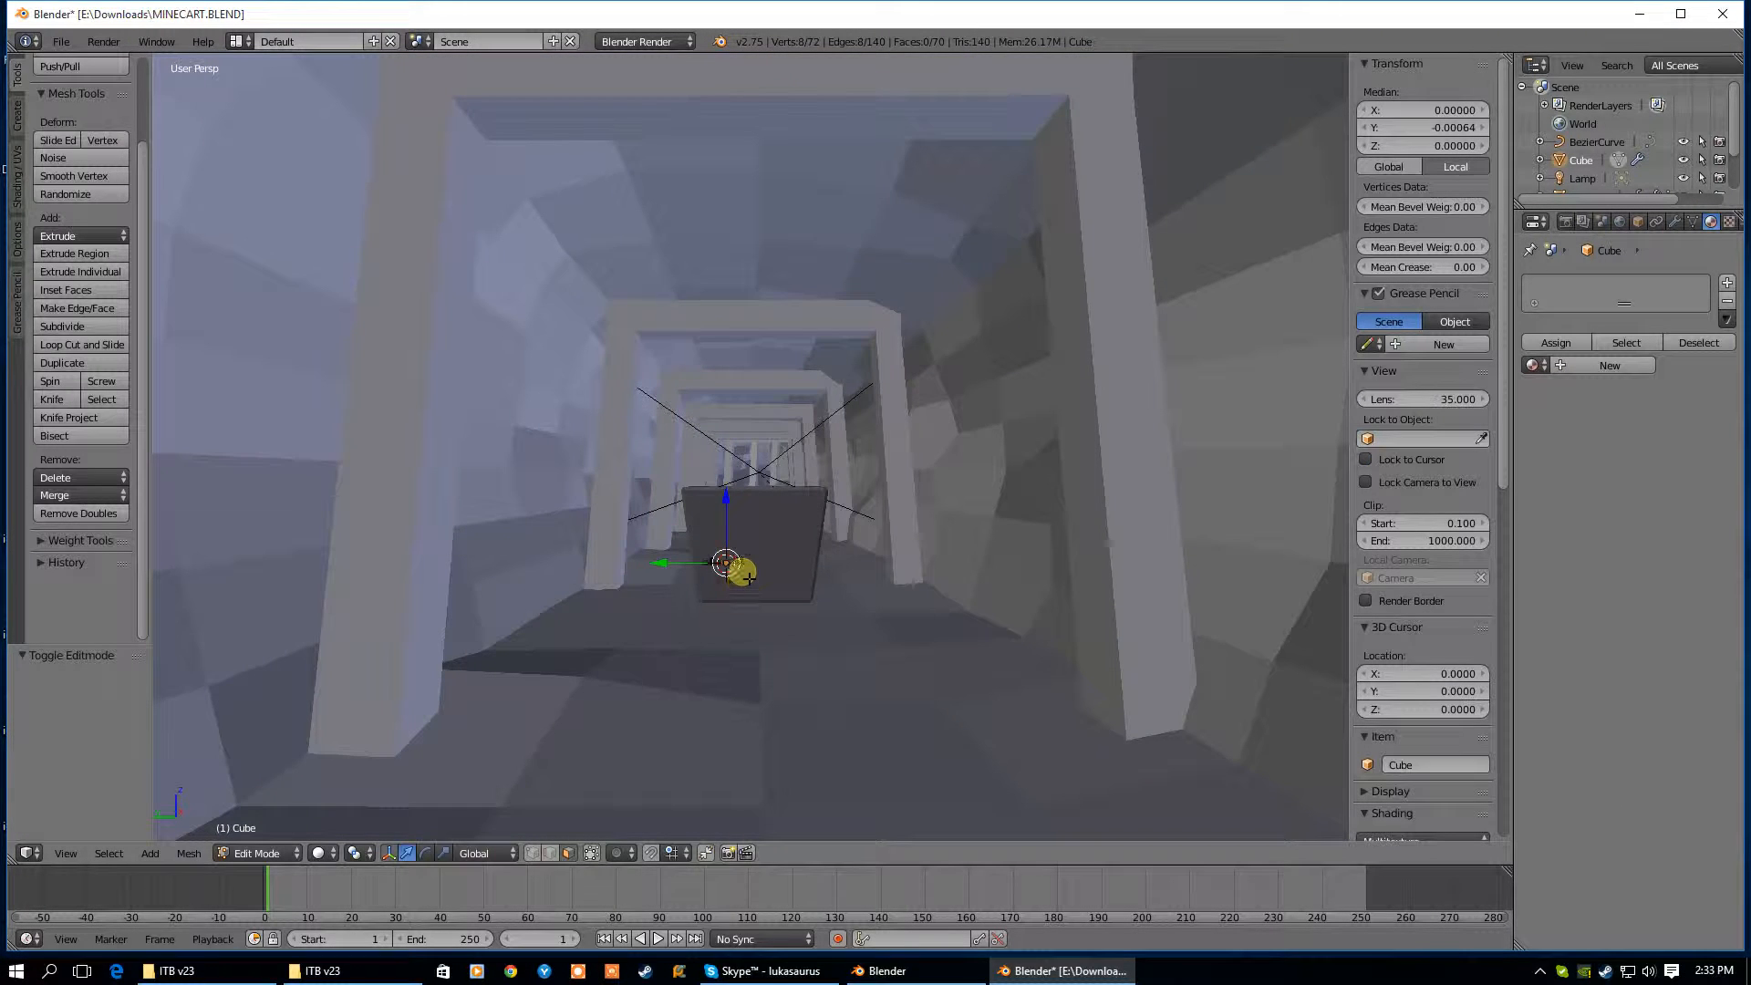
{"action": "key", "text": "a"}
{"action": "key", "text": "a"}
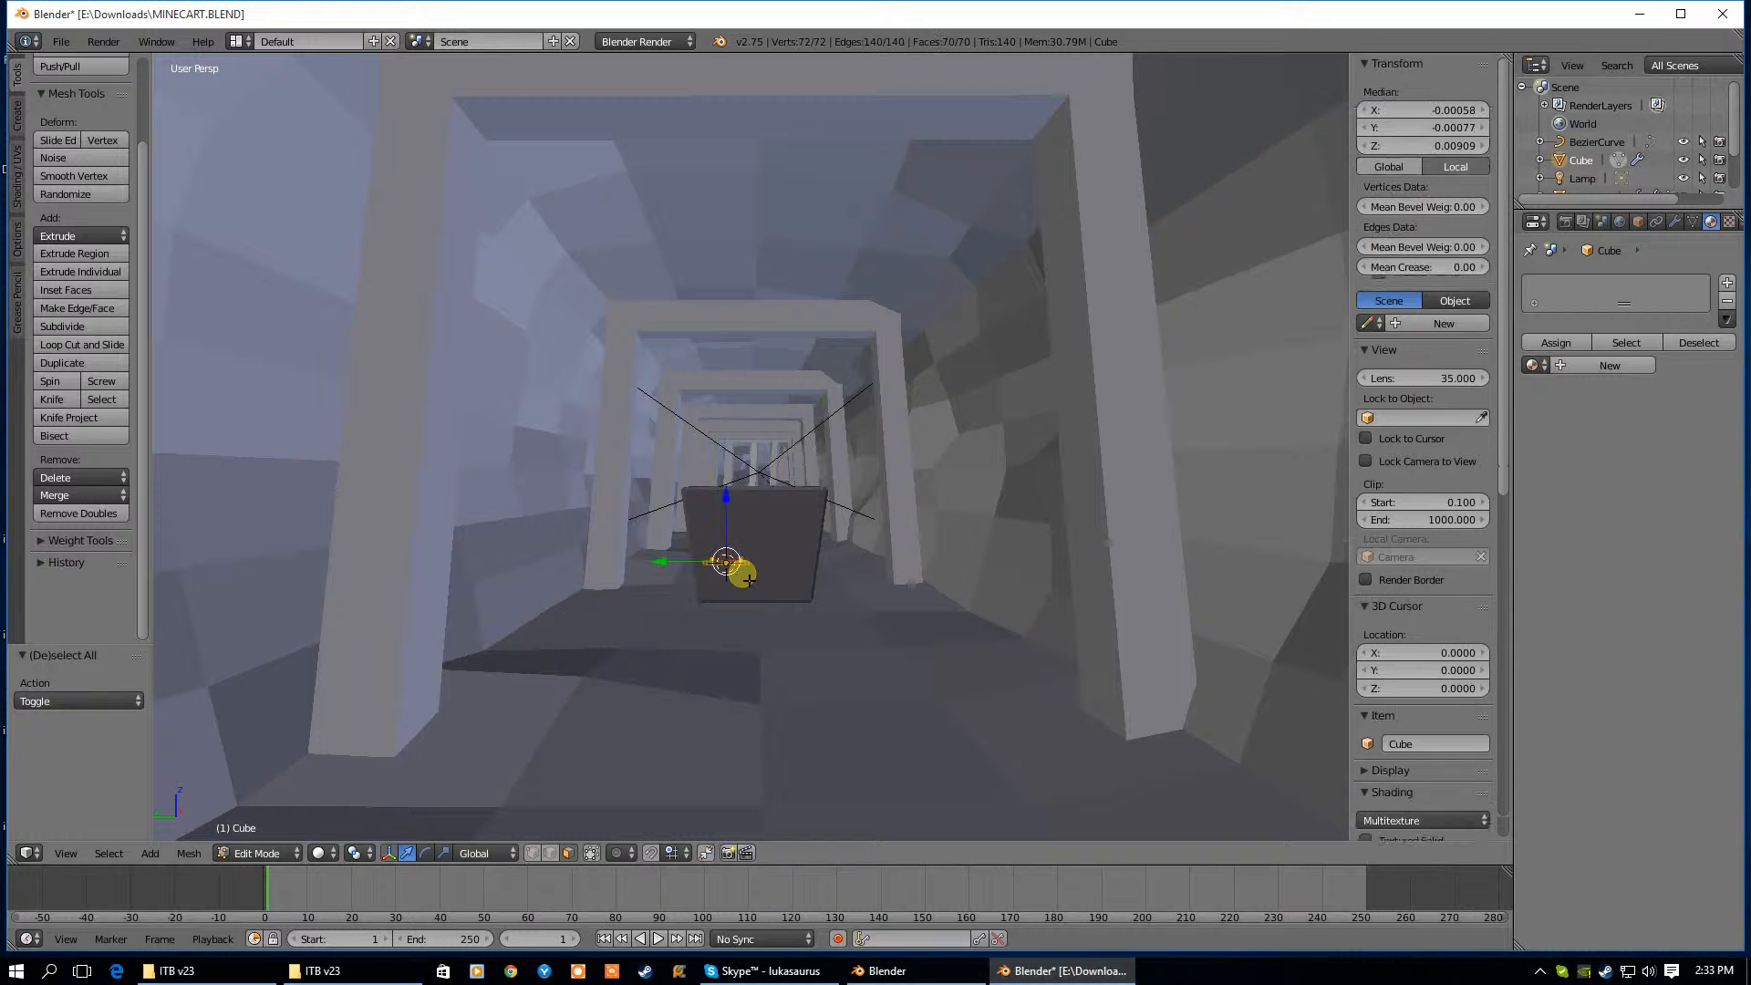
{"action": "scroll", "coordinate": [748, 579], "scroll_direction": "up", "scroll_amount": 3}
{"action": "scroll", "coordinate": [748, 577], "scroll_direction": "up", "scroll_amount": 2}
{"action": "mouse_move", "coordinate": [696, 535]}
{"action": "middle_mouse_down"}
{"action": "mouse_move", "coordinate": [742, 508]}
{"action": "mouse_move", "coordinate": [927, 566]}
{"action": "mouse_move", "coordinate": [837, 595]}
{"action": "mouse_move", "coordinate": [579, 575]}
{"action": "mouse_move", "coordinate": [809, 548]}
{"action": "mouse_move", "coordinate": [676, 544]}
{"action": "middle_mouse_up"}
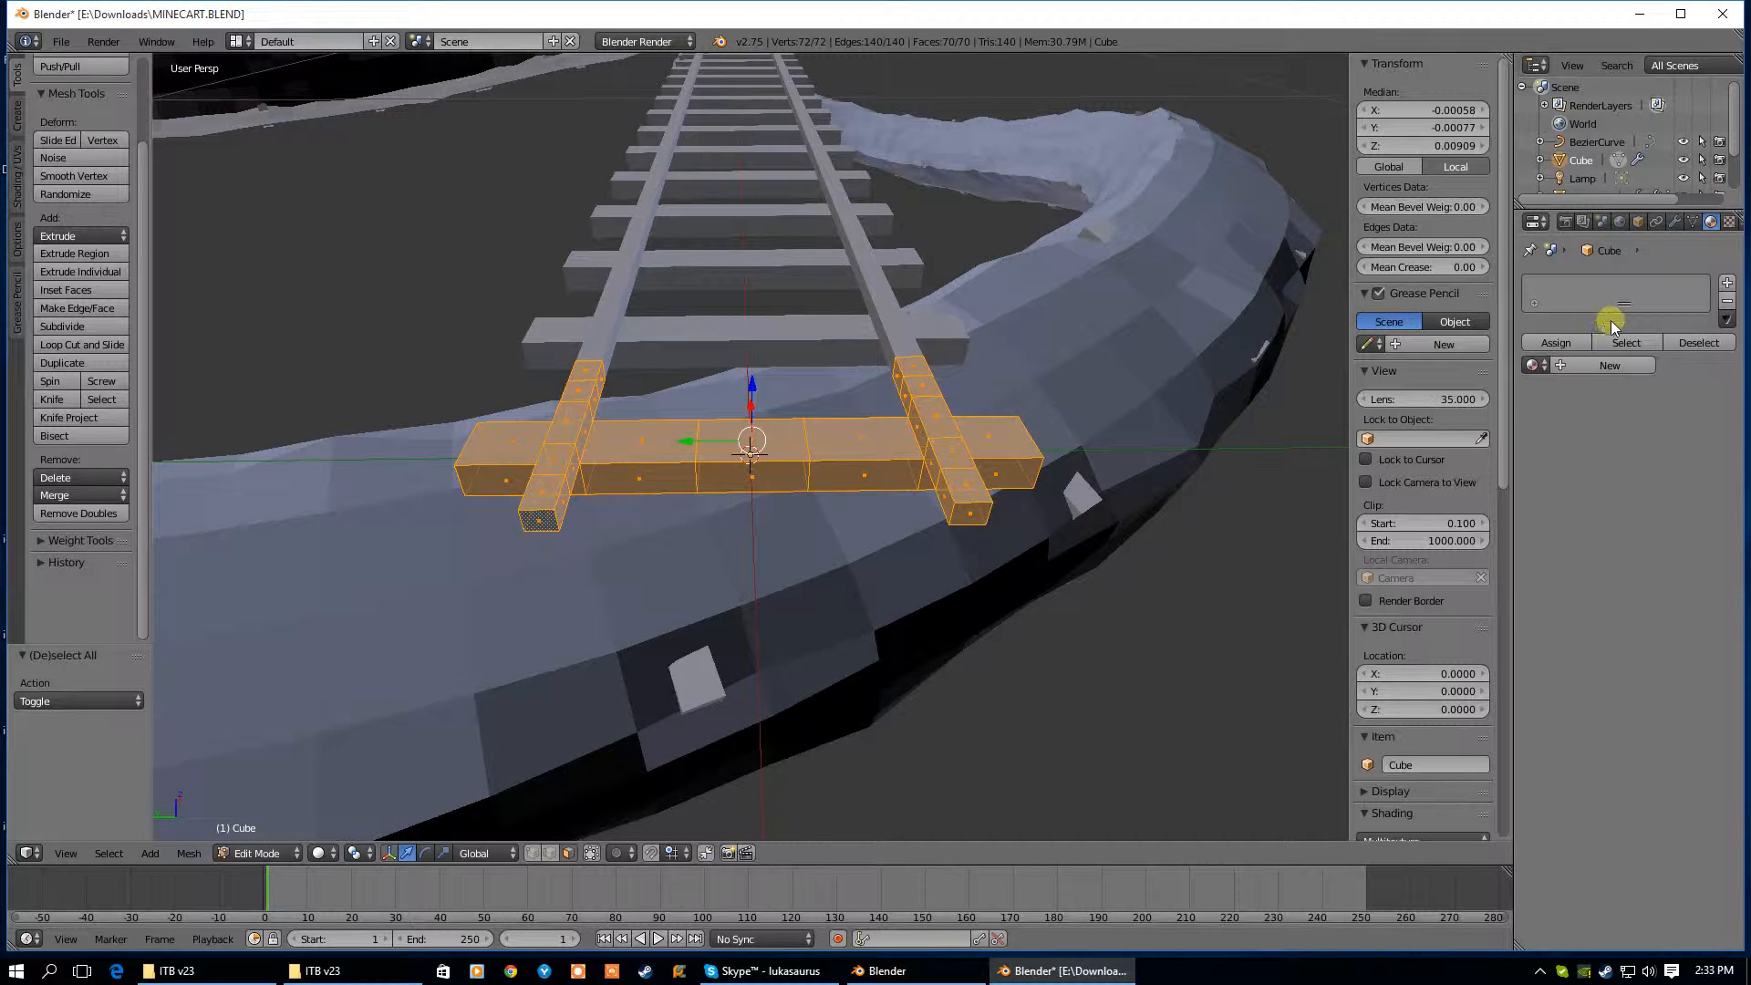
{"action": "left_click", "coordinate": [1532, 366]}
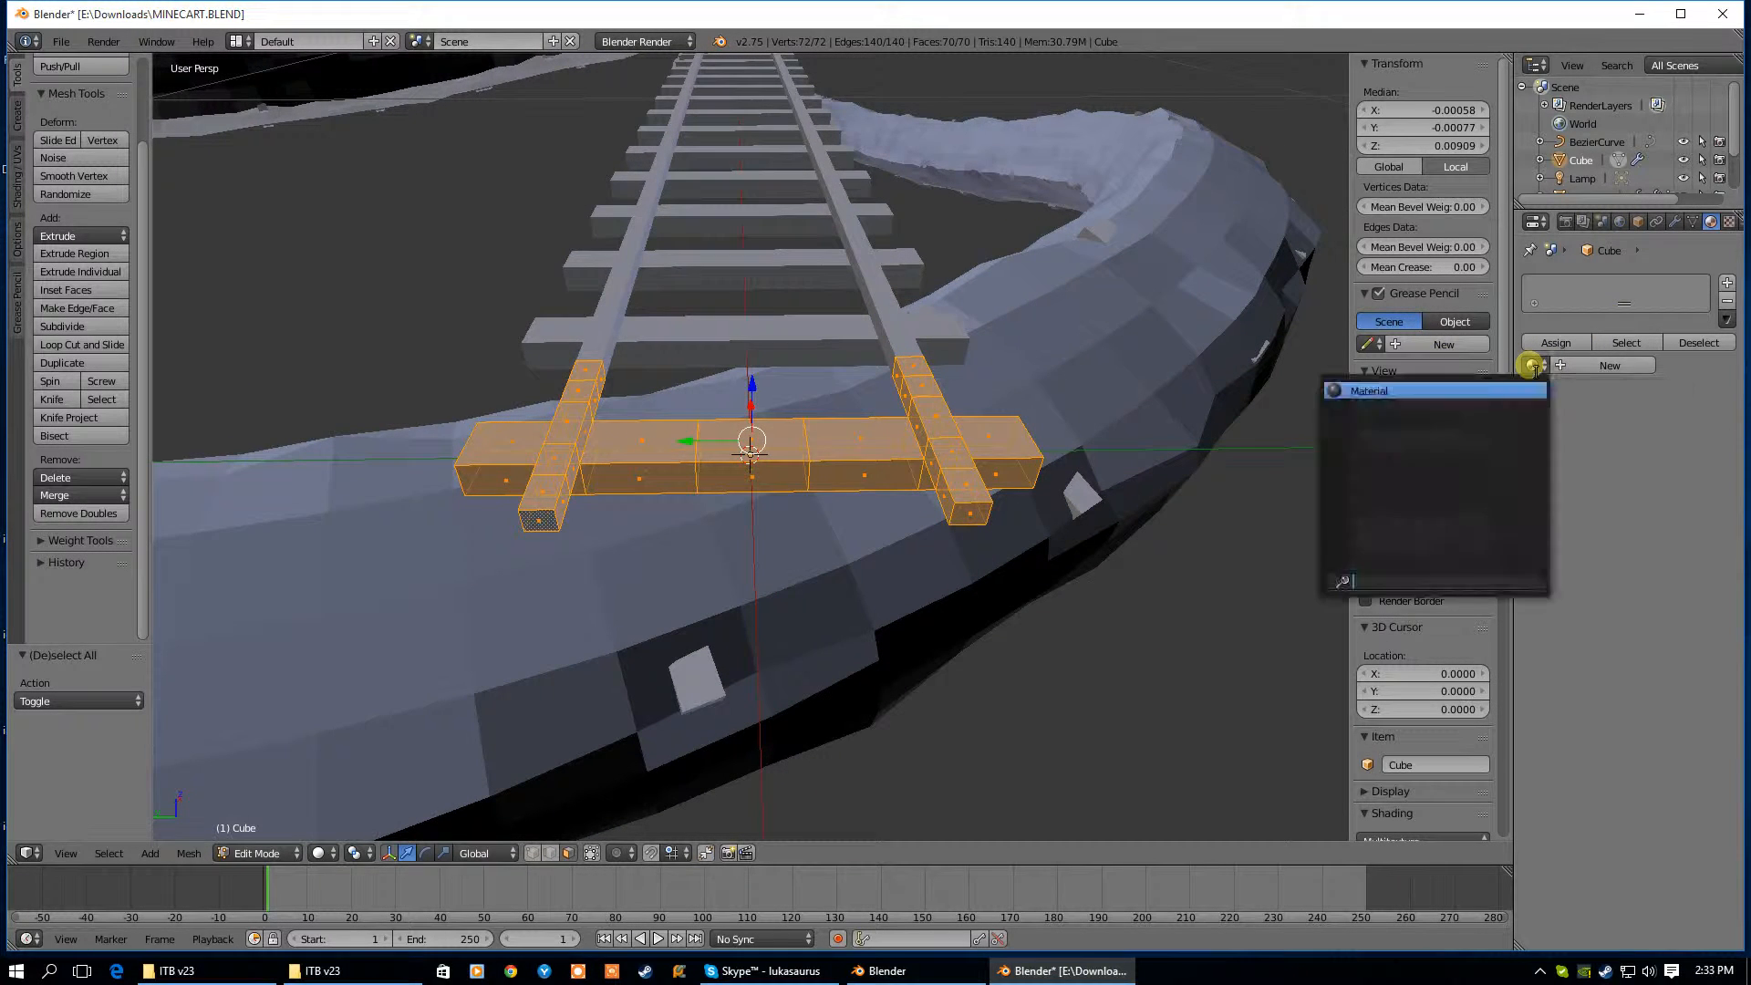
{"action": "left_click", "coordinate": [1342, 392]}
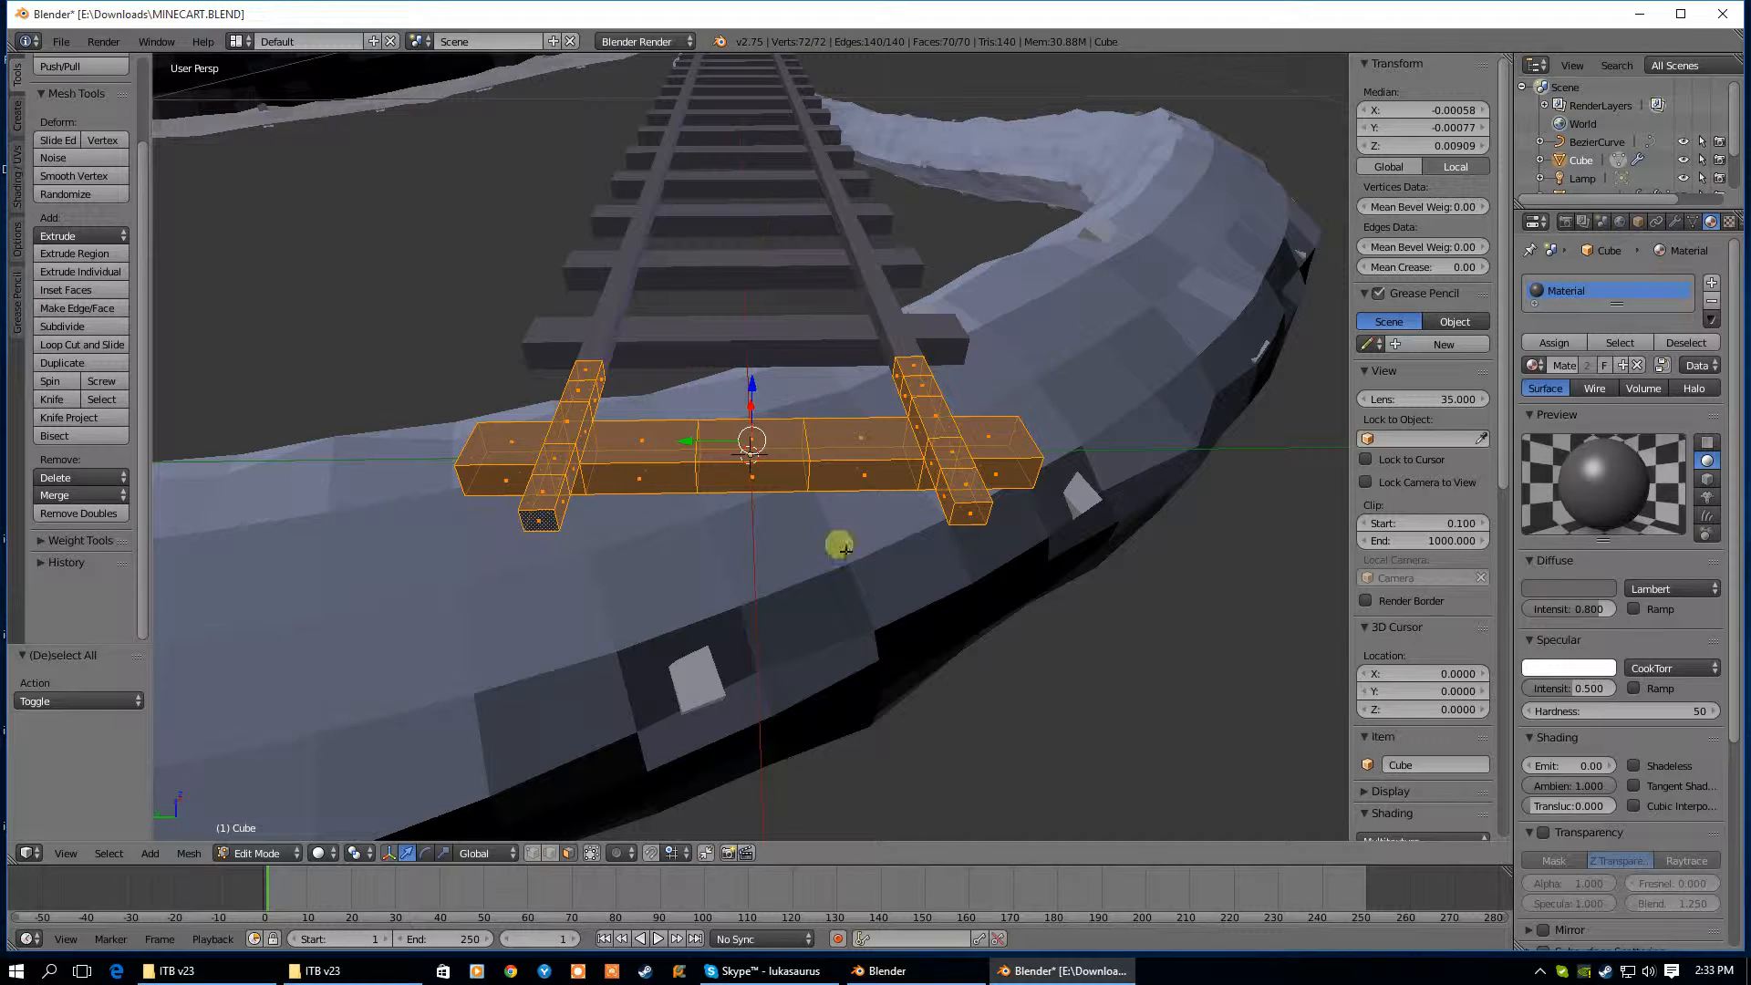
Add a second material slot to the track mesh and clear the face selection
{"action": "left_click", "coordinate": [1712, 282]}
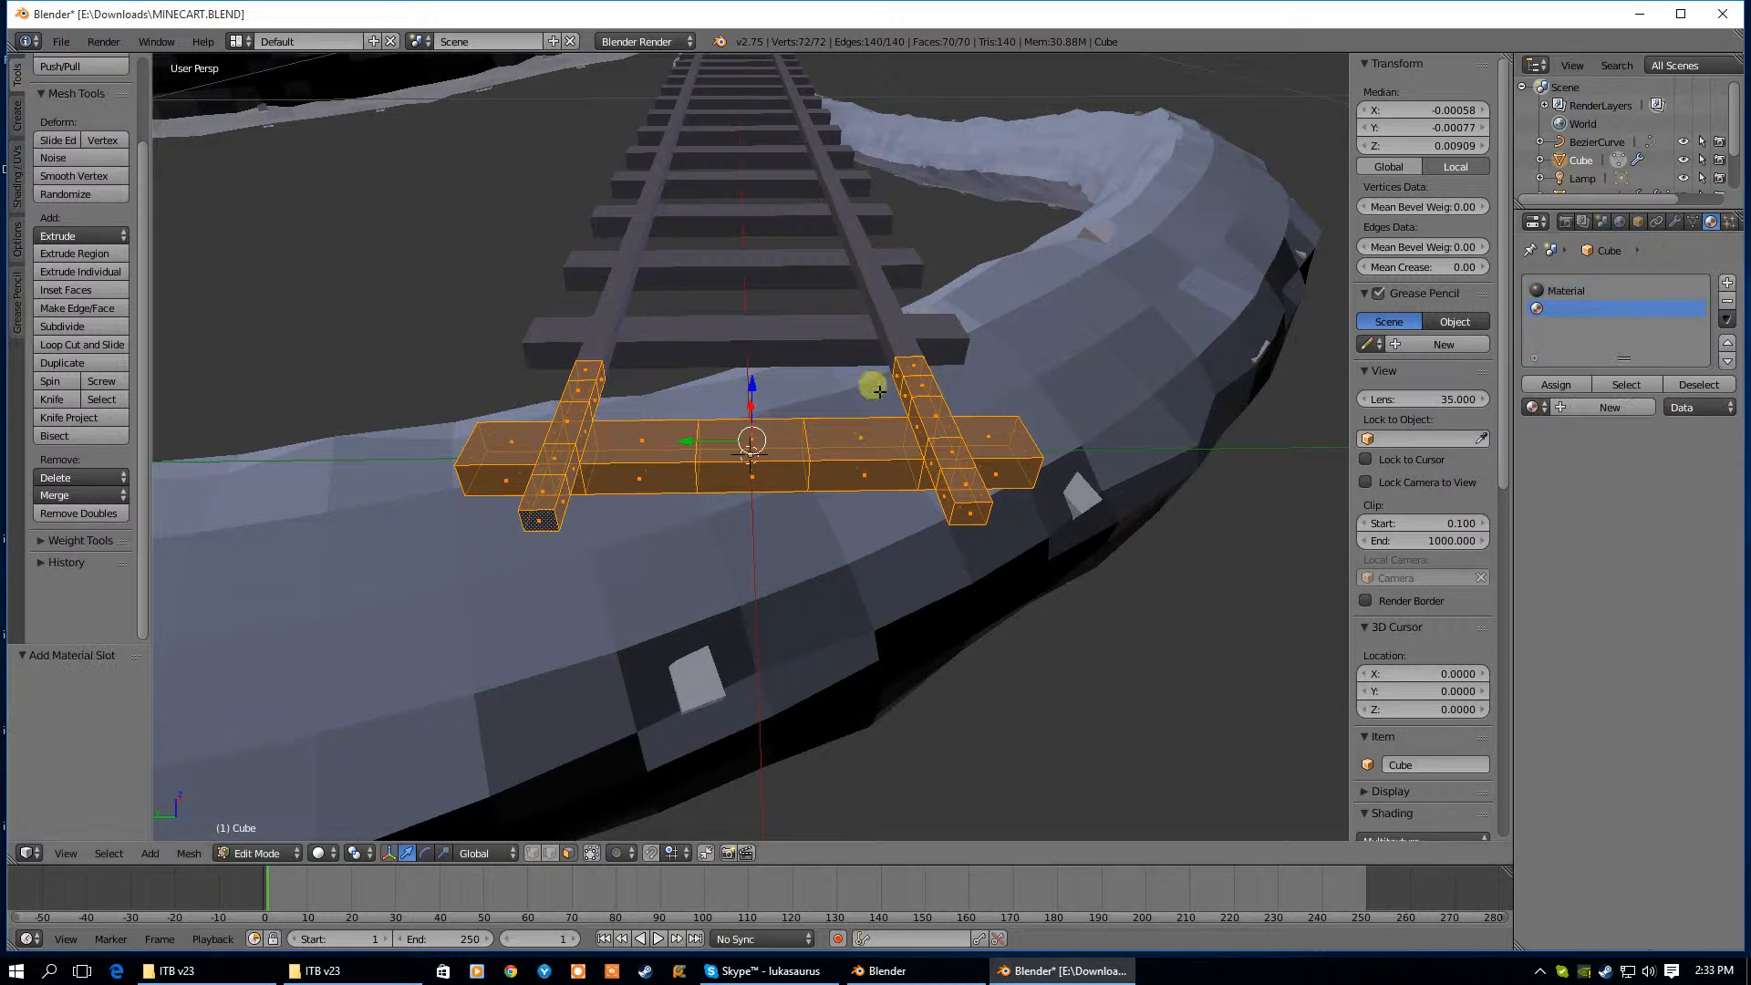
{"action": "right_click", "coordinate": [836, 454]}
{"action": "right_click", "coordinate": [857, 481], "text": "shift"}
{"action": "key", "text": "a"}
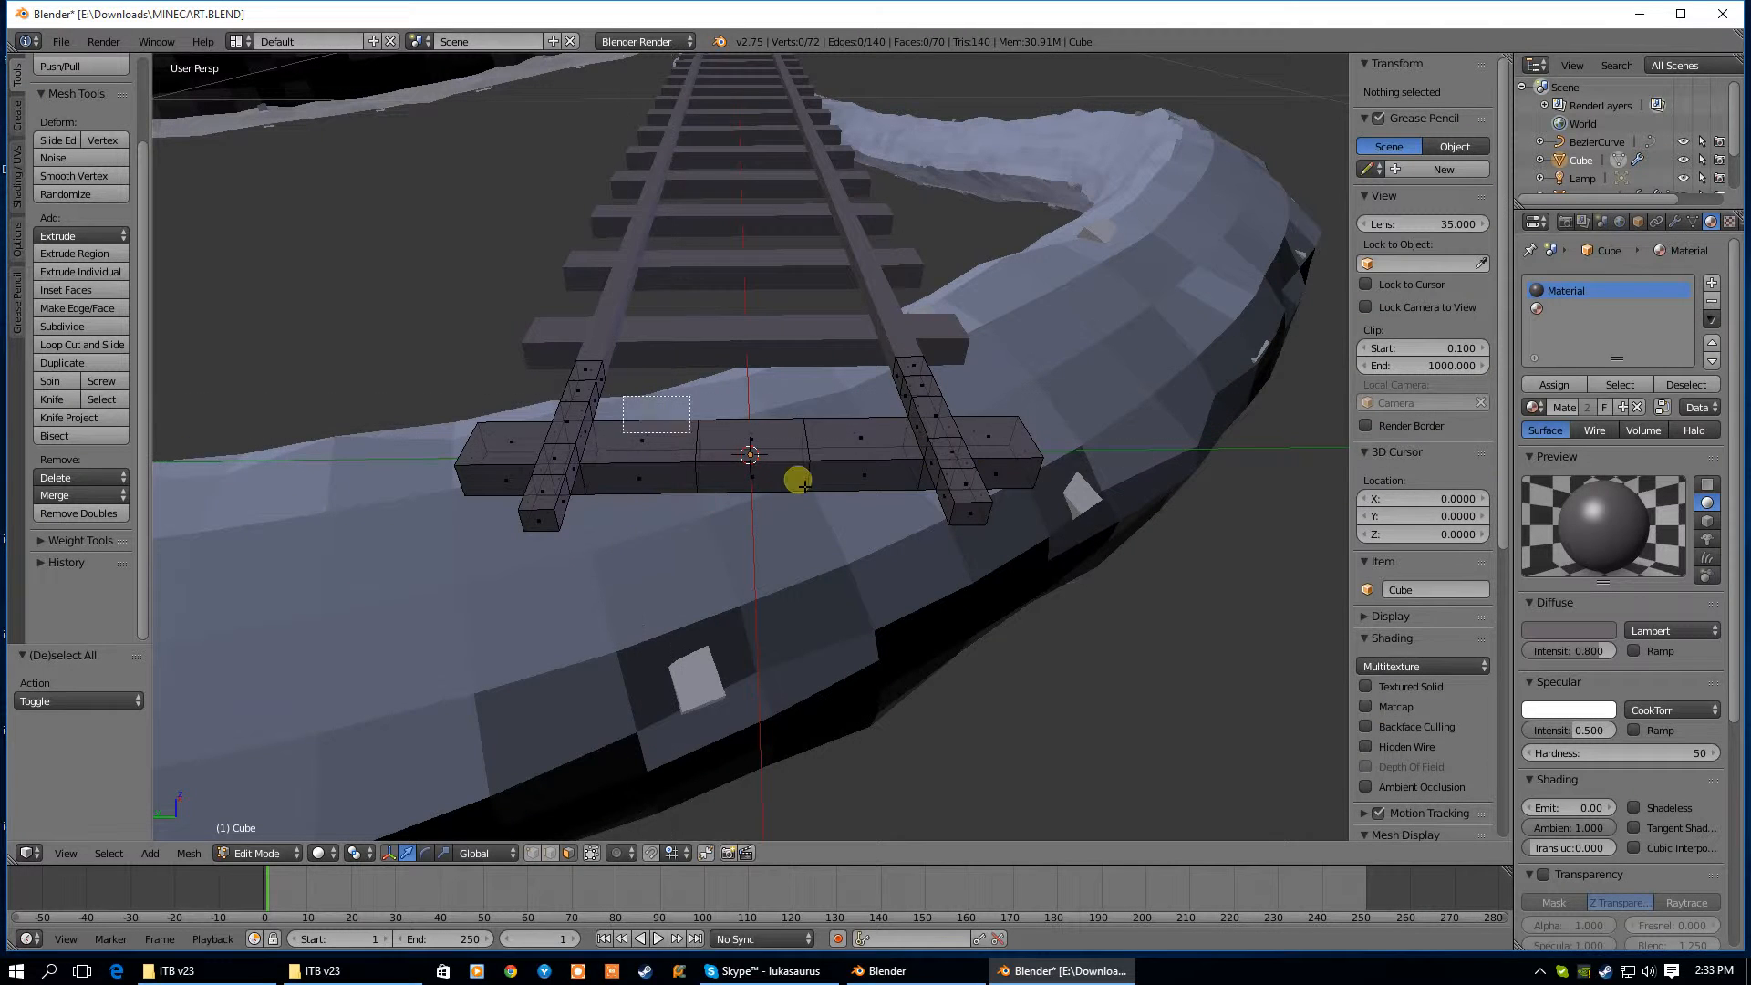
Select all faces of the wooden crosstie, including its ends and underside, leaving both rails unselected
{"action": "key", "text": "a"}
{"action": "mouse_move", "coordinate": [966, 531]}
{"action": "middle_mouse_down"}
{"action": "mouse_move", "coordinate": [942, 474]}
{"action": "mouse_move", "coordinate": [1009, 469]}
{"action": "mouse_move", "coordinate": [982, 512]}
{"action": "middle_mouse_up"}
{"action": "right_click", "coordinate": [1005, 500], "text": "shift"}
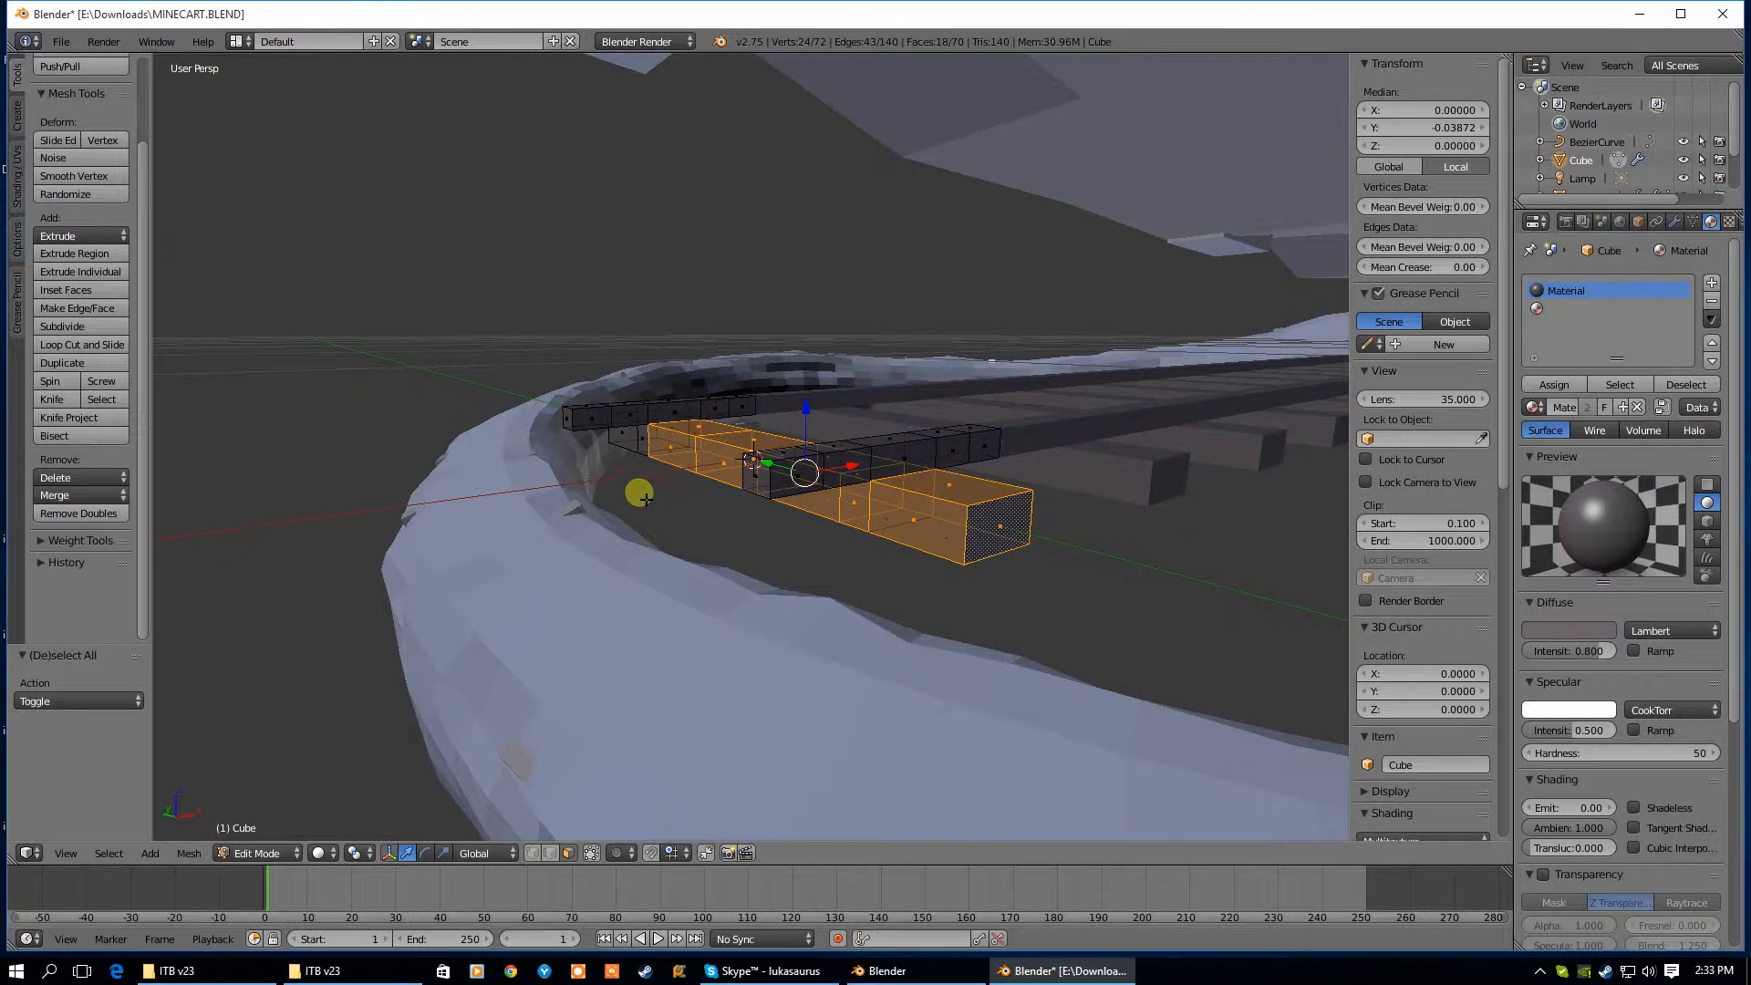
{"action": "middle_click_drag", "start_coordinate": [638, 489], "coordinate": [864, 489]}
{"action": "right_click", "coordinate": [653, 517], "text": "shift"}
{"action": "right_click", "coordinate": [606, 532], "text": "shift"}
{"action": "right_click", "coordinate": [539, 520], "text": "shift"}
{"action": "right_click", "coordinate": [529, 534], "text": "shift"}
{"action": "middle_click_drag", "start_coordinate": [343, 520], "coordinate": [621, 529]}
{"action": "right_click", "coordinate": [950, 520], "text": "shift"}
{"action": "right_click", "coordinate": [907, 520], "text": "shift"}
{"action": "middle_click_drag", "start_coordinate": [1003, 538], "coordinate": [675, 312]}
{"action": "right_click", "coordinate": [684, 320], "text": "shift"}
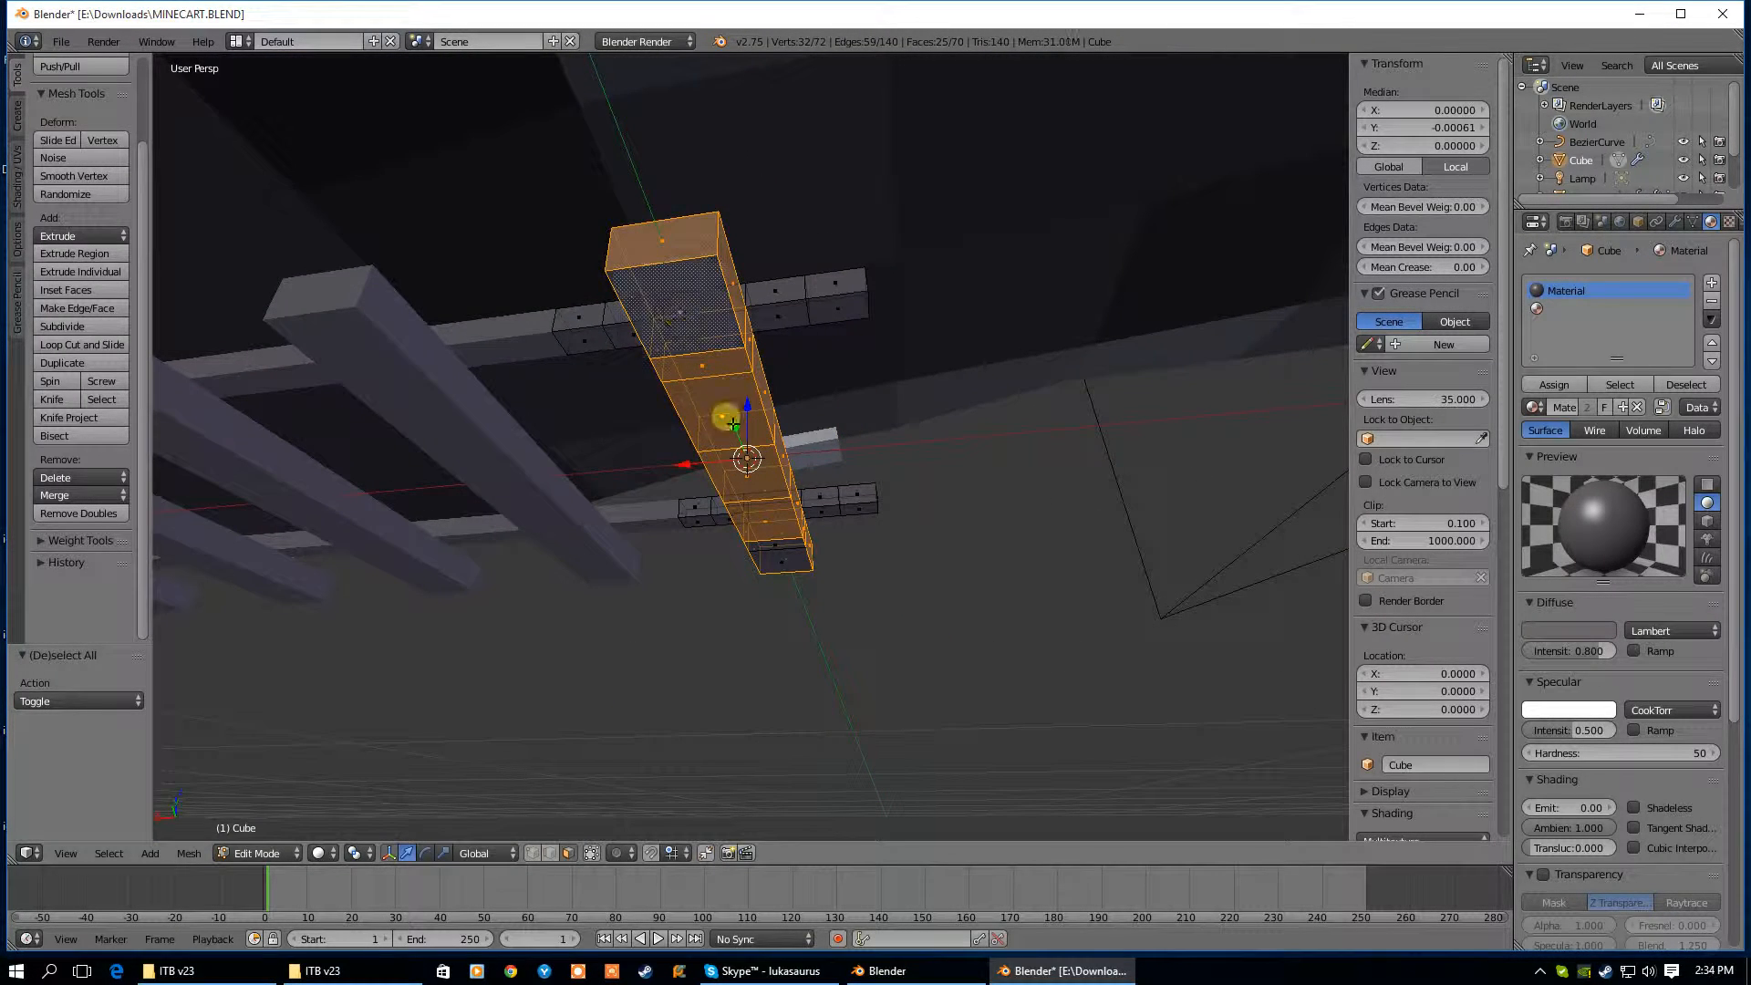
{"action": "right_click", "coordinate": [780, 554], "text": "shift"}
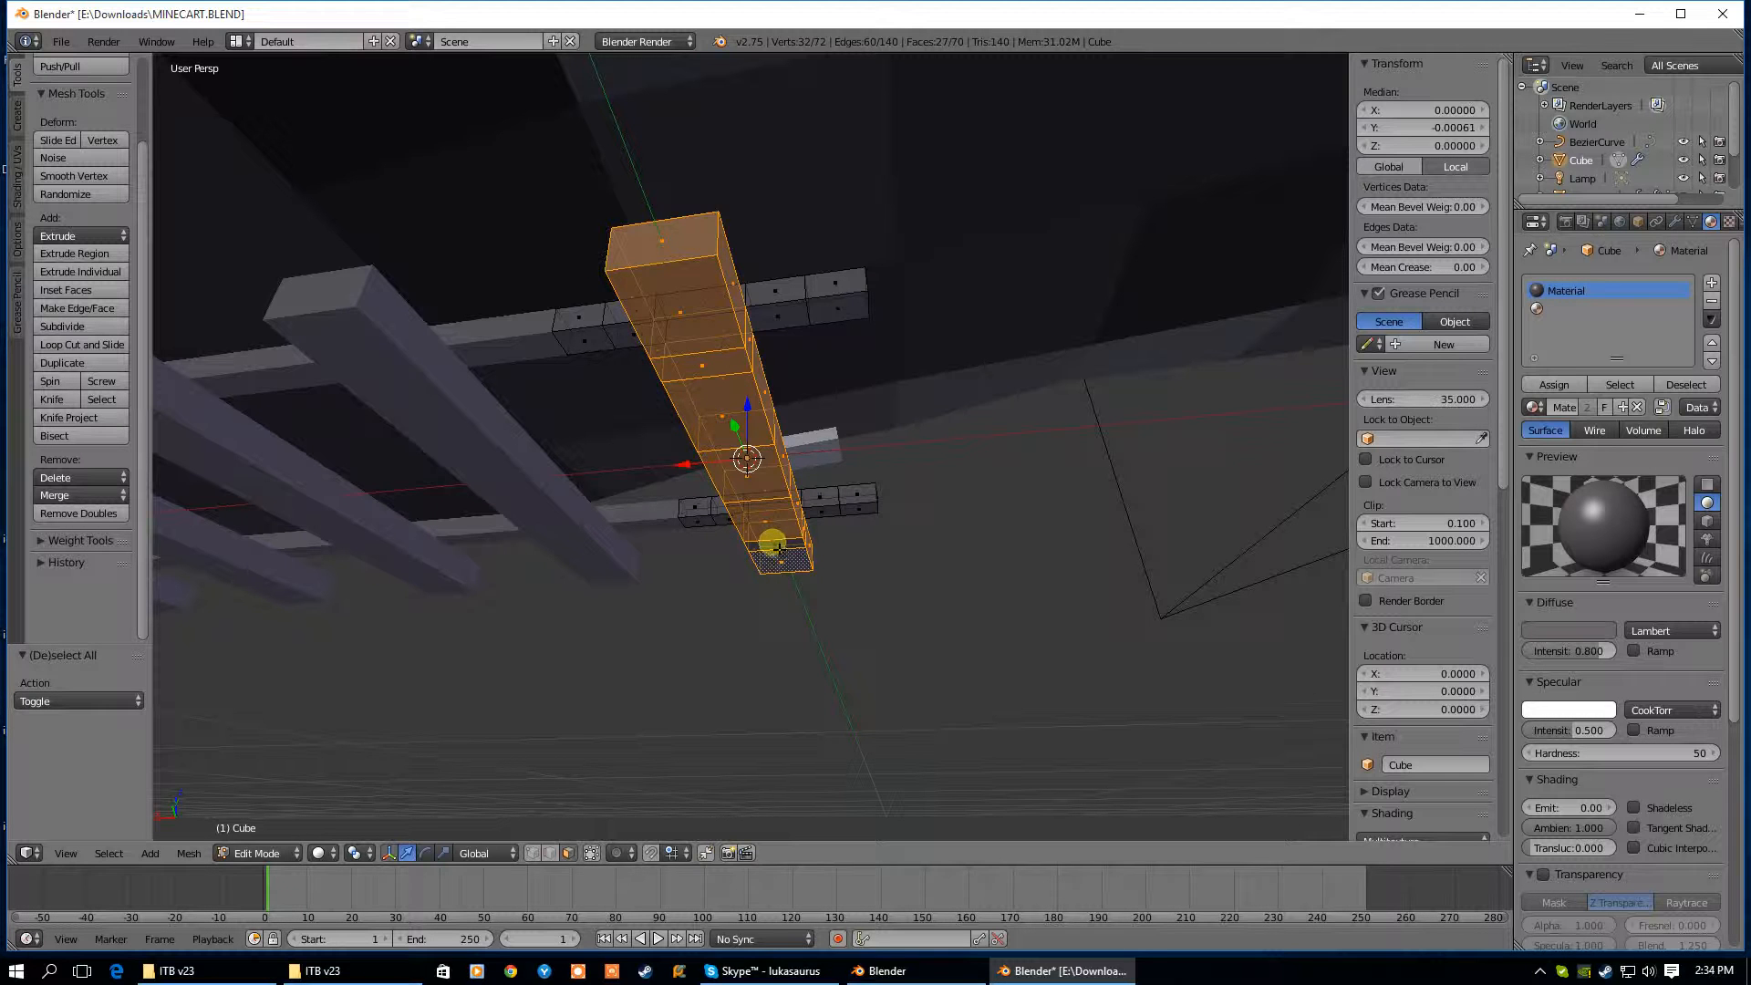
{"action": "middle_click_drag", "start_coordinate": [859, 572], "coordinate": [636, 682]}
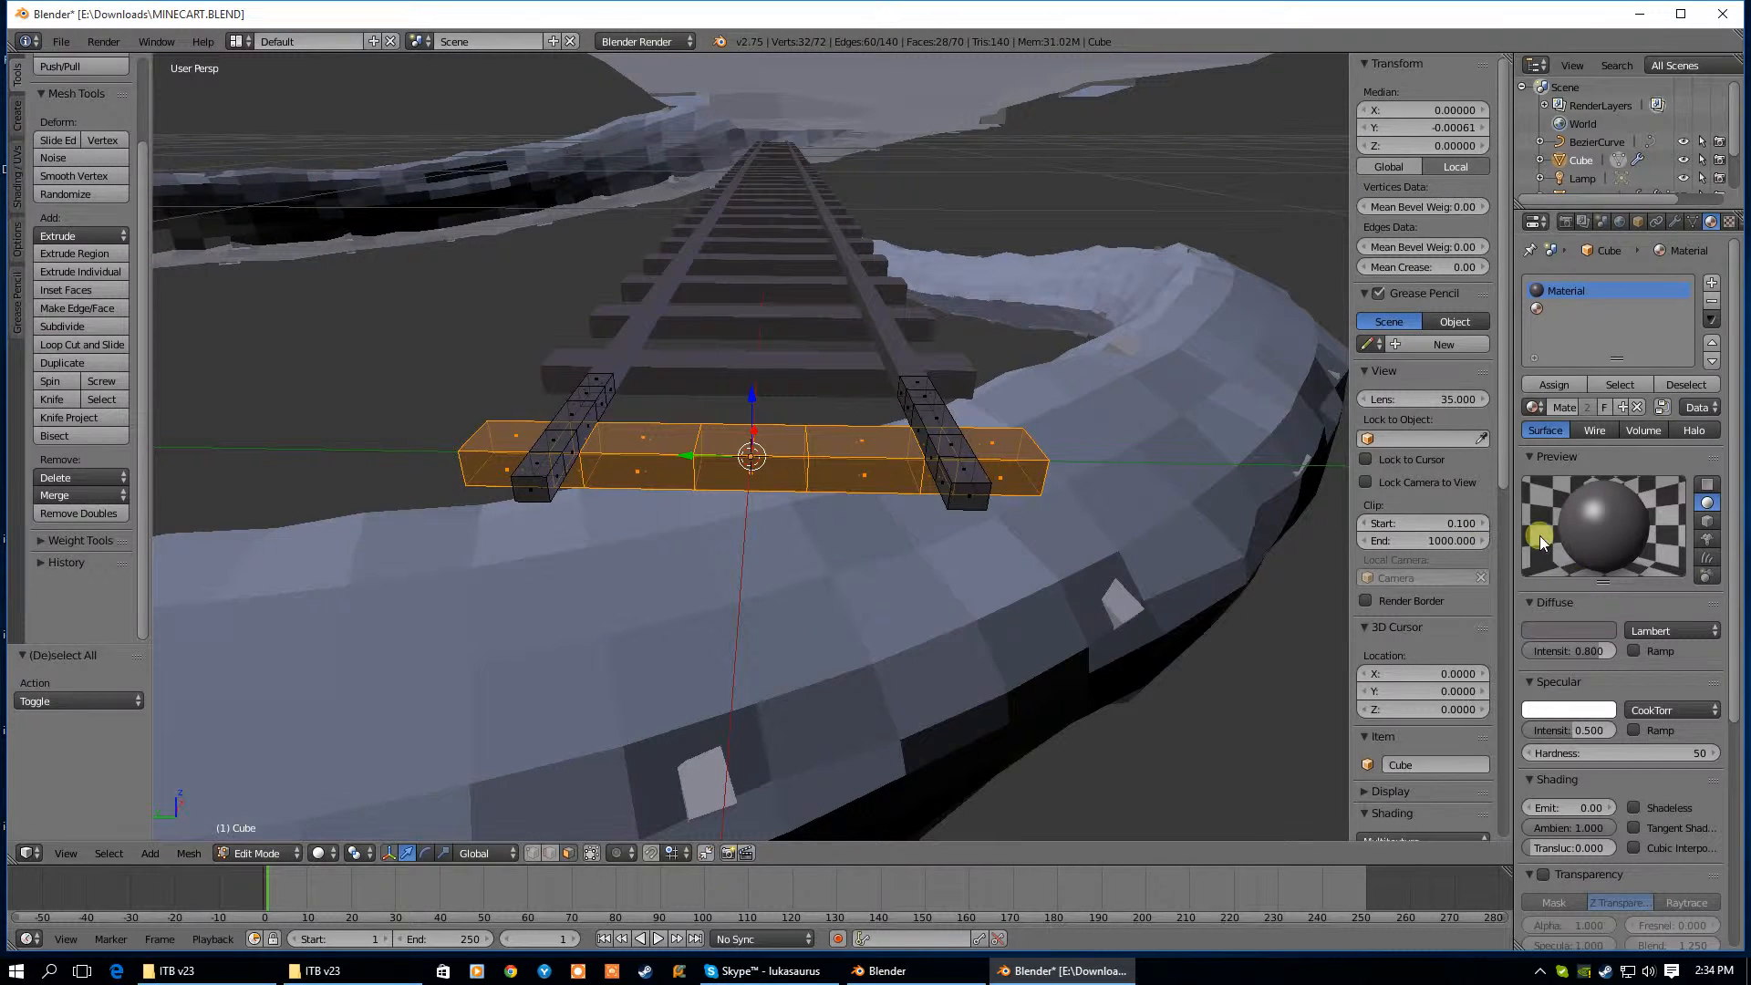
Assign a new material with a dark brown diffuse colour to the crosstie faces using the empty second slot
{"action": "left_click", "coordinate": [1545, 307]}
{"action": "left_click", "coordinate": [1567, 403]}
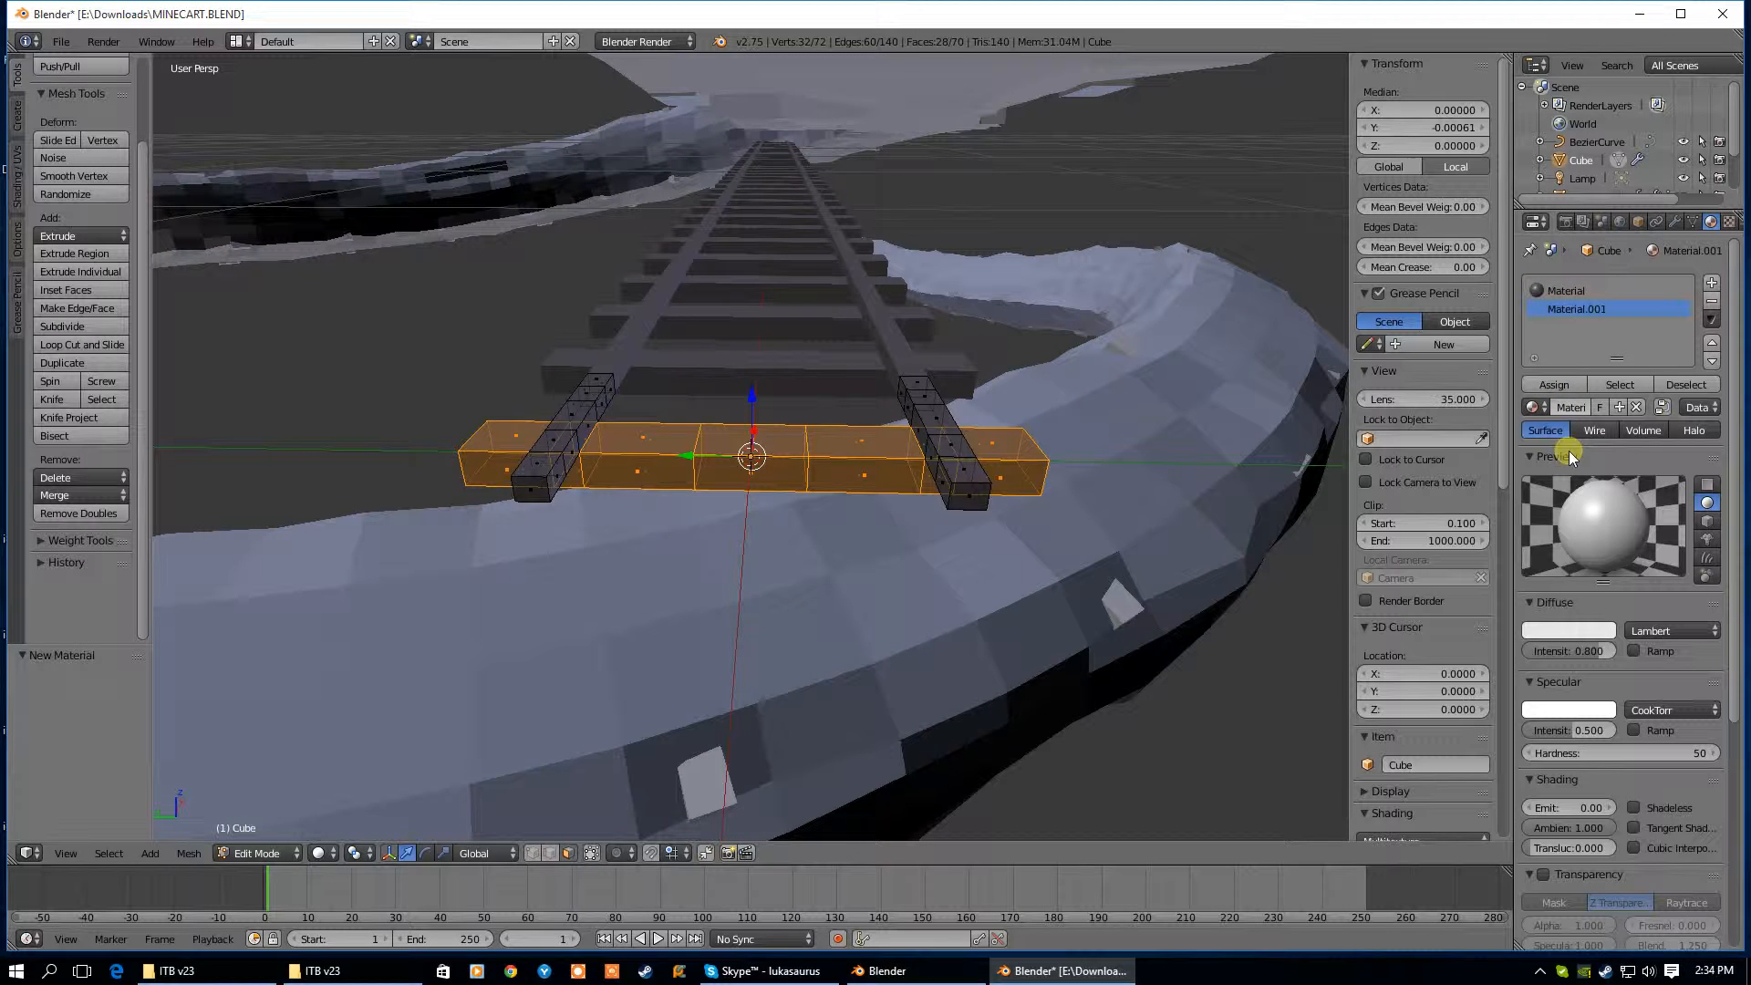
{"action": "left_click", "coordinate": [1561, 629]}
{"action": "left_click_drag", "start_coordinate": [1530, 477], "coordinate": [1502, 495]}
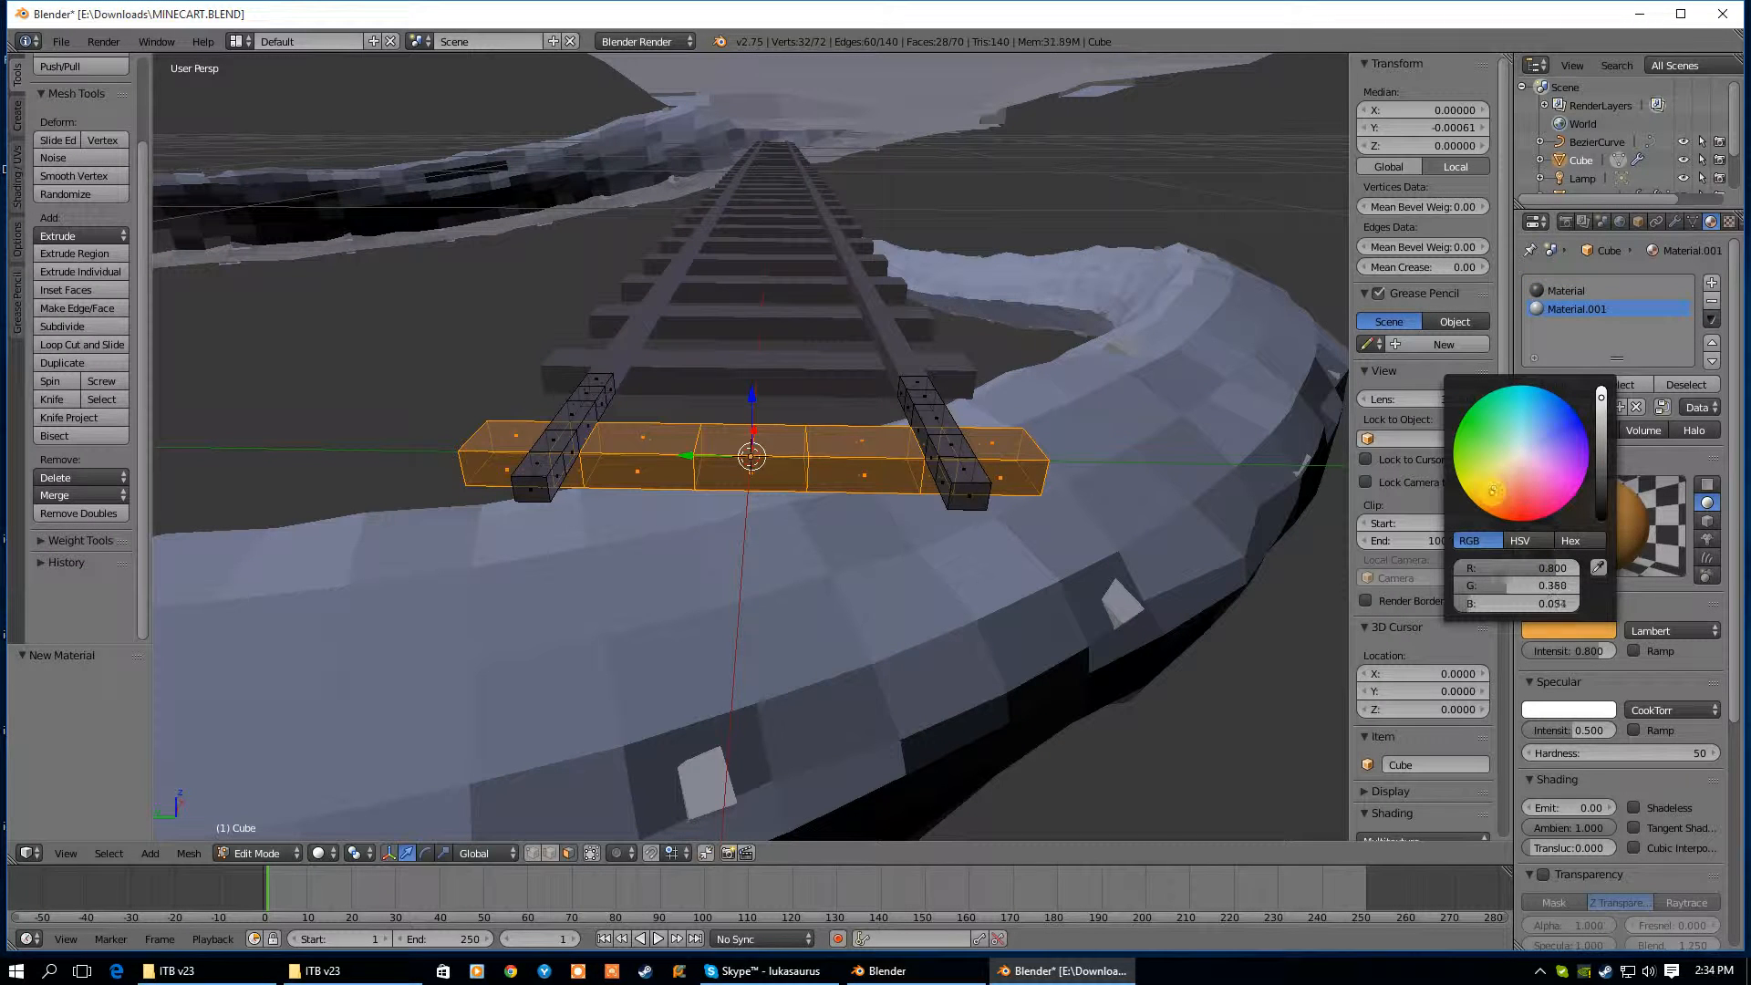
{"action": "left_click_drag", "start_coordinate": [1601, 397], "coordinate": [1599, 452]}
{"action": "left_click", "coordinate": [1549, 386]}
{"action": "middle_click_drag", "start_coordinate": [750, 511], "coordinate": [992, 486]}
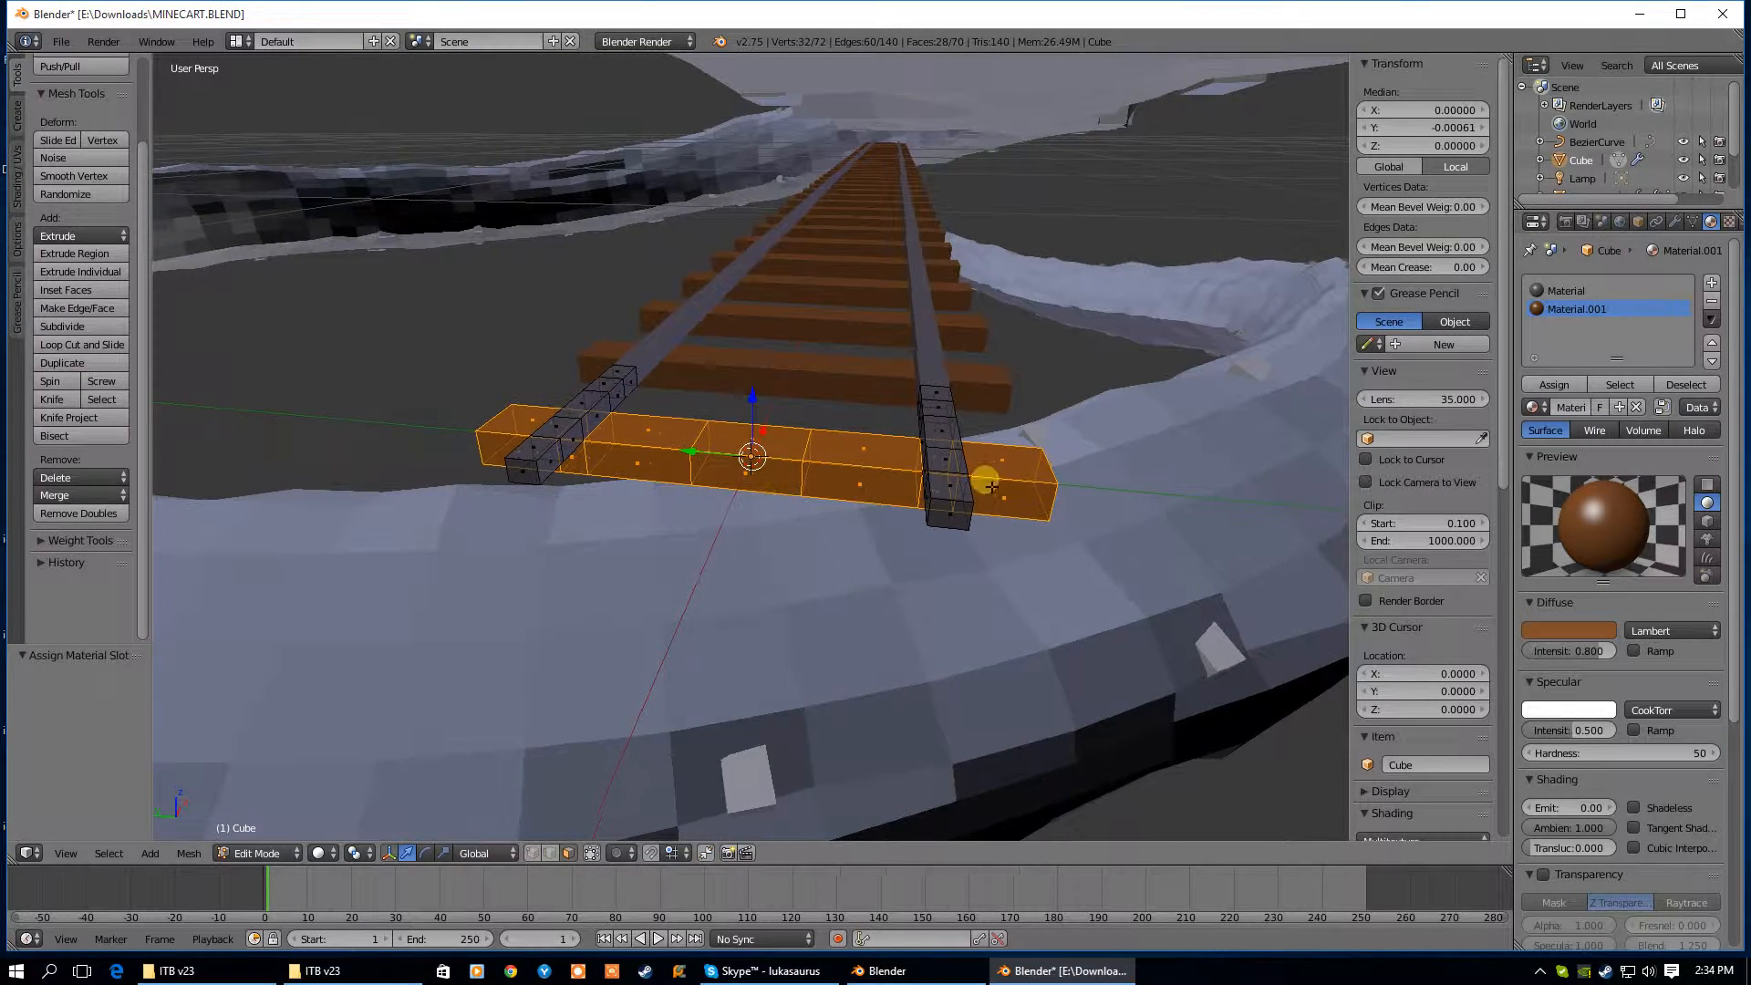
Move a few edges of the crosstie slightly to give it an uneven, warped shape, and return to Object Mode
{"action": "key", "text": "Tab"}
{"action": "key", "text": "Tab"}
{"action": "right_click", "coordinate": [704, 441]}
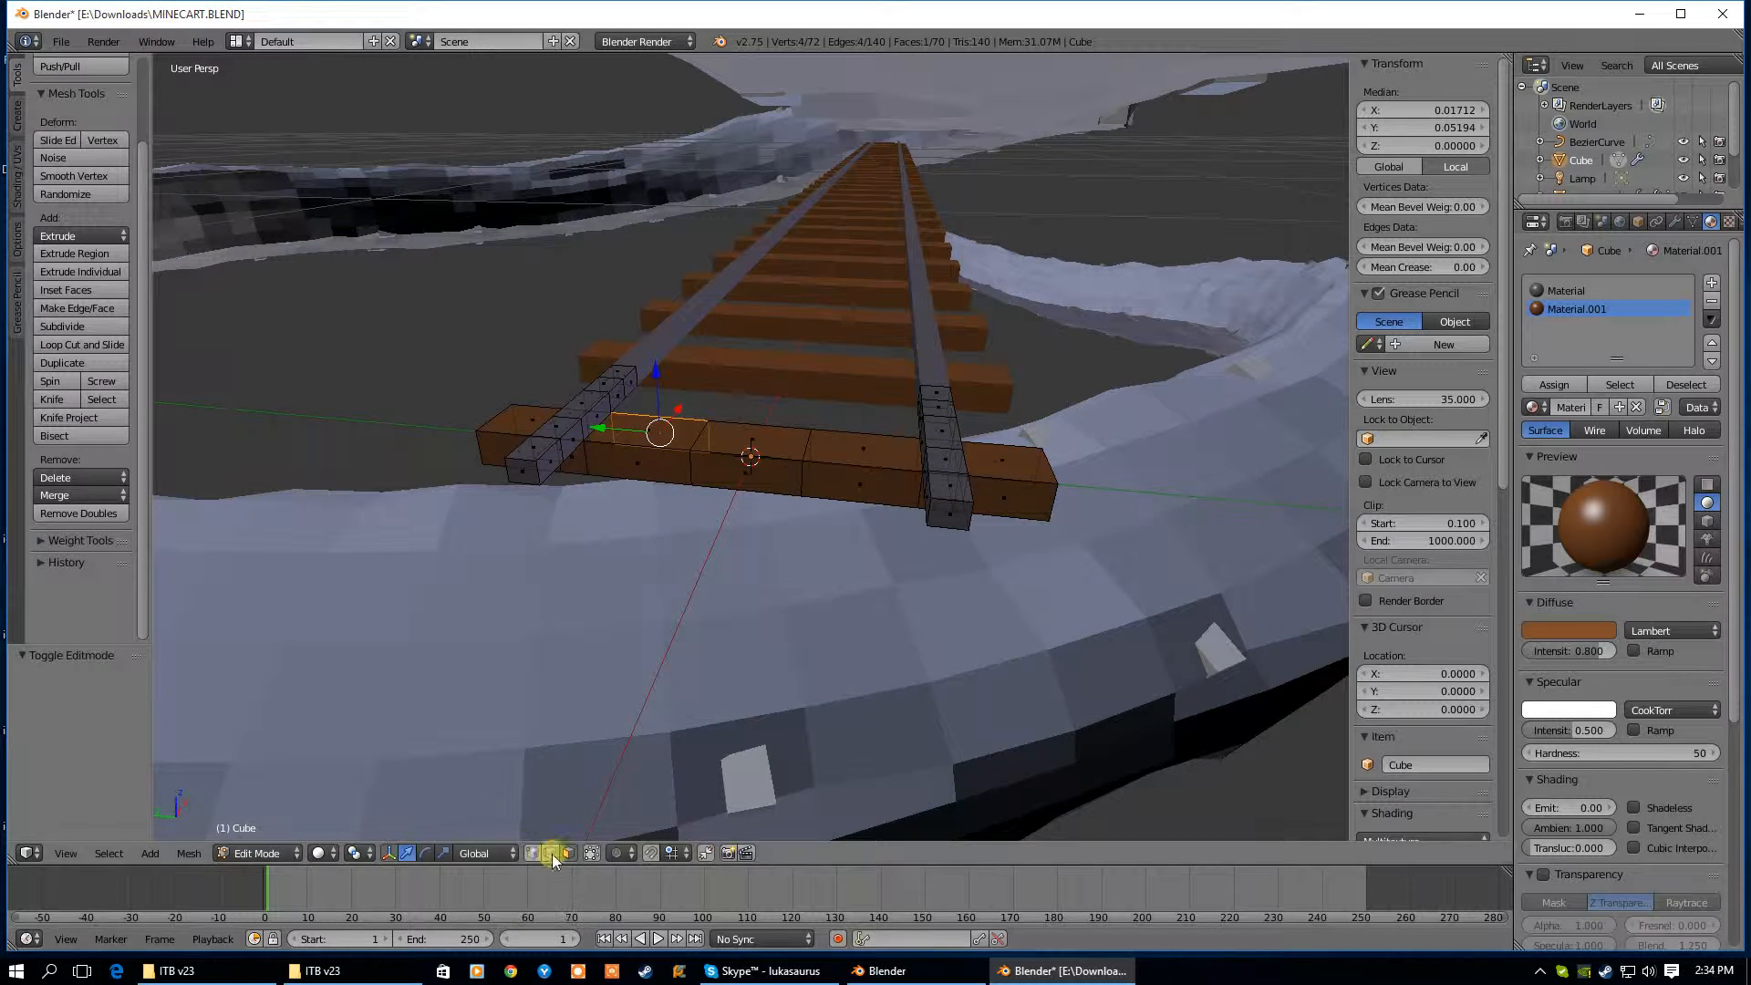
{"action": "right_click", "coordinate": [704, 390]}
{"action": "left_click_drag", "start_coordinate": [699, 384], "coordinate": [725, 405]}
{"action": "right_click", "coordinate": [803, 478]}
{"action": "left_click_drag", "start_coordinate": [813, 450], "coordinate": [812, 445]}
{"action": "middle_click_drag", "start_coordinate": [737, 469], "coordinate": [755, 478]}
{"action": "key", "text": "Tab"}
{"action": "scroll", "coordinate": [697, 545], "scroll_direction": "up", "scroll_amount": 4}
{"action": "scroll", "coordinate": [697, 545], "scroll_direction": "down", "scroll_amount": 5}
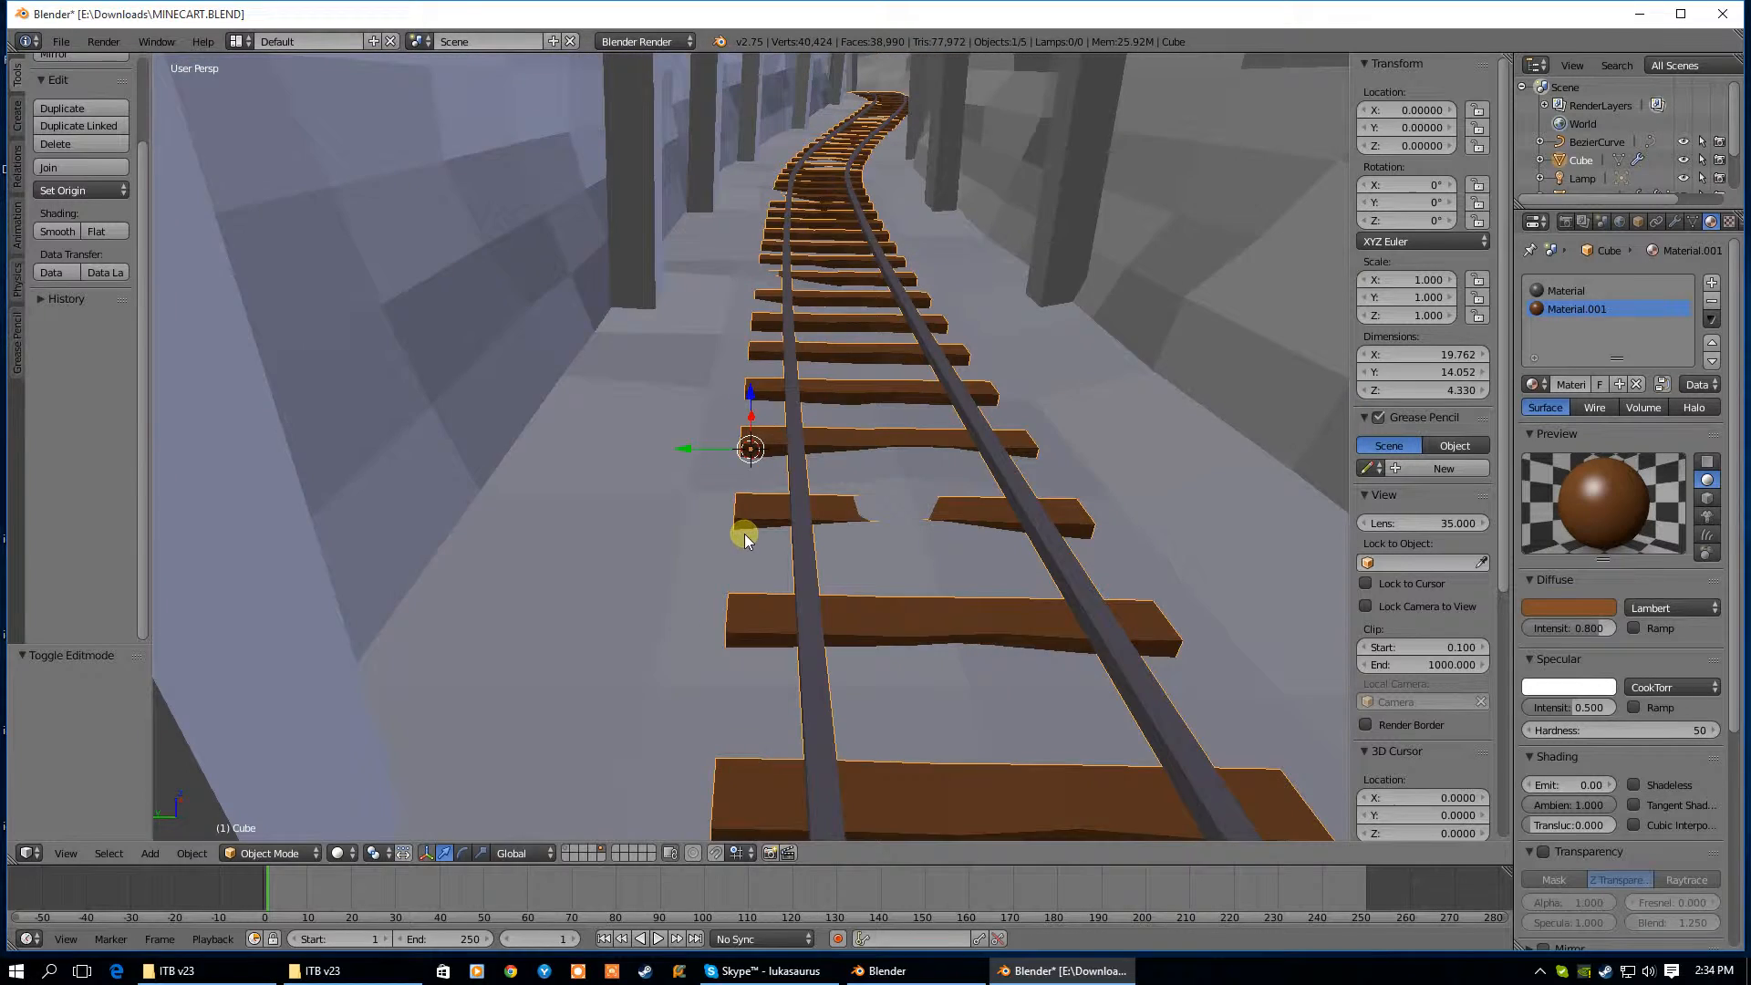
{"action": "scroll", "coordinate": [687, 544], "scroll_direction": "down", "scroll_amount": 4}
{"action": "scroll", "coordinate": [693, 536], "scroll_direction": "up", "scroll_amount": 5}
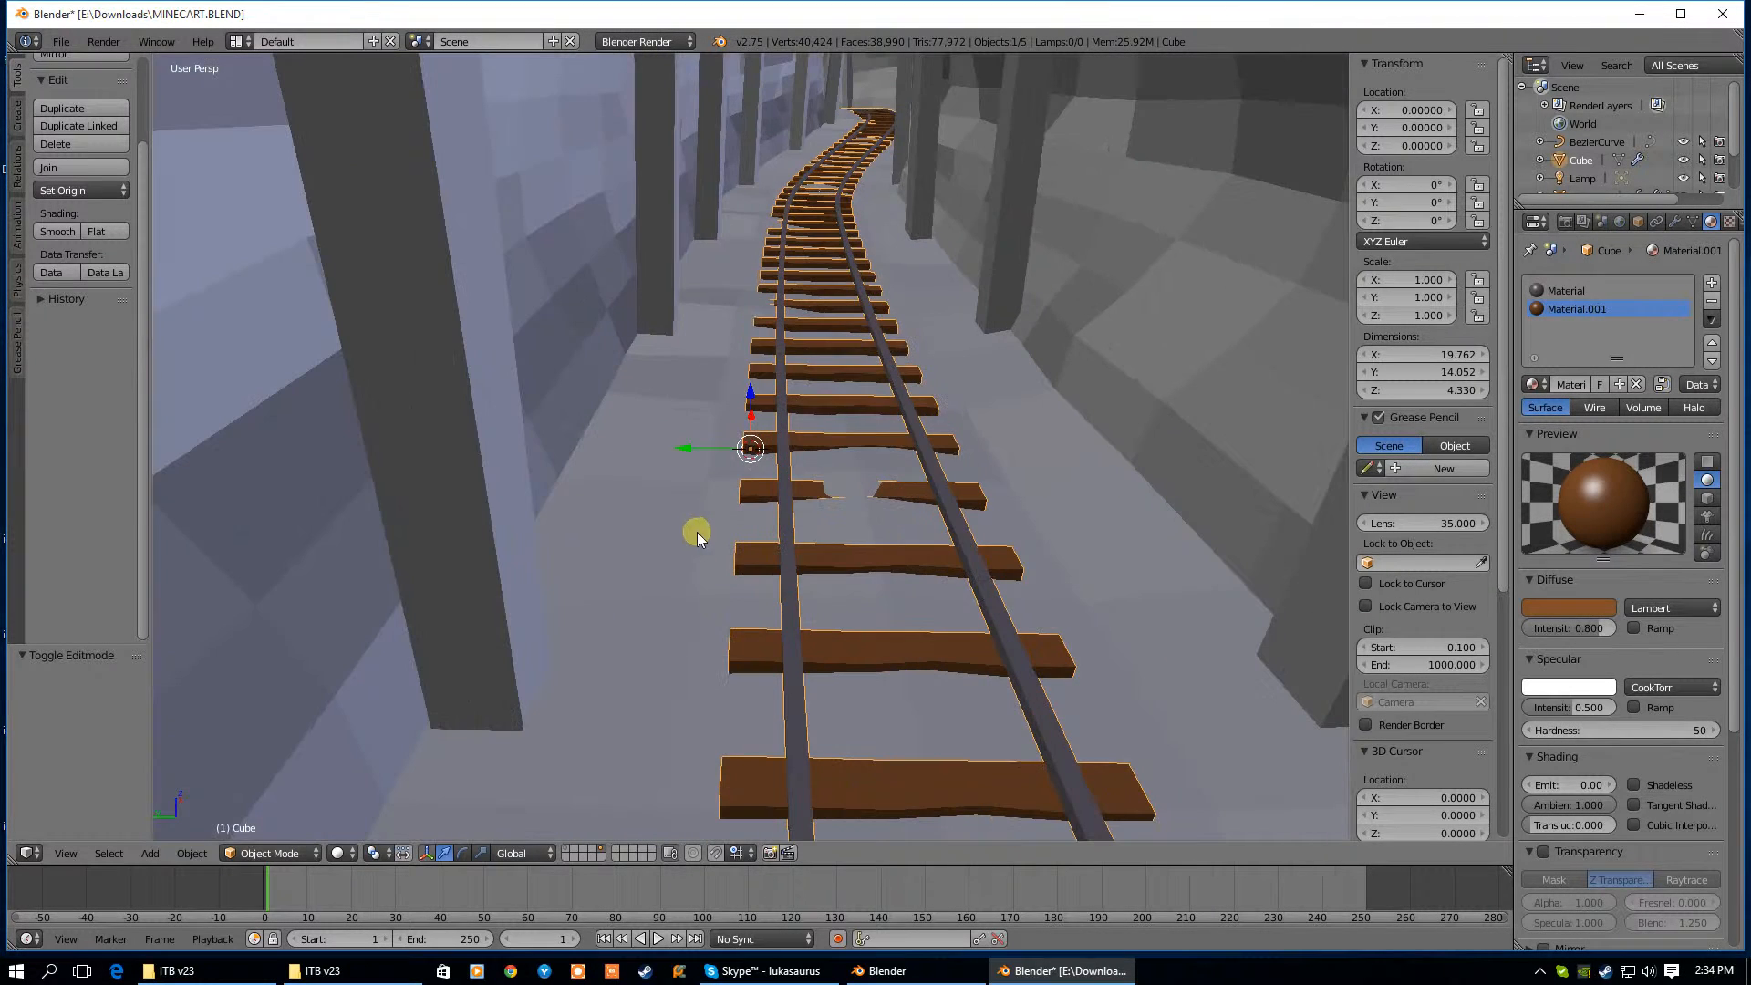
Select the tunnel's support beams
{"action": "right_click", "coordinate": [477, 486]}
{"action": "scroll", "coordinate": [492, 483], "scroll_direction": "down", "scroll_amount": 4}
{"action": "scroll", "coordinate": [502, 467], "scroll_direction": "up", "scroll_amount": 3}
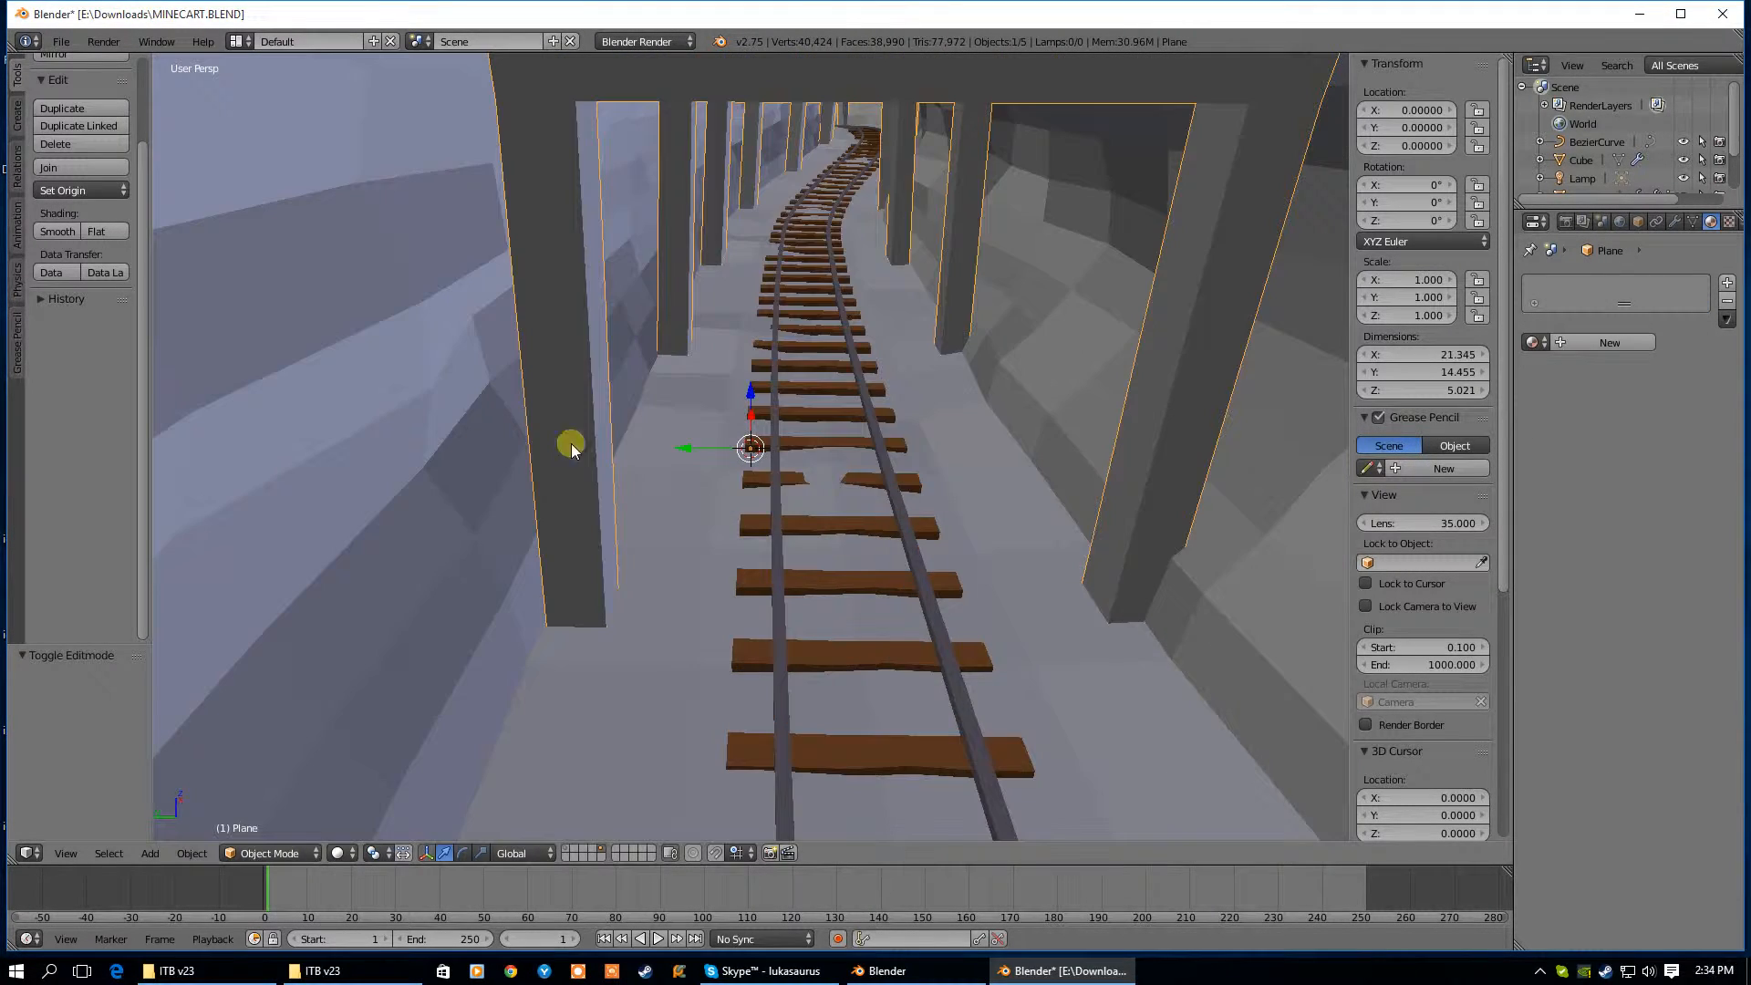
Try the existing Material.001 on the support beams
{"action": "left_click", "coordinate": [1535, 342]}
{"action": "left_click", "coordinate": [1359, 386]}
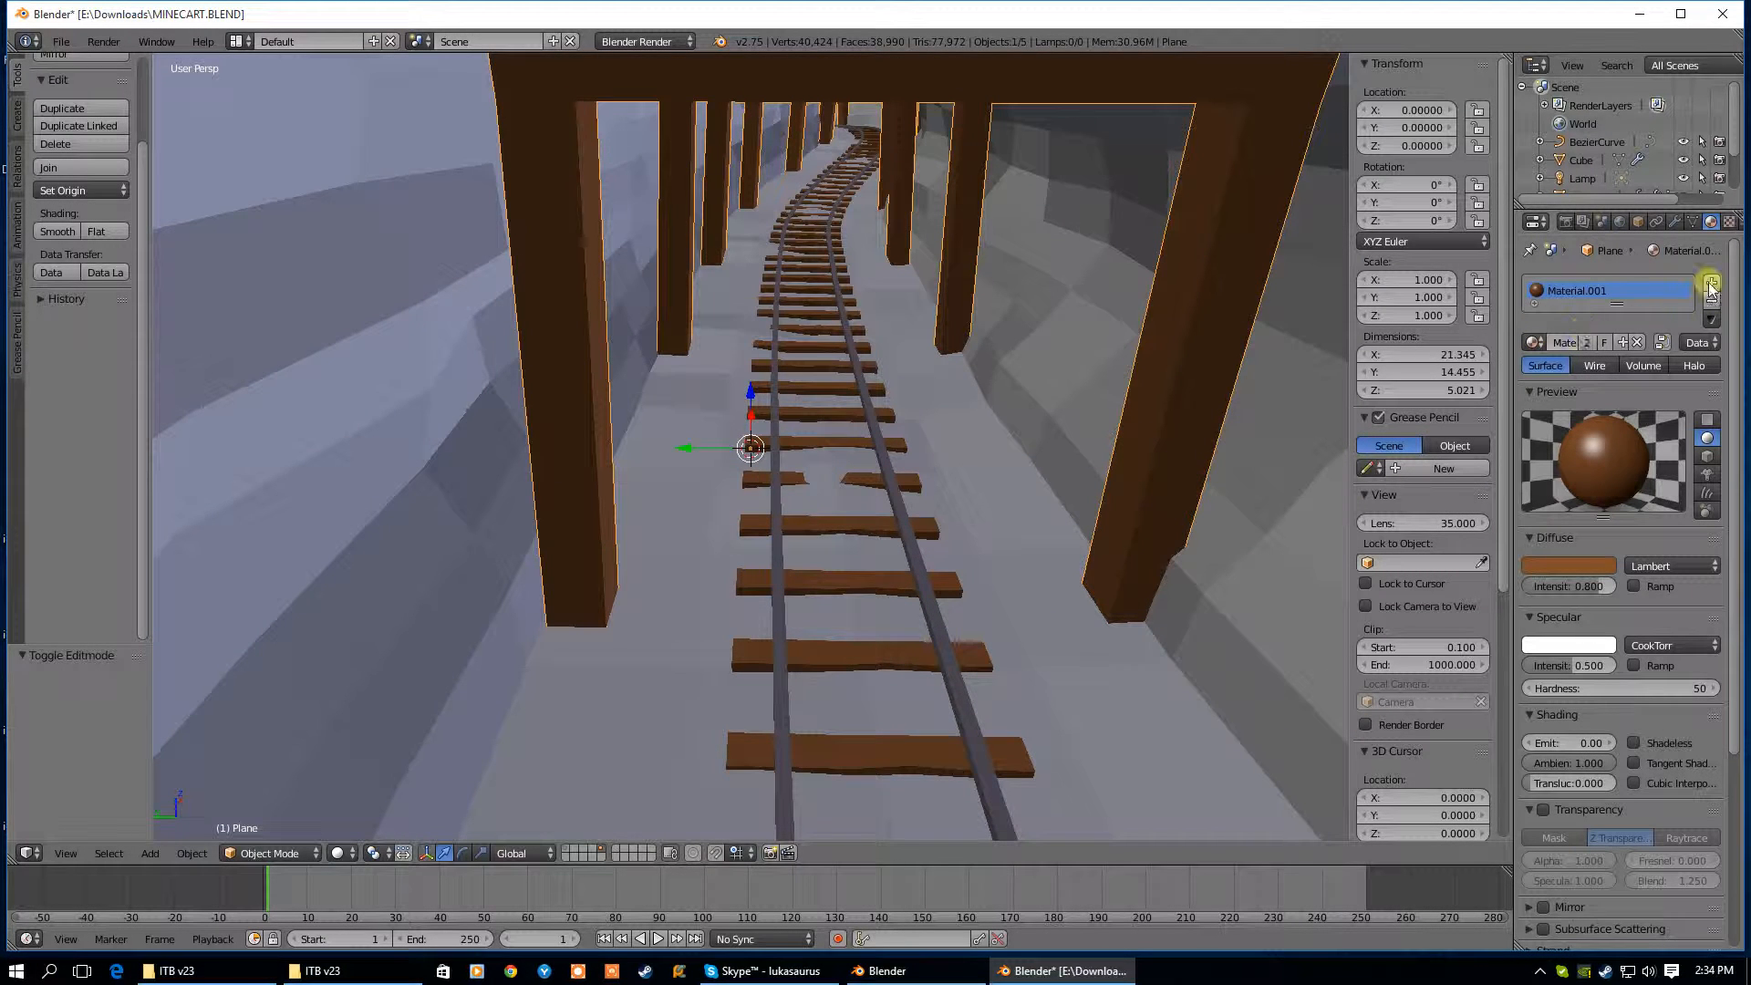
Give the support beams a new material with a muted brown diffuse colour of R 0.303, G 0.185, B 0.110
{"action": "left_click", "coordinate": [1535, 343]}
{"action": "left_click", "coordinate": [1629, 342]}
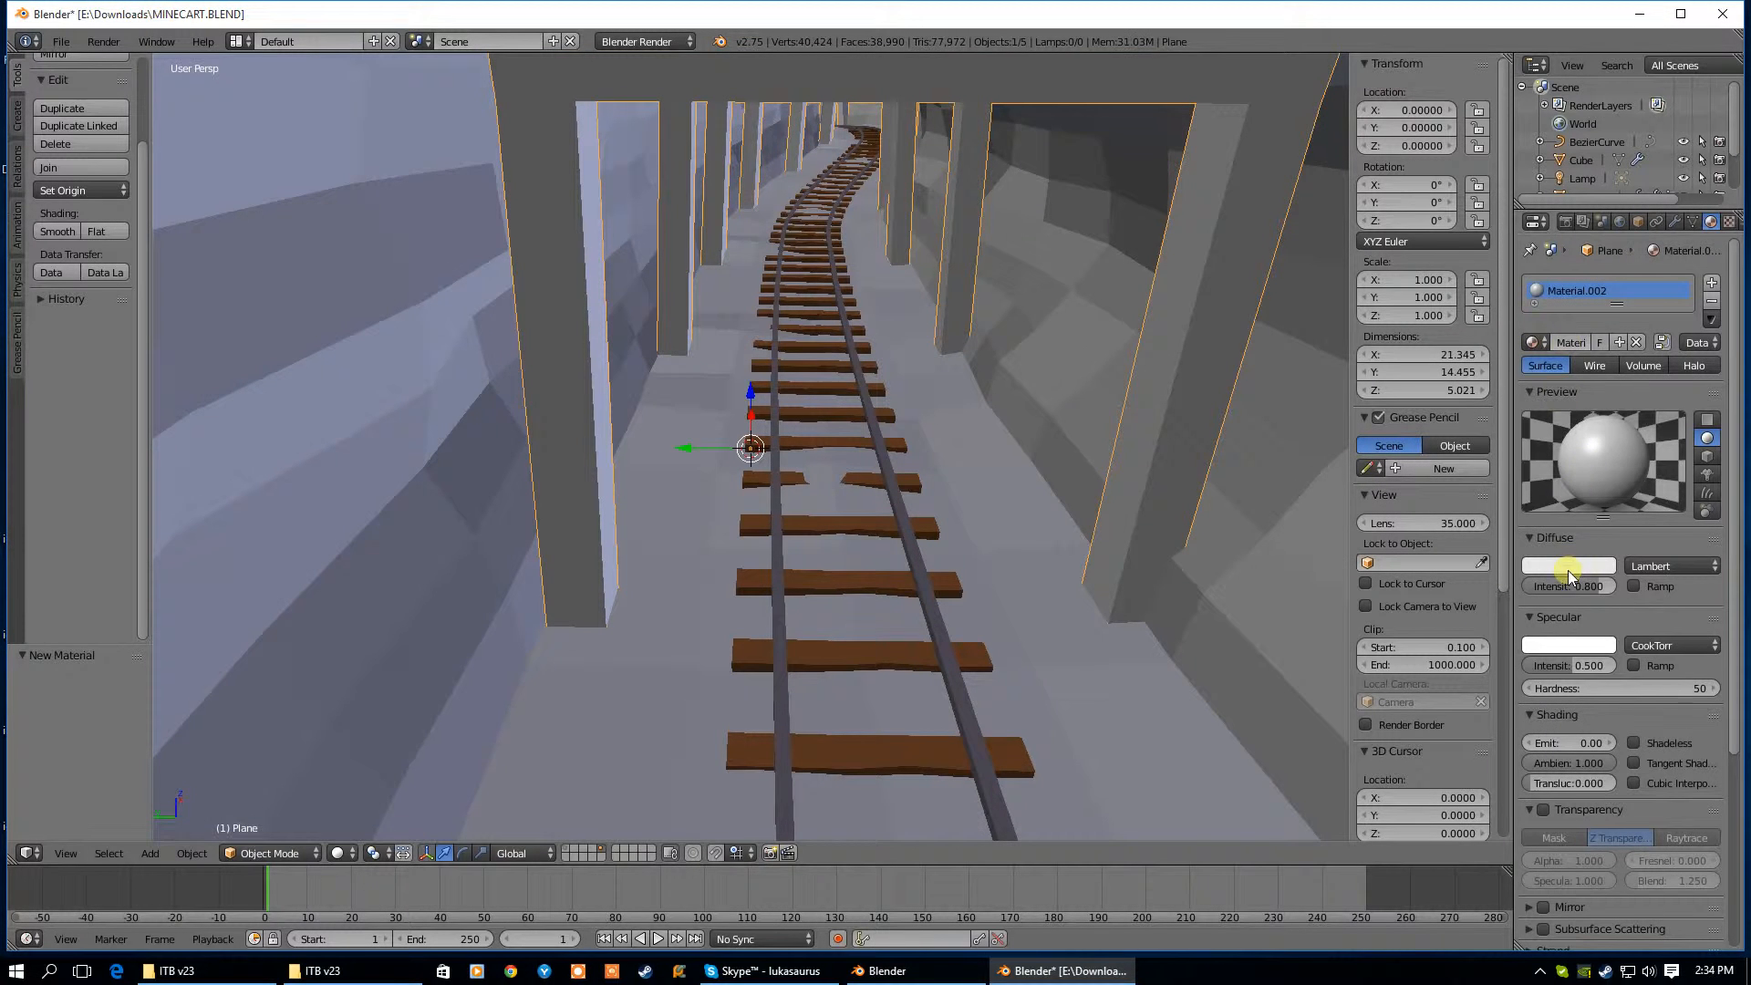
{"action": "left_click", "coordinate": [1568, 571]}
{"action": "left_click", "coordinate": [1506, 413]}
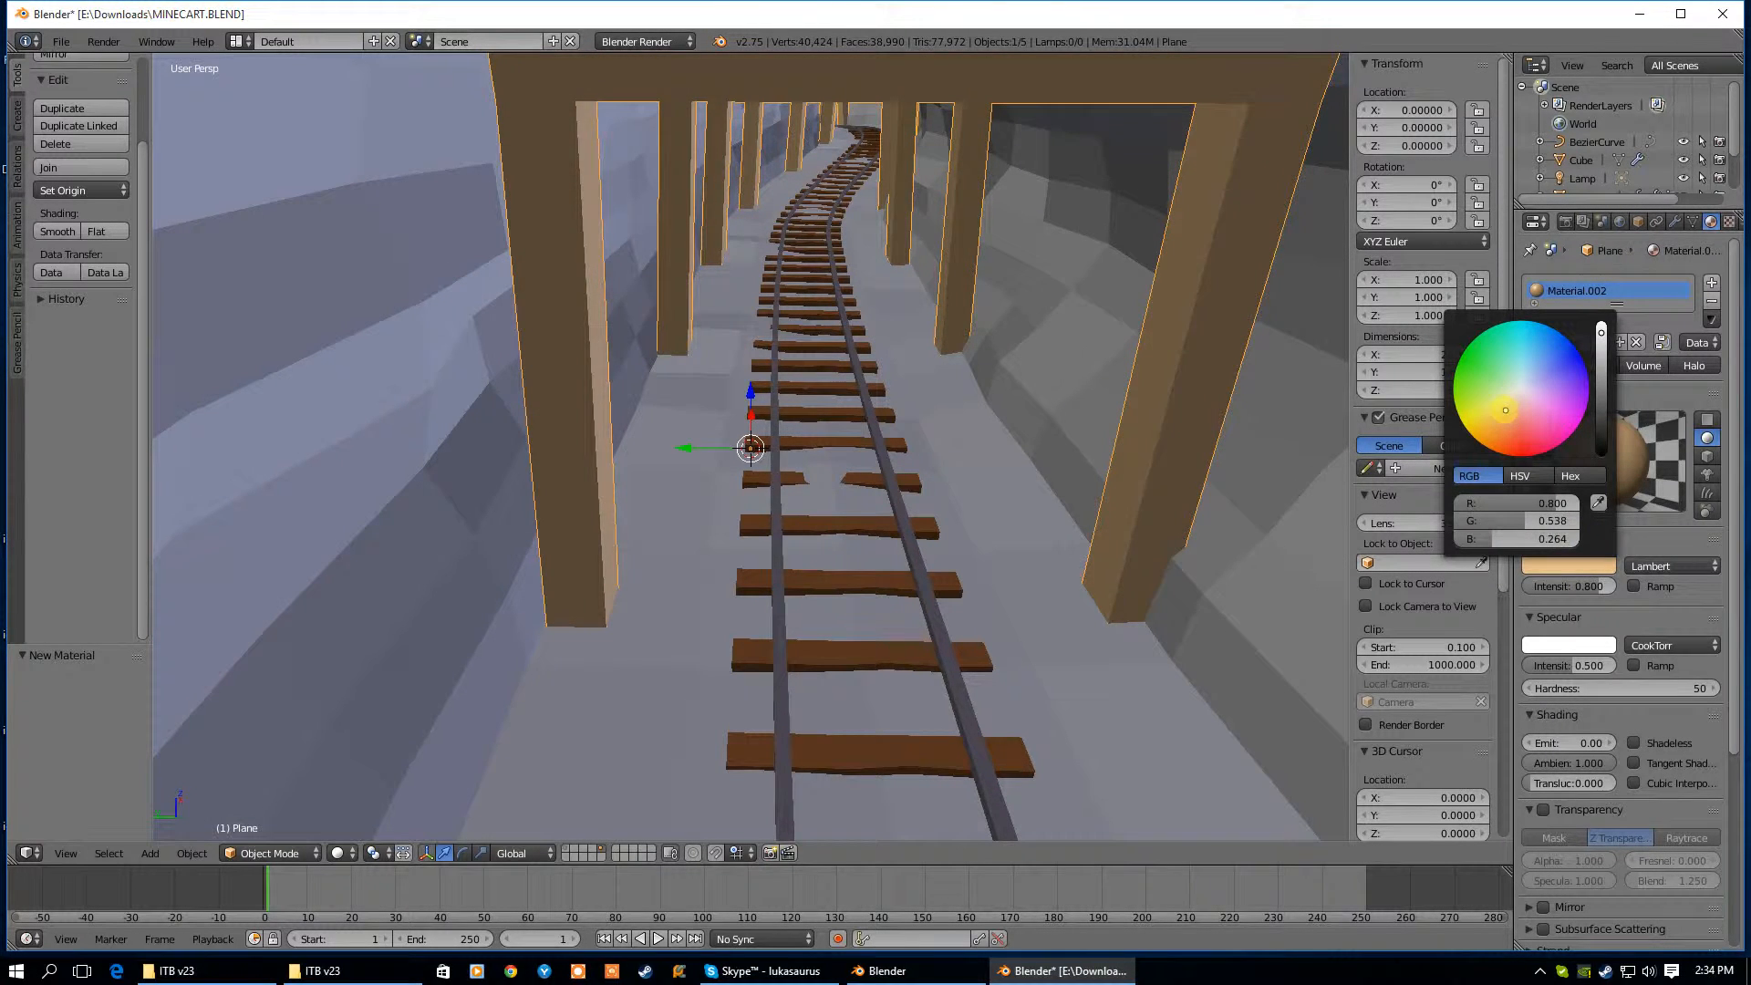
{"action": "left_click_drag", "start_coordinate": [1602, 349], "coordinate": [1600, 374]}
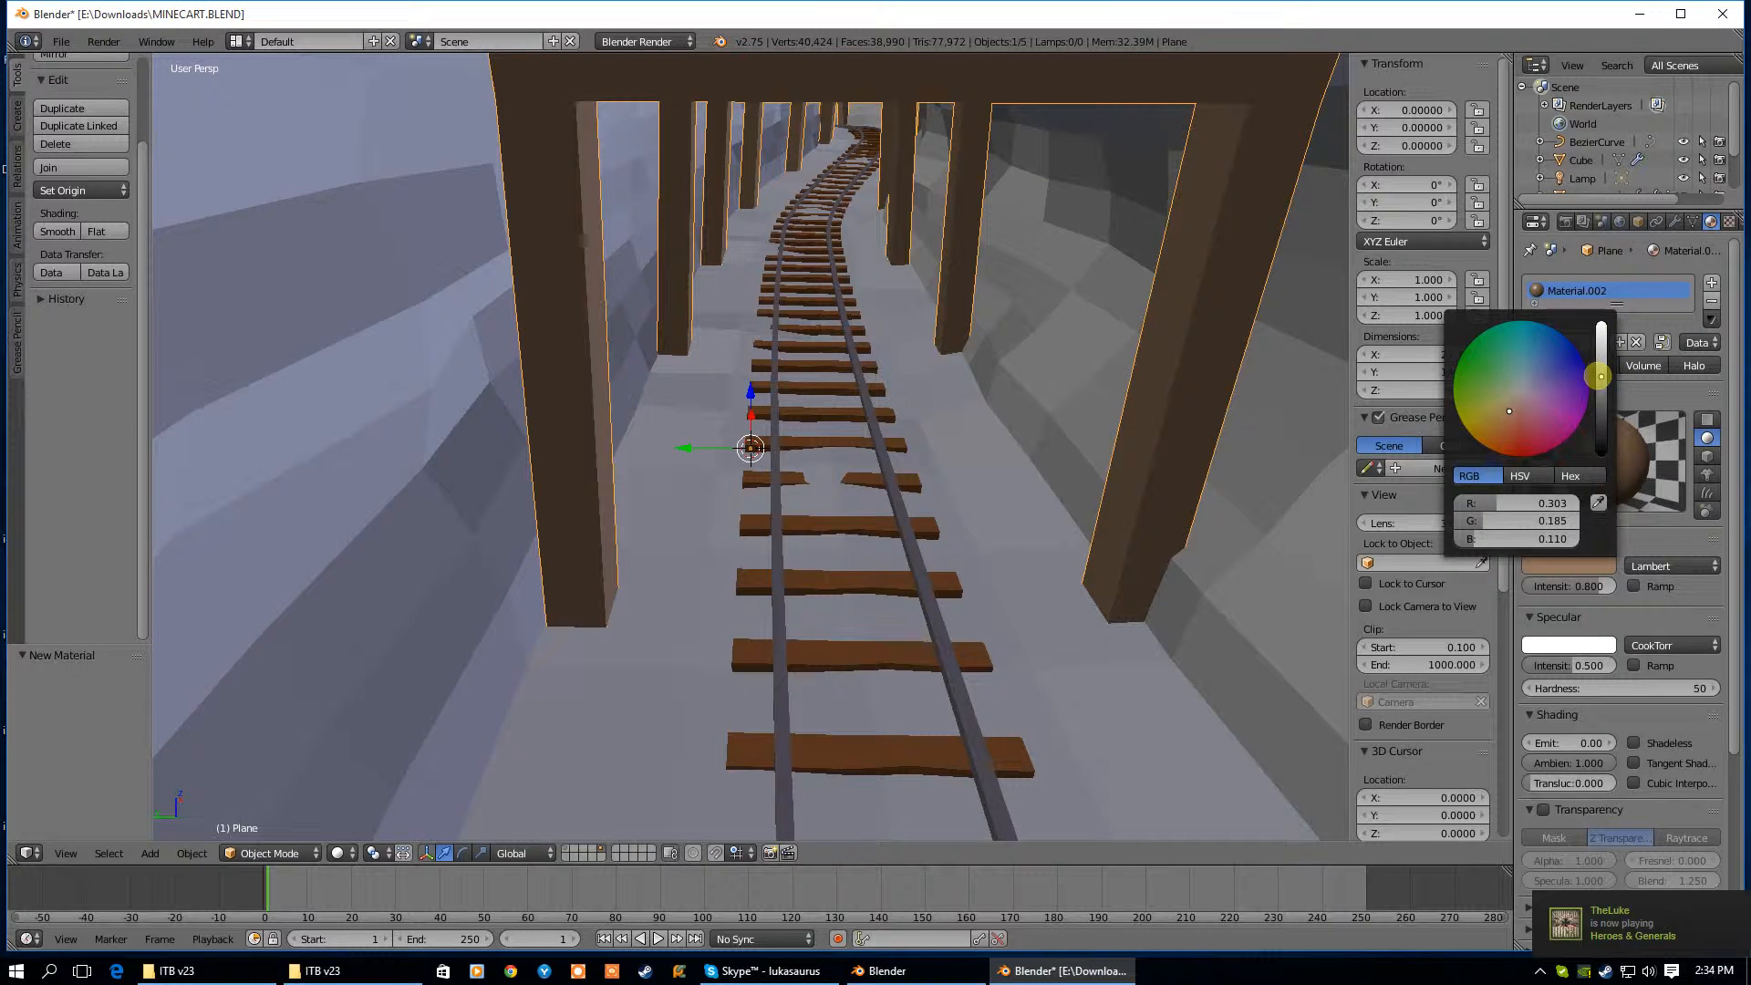
{"action": "key", "text": "Tab"}
{"action": "key", "text": "Tab"}
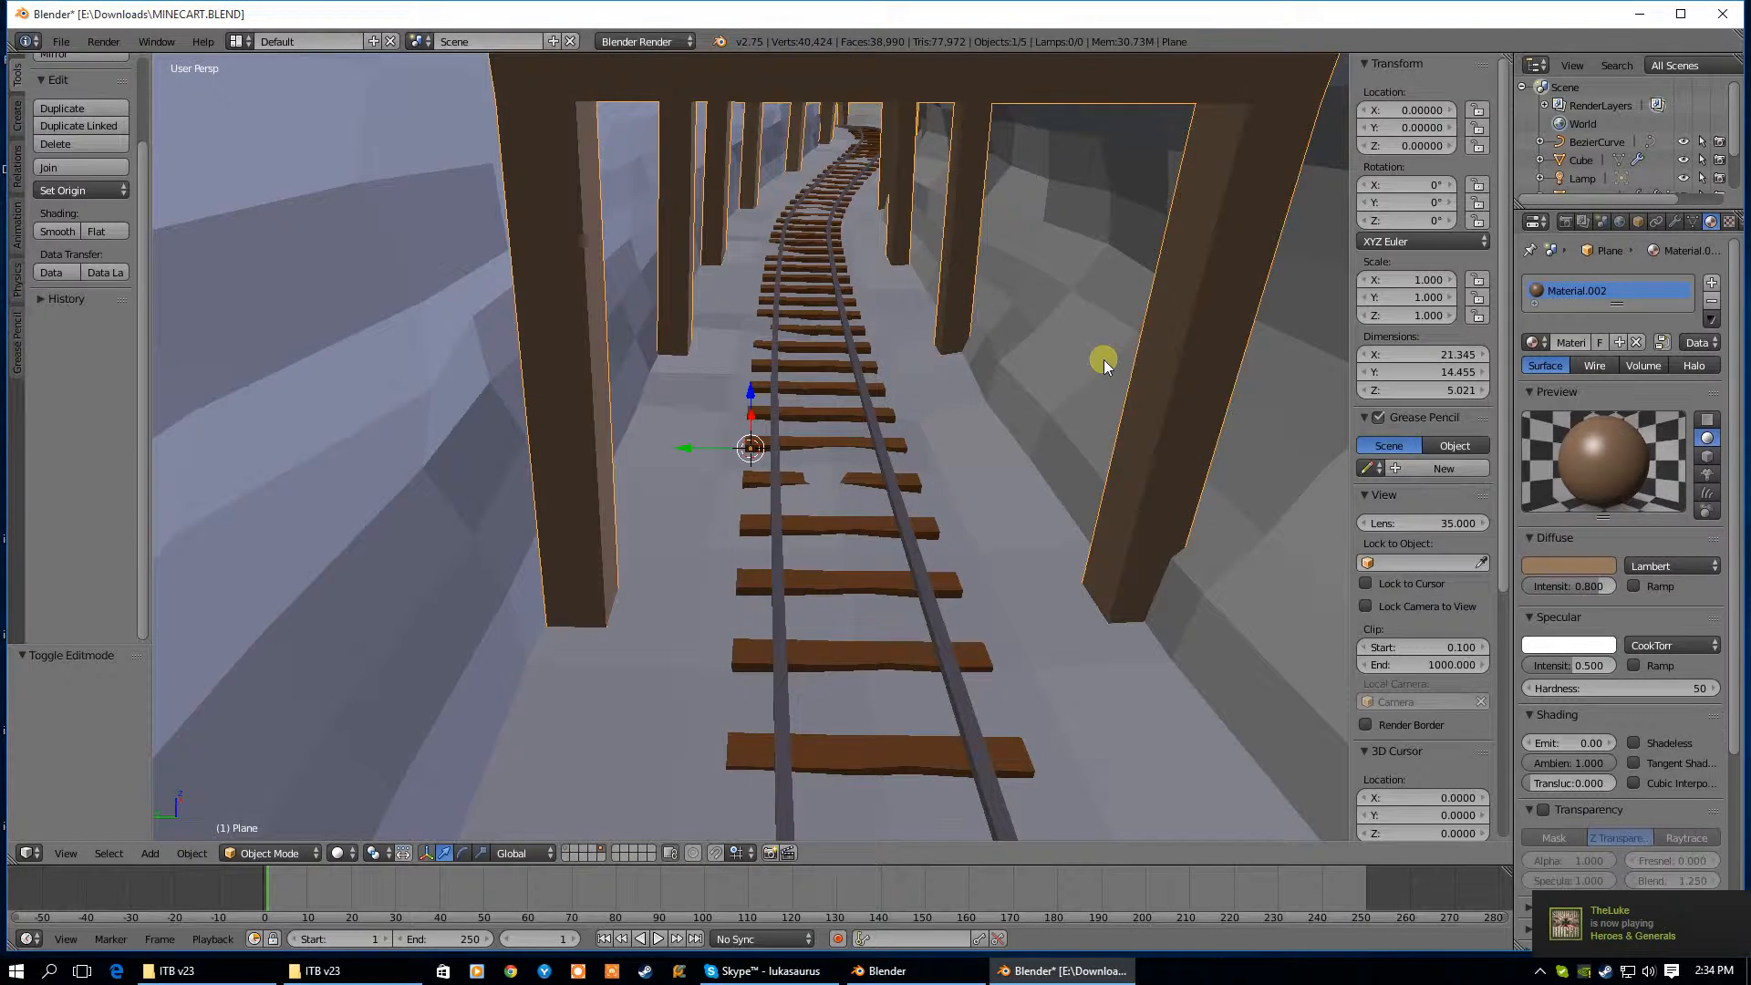
Select the tunnel object and select its entire mesh in Edit Mode
{"action": "right_click", "coordinate": [1100, 352]}
{"action": "key", "text": "Tab"}
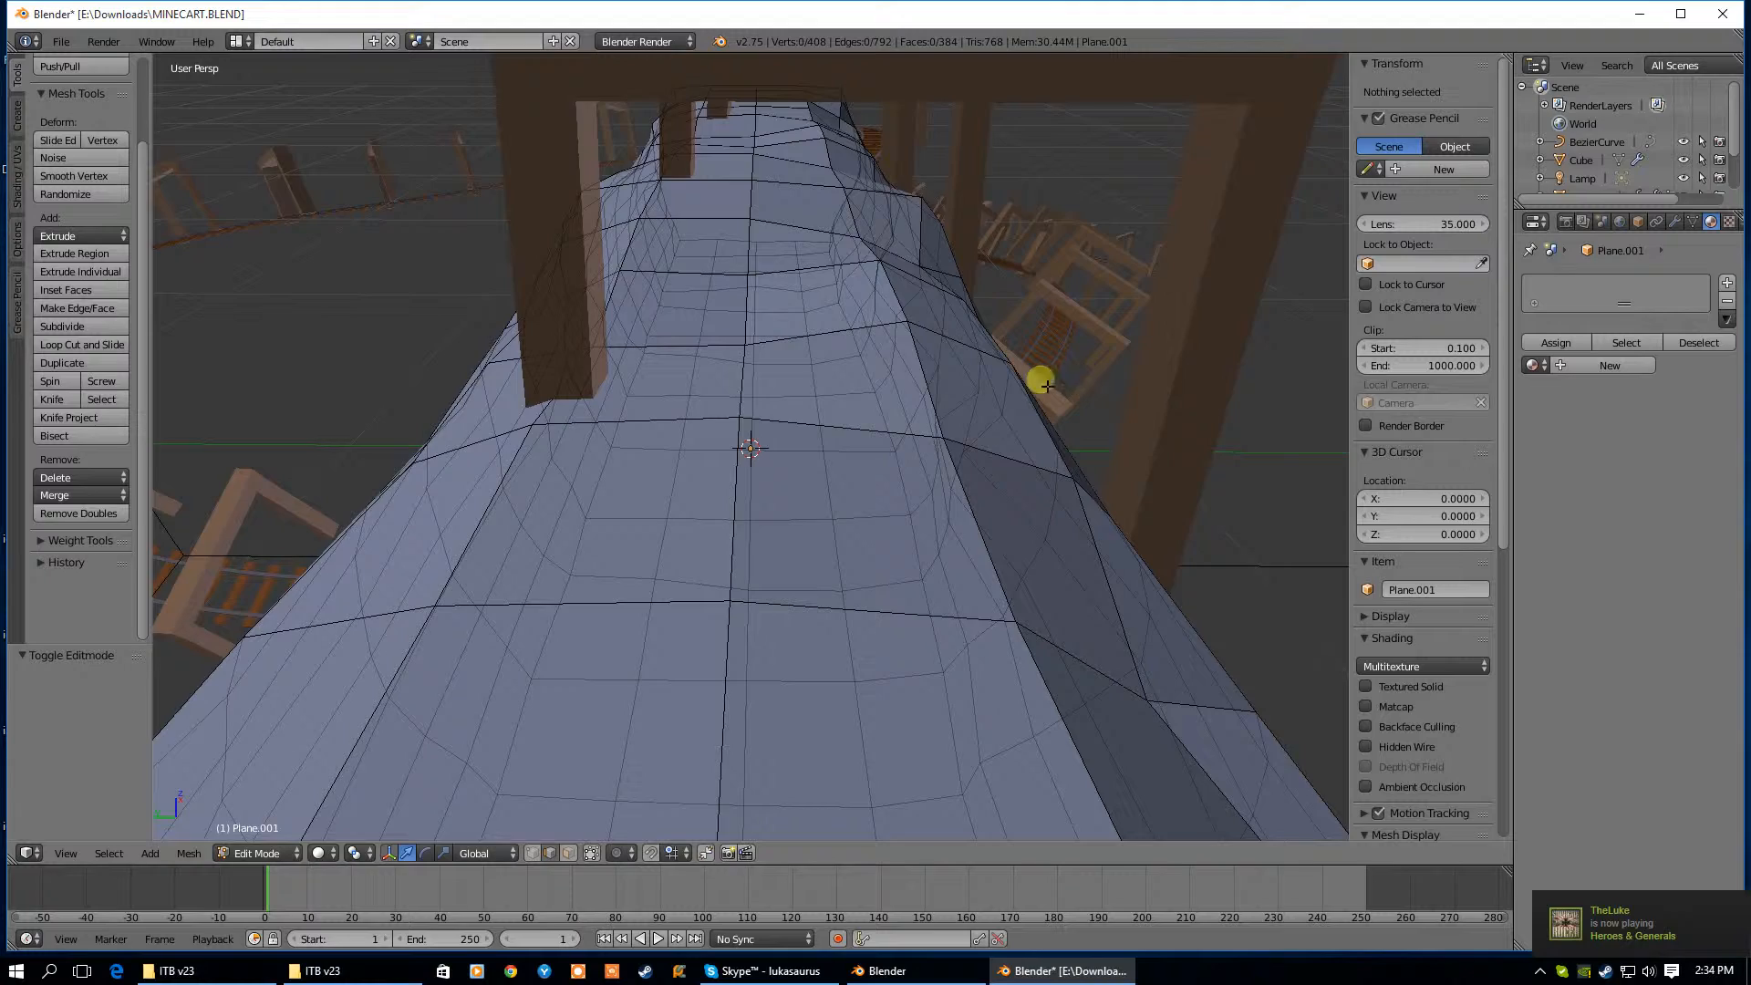
{"action": "middle_click_drag", "start_coordinate": [1045, 383], "coordinate": [864, 424]}
{"action": "middle_click_drag", "start_coordinate": [645, 509], "coordinate": [598, 456]}
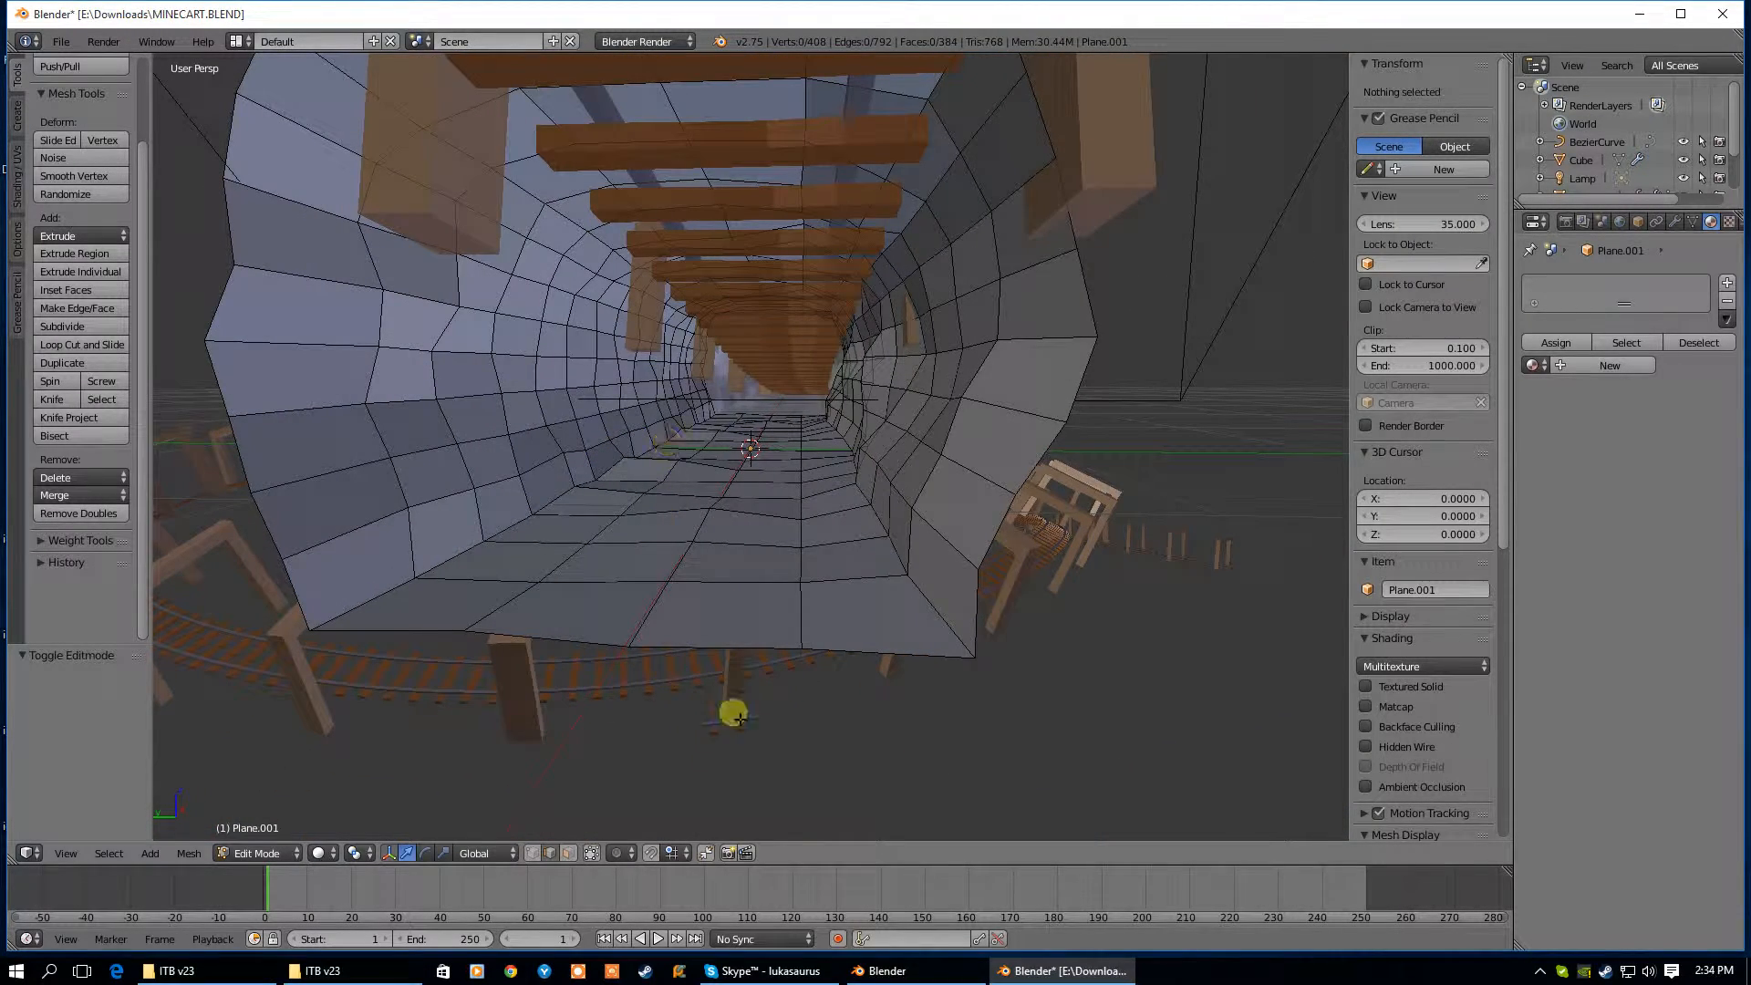
{"action": "scroll", "coordinate": [680, 641], "scroll_direction": "down", "scroll_amount": 4}
{"action": "scroll", "coordinate": [727, 586], "scroll_direction": "up", "scroll_amount": 6}
{"action": "scroll", "coordinate": [720, 593], "scroll_direction": "down", "scroll_amount": 4}
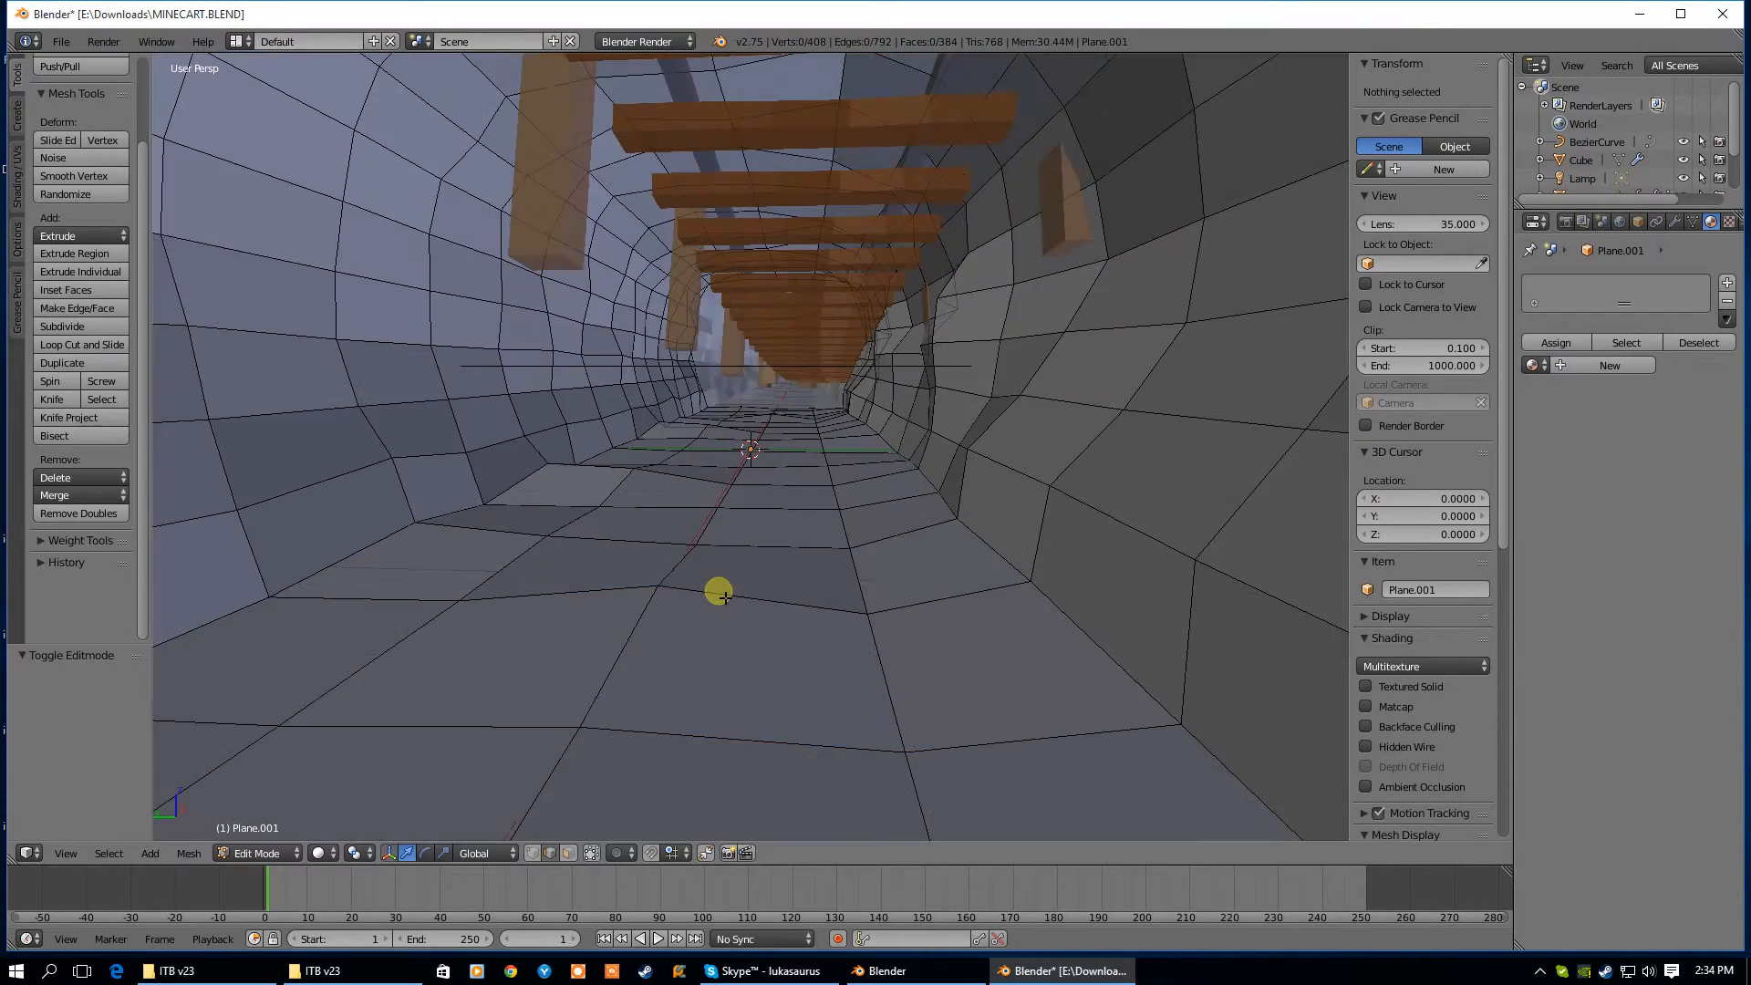
{"action": "key", "text": "Tab"}
{"action": "key", "text": "Tab"}
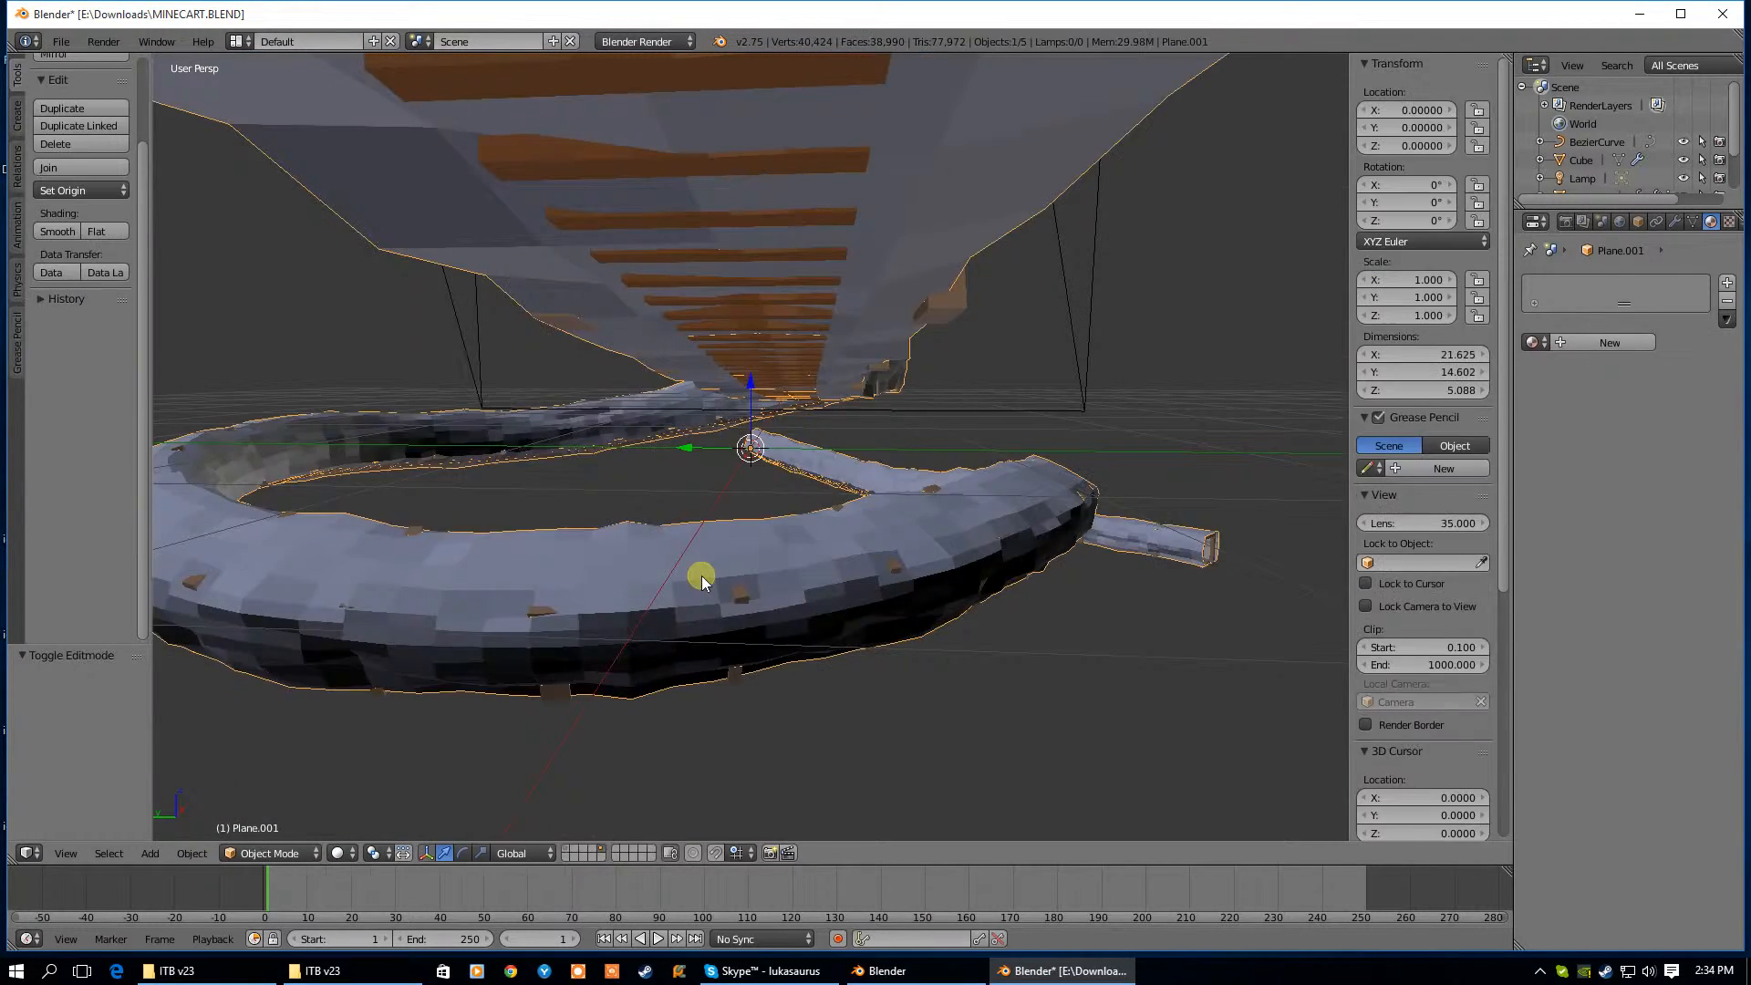
{"action": "key", "text": "a"}
{"action": "key", "text": "a"}
{"action": "key", "text": "a"}
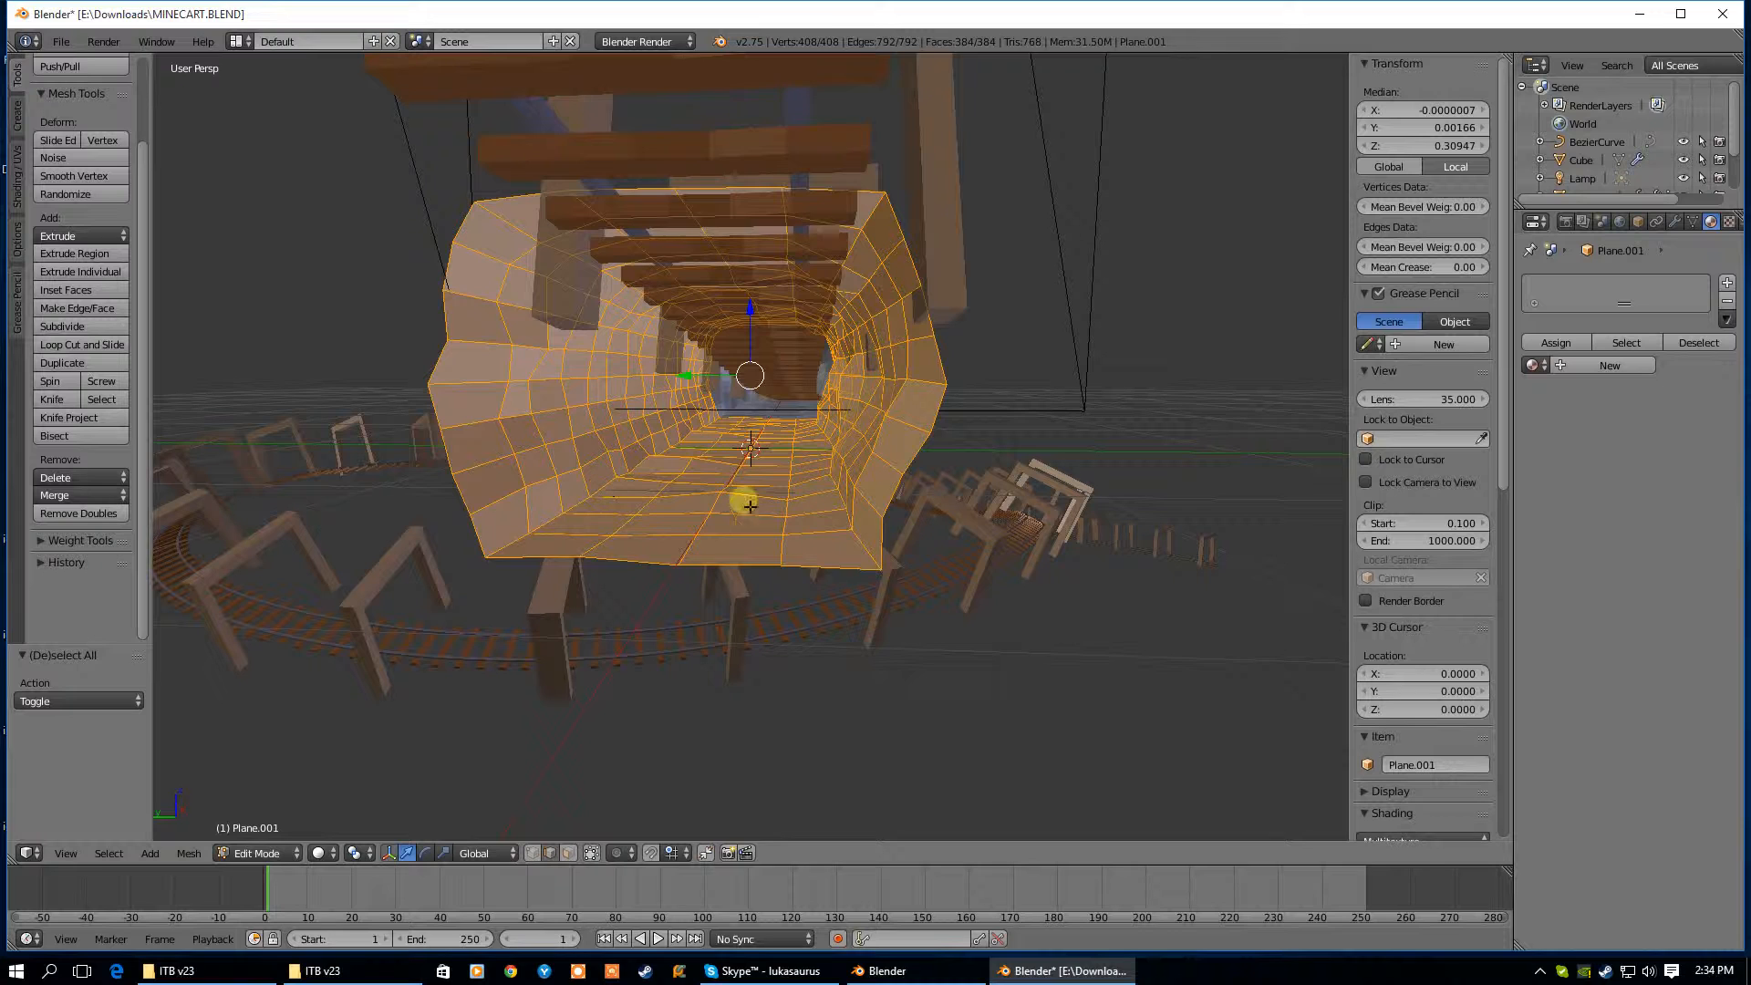
Assign a new material with a dark brown diffuse colour of R 0.202, G 0.117, B 0.034 to the whole tunnel mesh
{"action": "left_click", "coordinate": [1569, 364]}
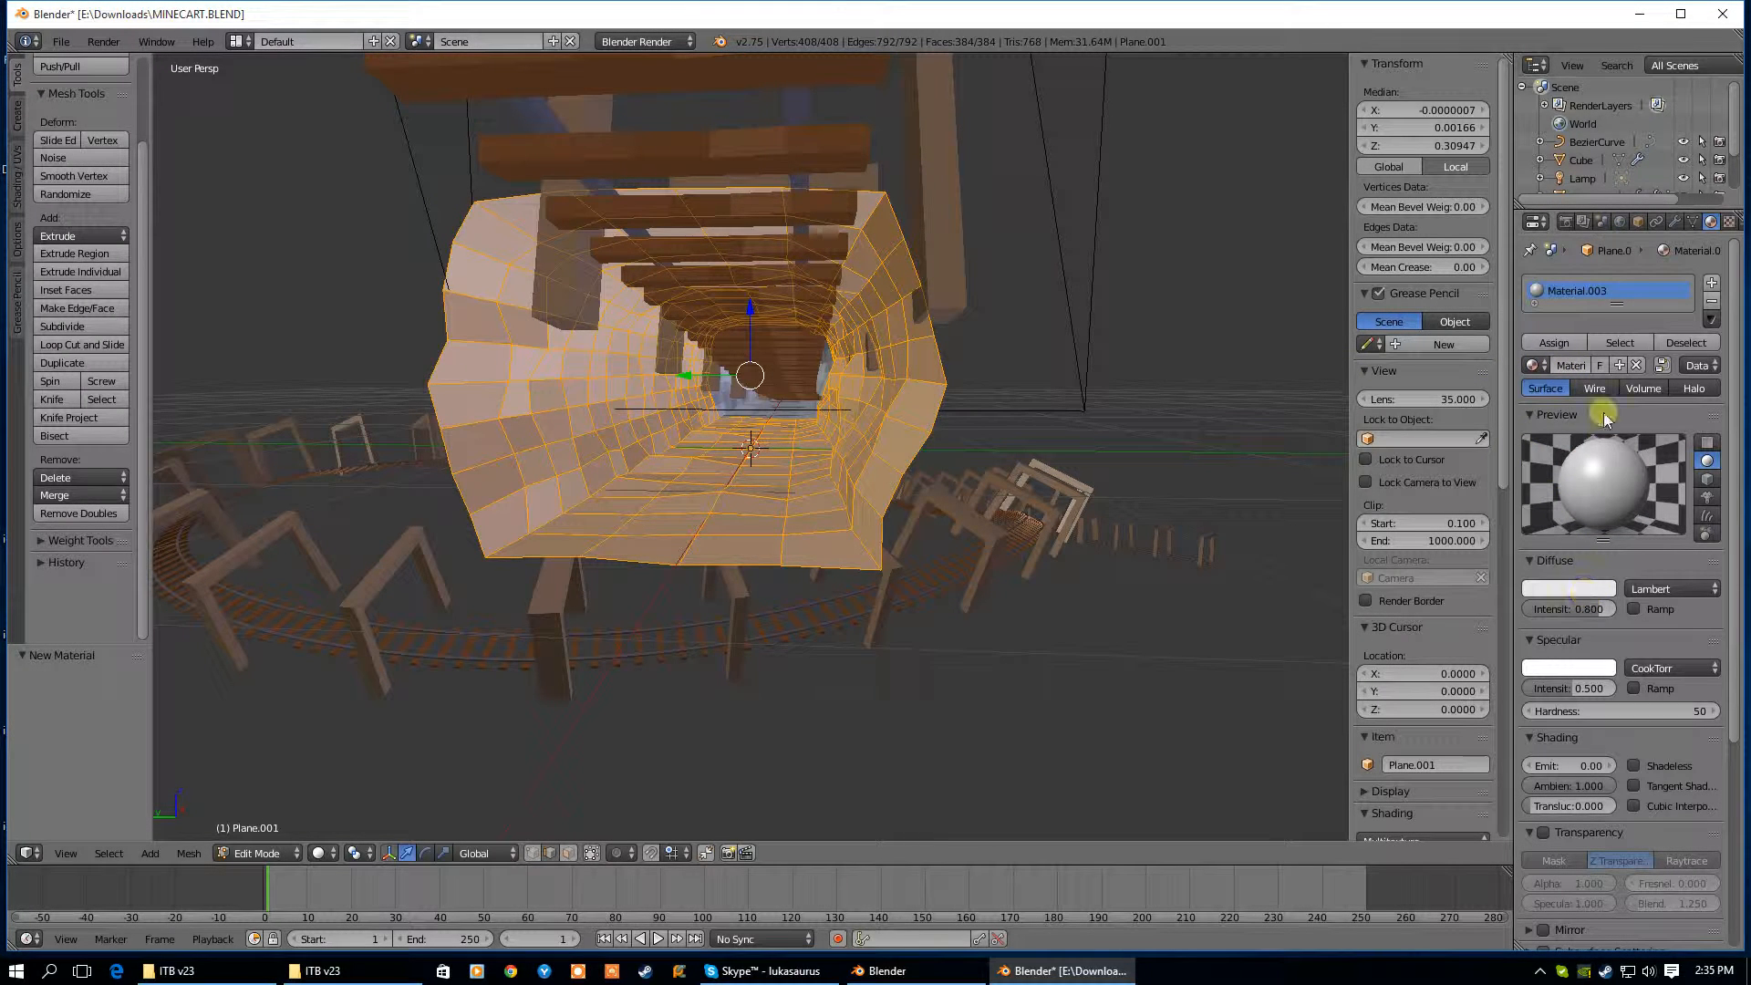
{"action": "left_click", "coordinate": [1570, 597]}
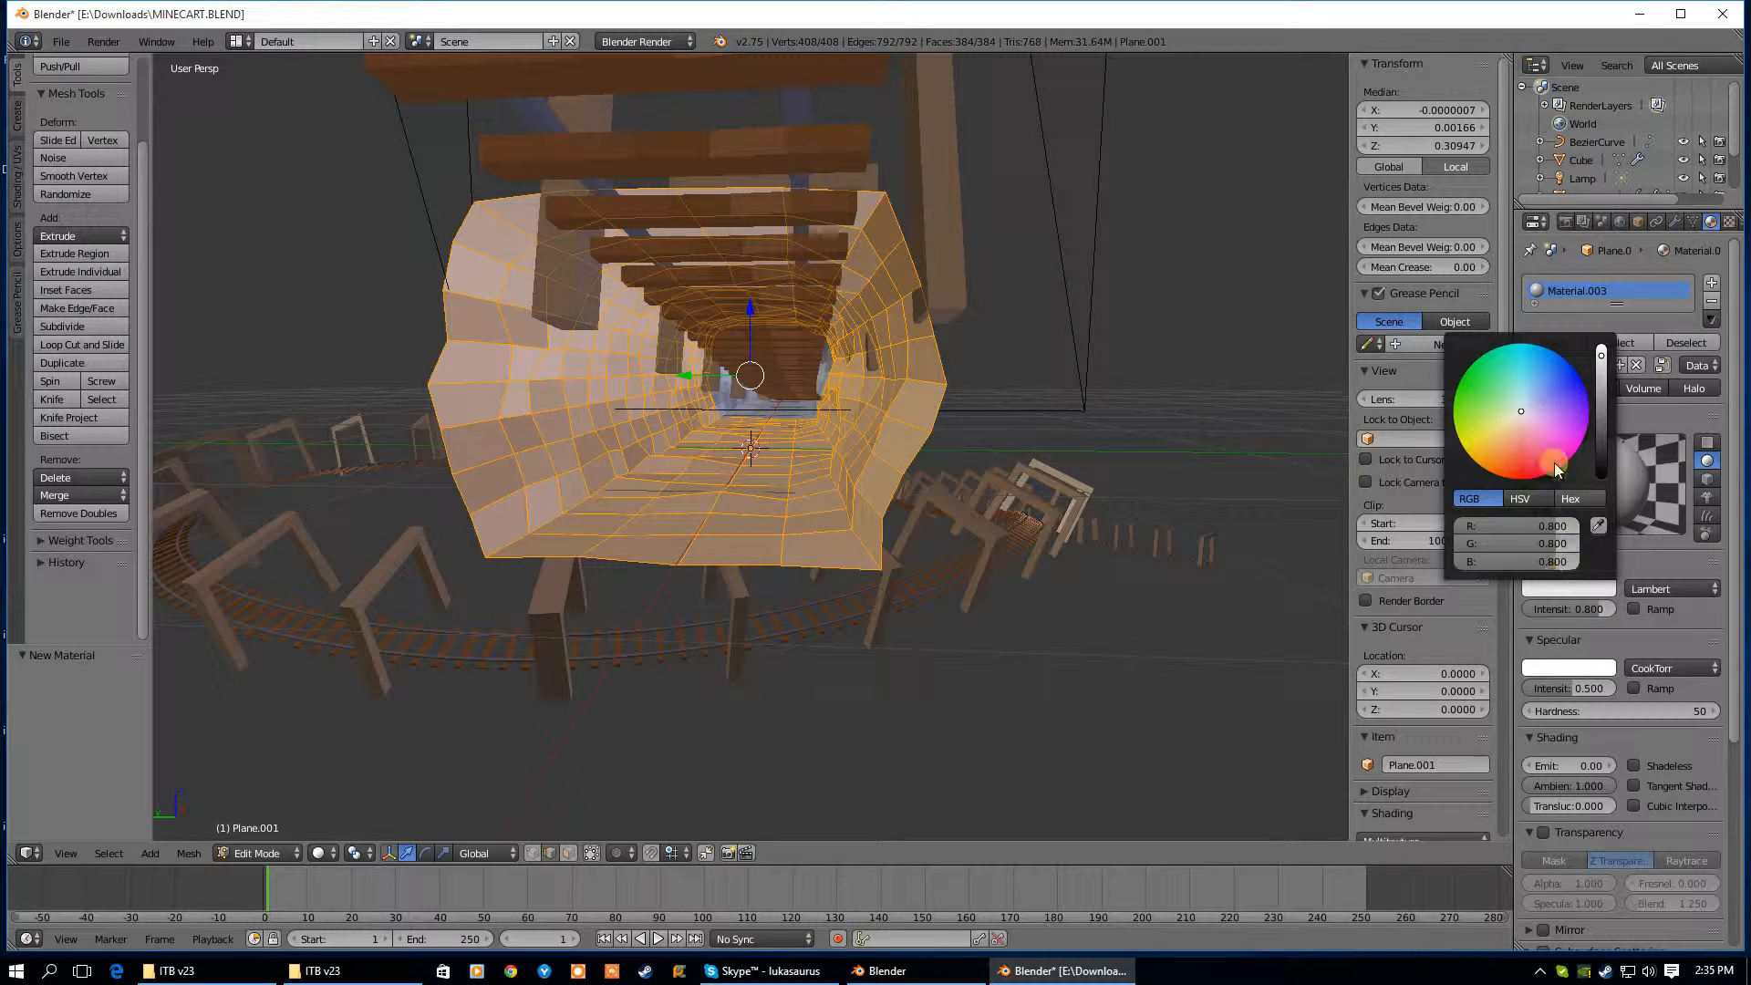
{"action": "mouse_move", "coordinate": [1532, 421]}
{"action": "left_mouse_down"}
{"action": "mouse_move", "coordinate": [1467, 436]}
{"action": "mouse_move", "coordinate": [1497, 440]}
{"action": "left_mouse_up"}
{"action": "left_click_drag", "start_coordinate": [1602, 378], "coordinate": [1601, 412]}
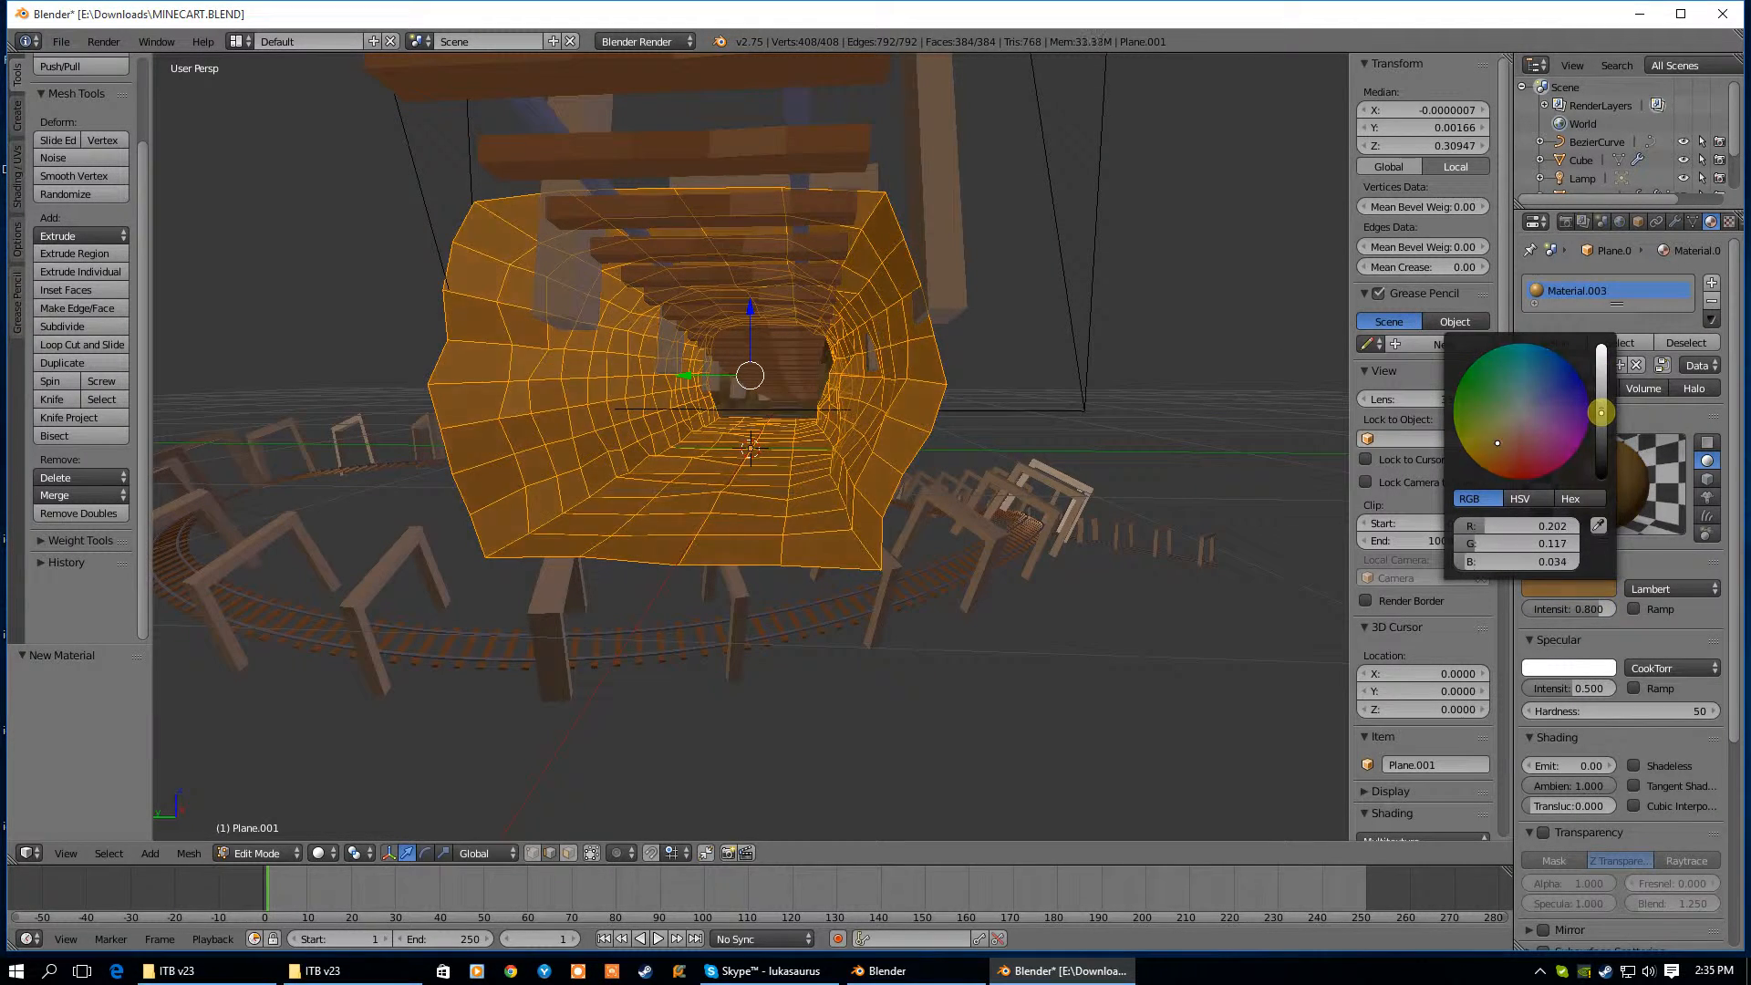
{"action": "left_click", "coordinate": [1672, 414]}
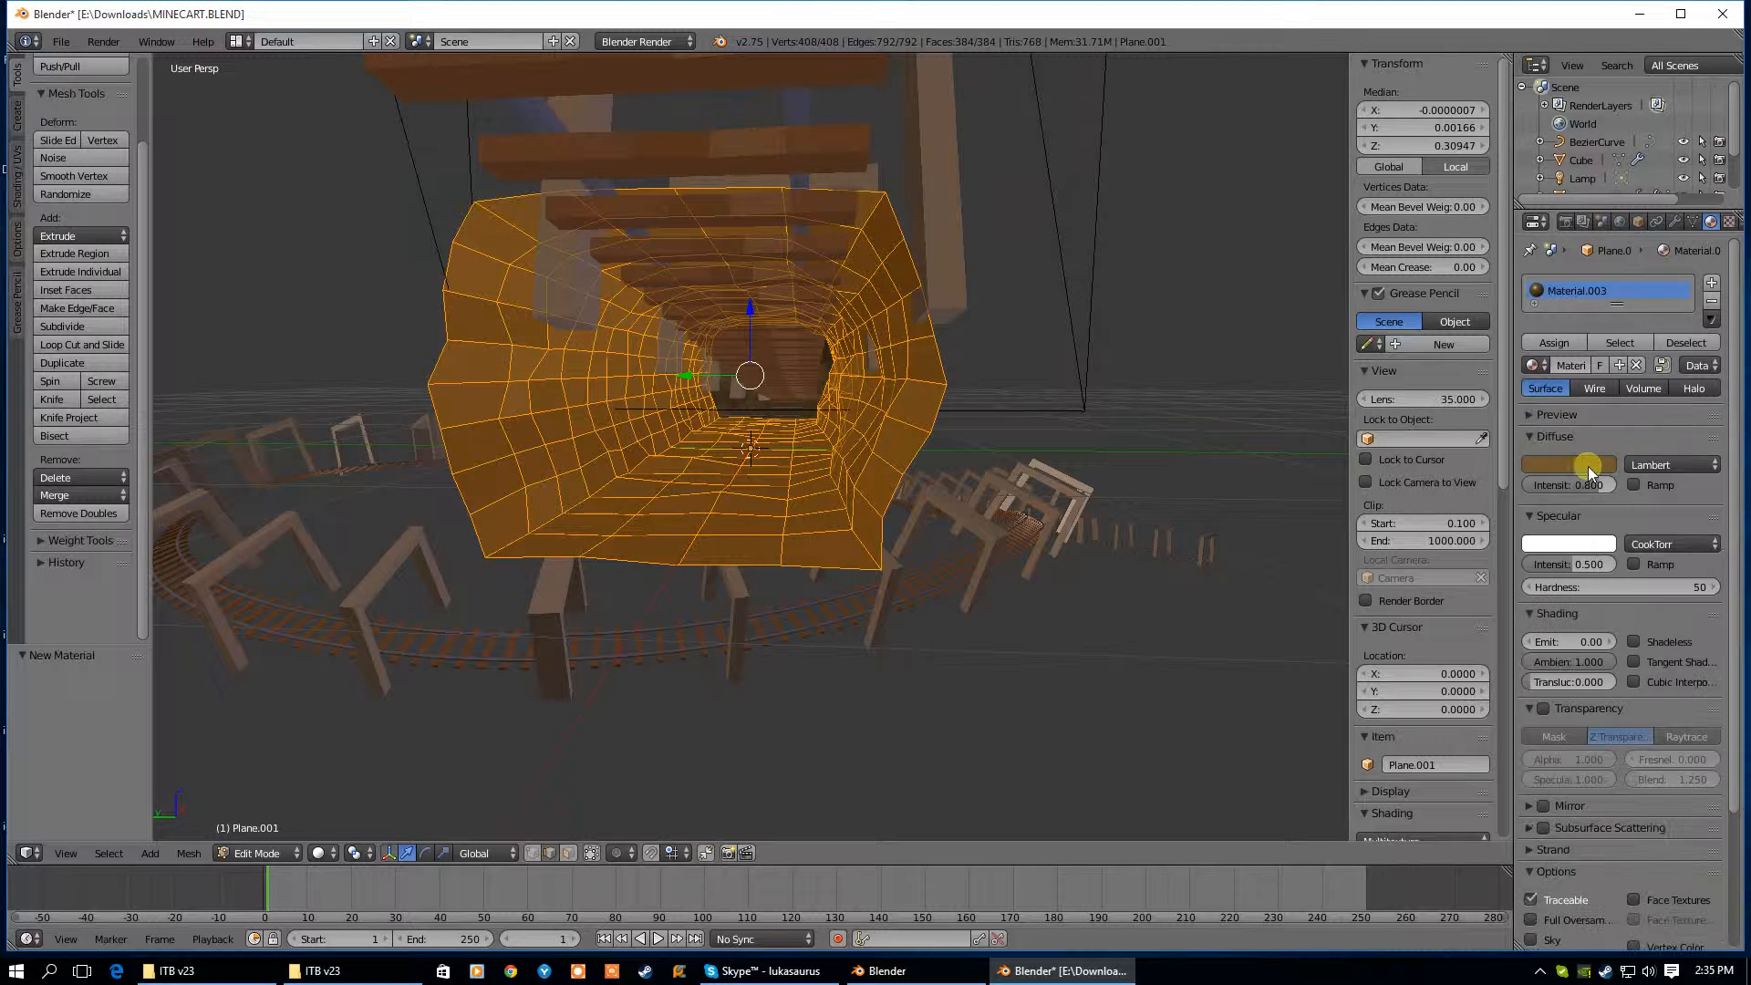
{"action": "key", "text": "Tab"}
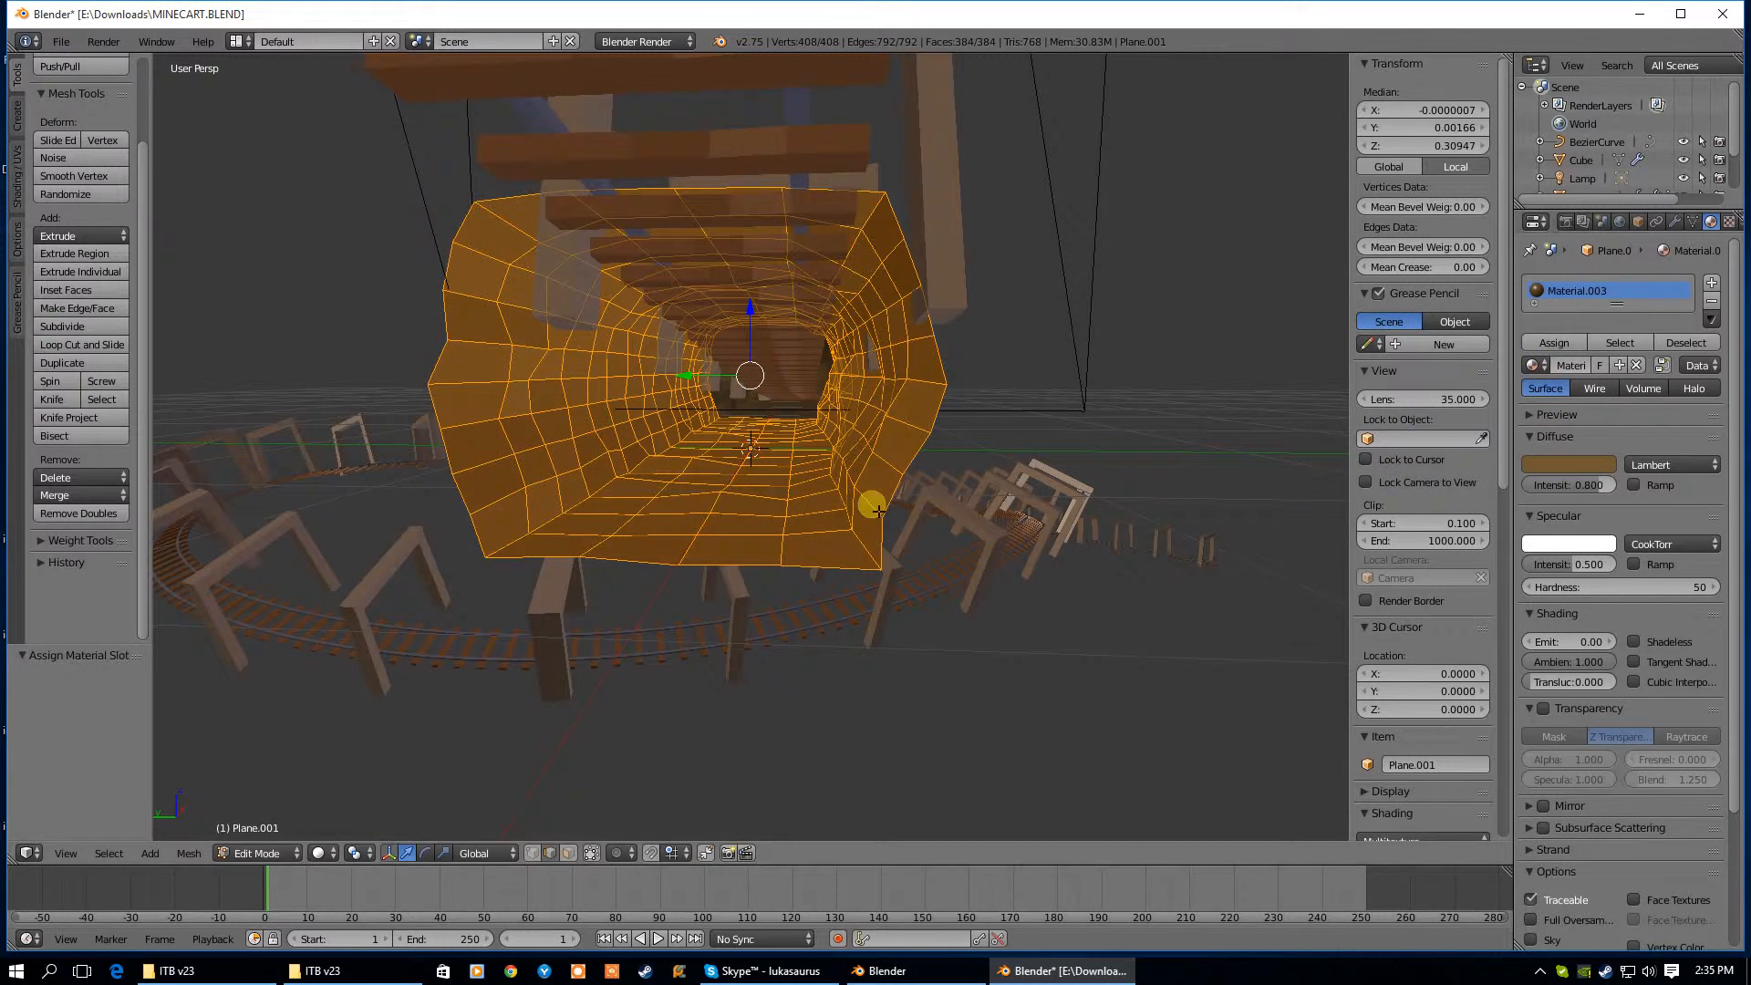
Preview the minecart ride through the coloured tunnel from the camera, and return the timeline to the first frame
{"action": "scroll", "coordinate": [821, 498], "scroll_direction": "up", "scroll_amount": 6}
{"action": "middle_click_drag", "start_coordinate": [753, 527], "coordinate": [741, 525]}
{"action": "scroll", "coordinate": [741, 524], "scroll_direction": "down", "scroll_amount": 2}
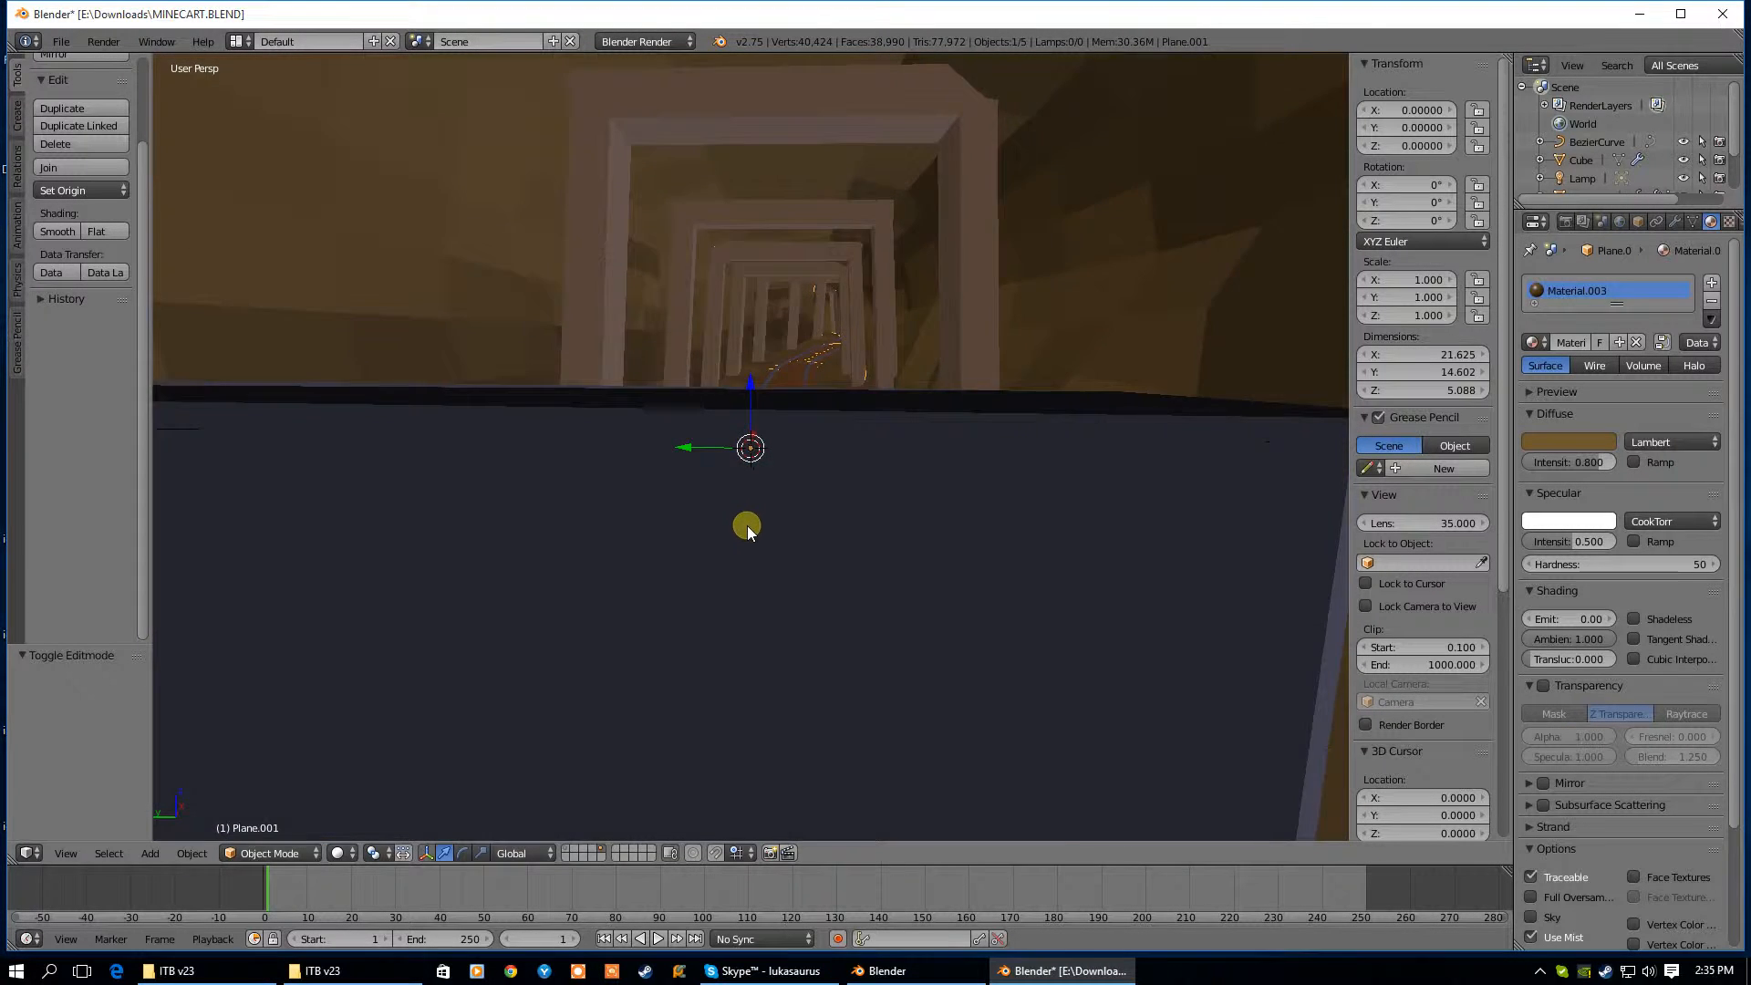
{"action": "scroll", "coordinate": [747, 525], "scroll_direction": "down", "scroll_amount": 5}
{"action": "scroll", "coordinate": [703, 534], "scroll_direction": "up", "scroll_amount": 7}
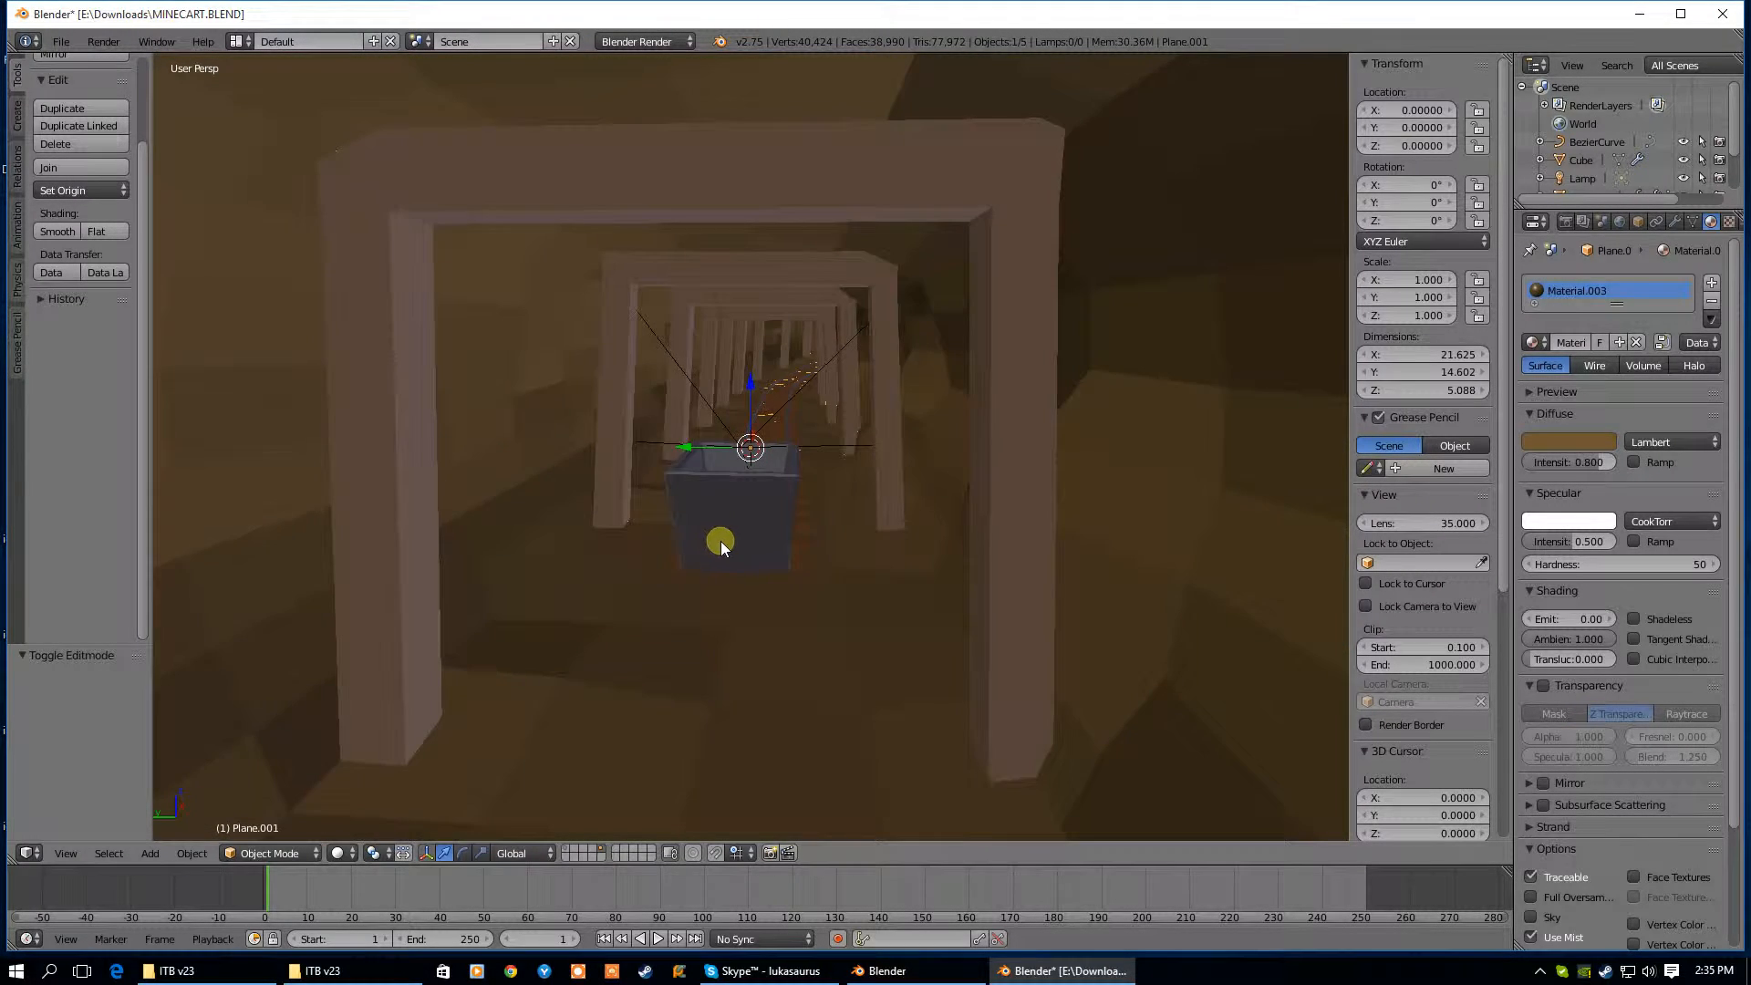
{"action": "key", "text": "KP_0"}
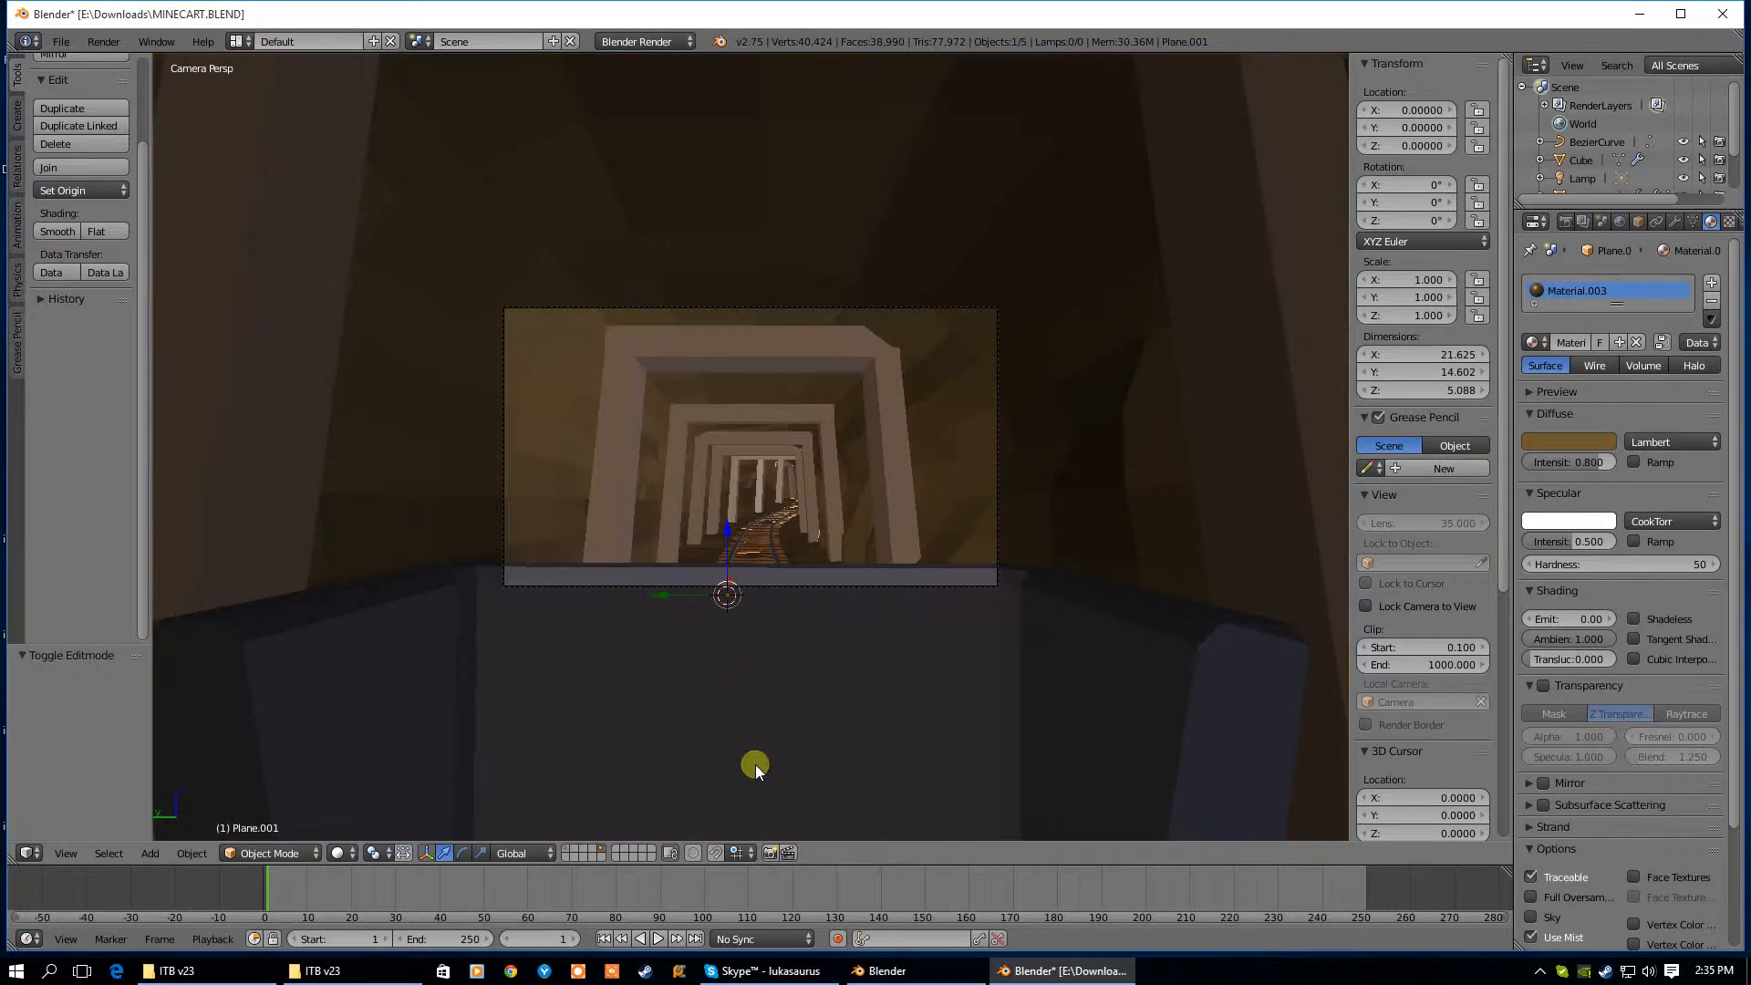
{"action": "left_click", "coordinate": [659, 940]}
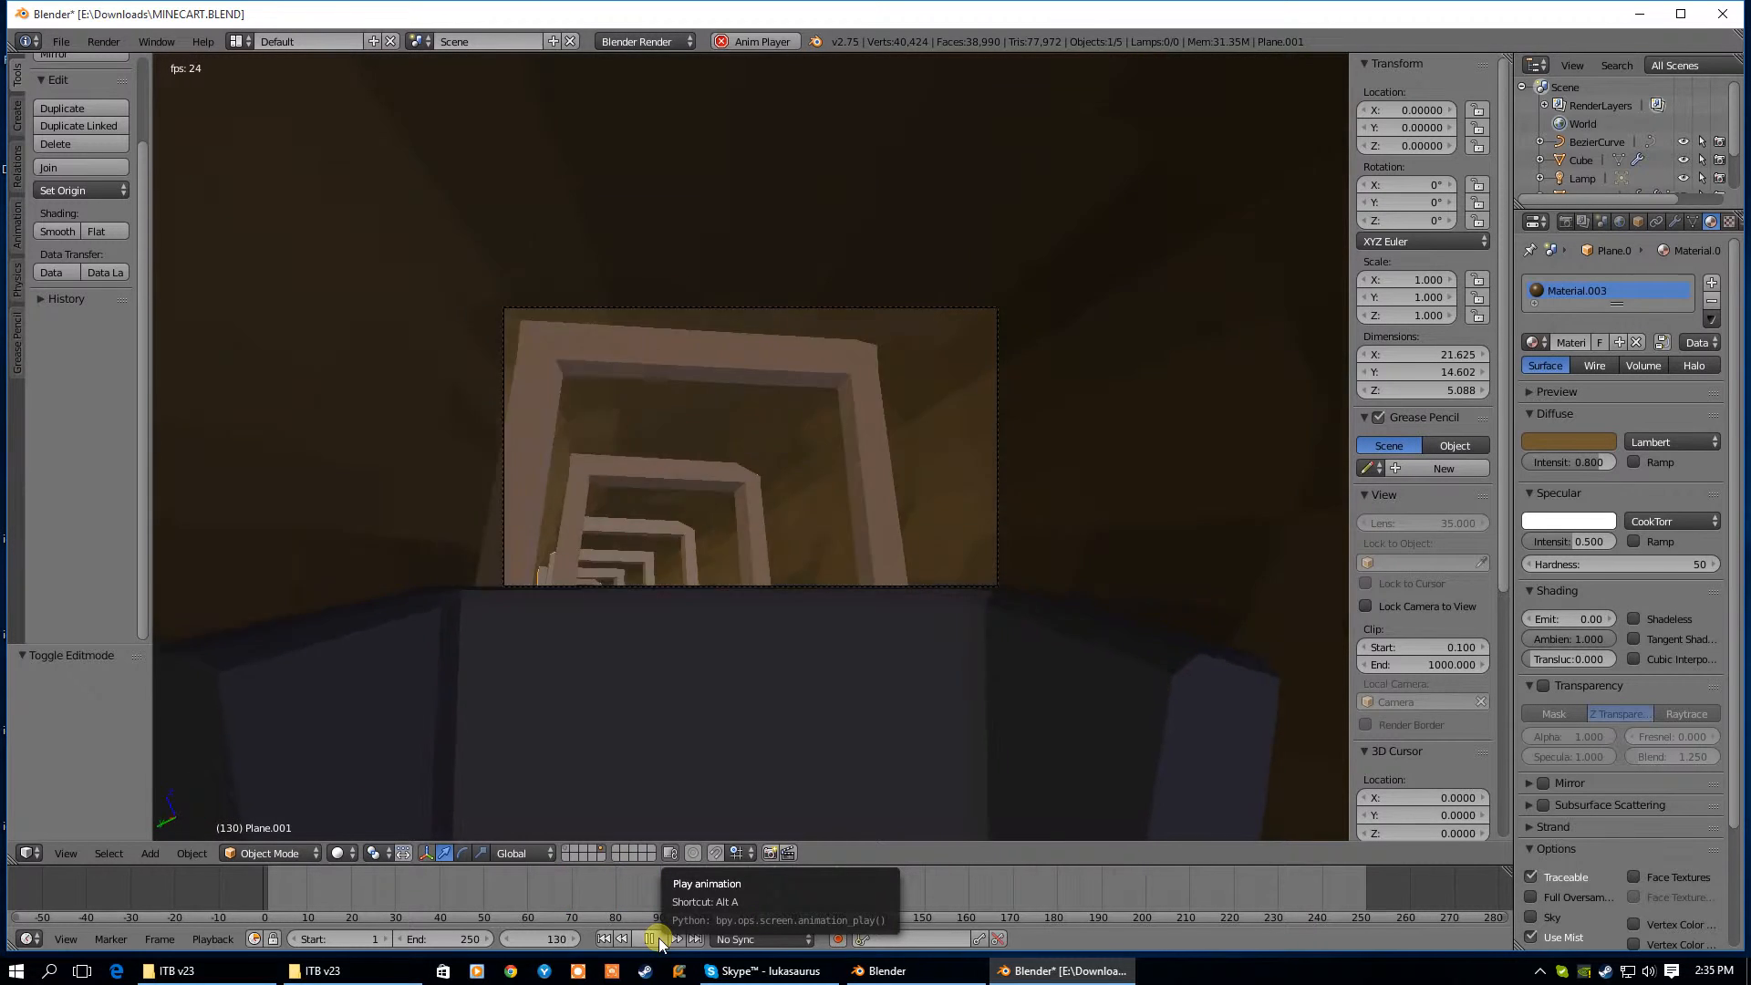
{"action": "left_click", "coordinate": [659, 939]}
{"action": "left_click", "coordinate": [604, 939]}
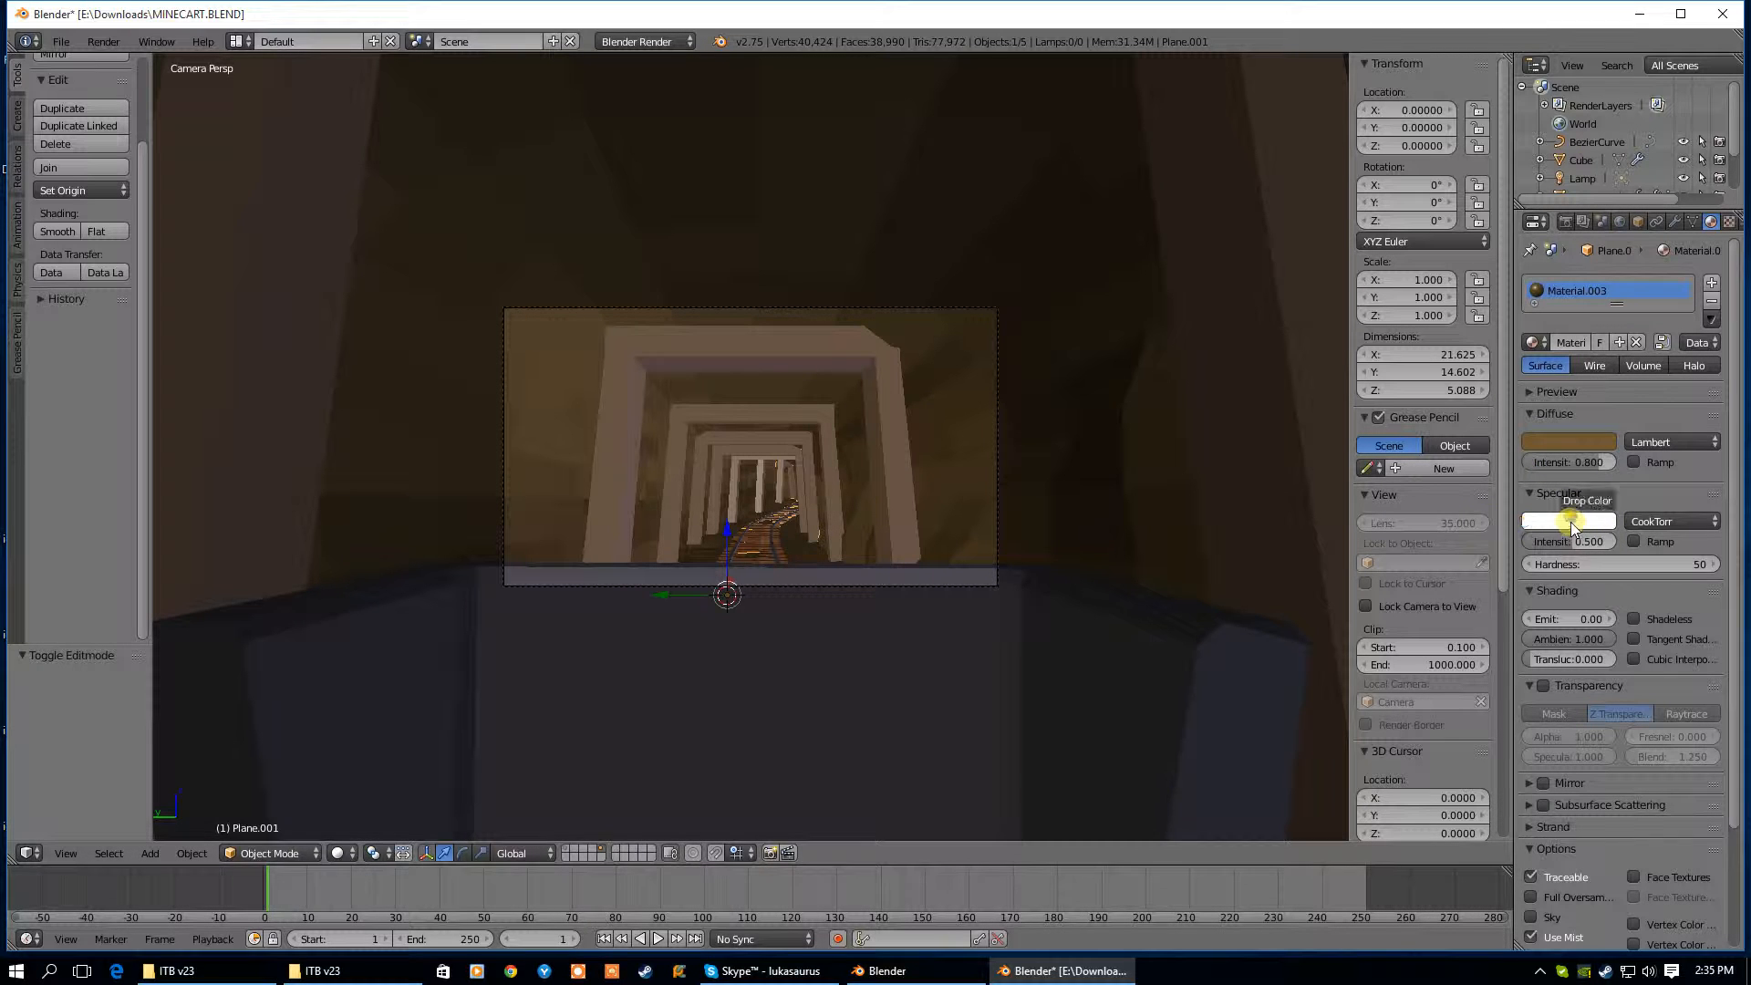
Set specular intensity to 0 on the support beam, tunnel and minecart materials, and bring the crosstie material's down to nearly 0
{"action": "right_click", "coordinate": [903, 469]}
{"action": "left_click_drag", "start_coordinate": [1576, 545], "coordinate": [1465, 543]}
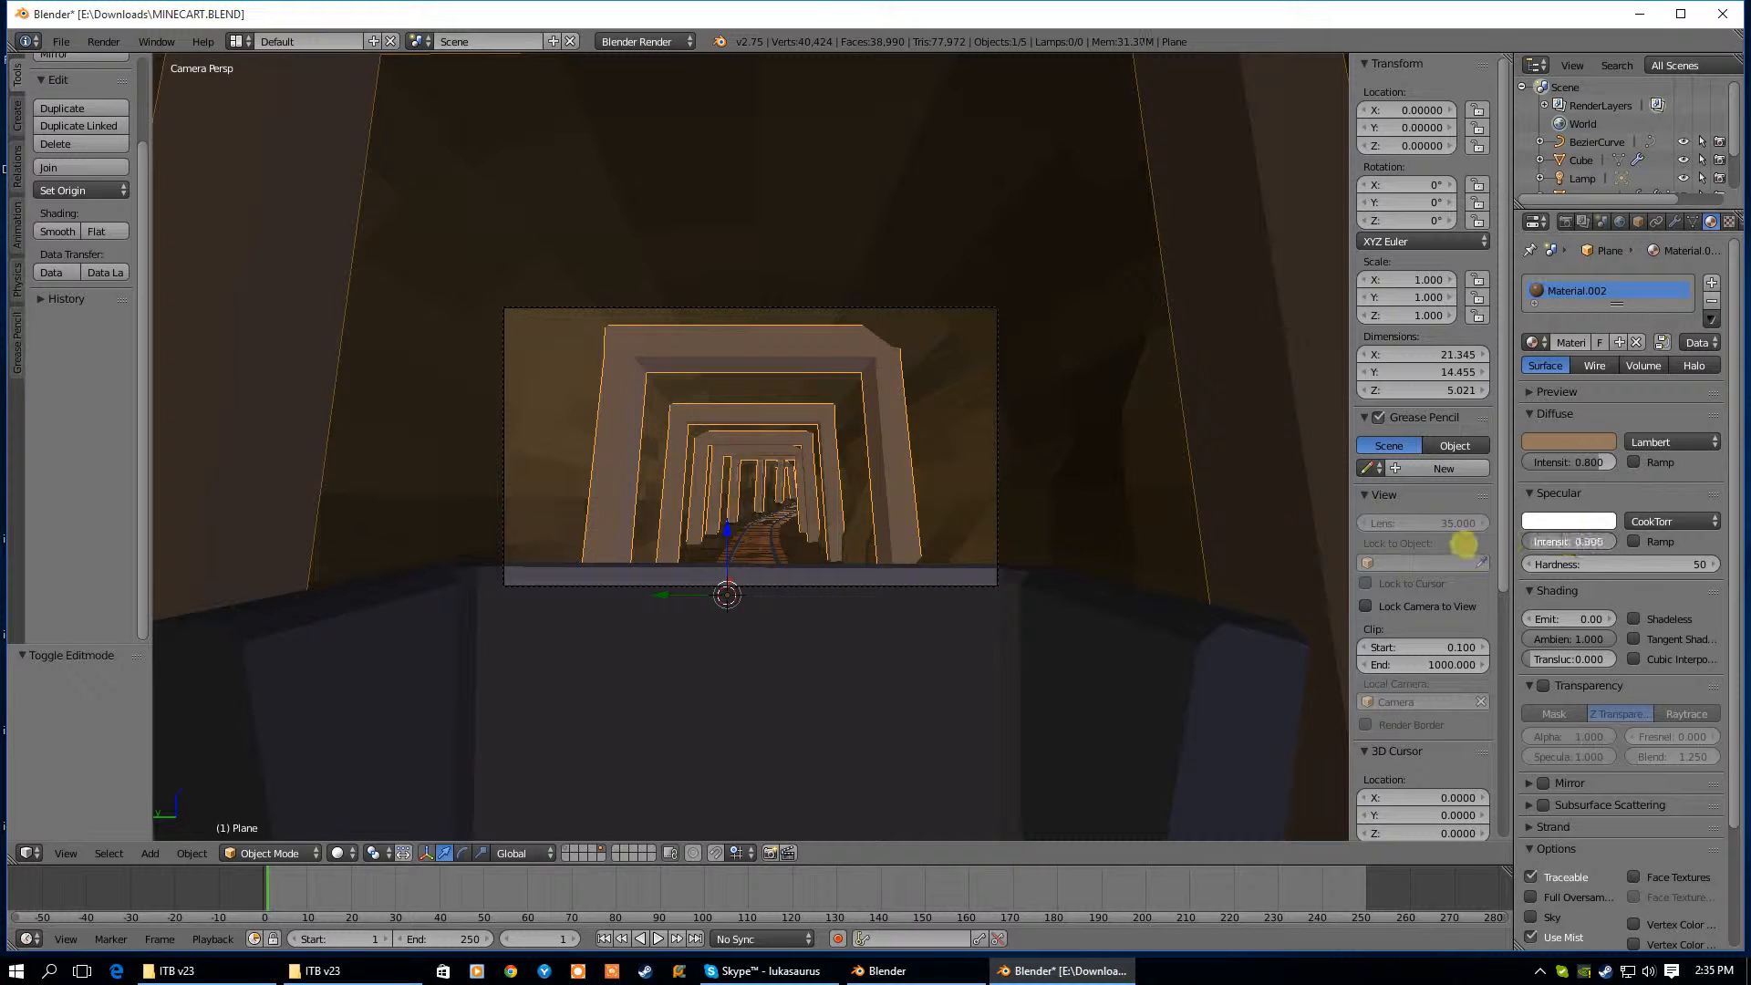
{"action": "right_click", "coordinate": [965, 374]}
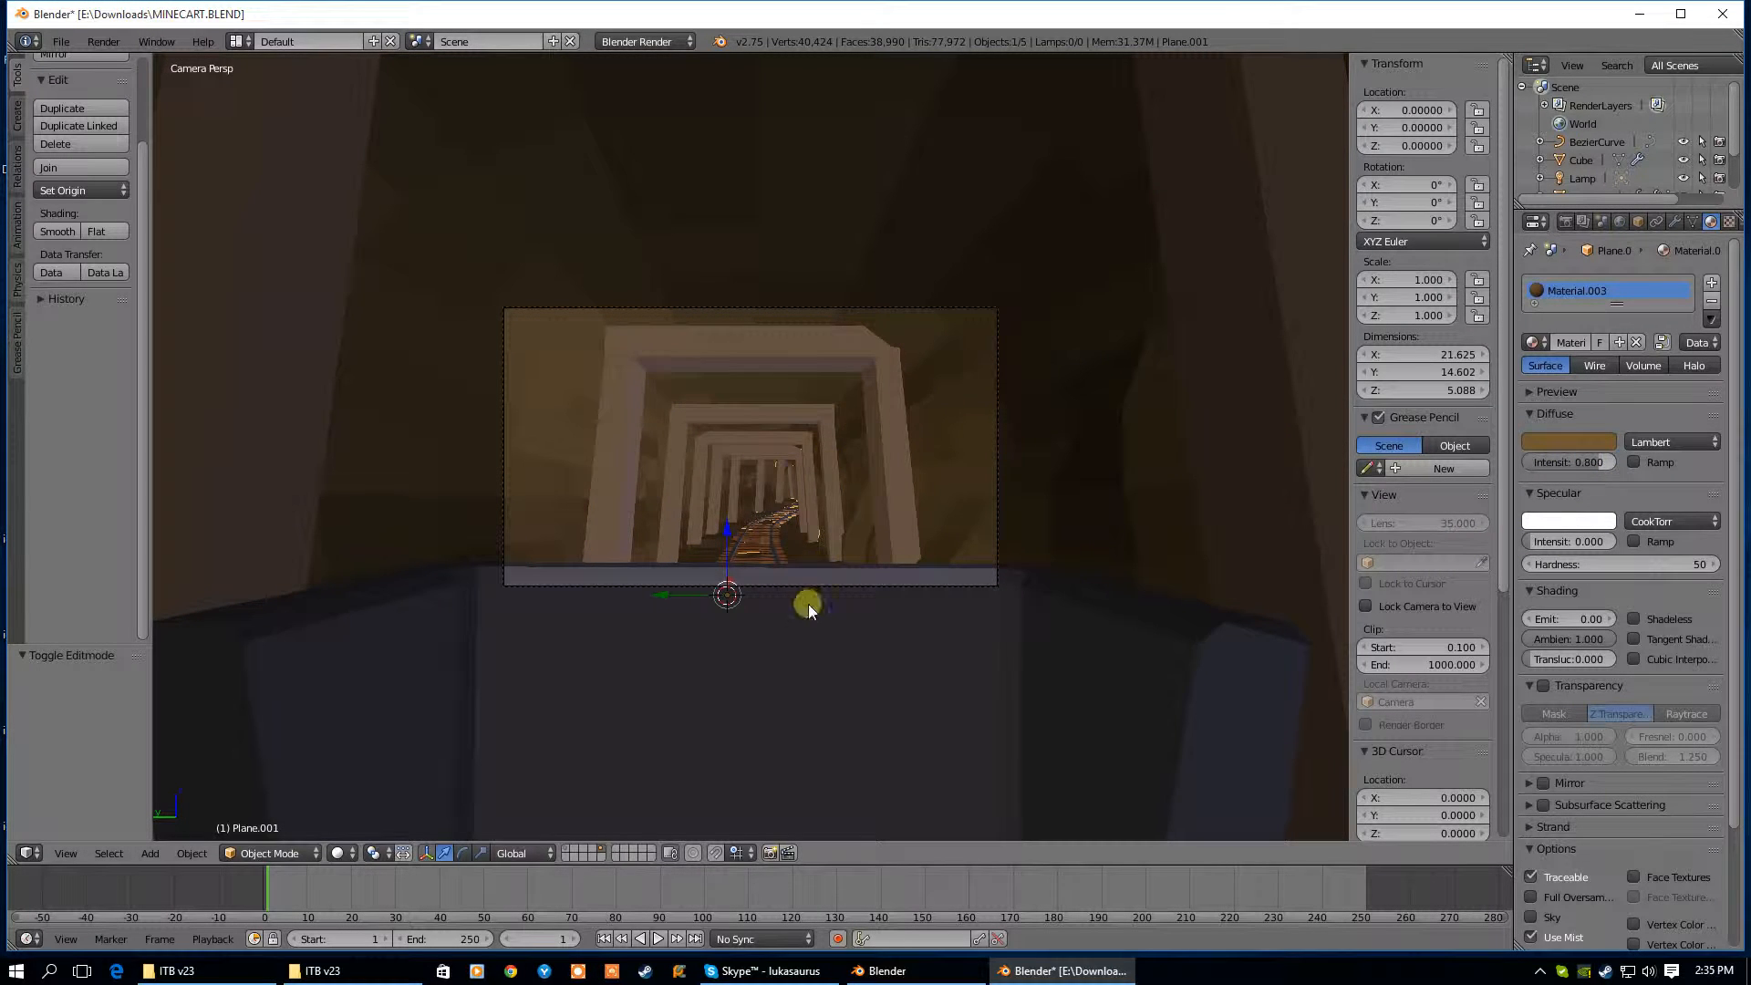
{"action": "right_click", "coordinate": [806, 572]}
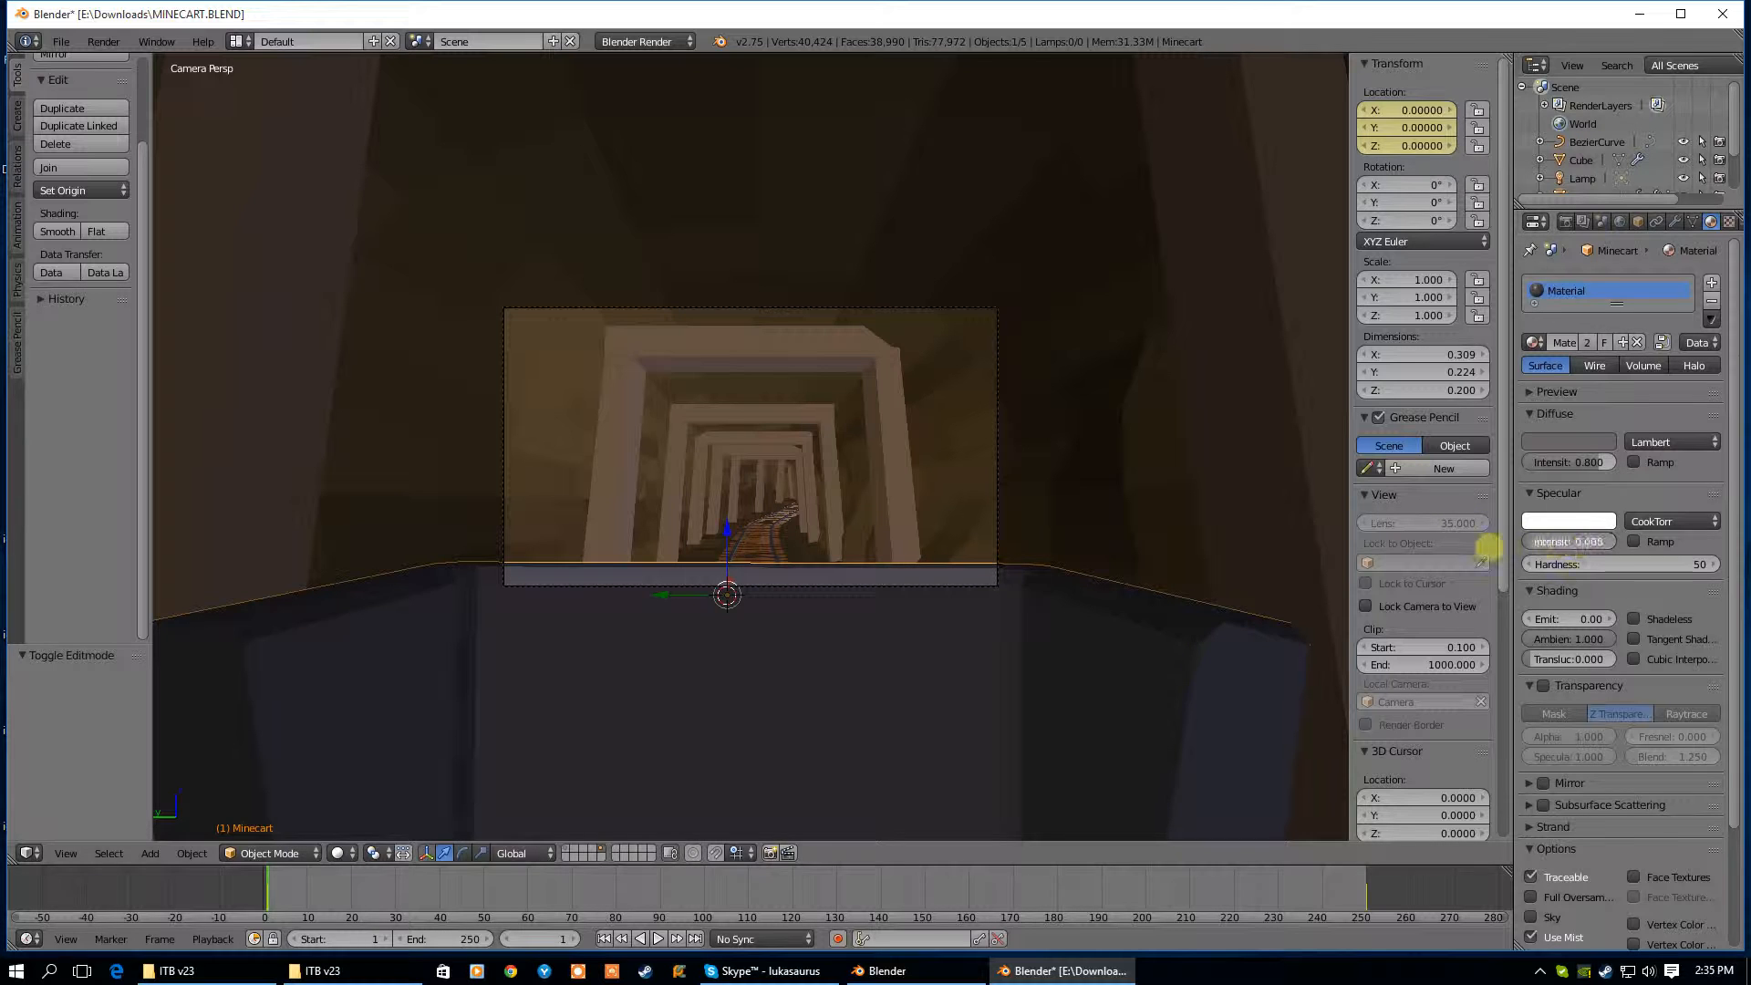
{"action": "right_click", "coordinate": [769, 549]}
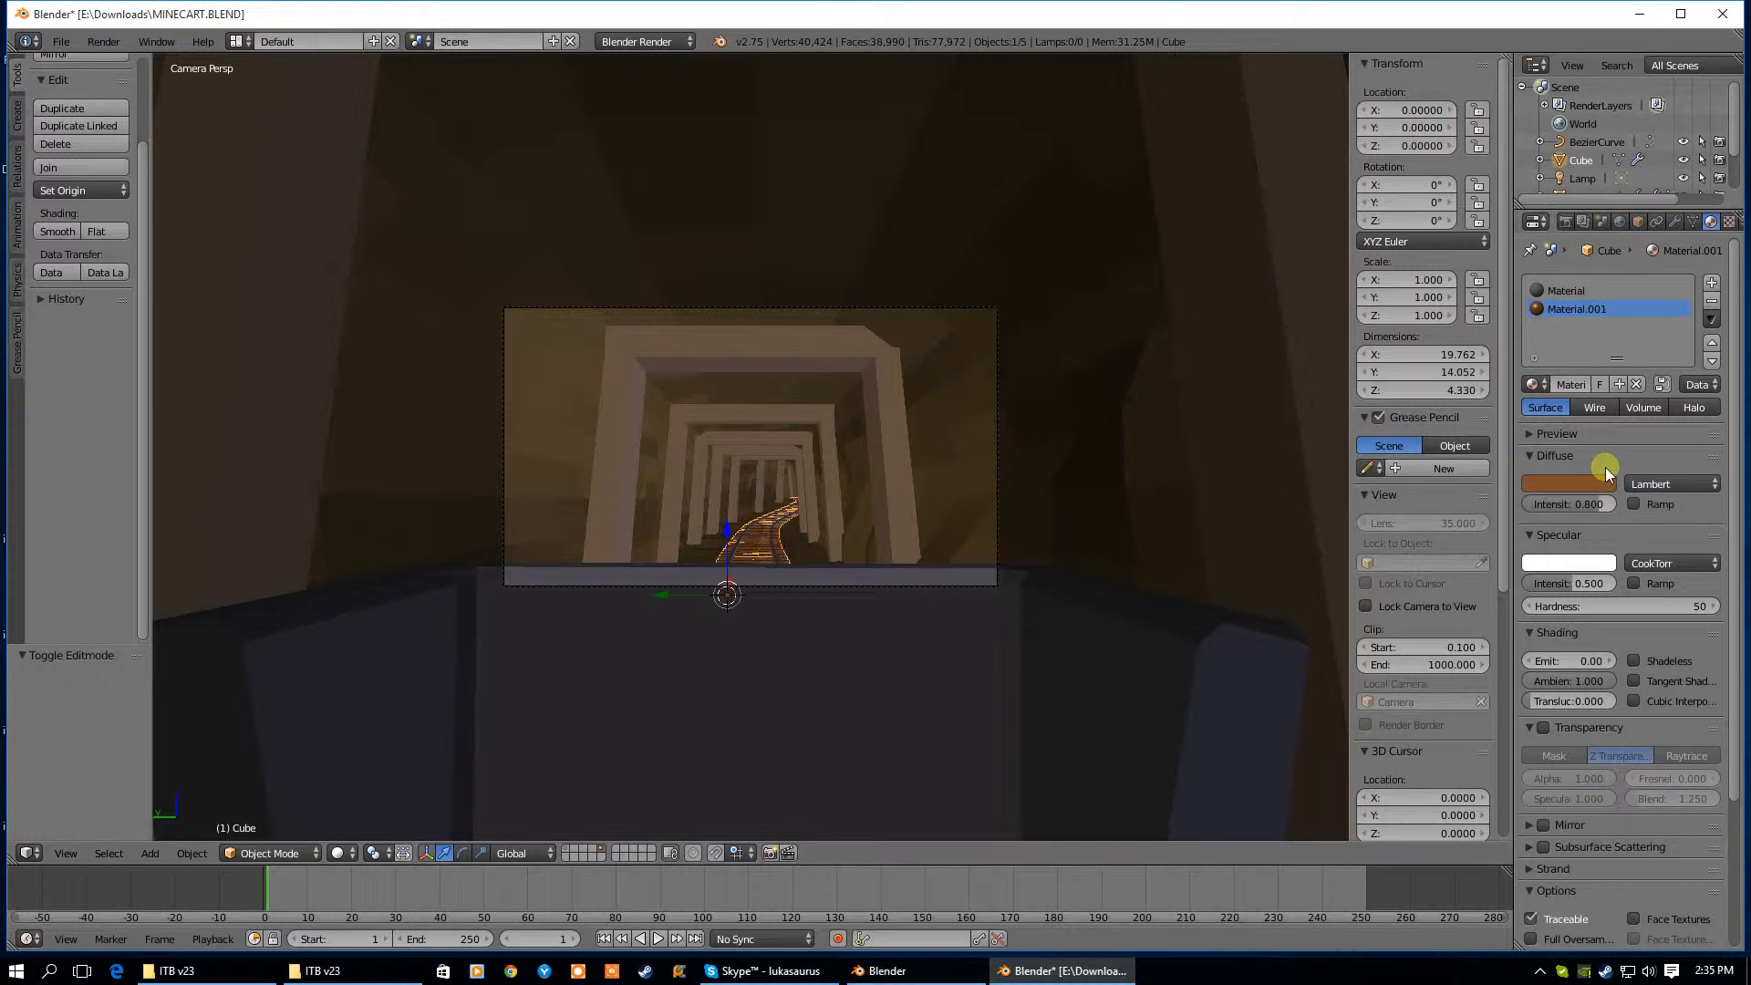
{"action": "left_click_drag", "start_coordinate": [1573, 582], "coordinate": [1501, 582]}
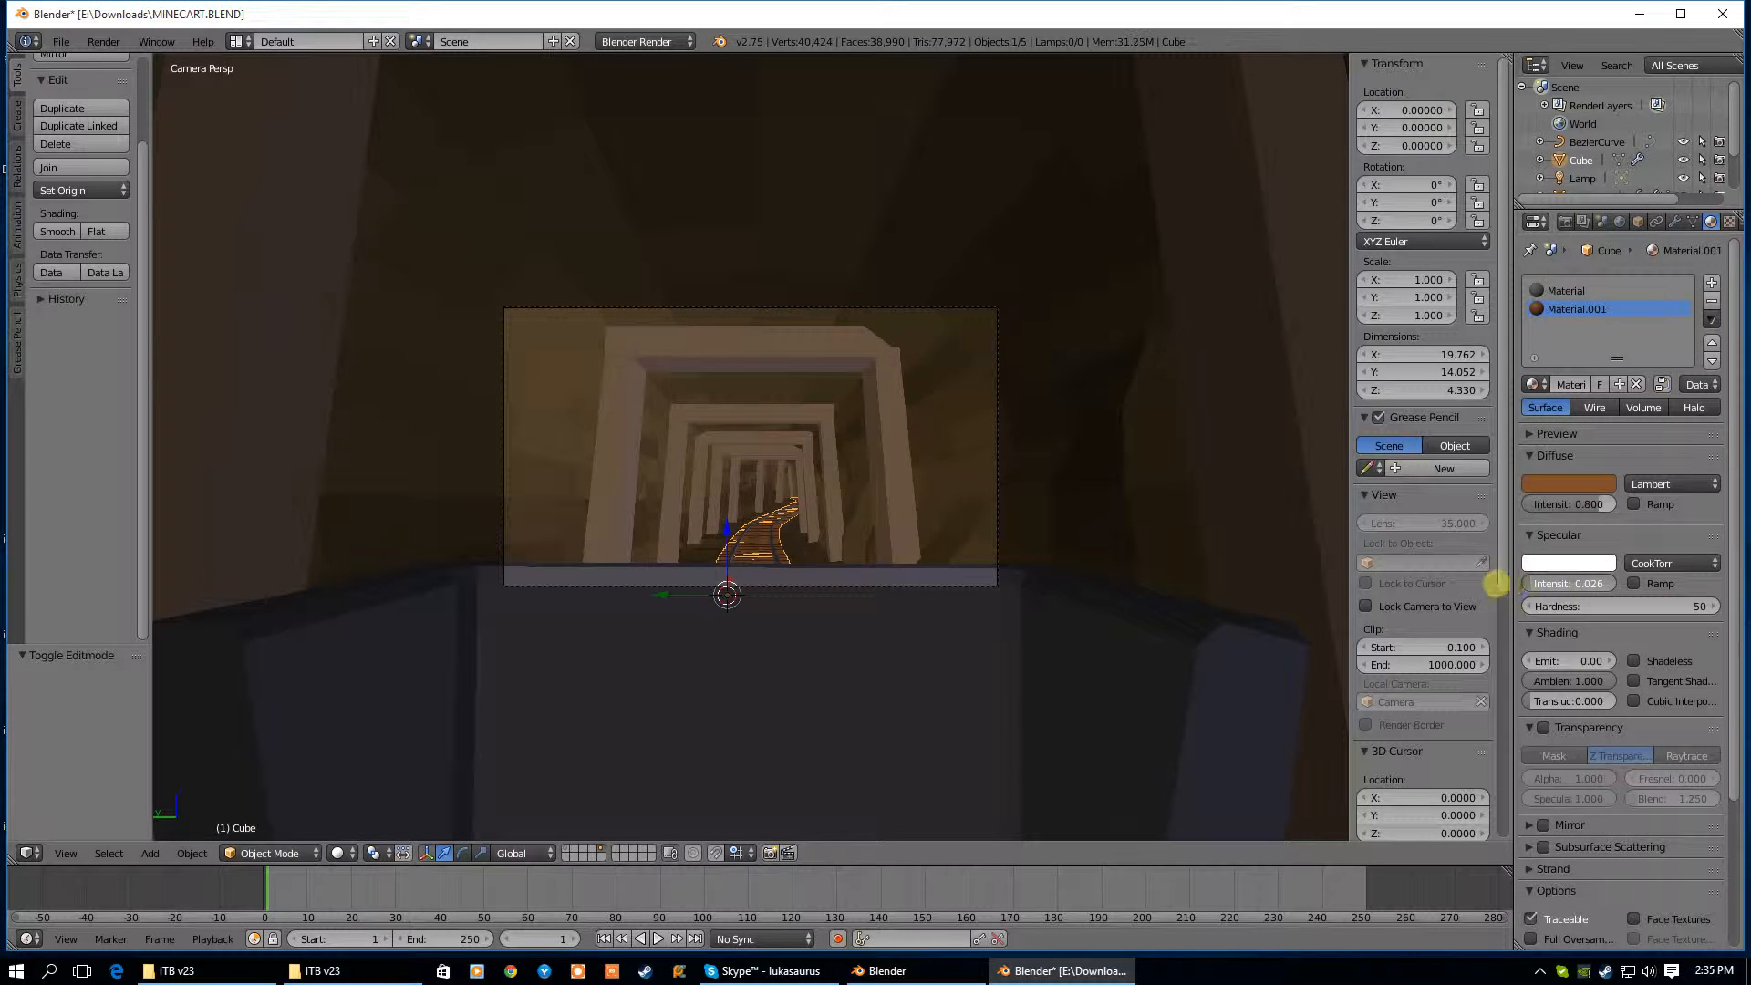
{"action": "left_click", "coordinate": [1563, 290]}
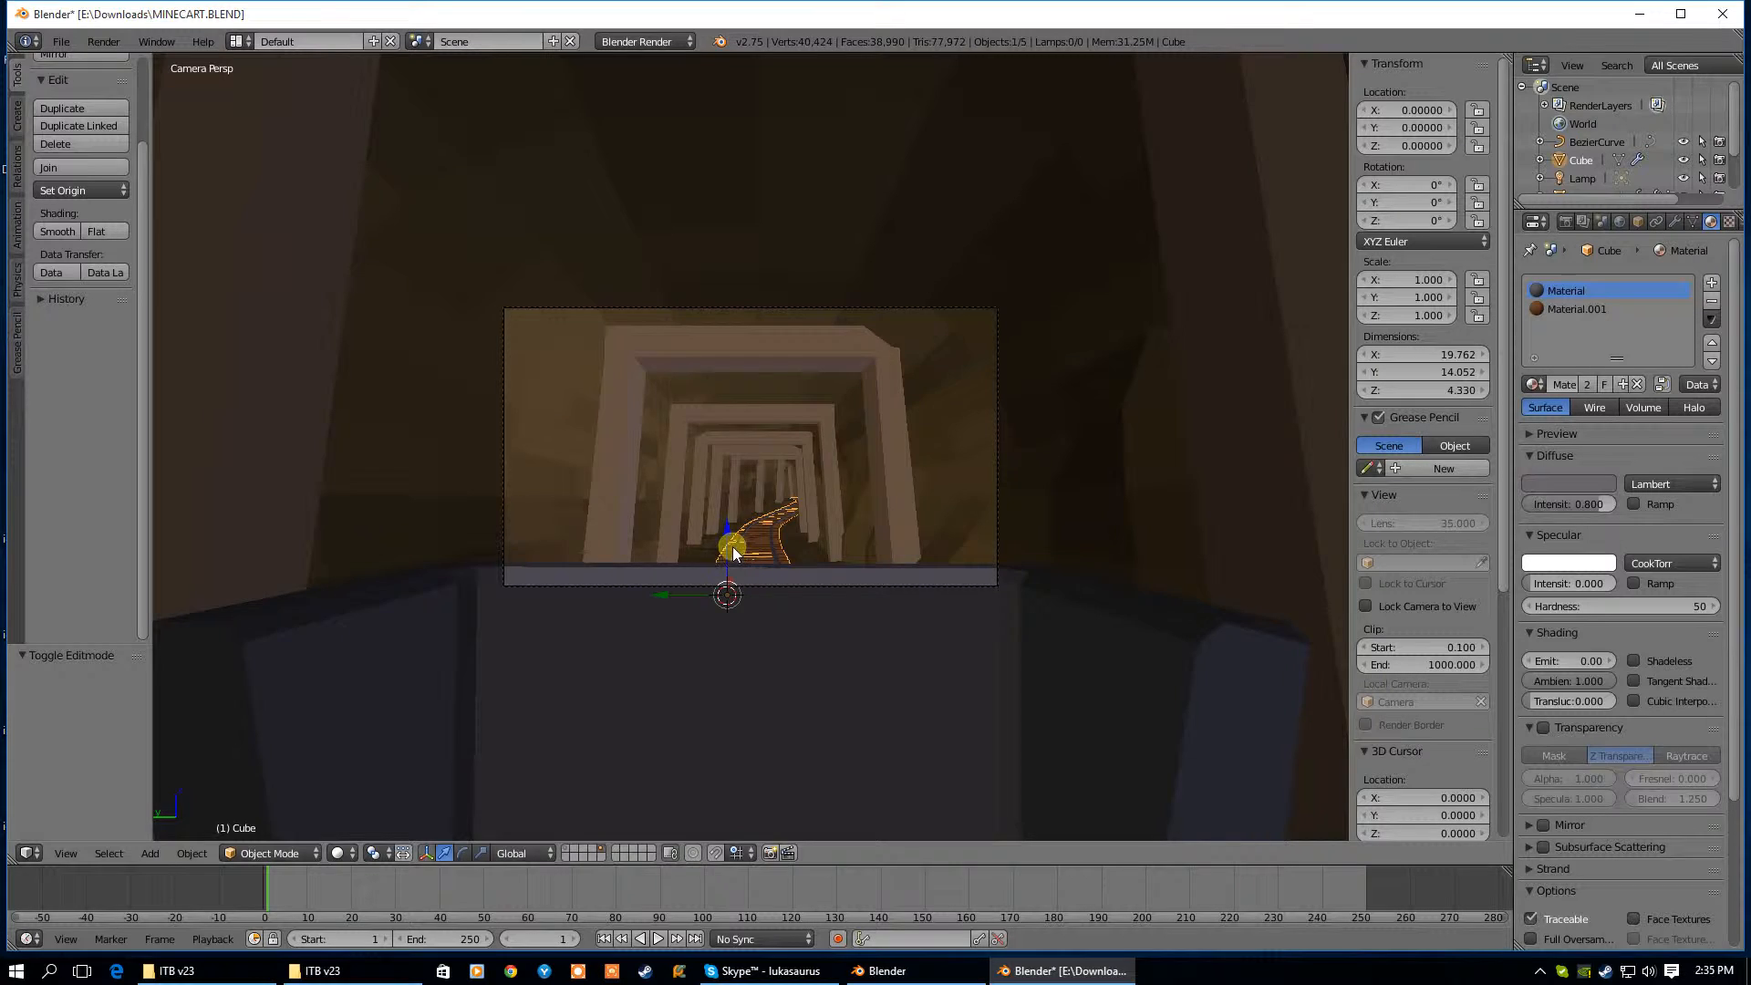
Inspect the minecart up close and from several angles inside the tunnel
{"action": "scroll", "coordinate": [734, 552], "scroll_direction": "up", "scroll_amount": 1}
{"action": "scroll", "coordinate": [734, 553], "scroll_direction": "down", "scroll_amount": 2}
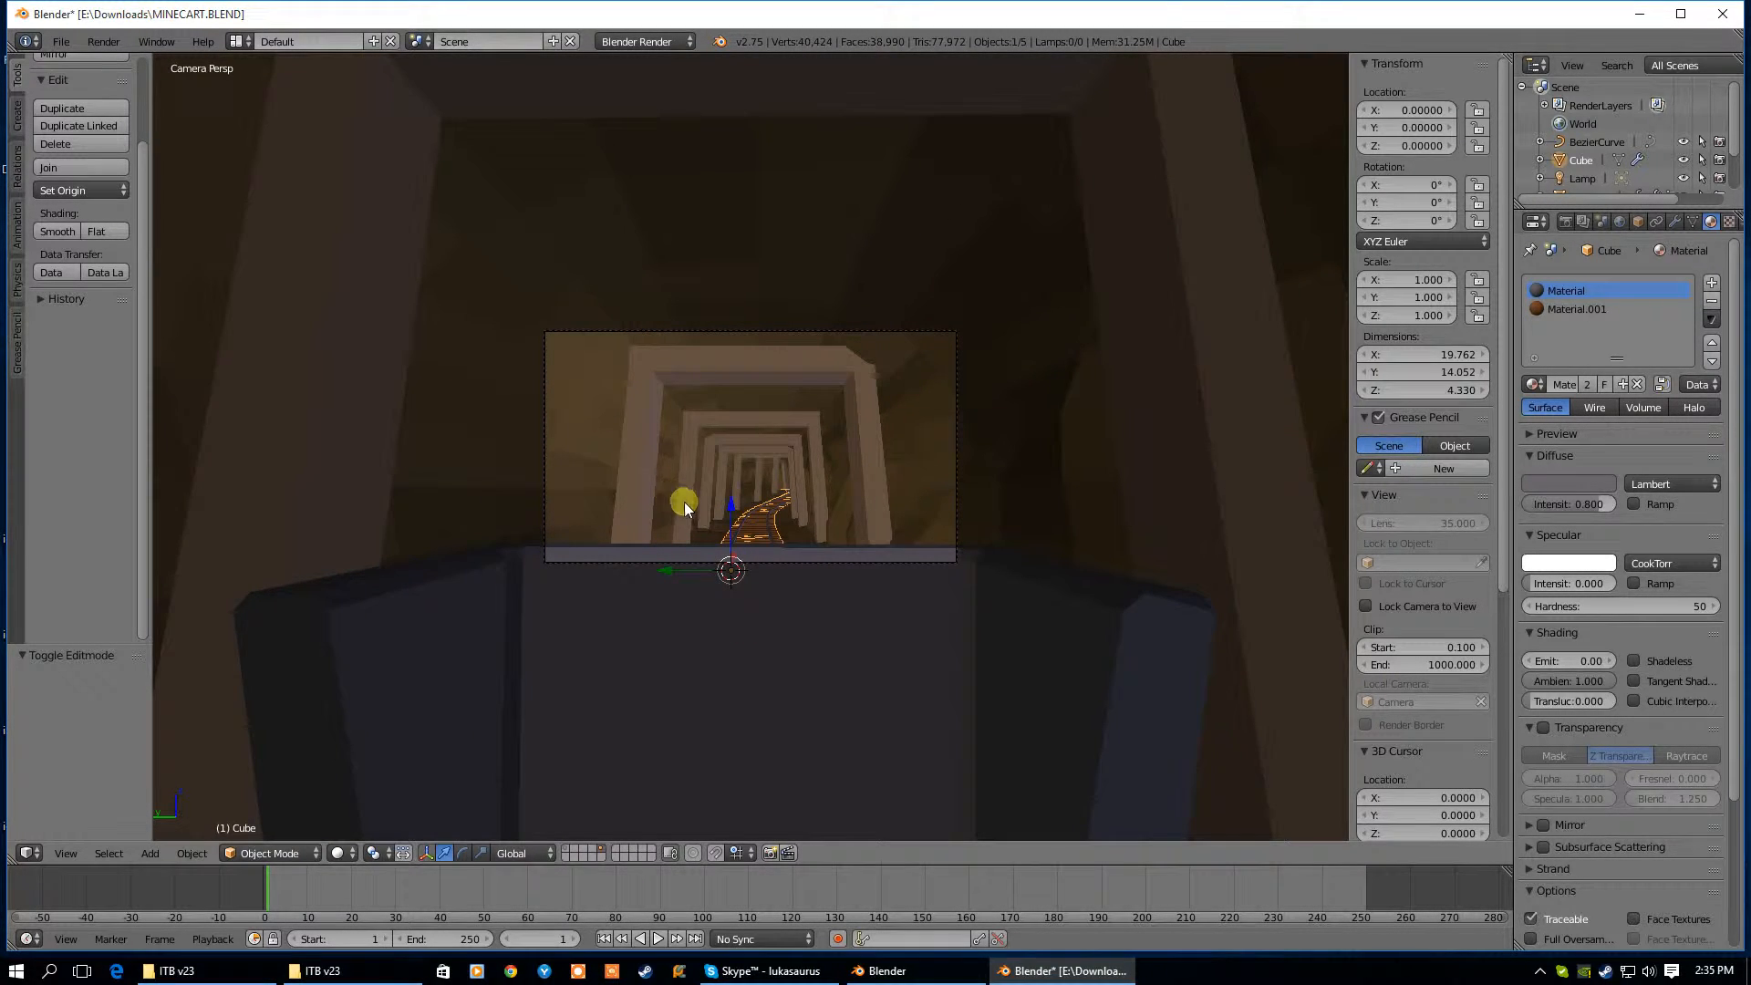
{"action": "middle_click_drag", "start_coordinate": [691, 505], "coordinate": [692, 515]}
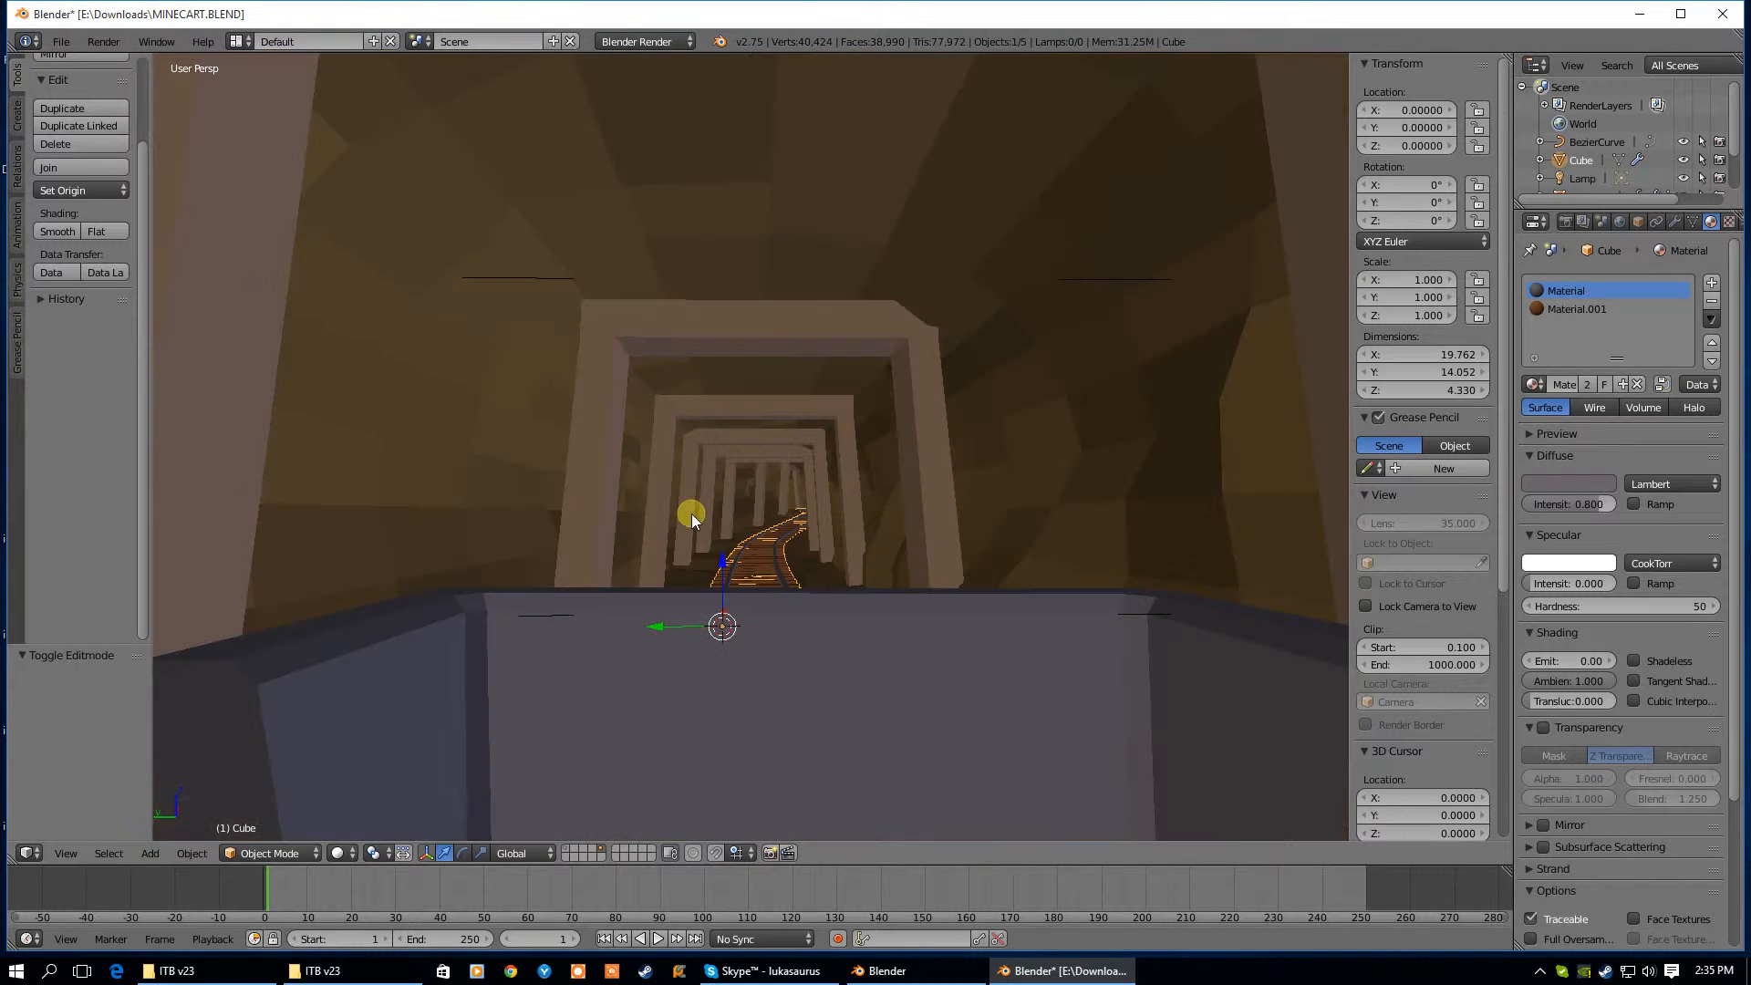
{"action": "right_click", "coordinate": [787, 608]}
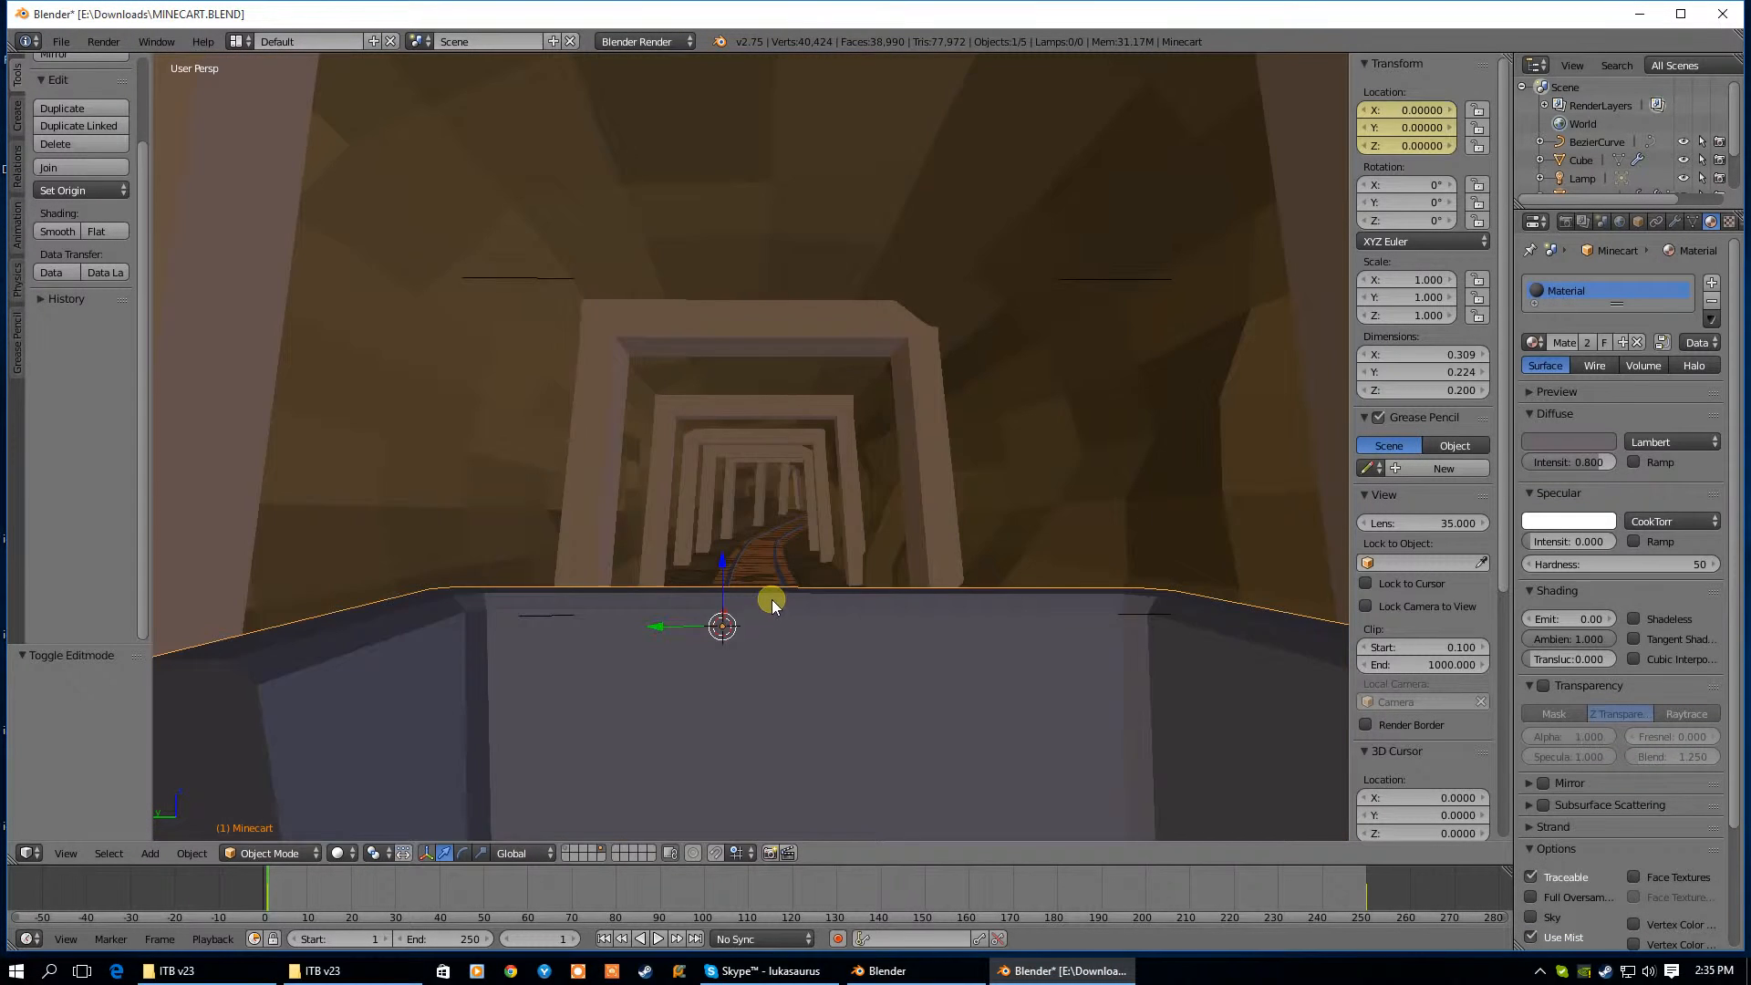
{"action": "middle_click_drag", "start_coordinate": [741, 570], "coordinate": [742, 579]}
{"action": "scroll", "coordinate": [746, 640], "scroll_direction": "down", "scroll_amount": 4}
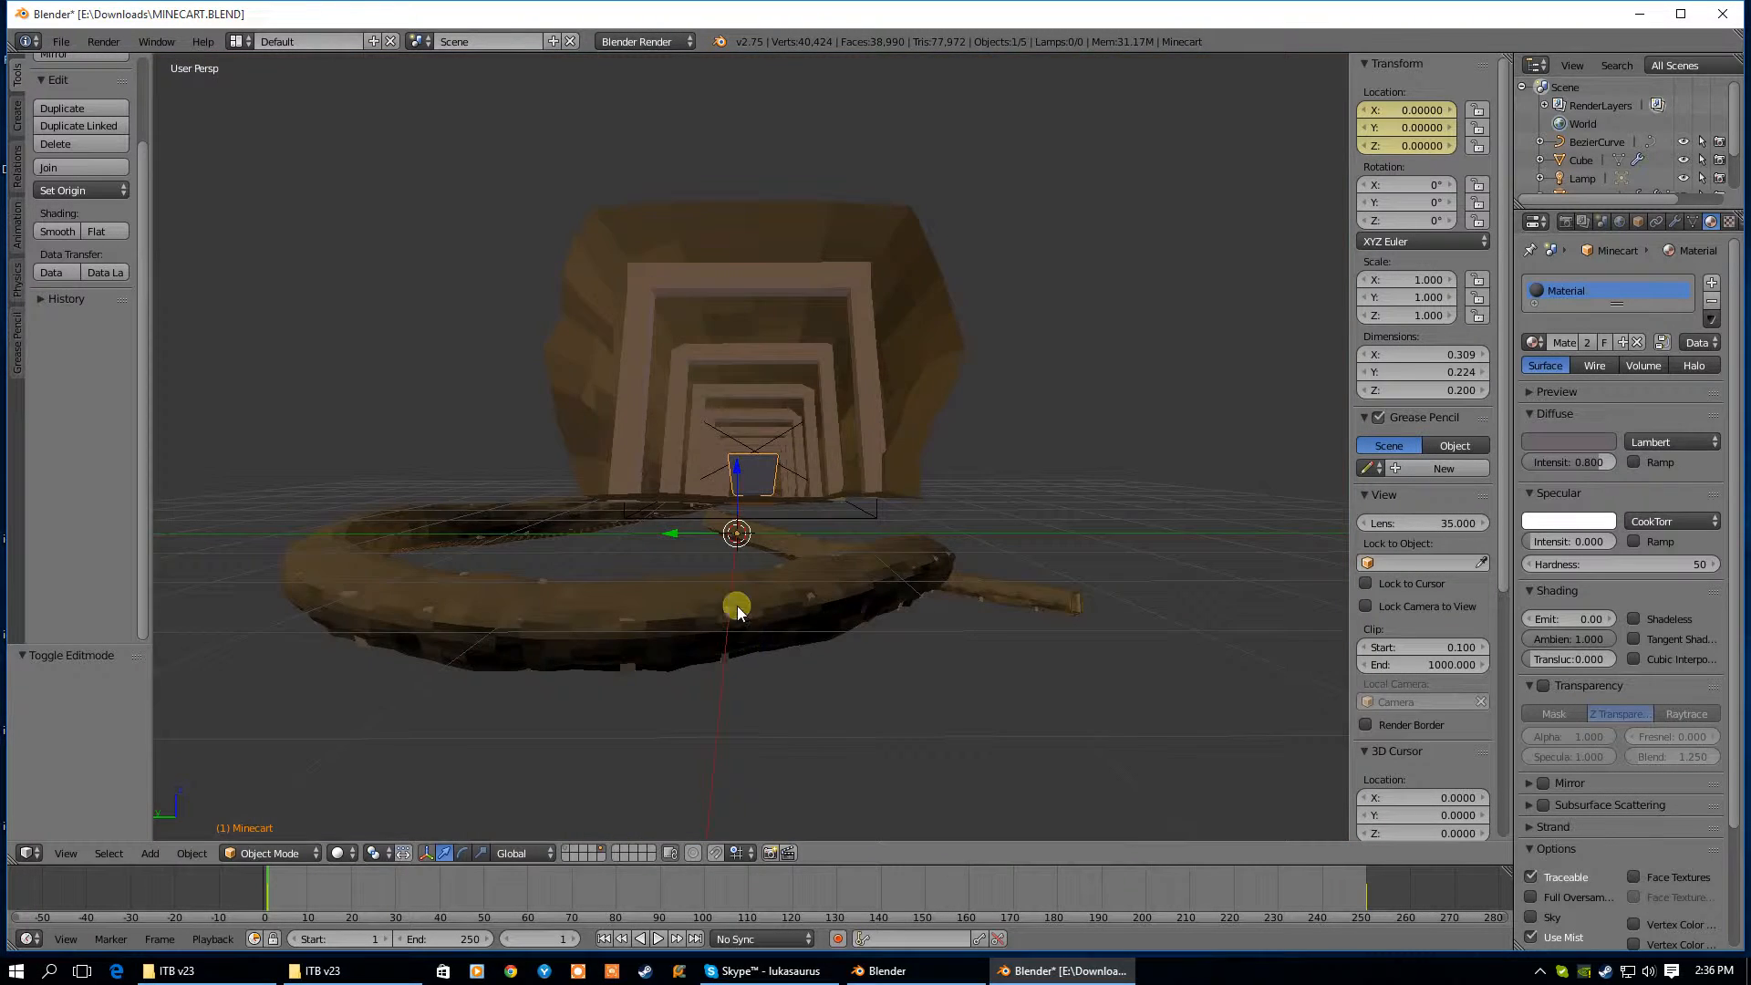
{"action": "scroll", "coordinate": [742, 621], "scroll_direction": "up", "scroll_amount": 2}
{"action": "key", "text": "Tab"}
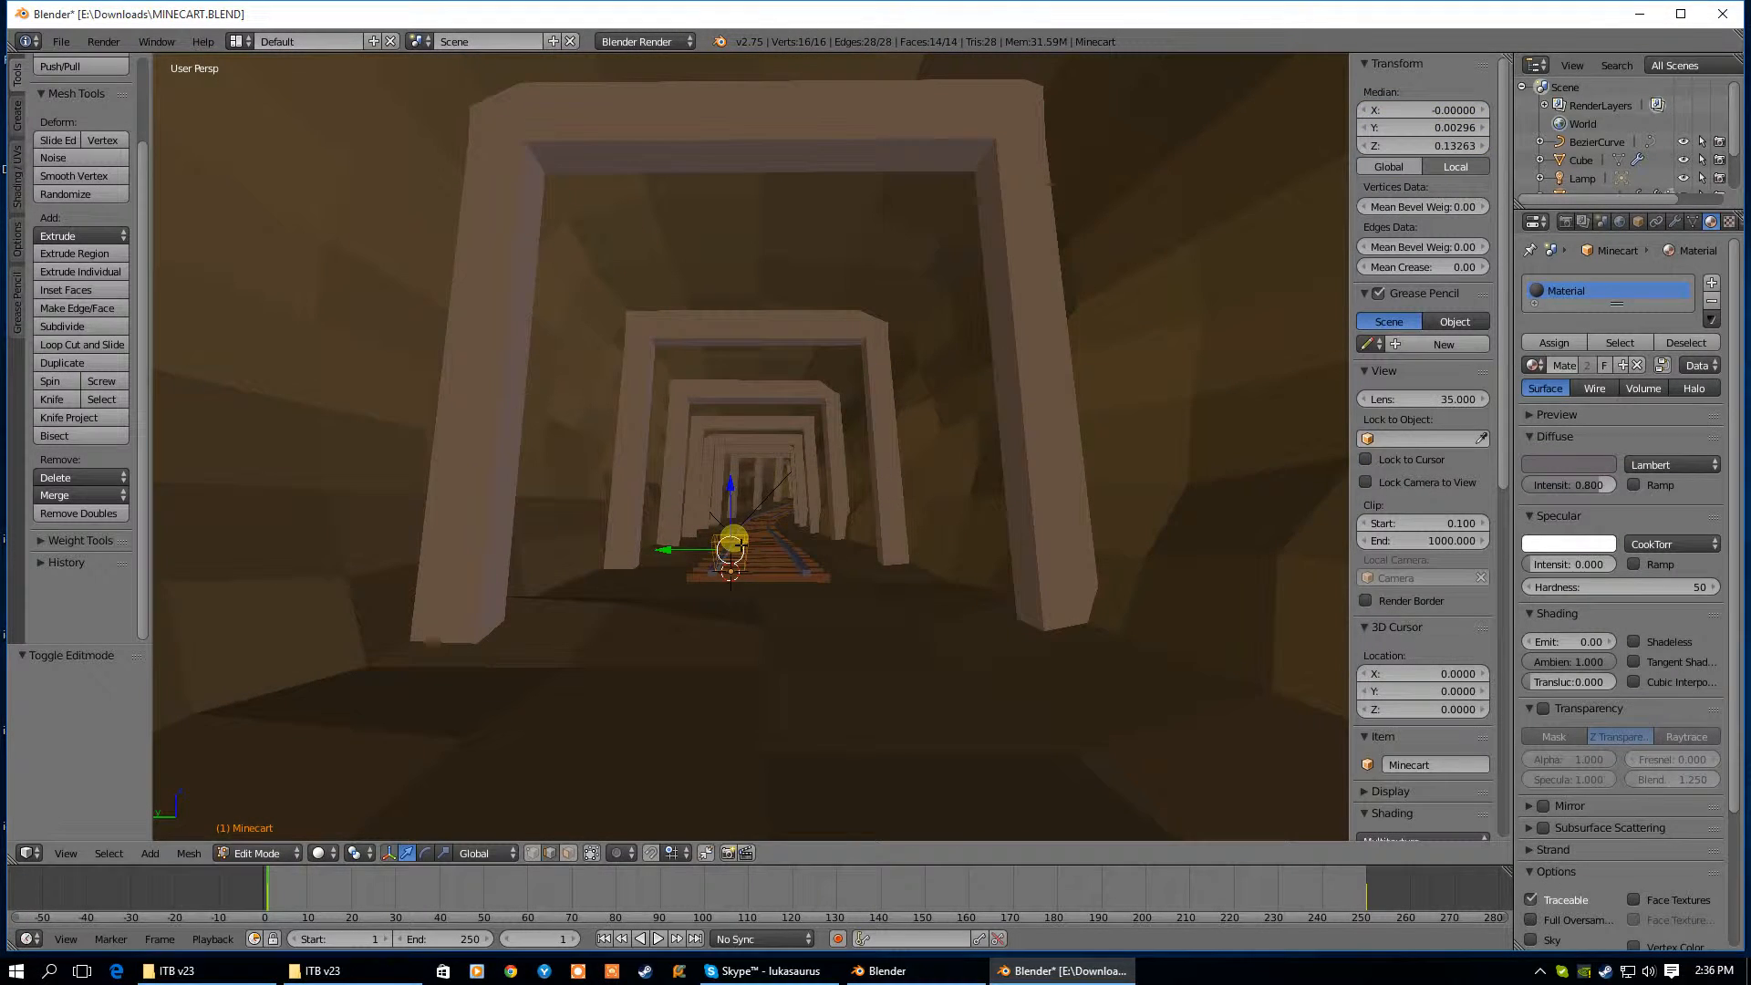
{"action": "key", "text": "KP_Decimal"}
{"action": "middle_click_drag", "start_coordinate": [699, 535], "coordinate": [791, 571]}
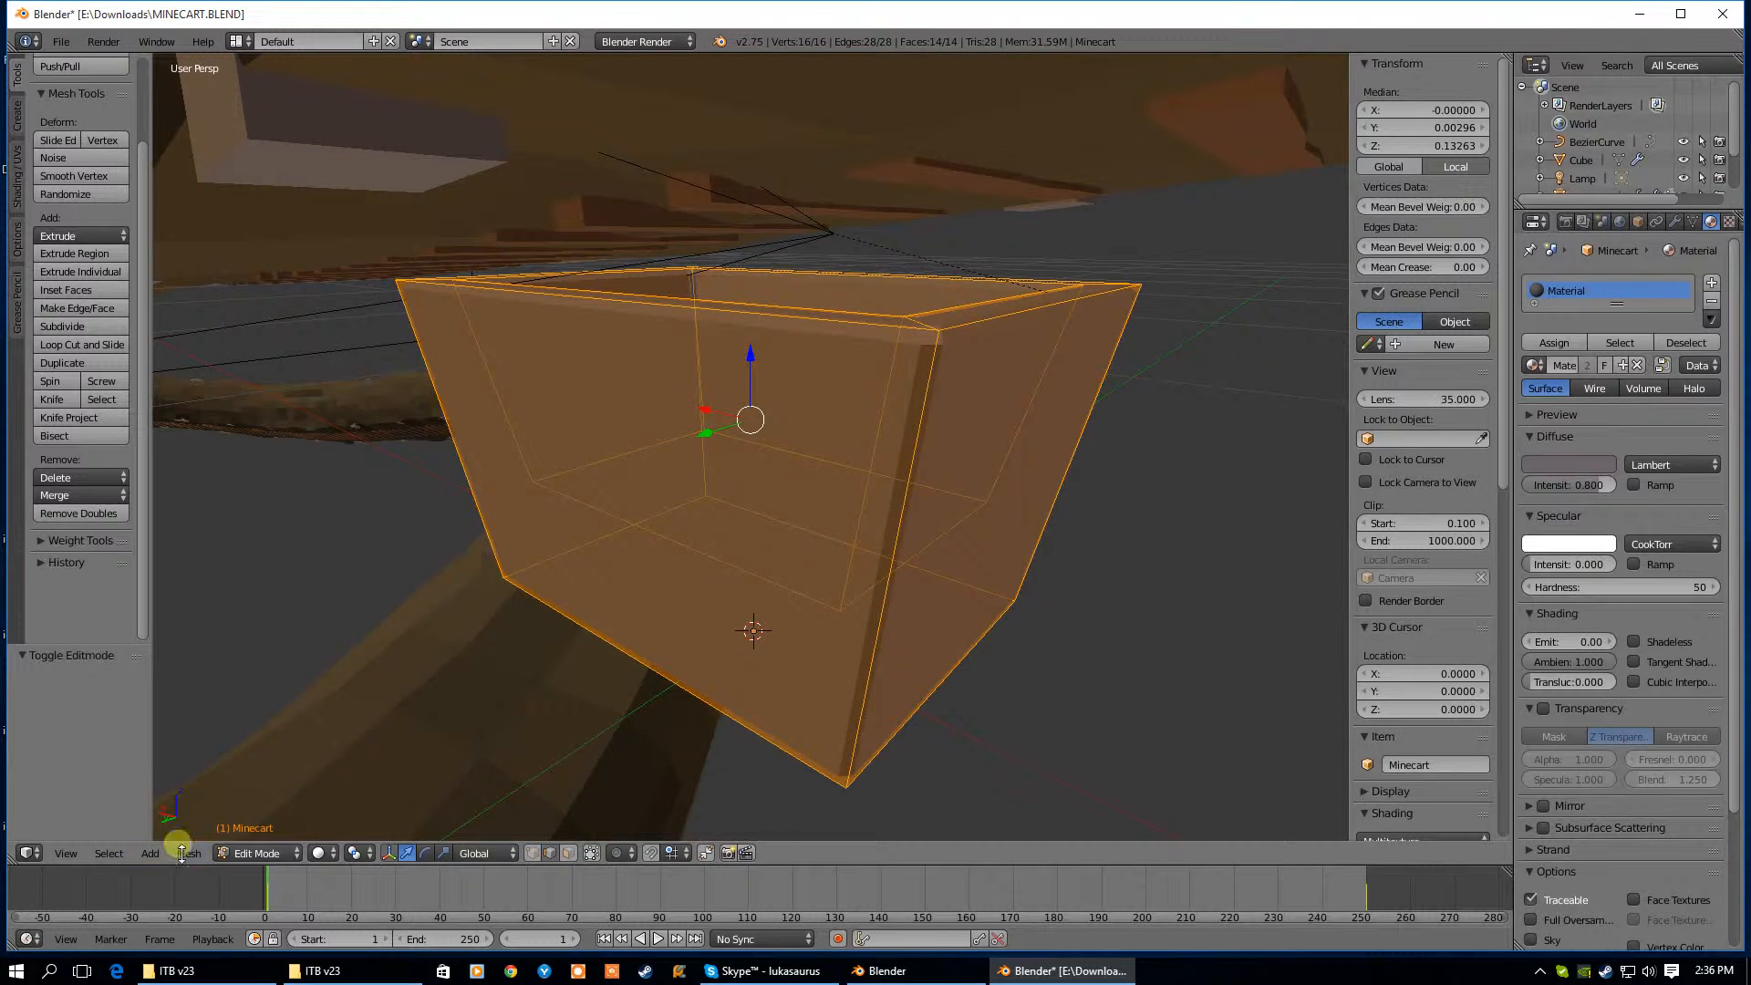
{"action": "key", "text": "Tab"}
{"action": "scroll", "coordinate": [505, 534], "scroll_direction": "down", "scroll_amount": 11}
{"action": "middle_click_drag", "start_coordinate": [939, 468], "coordinate": [830, 458]}
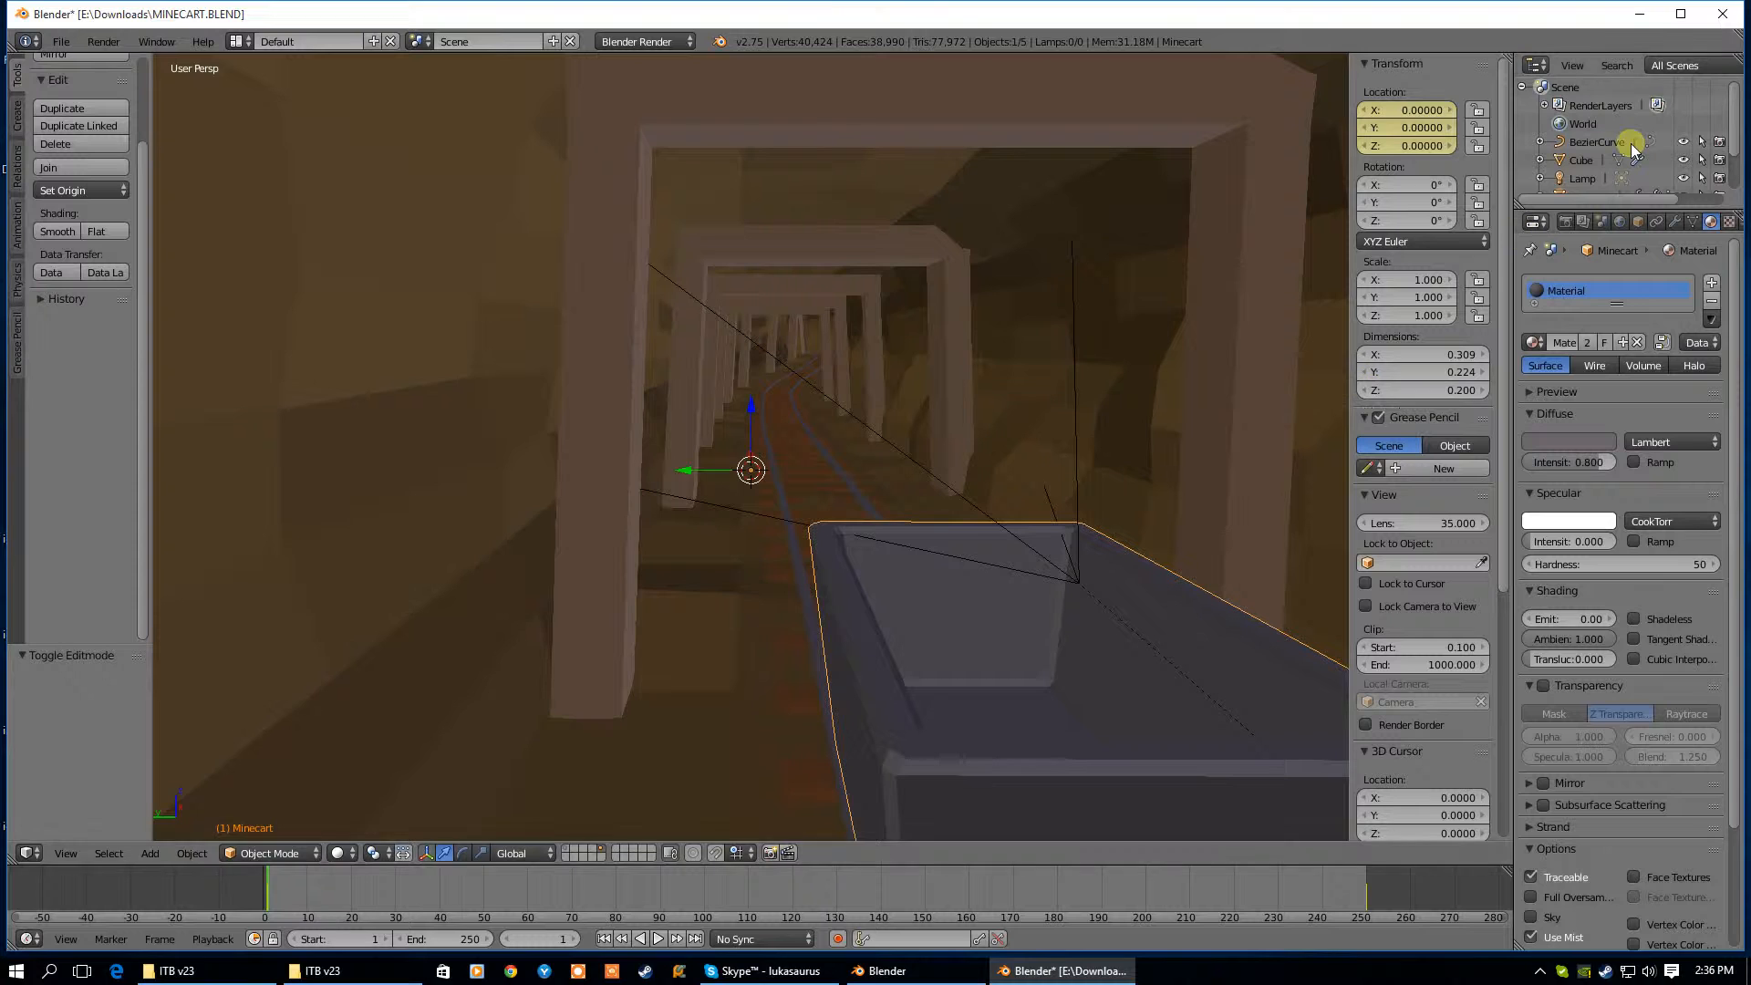
Delete the existing Lamp from its layer and show the tunnel scene's layer again
{"action": "left_click", "coordinate": [1582, 179]}
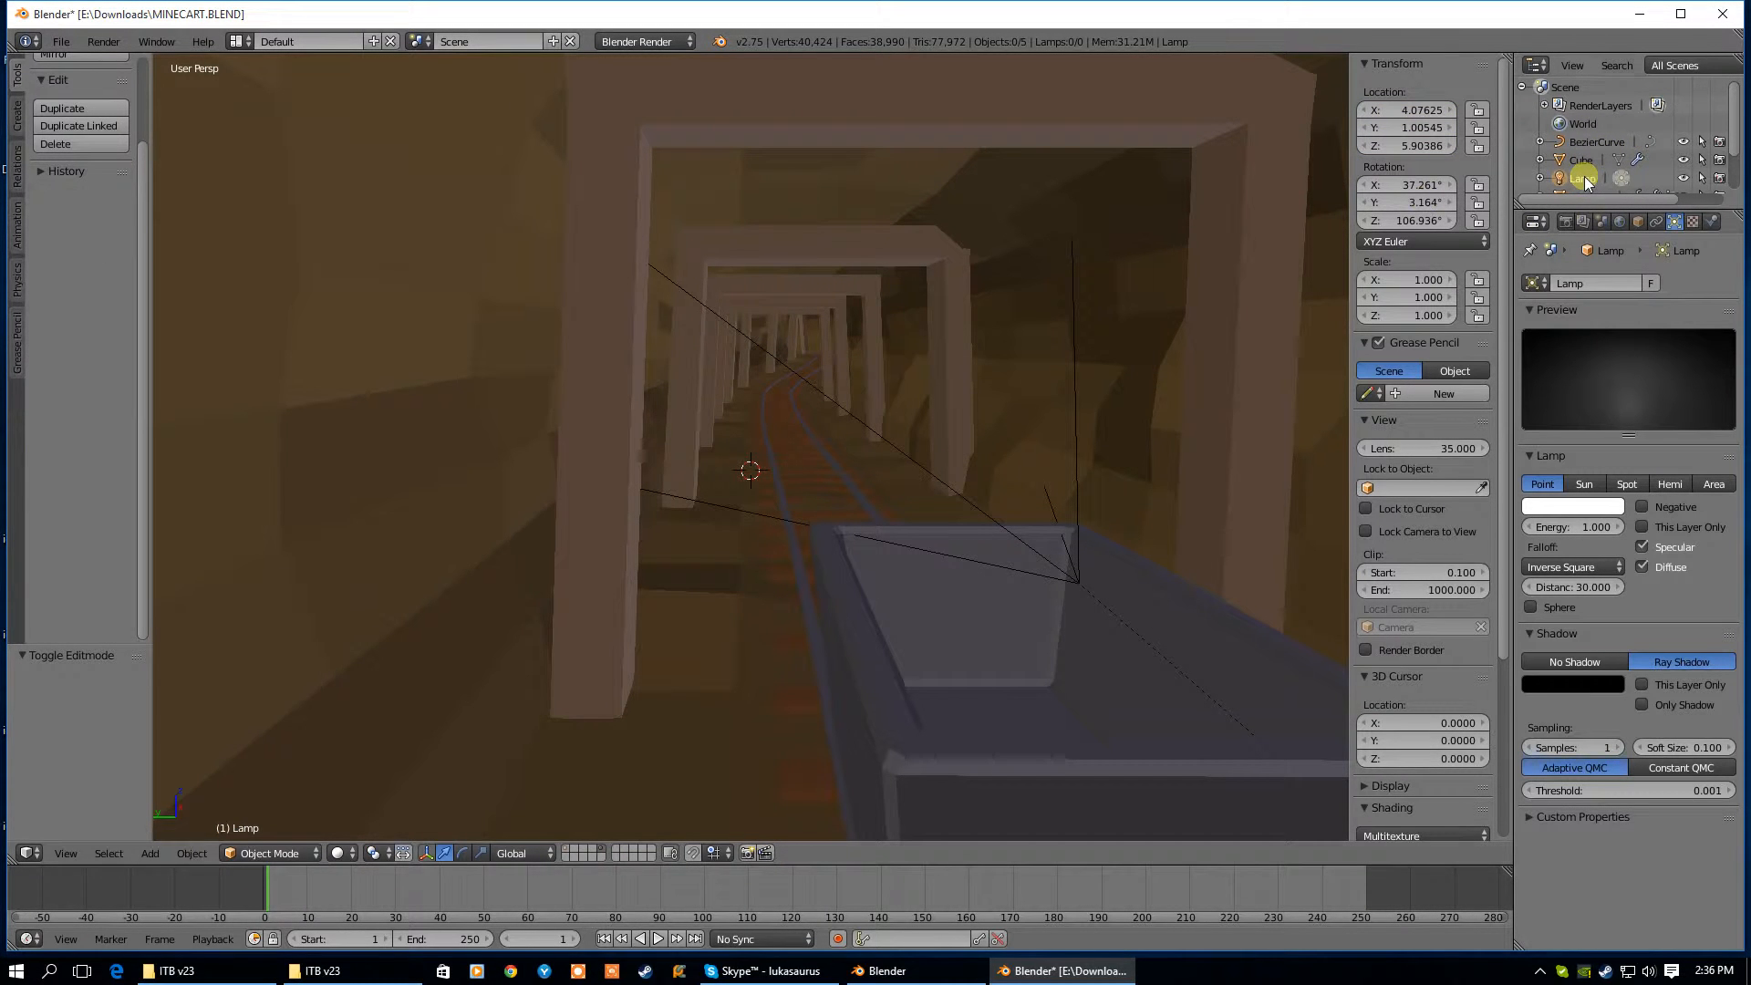
{"action": "key", "text": "x"}
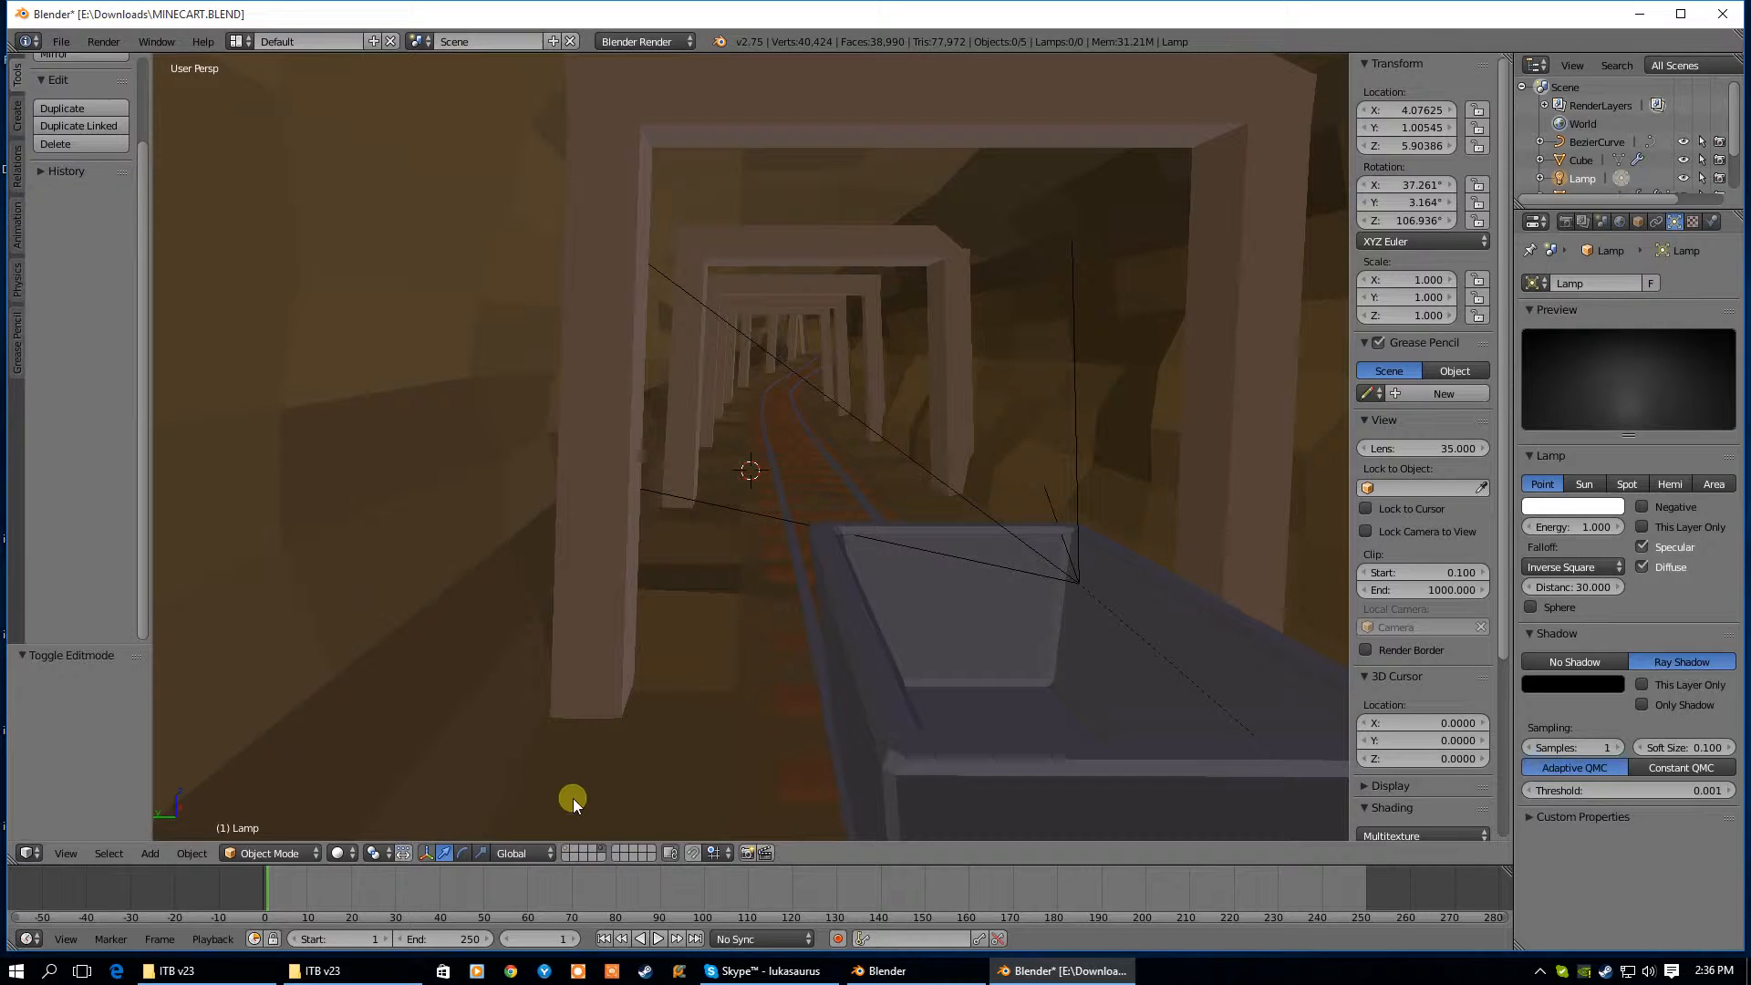
{"action": "left_click", "coordinate": [566, 850]}
{"action": "left_click", "coordinate": [654, 524]}
{"action": "left_click", "coordinate": [1587, 160]}
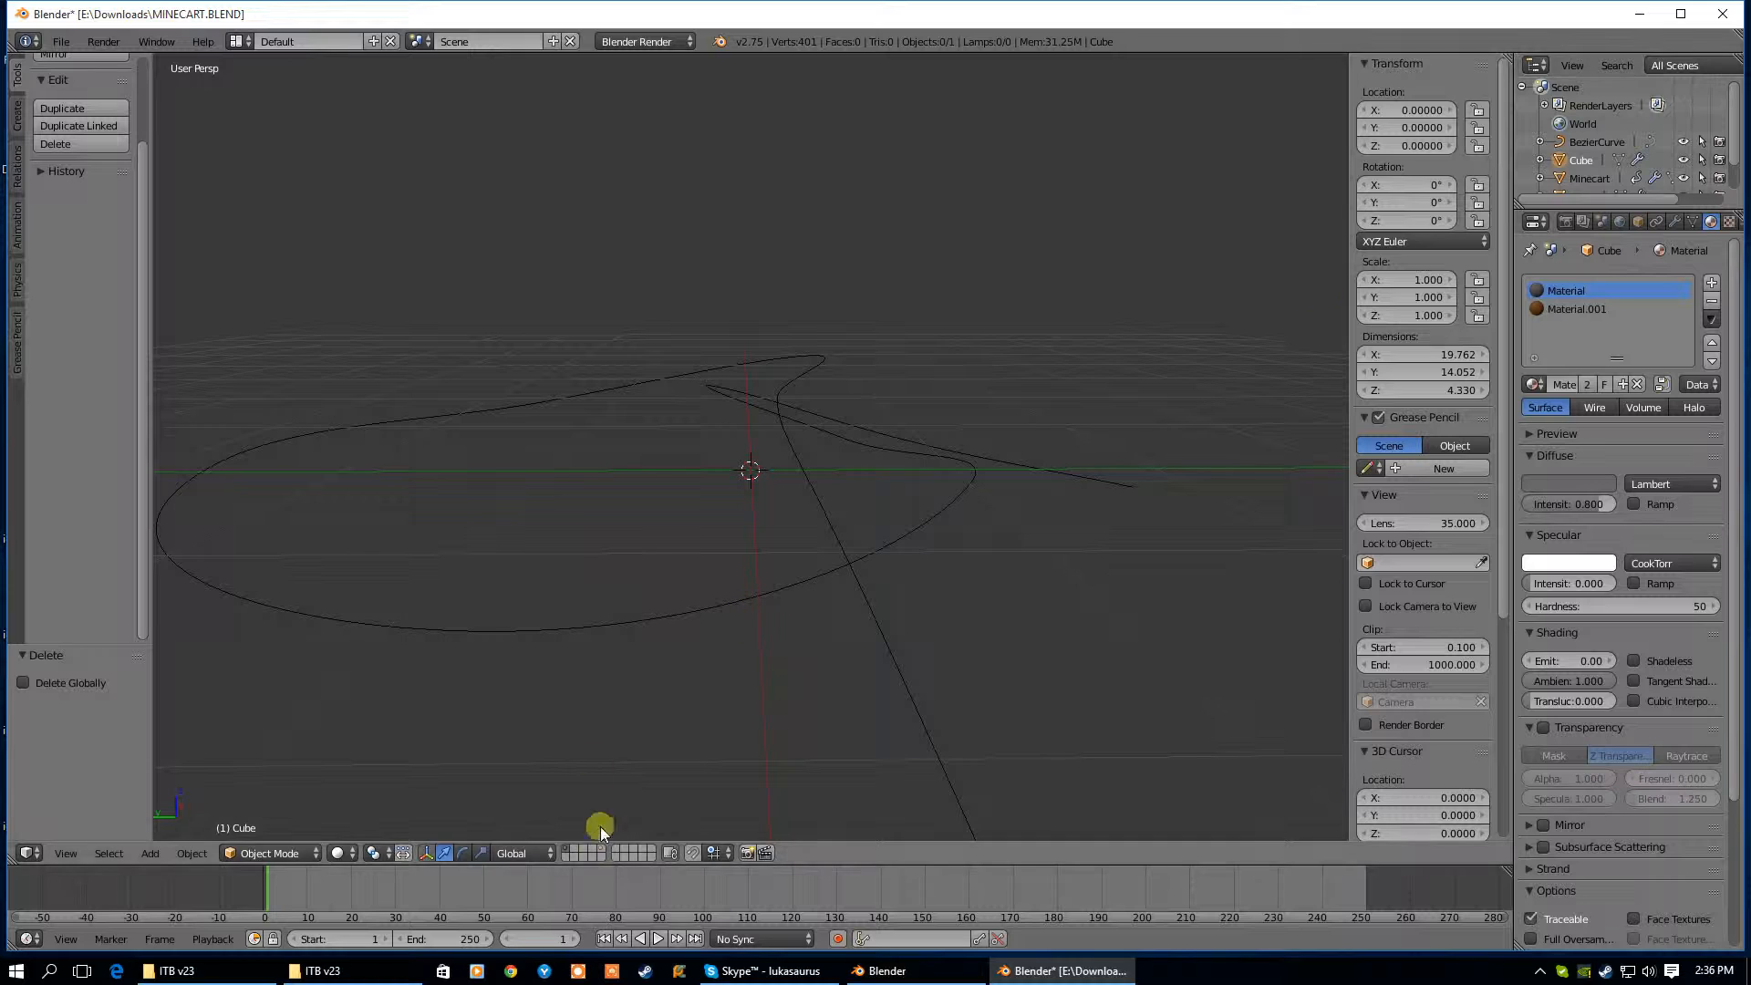
{"action": "left_click", "coordinate": [611, 851], "text": "shift"}
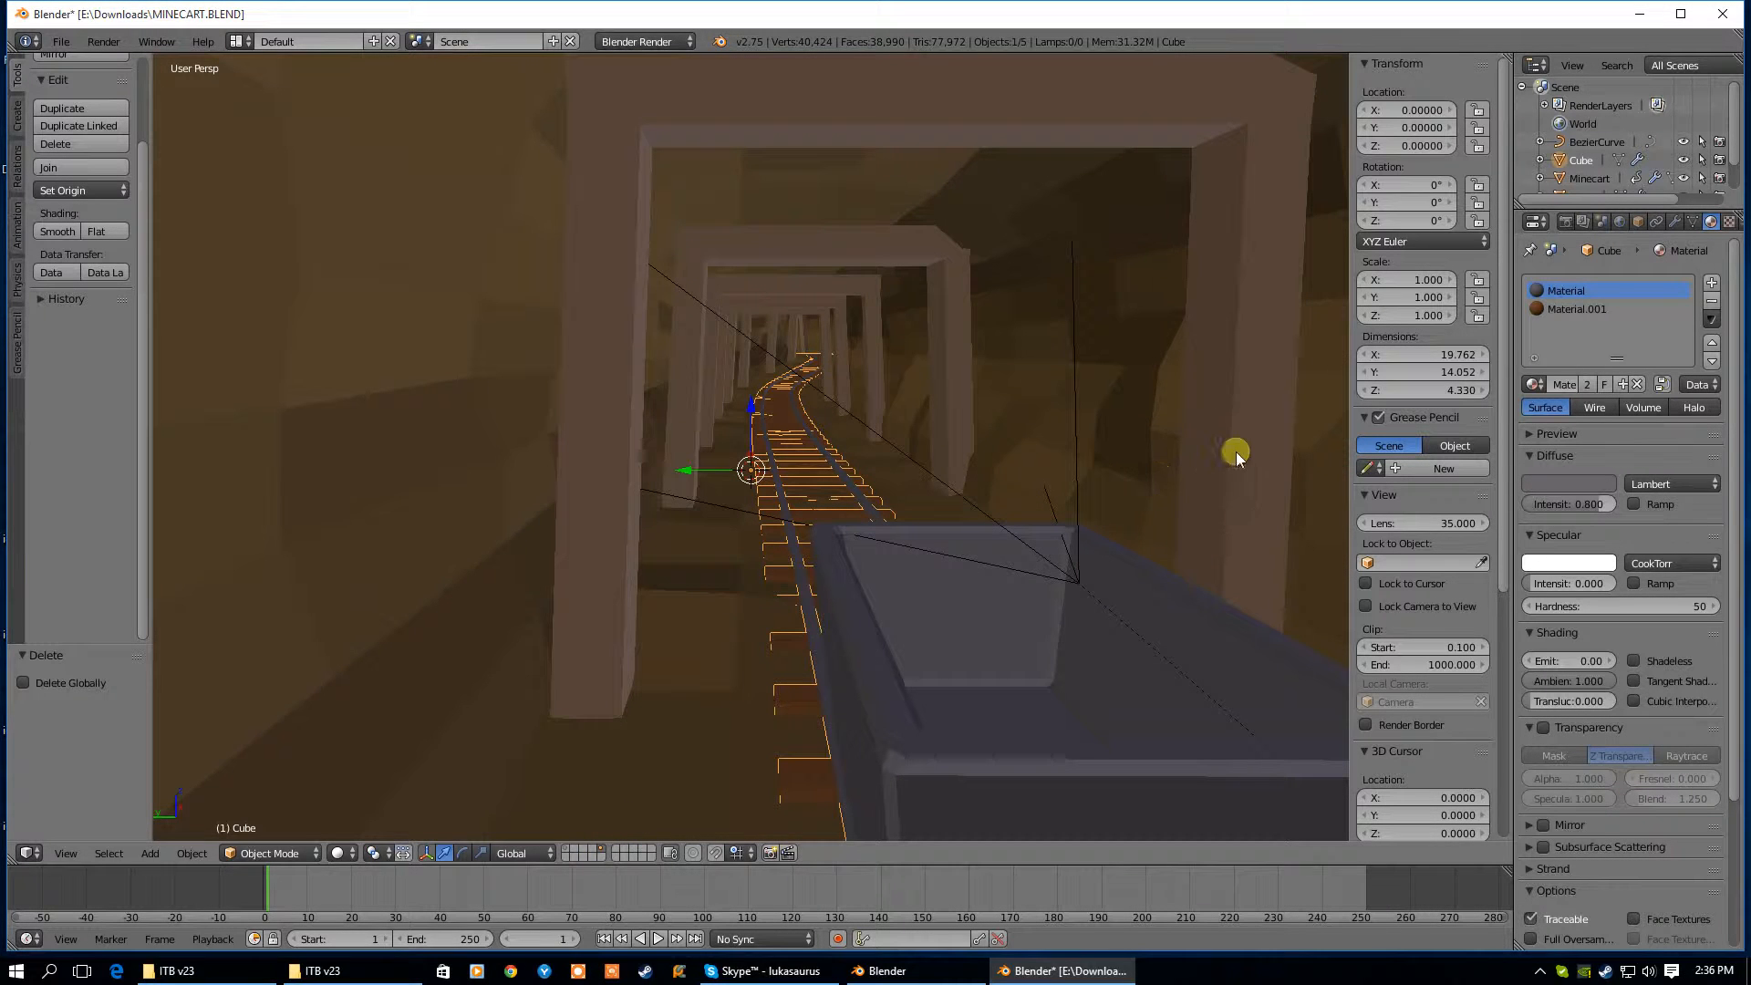
Add a Spot lamp to the tunnel scene at the 3D cursor
{"action": "left_click", "coordinate": [151, 854]}
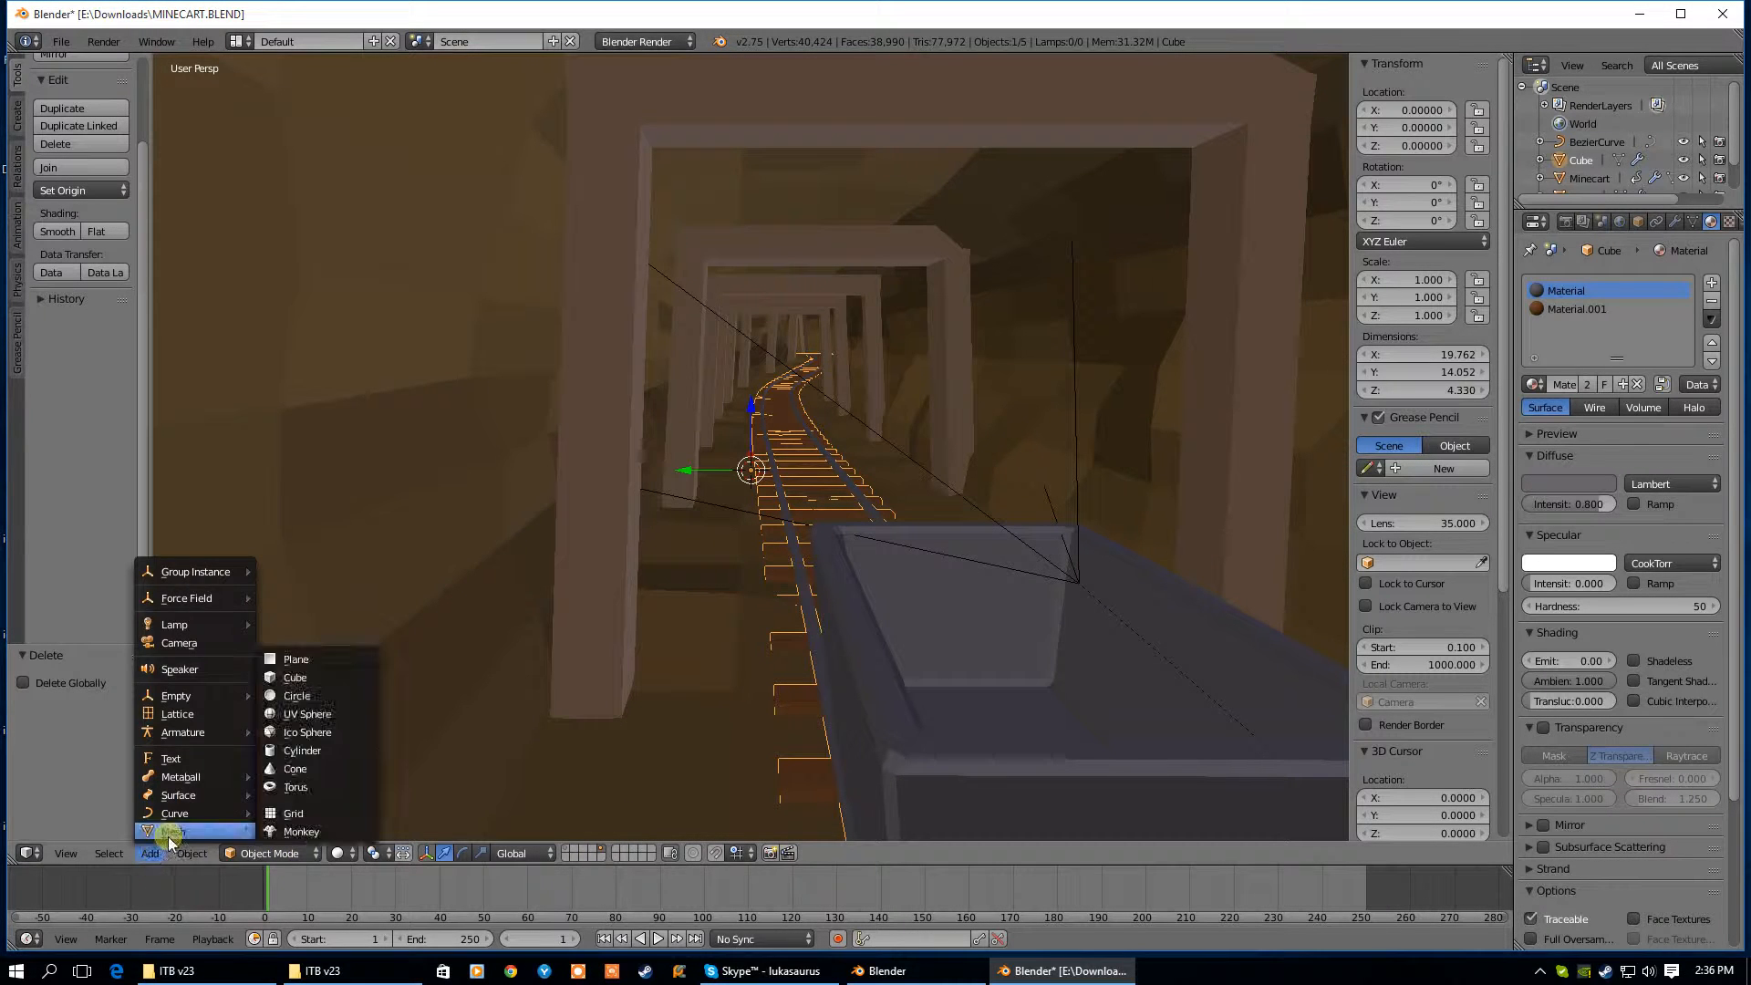
{"action": "left_click", "coordinate": [150, 853]}
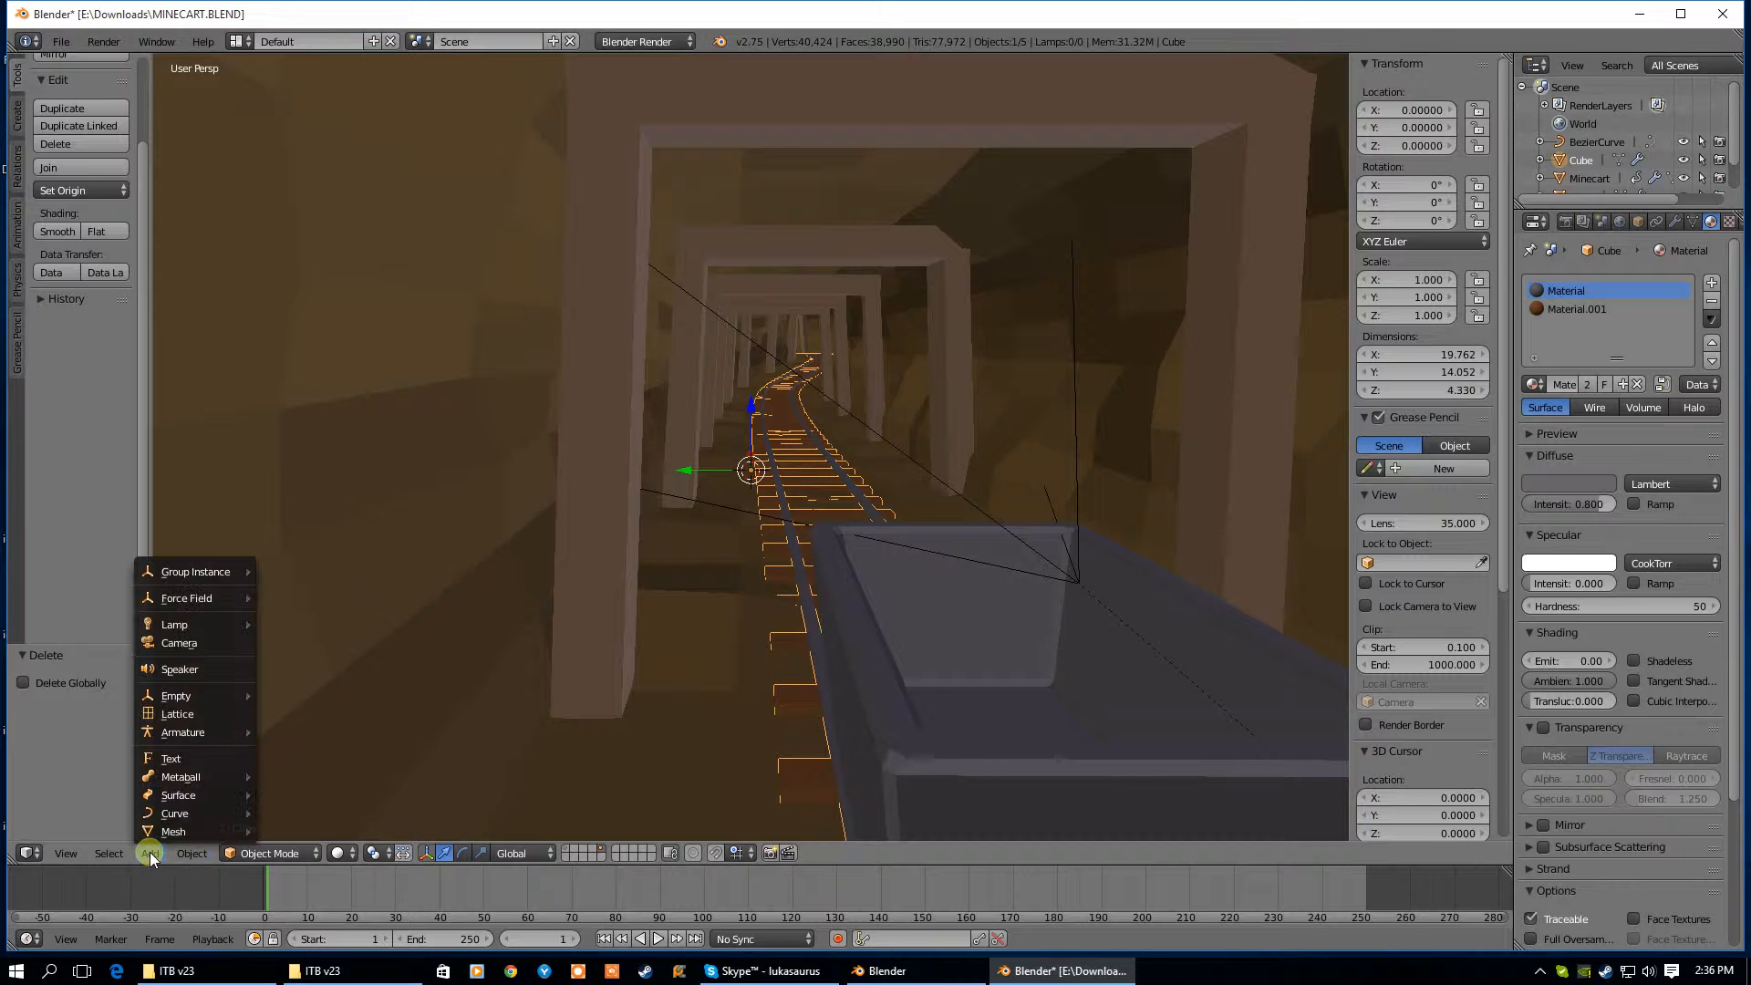
{"action": "mouse_move", "coordinate": [188, 628]}
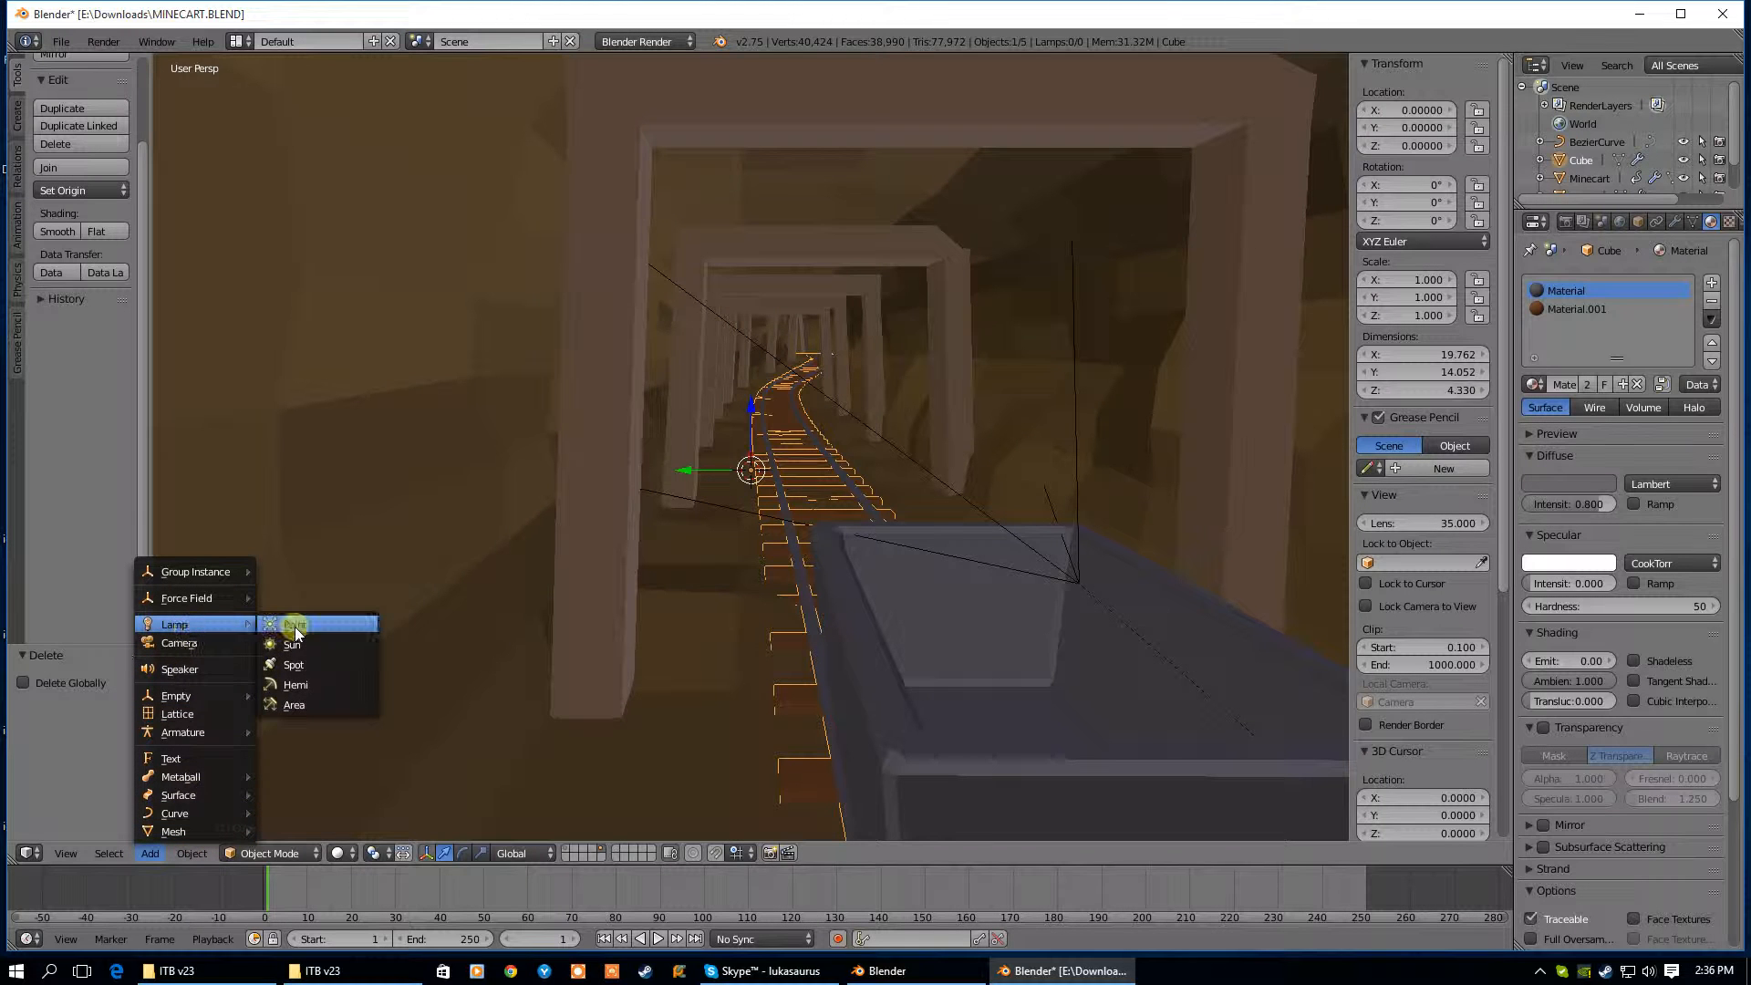
{"action": "left_click", "coordinate": [294, 663]}
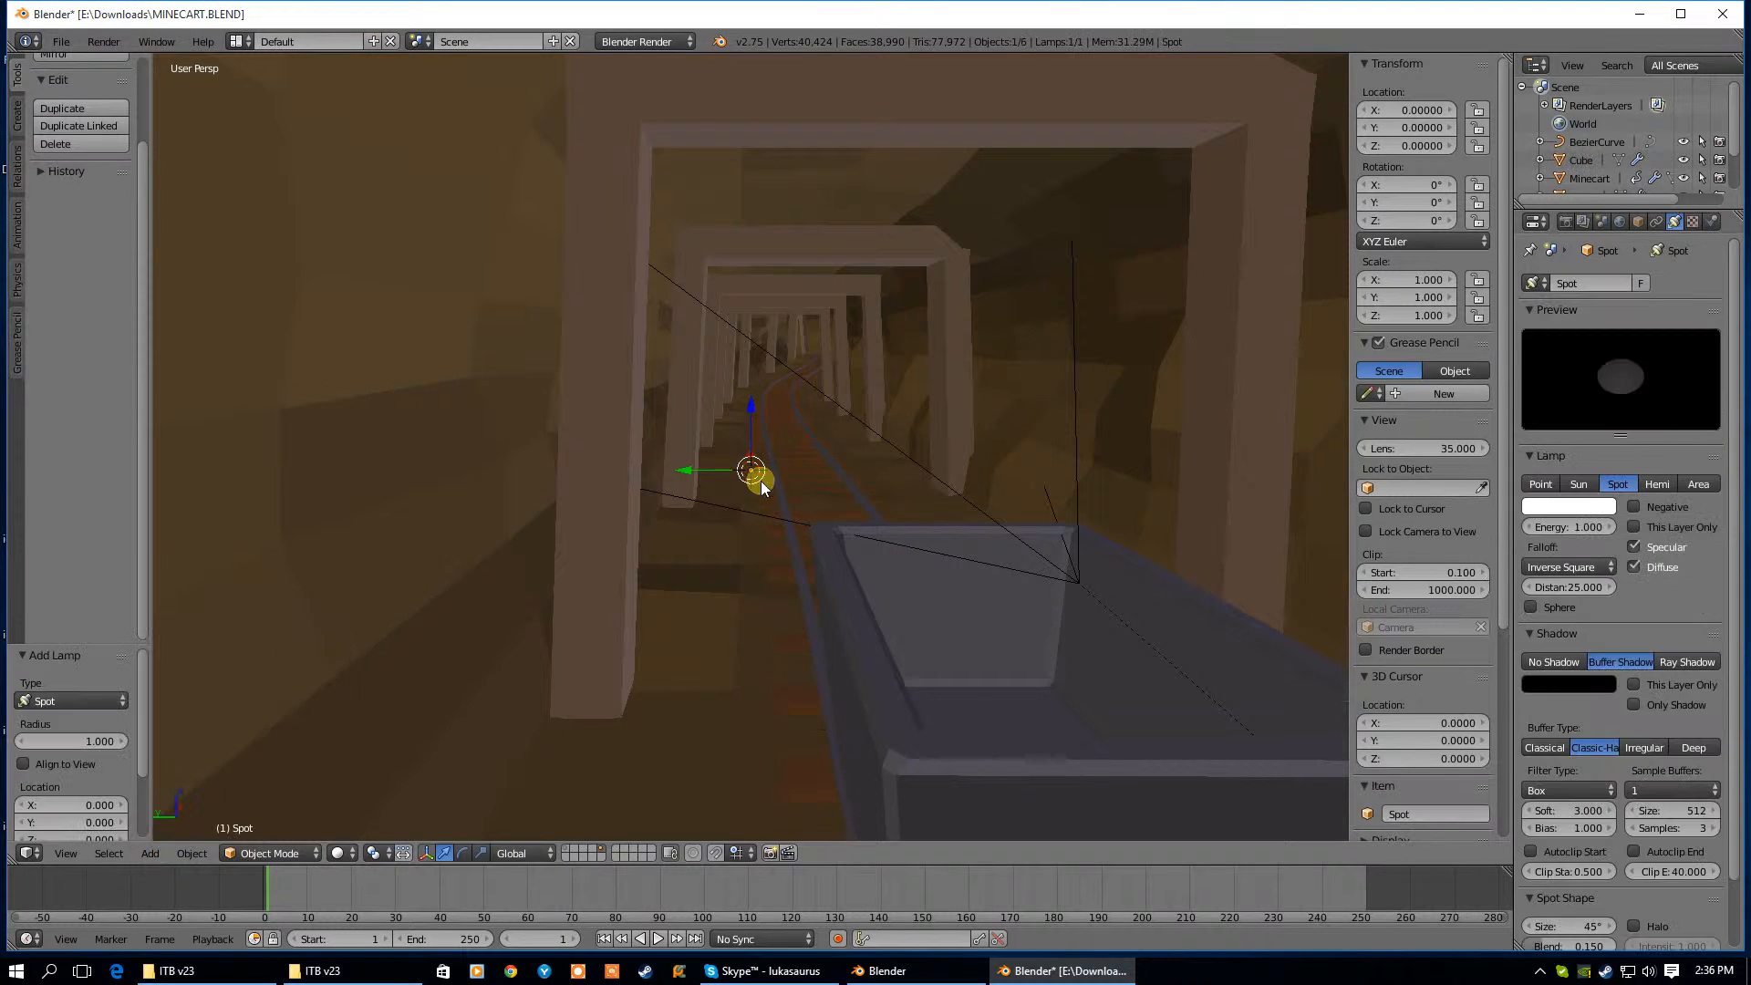
Raise the spot lamp and move it along the track to about X -1.64, Z 0.77
{"action": "left_click_drag", "start_coordinate": [752, 406], "coordinate": [753, 302]}
{"action": "mouse_move", "coordinate": [694, 376]}
{"action": "middle_mouse_down"}
{"action": "mouse_move", "coordinate": [833, 391]}
{"action": "mouse_move", "coordinate": [686, 364]}
{"action": "middle_mouse_up"}
{"action": "left_click_drag", "start_coordinate": [1074, 365], "coordinate": [1251, 372]}
{"action": "middle_click_drag", "start_coordinate": [1251, 372], "coordinate": [1075, 354]}
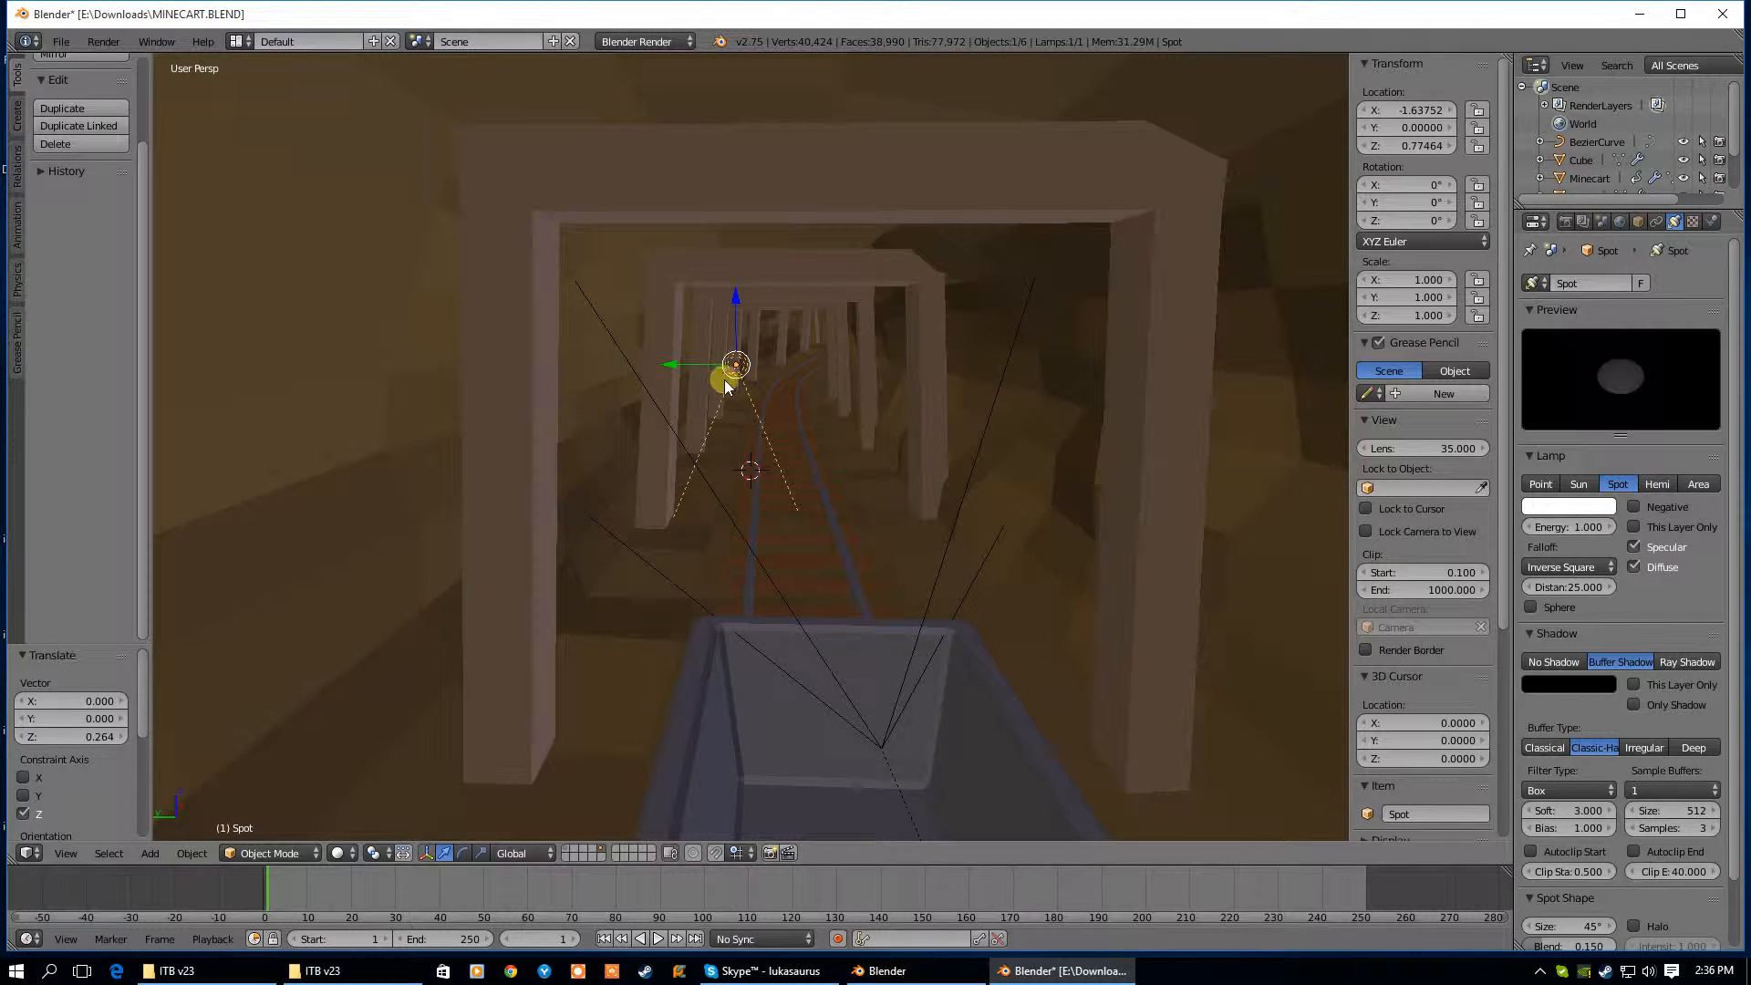
Rotate the spot lamp about -82.4° around the Y axis and move it along X to about -3.56
{"action": "left_click", "coordinate": [465, 853]}
{"action": "left_click_drag", "start_coordinate": [737, 315], "coordinate": [727, 367]}
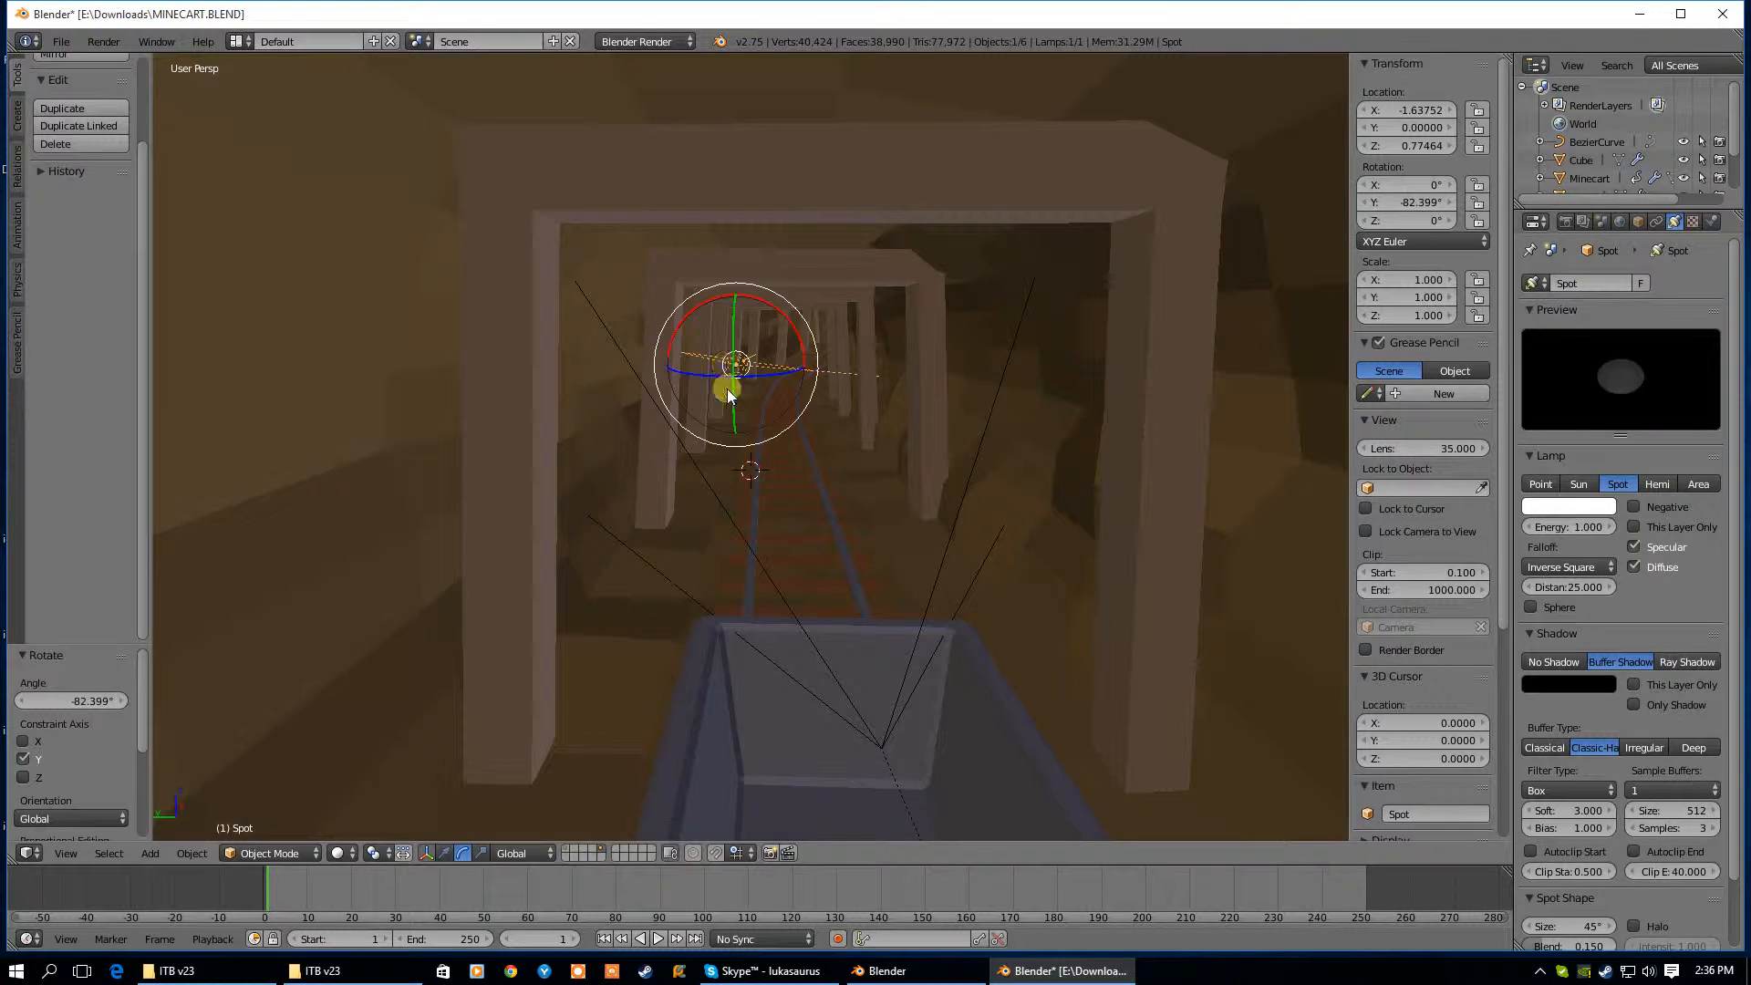
{"action": "middle_click_drag", "start_coordinate": [697, 414], "coordinate": [688, 508]}
{"action": "left_click", "coordinate": [444, 854]}
{"action": "left_click_drag", "start_coordinate": [1020, 386], "coordinate": [1227, 473]}
{"action": "scroll", "coordinate": [1186, 497], "scroll_direction": "down", "scroll_amount": 5}
{"action": "middle_click_drag", "start_coordinate": [700, 489], "coordinate": [796, 485]}
{"action": "left_click_drag", "start_coordinate": [853, 413], "coordinate": [1026, 422]}
{"action": "middle_click_drag", "start_coordinate": [1125, 489], "coordinate": [967, 473]}
Show the scene with Rendered viewport shading and look at the spot lighting through the camera
{"action": "left_click", "coordinate": [339, 853]}
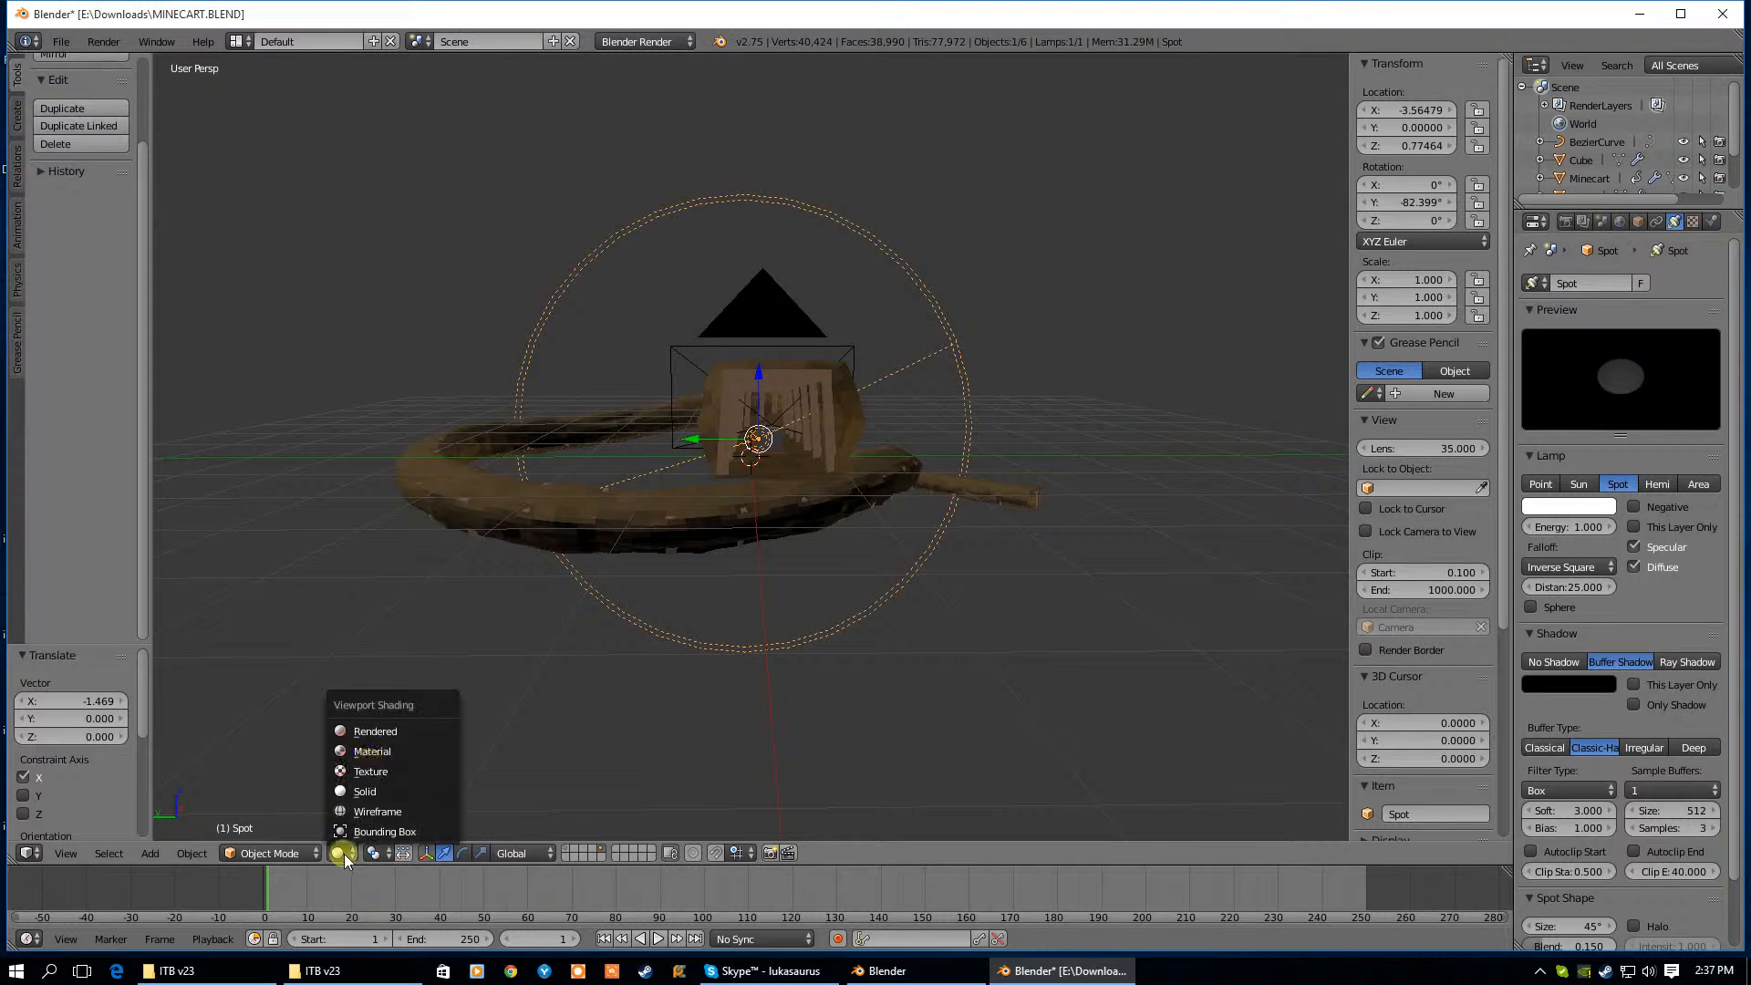
{"action": "left_click", "coordinate": [392, 740]}
{"action": "scroll", "coordinate": [773, 464], "scroll_direction": "up", "scroll_amount": 6}
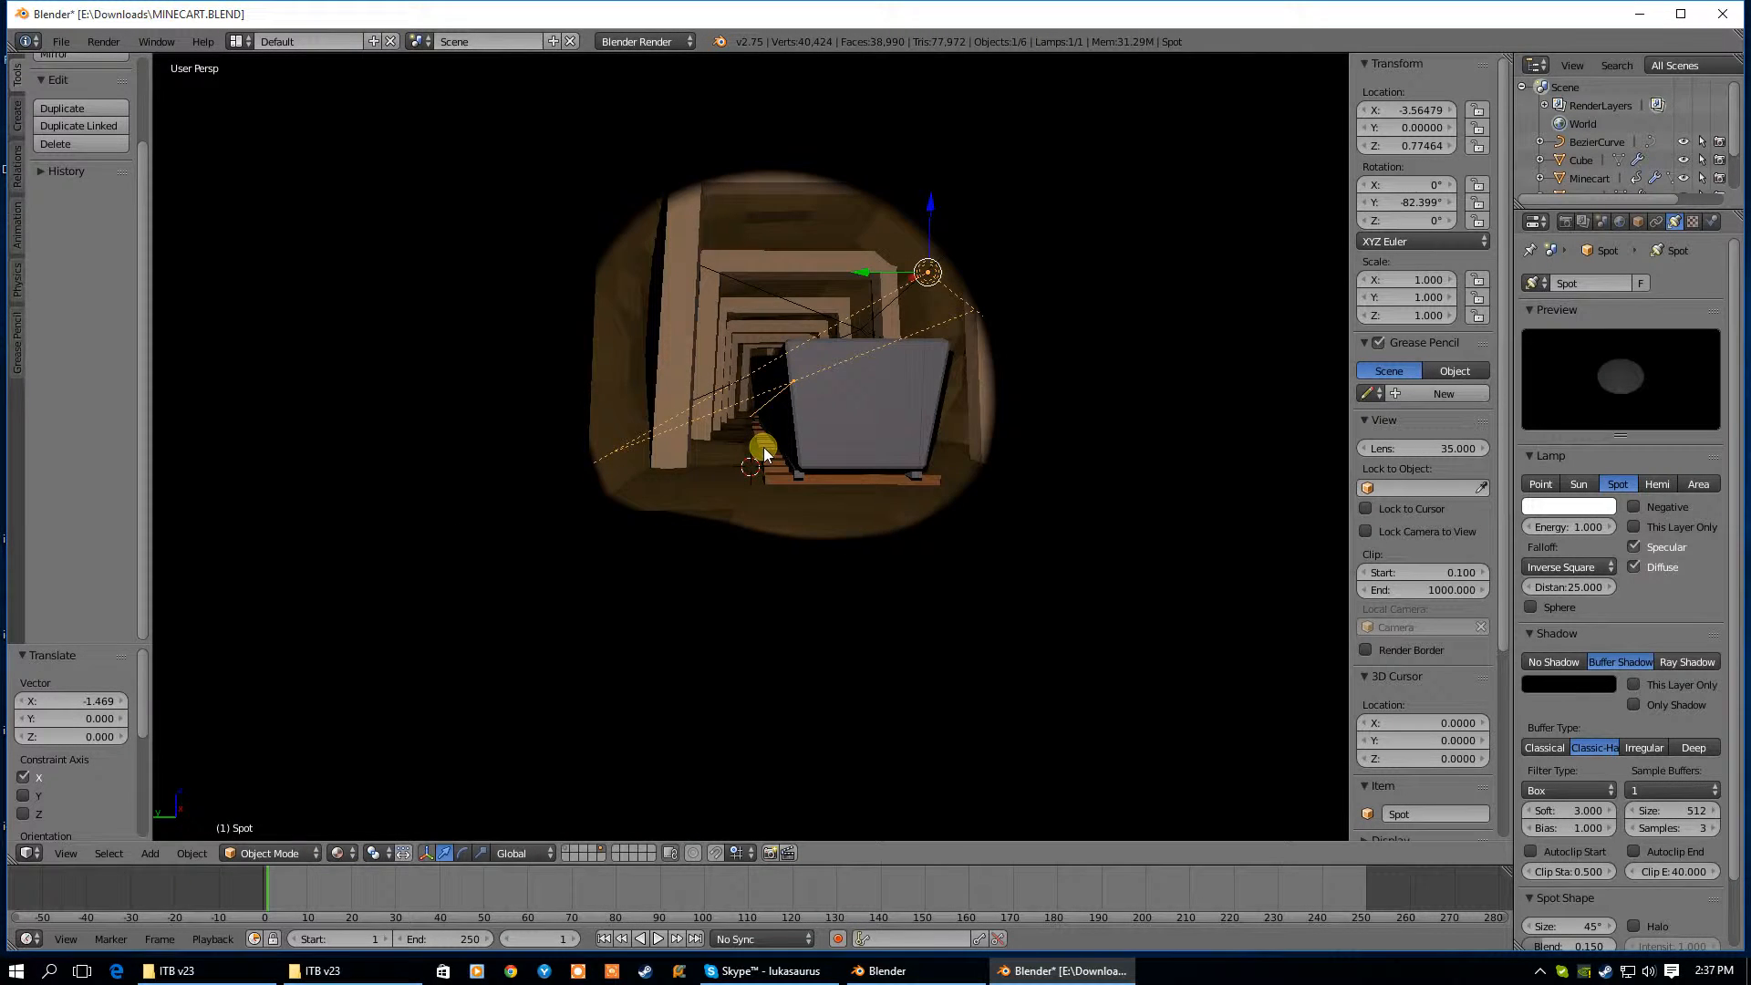
{"action": "key", "text": "KP_0"}
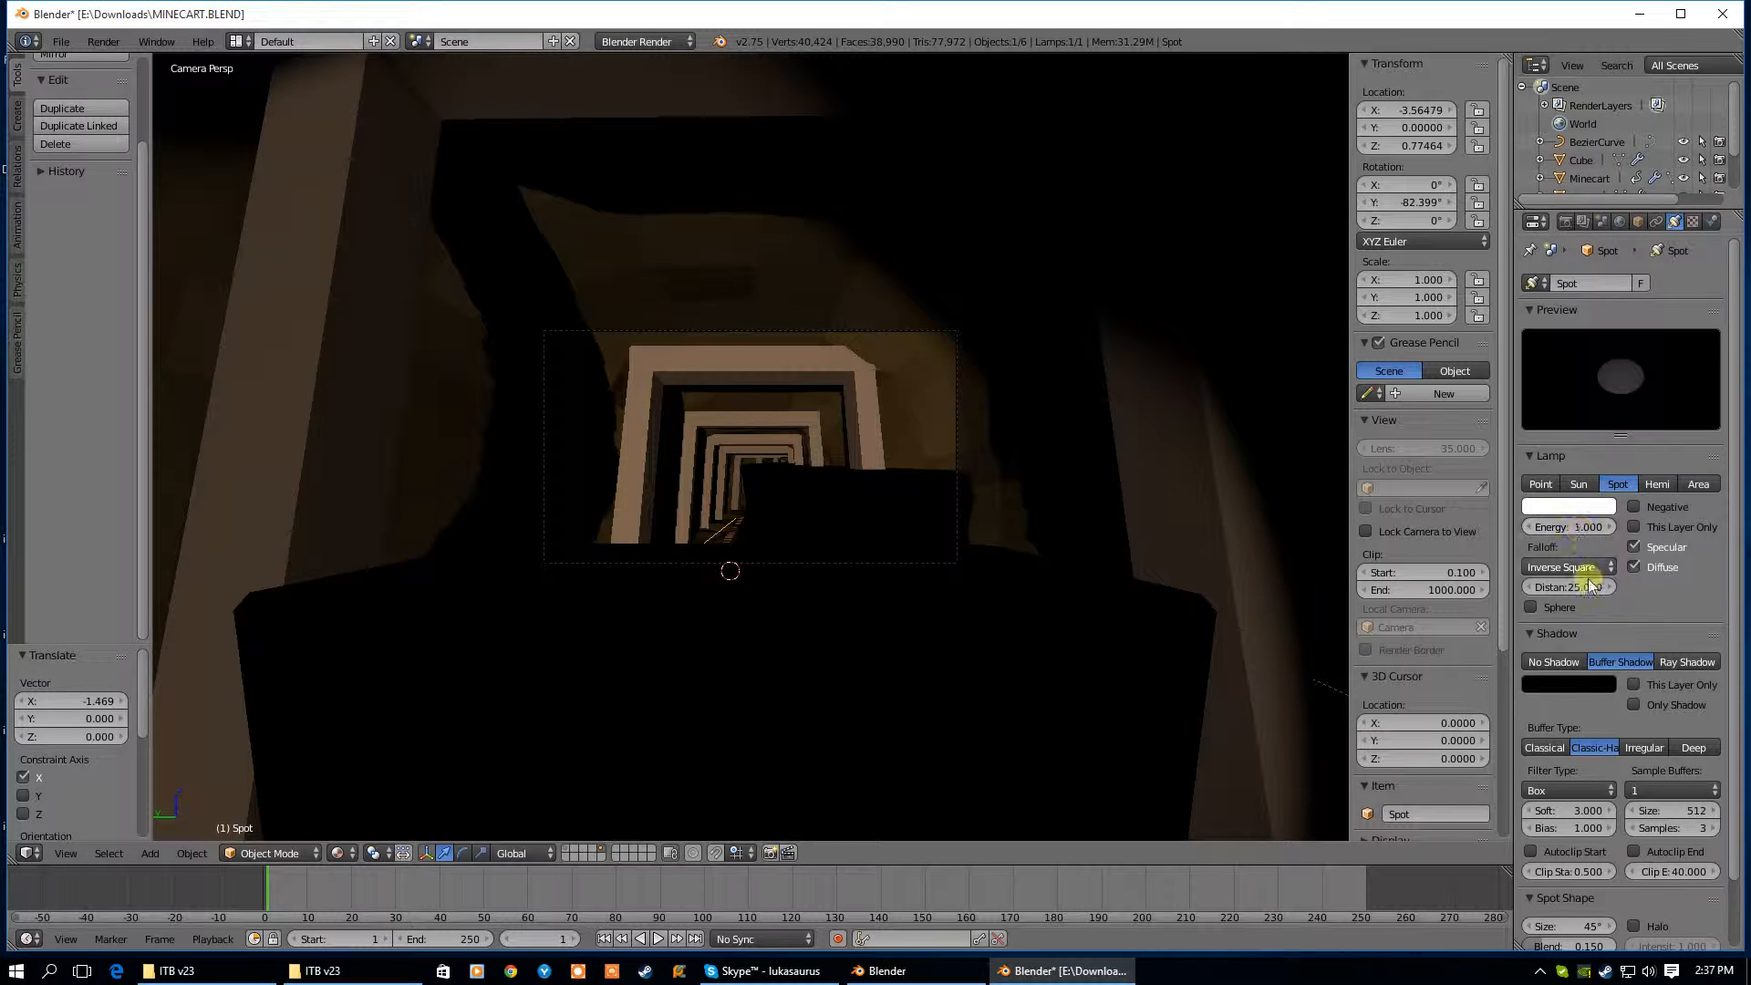
Set the spot lamp's energy to 6.450 and its falloff distance to 0.250
{"action": "left_click_drag", "start_coordinate": [1596, 588], "coordinate": [1145, 639]}
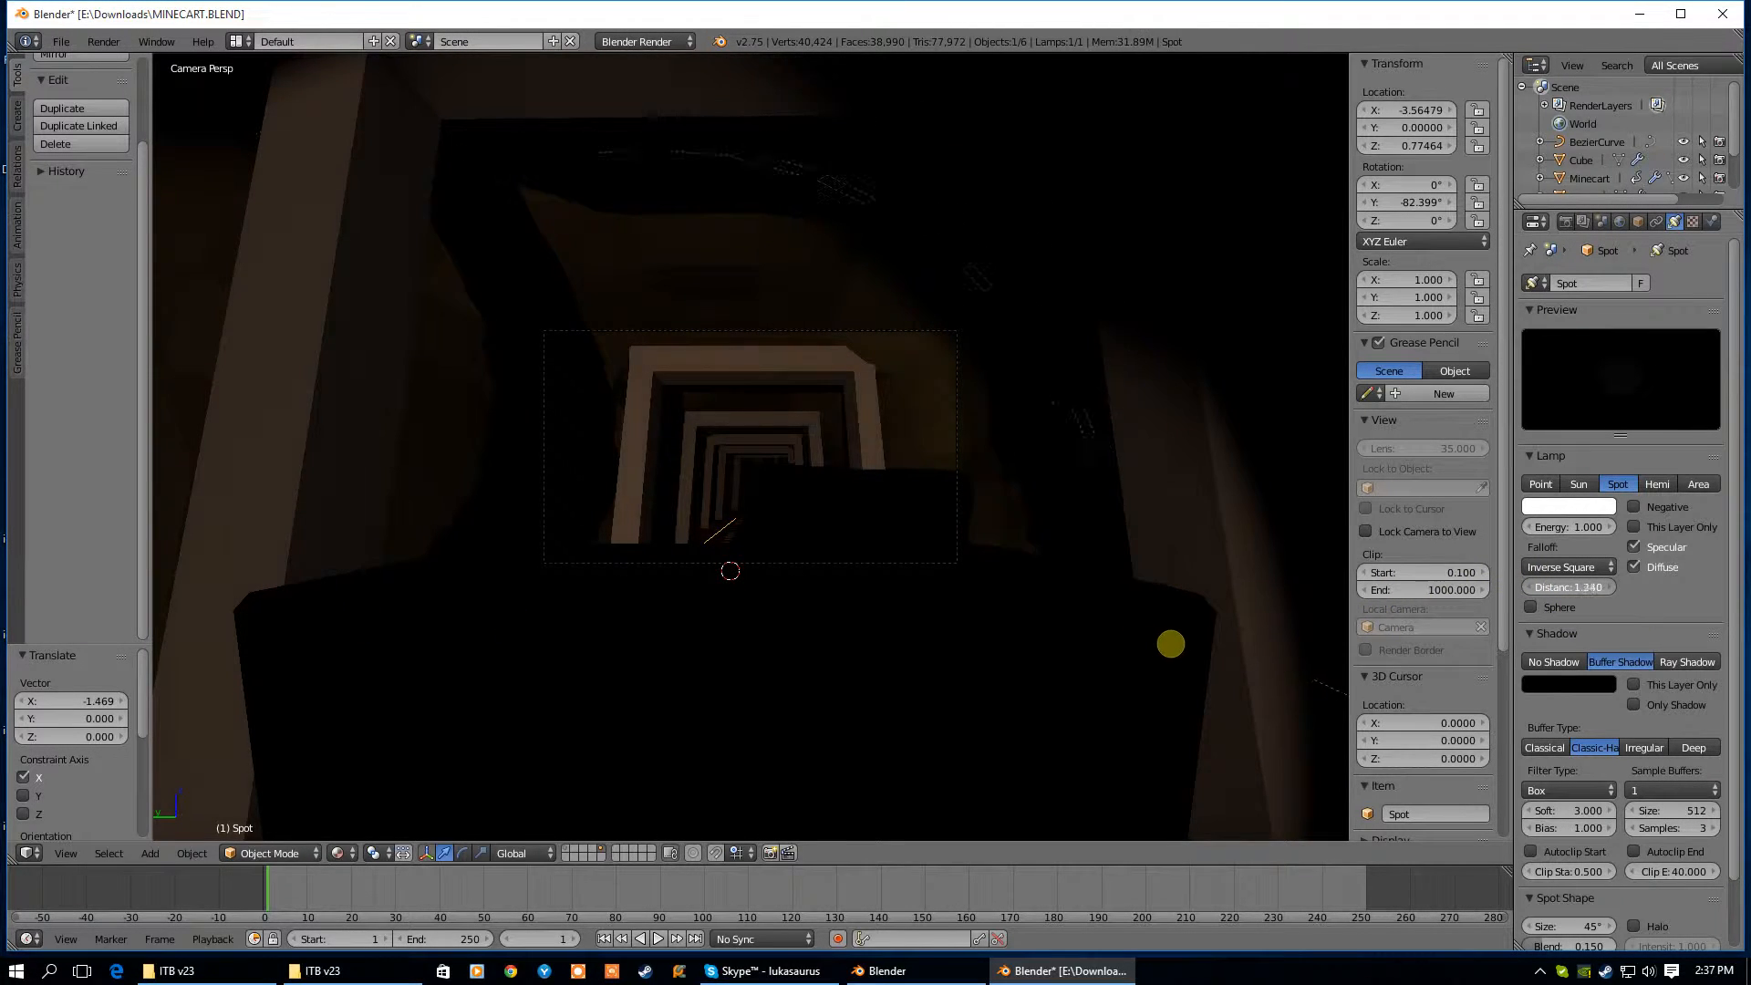
{"action": "left_click_drag", "start_coordinate": [1563, 525], "coordinate": [67, 530]}
{"action": "left_click_drag", "start_coordinate": [1563, 589], "coordinate": [114, 526]}
{"action": "left_click", "coordinate": [1530, 606]}
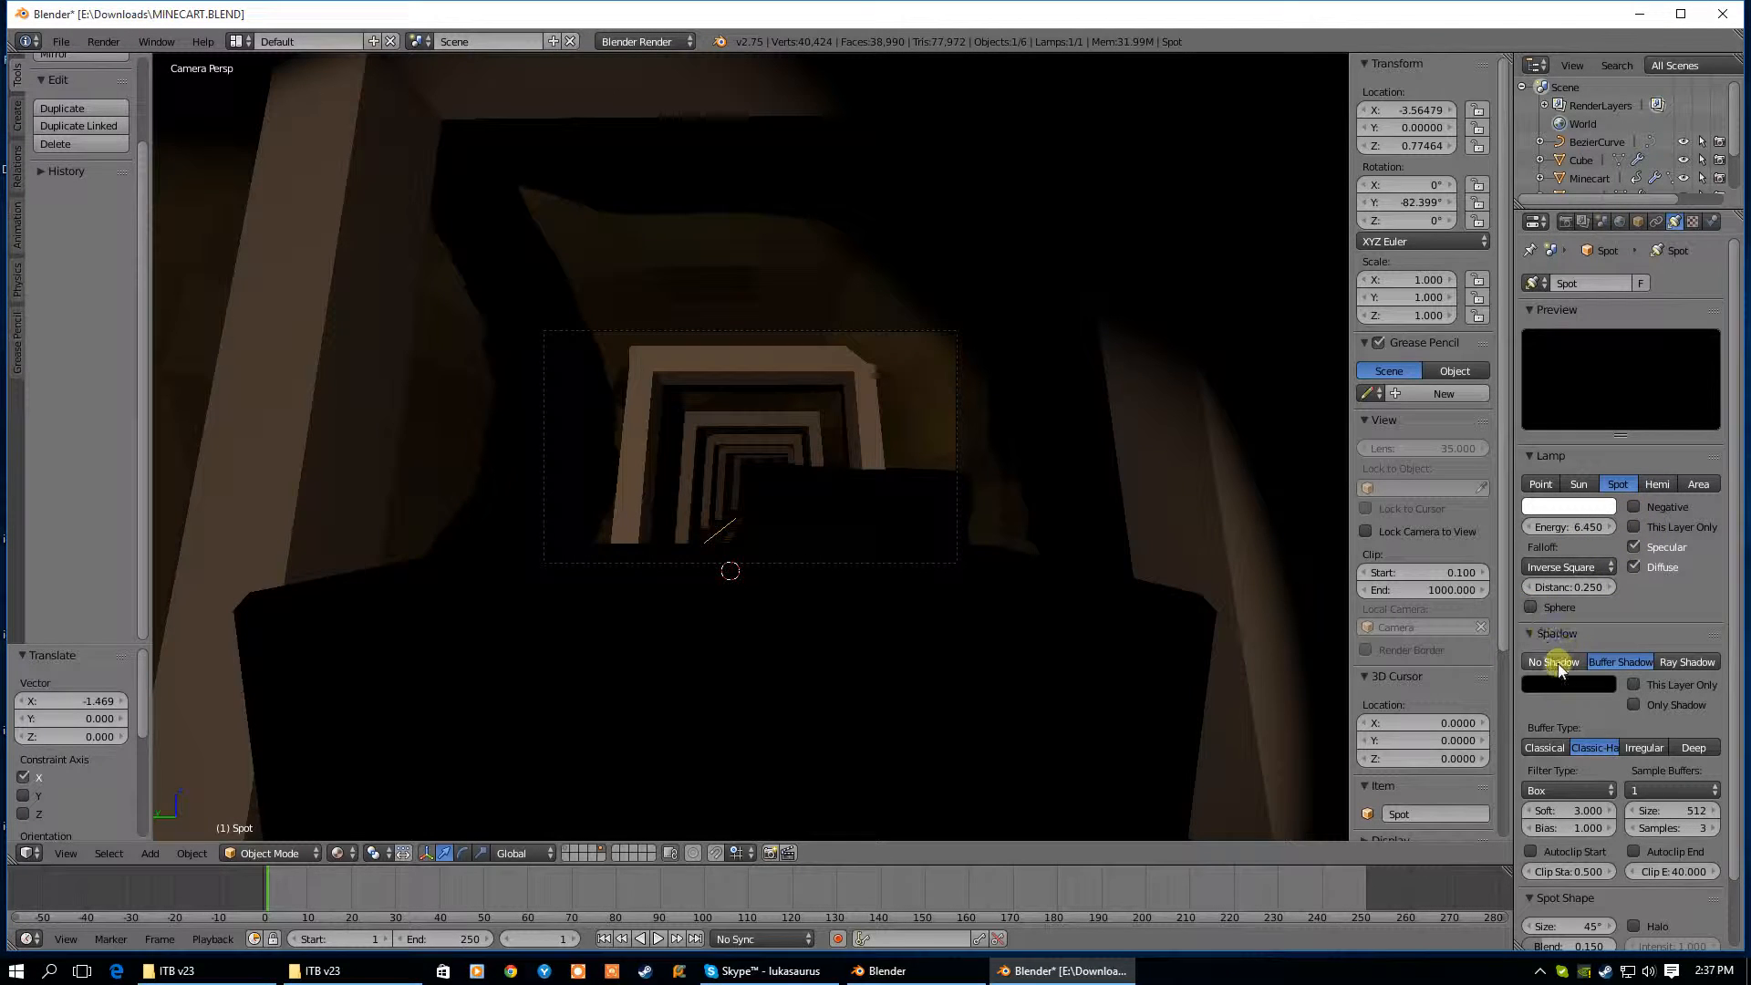
Give the spot lamp ray shadows with 3 samples and a soft size of 2.221
{"action": "left_click", "coordinate": [1678, 659]}
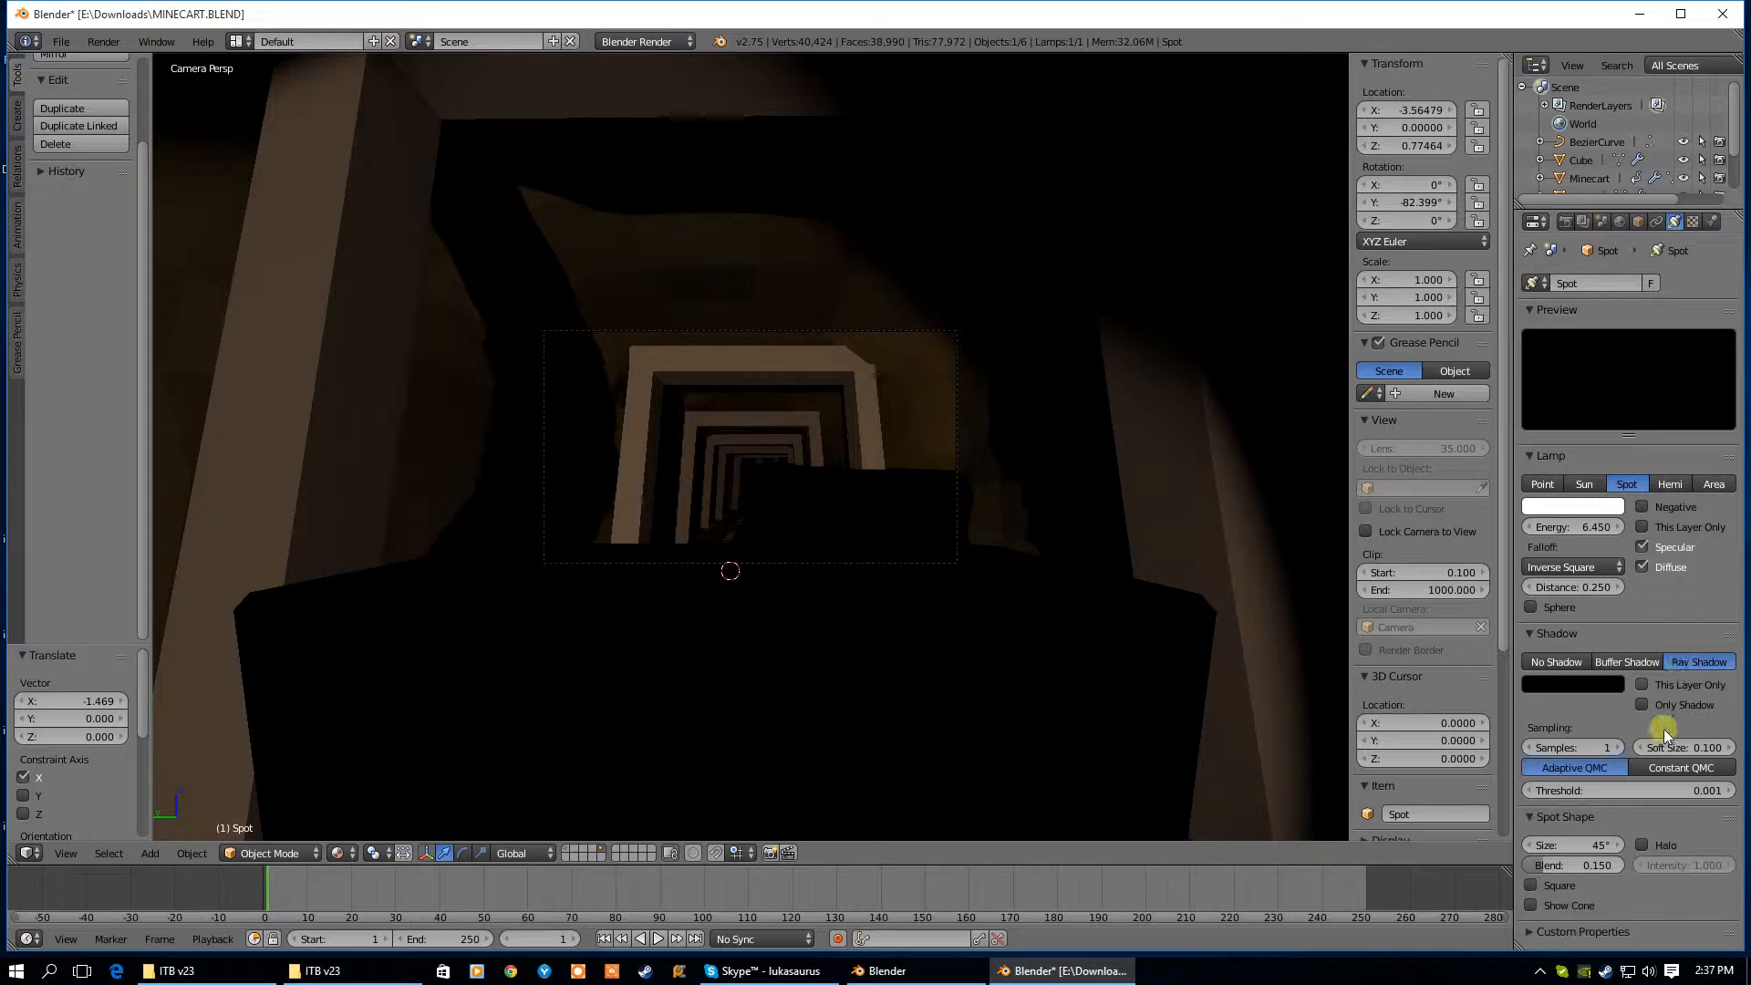
{"action": "left_click", "coordinate": [1617, 749]}
{"action": "left_click_drag", "start_coordinate": [1674, 750], "coordinate": [137, 763]}
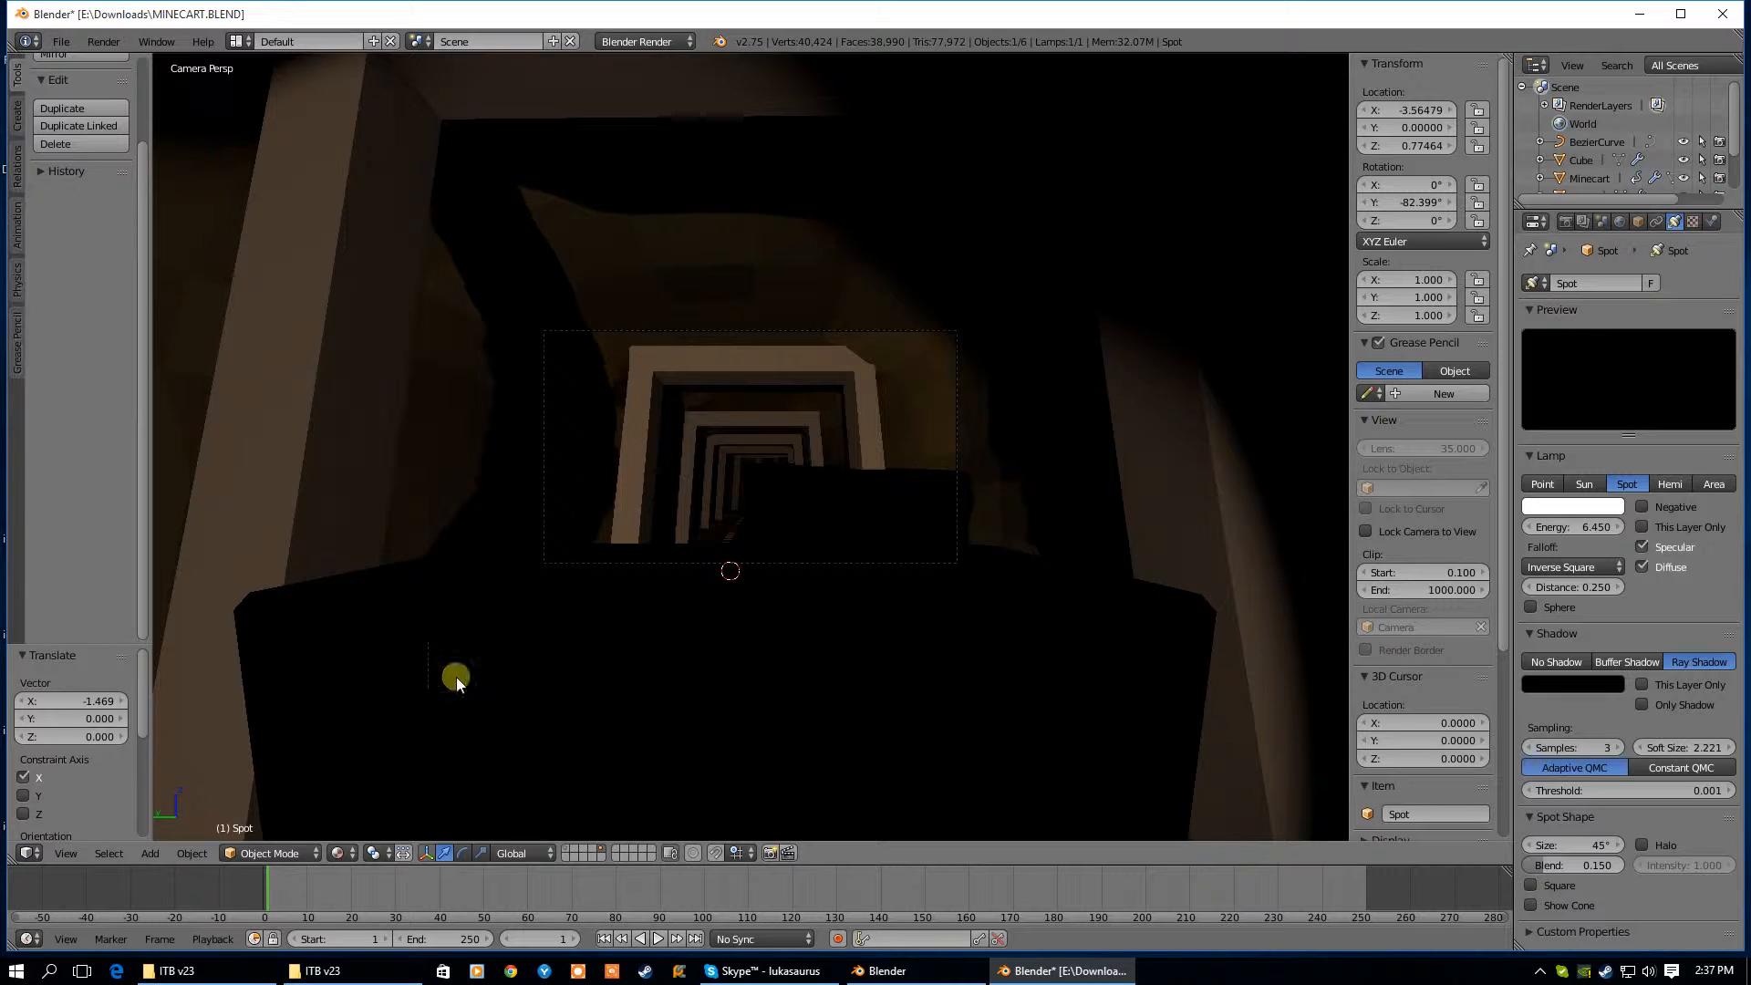
Render a still image of the tunnel scene from the camera
{"action": "left_click", "coordinate": [1565, 222]}
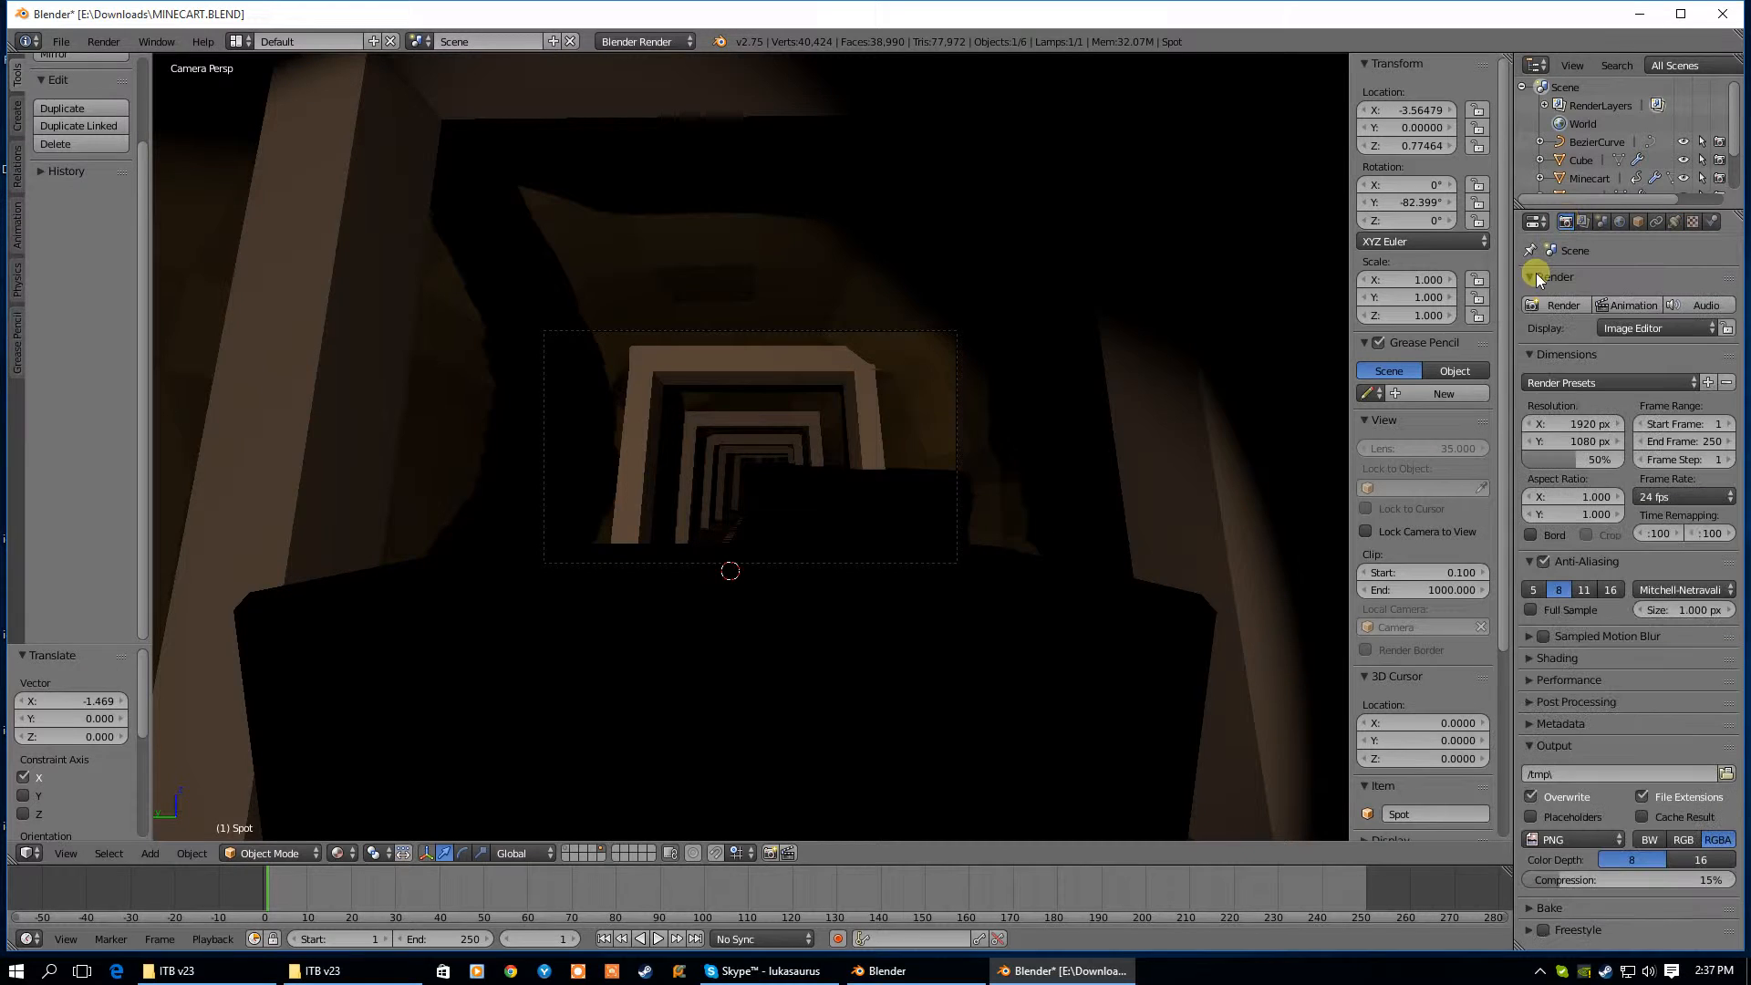
{"action": "left_click", "coordinate": [1550, 305]}
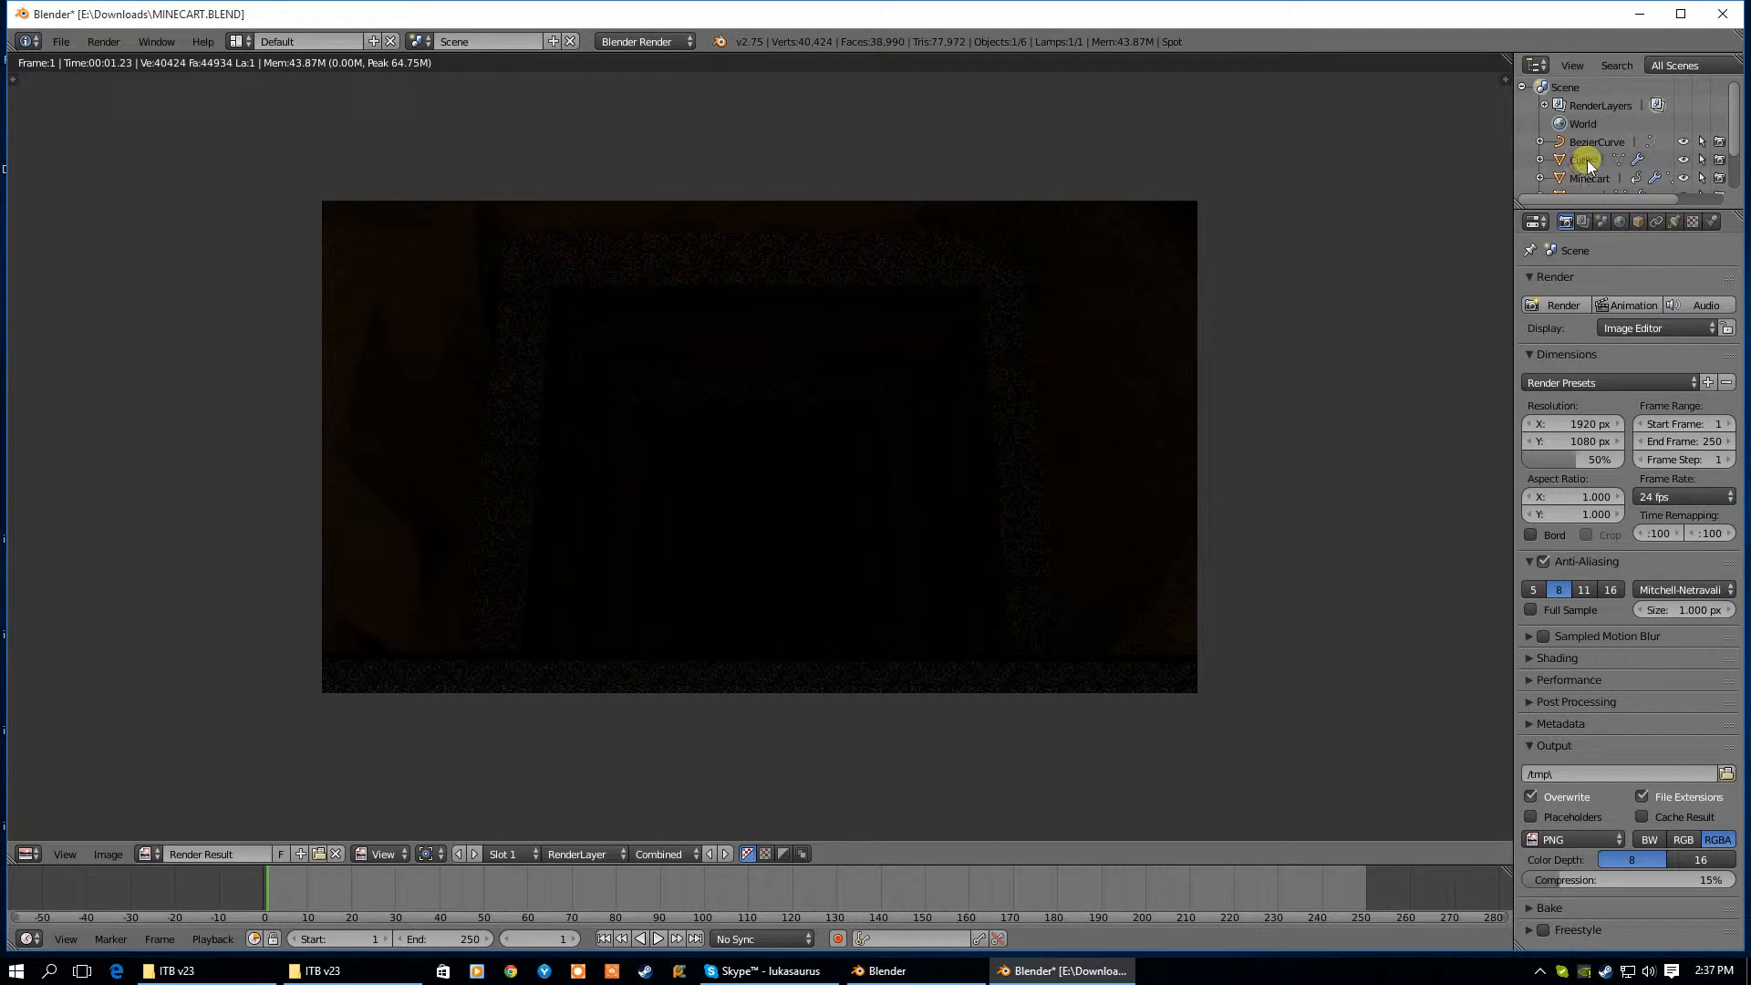
{"action": "scroll", "coordinate": [1587, 161], "scroll_direction": "down", "scroll_amount": 3}
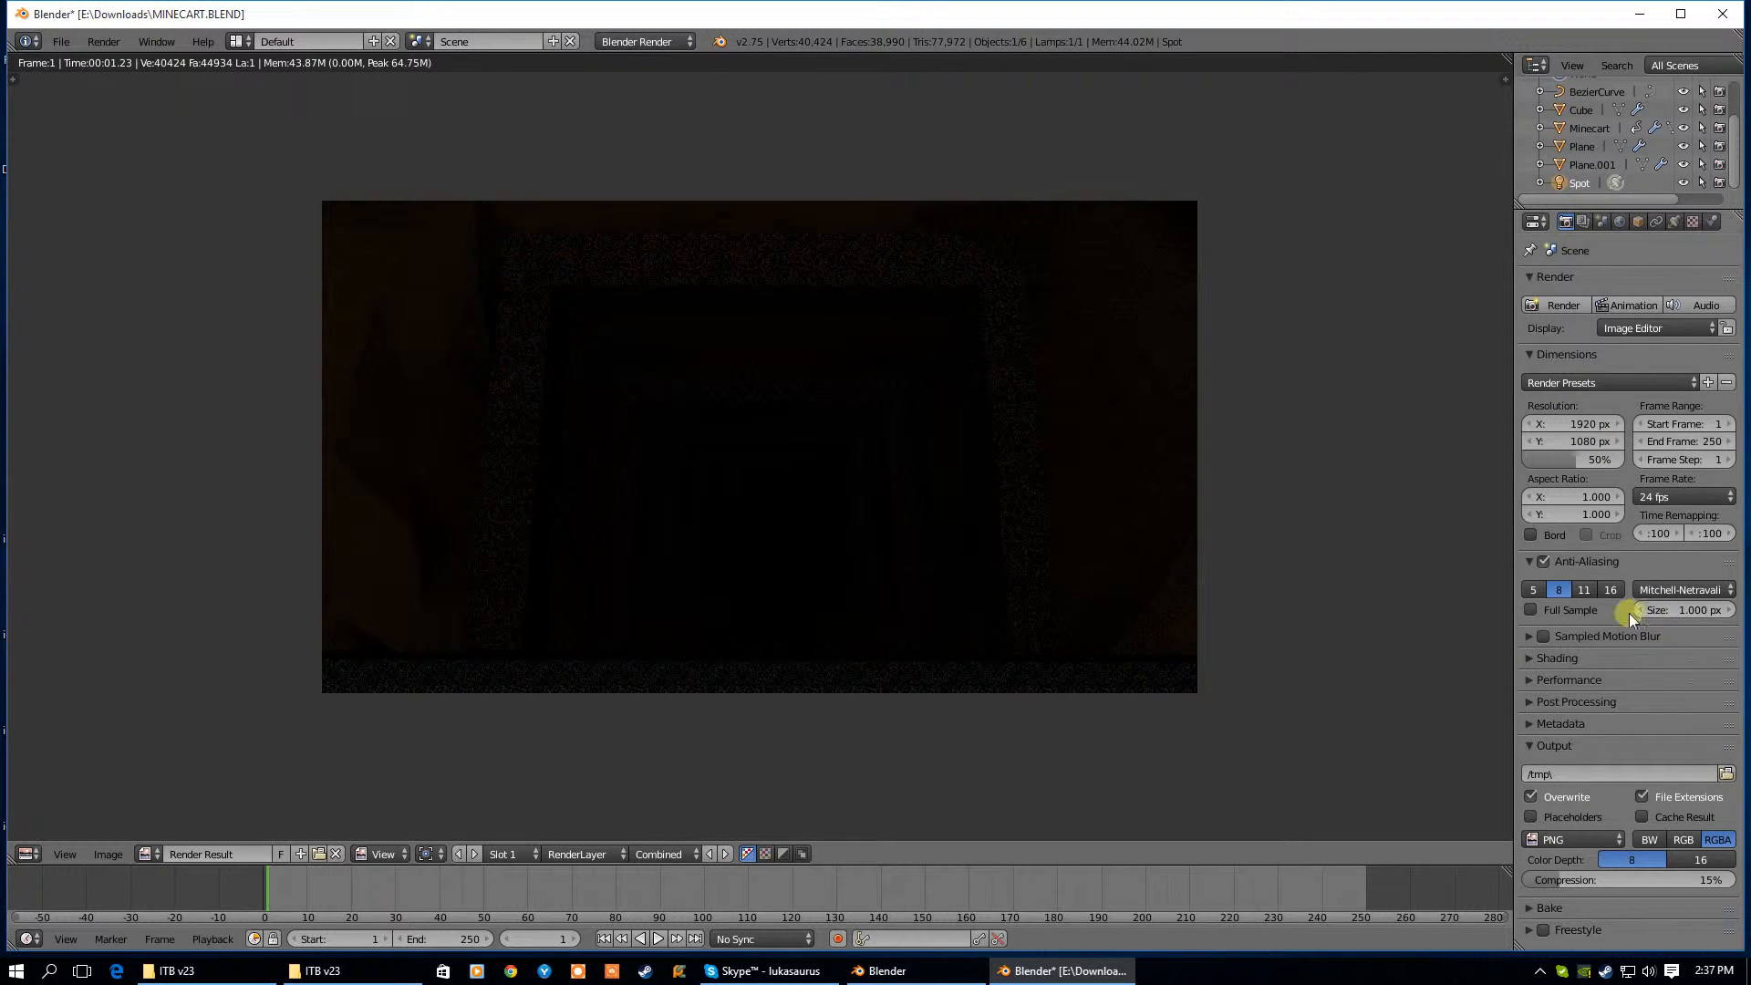
Set the spot lamp's ray shadow samples to 2 and soft size to 1.043, and render the scene
{"action": "left_click", "coordinate": [1675, 222]}
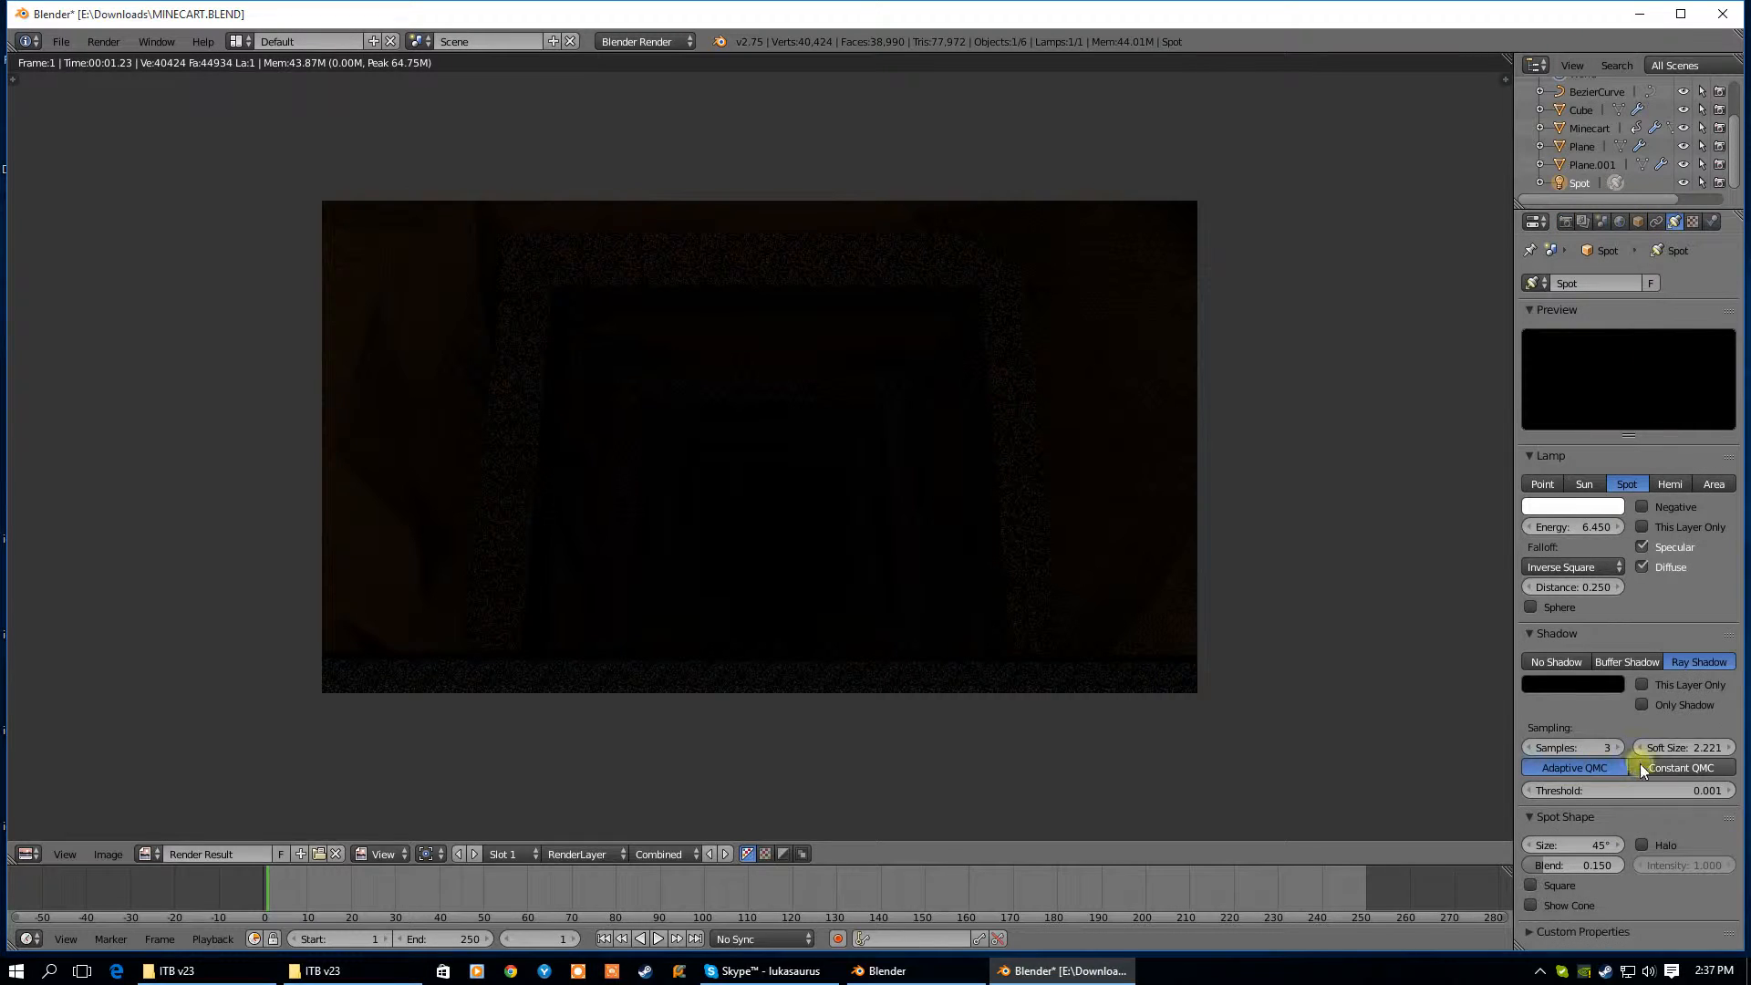
{"action": "left_click_drag", "start_coordinate": [1533, 747], "coordinate": [602, 786]}
{"action": "left_click", "coordinate": [1567, 224]}
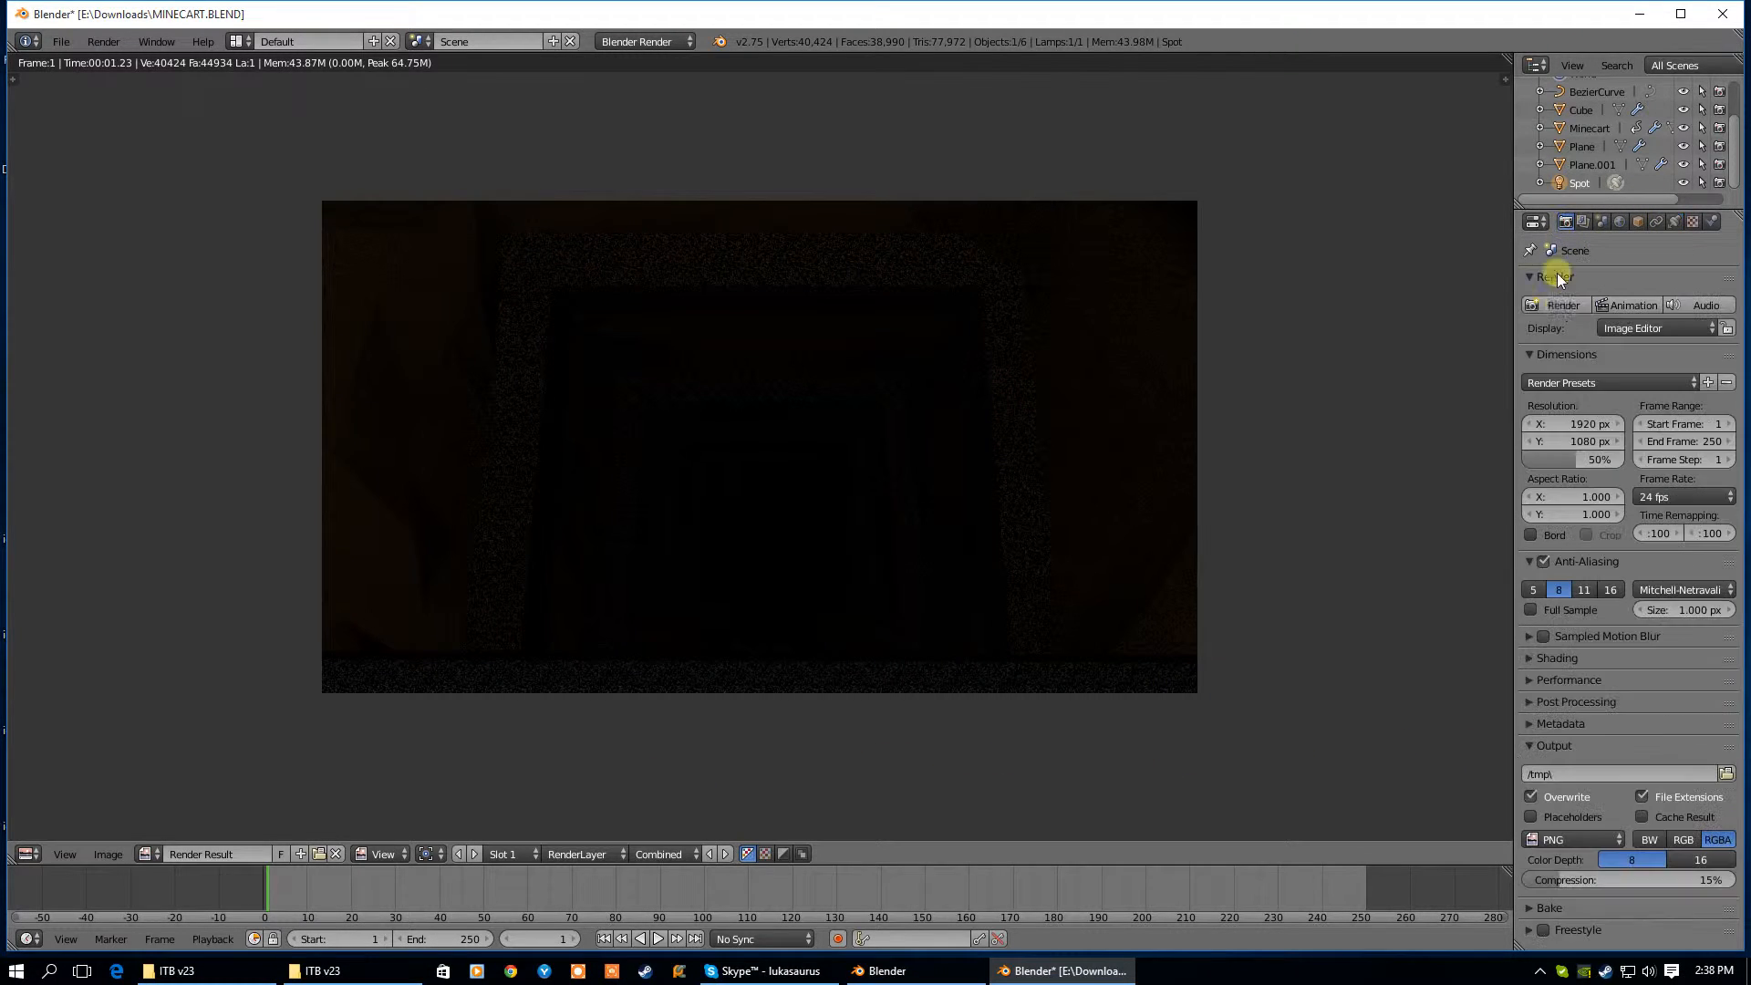
{"action": "left_click", "coordinate": [1559, 308]}
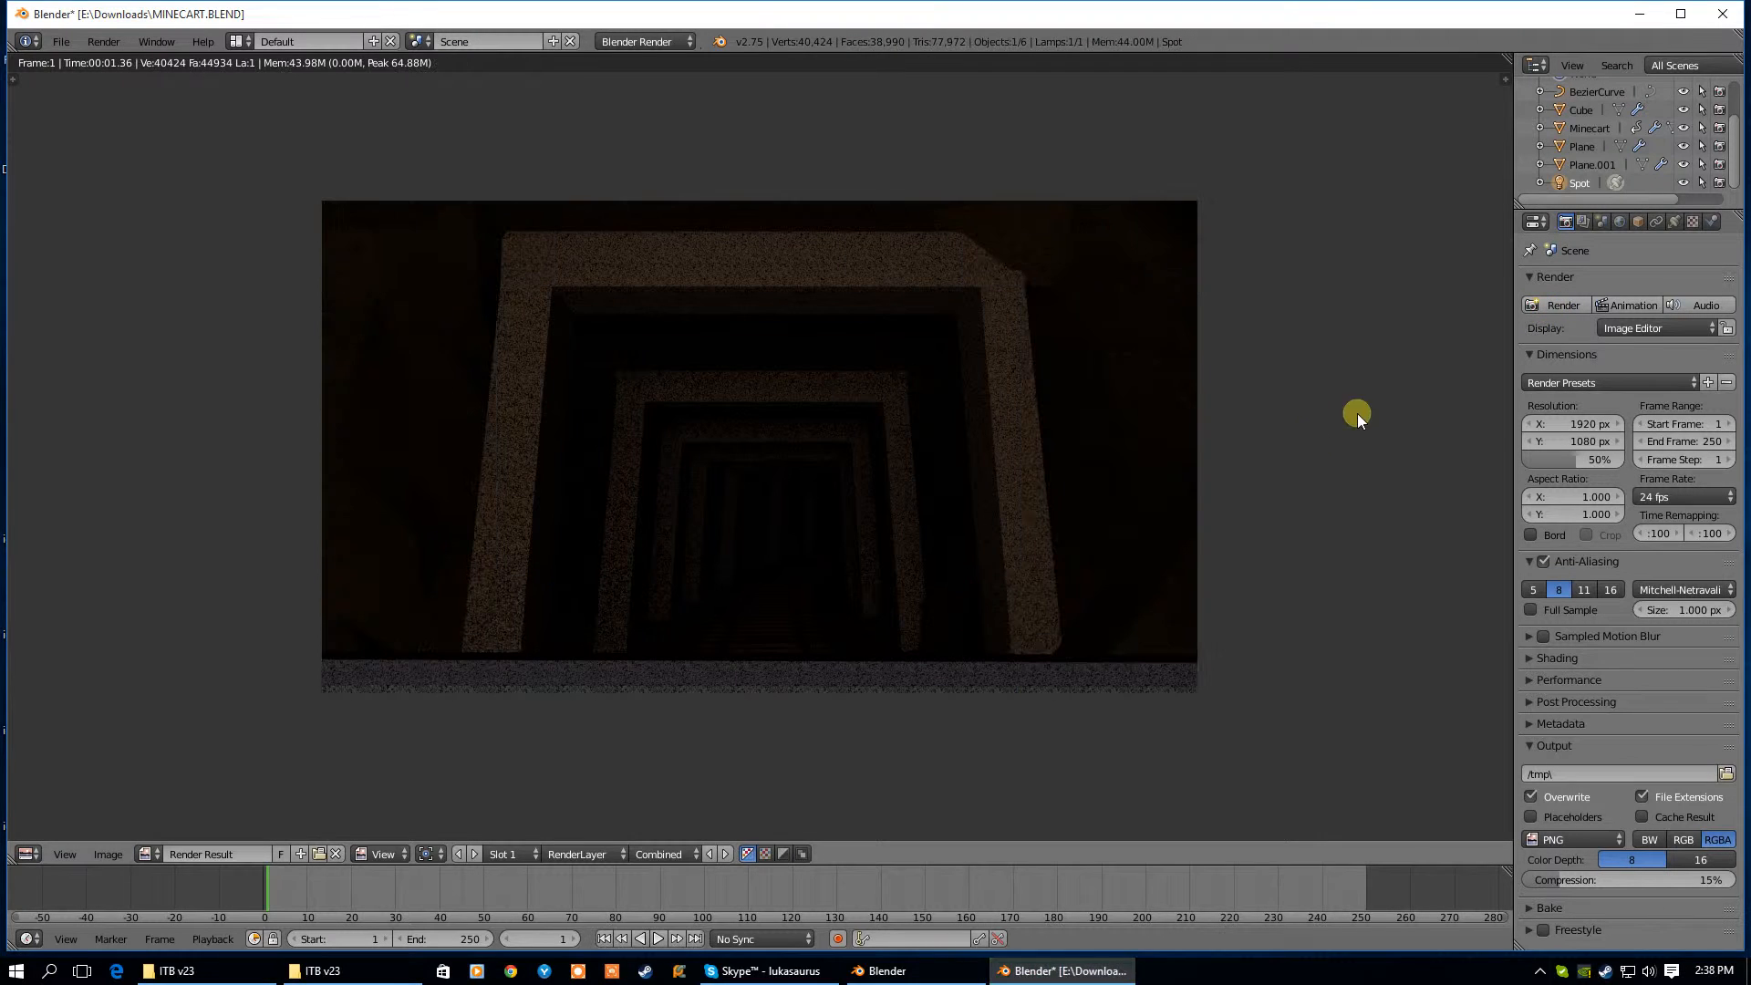
Refine the spot lamp's ray shadow through test renders, setting the soft size to 0.174 and the samples to 4
{"action": "left_click", "coordinate": [1675, 222]}
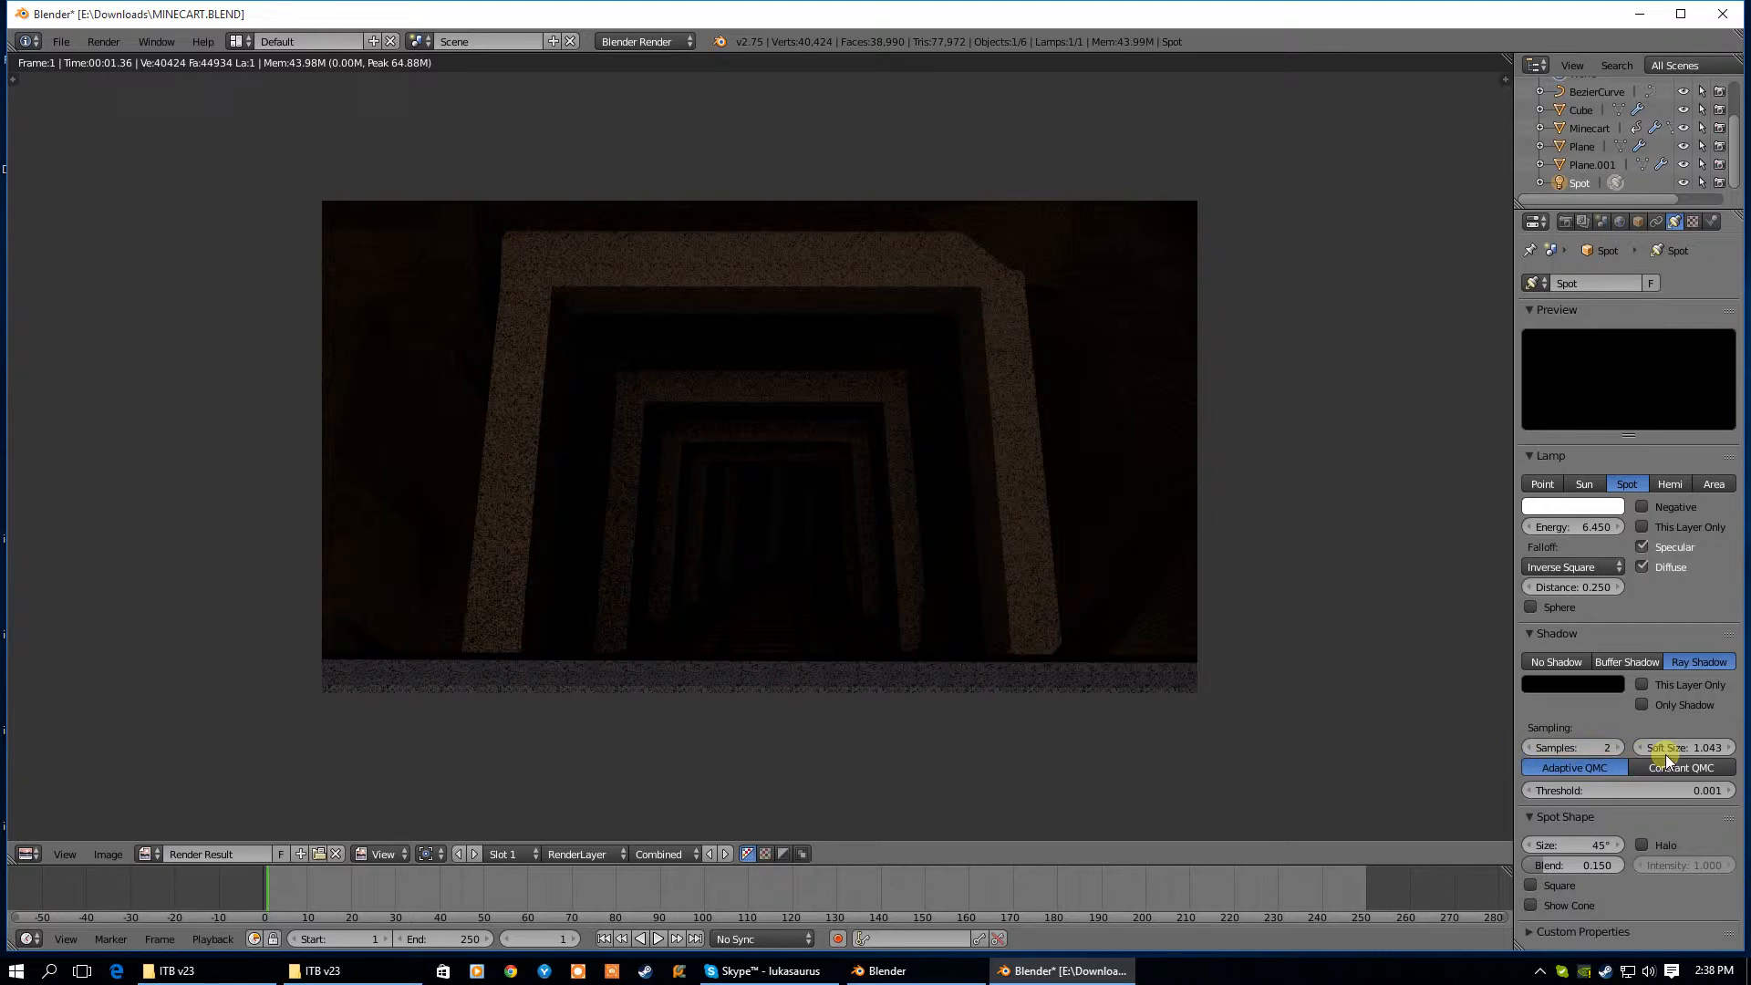
{"action": "left_click_drag", "start_coordinate": [1708, 748], "coordinate": [1078, 759]}
{"action": "left_click", "coordinate": [1563, 222]}
{"action": "left_click", "coordinate": [1557, 305]}
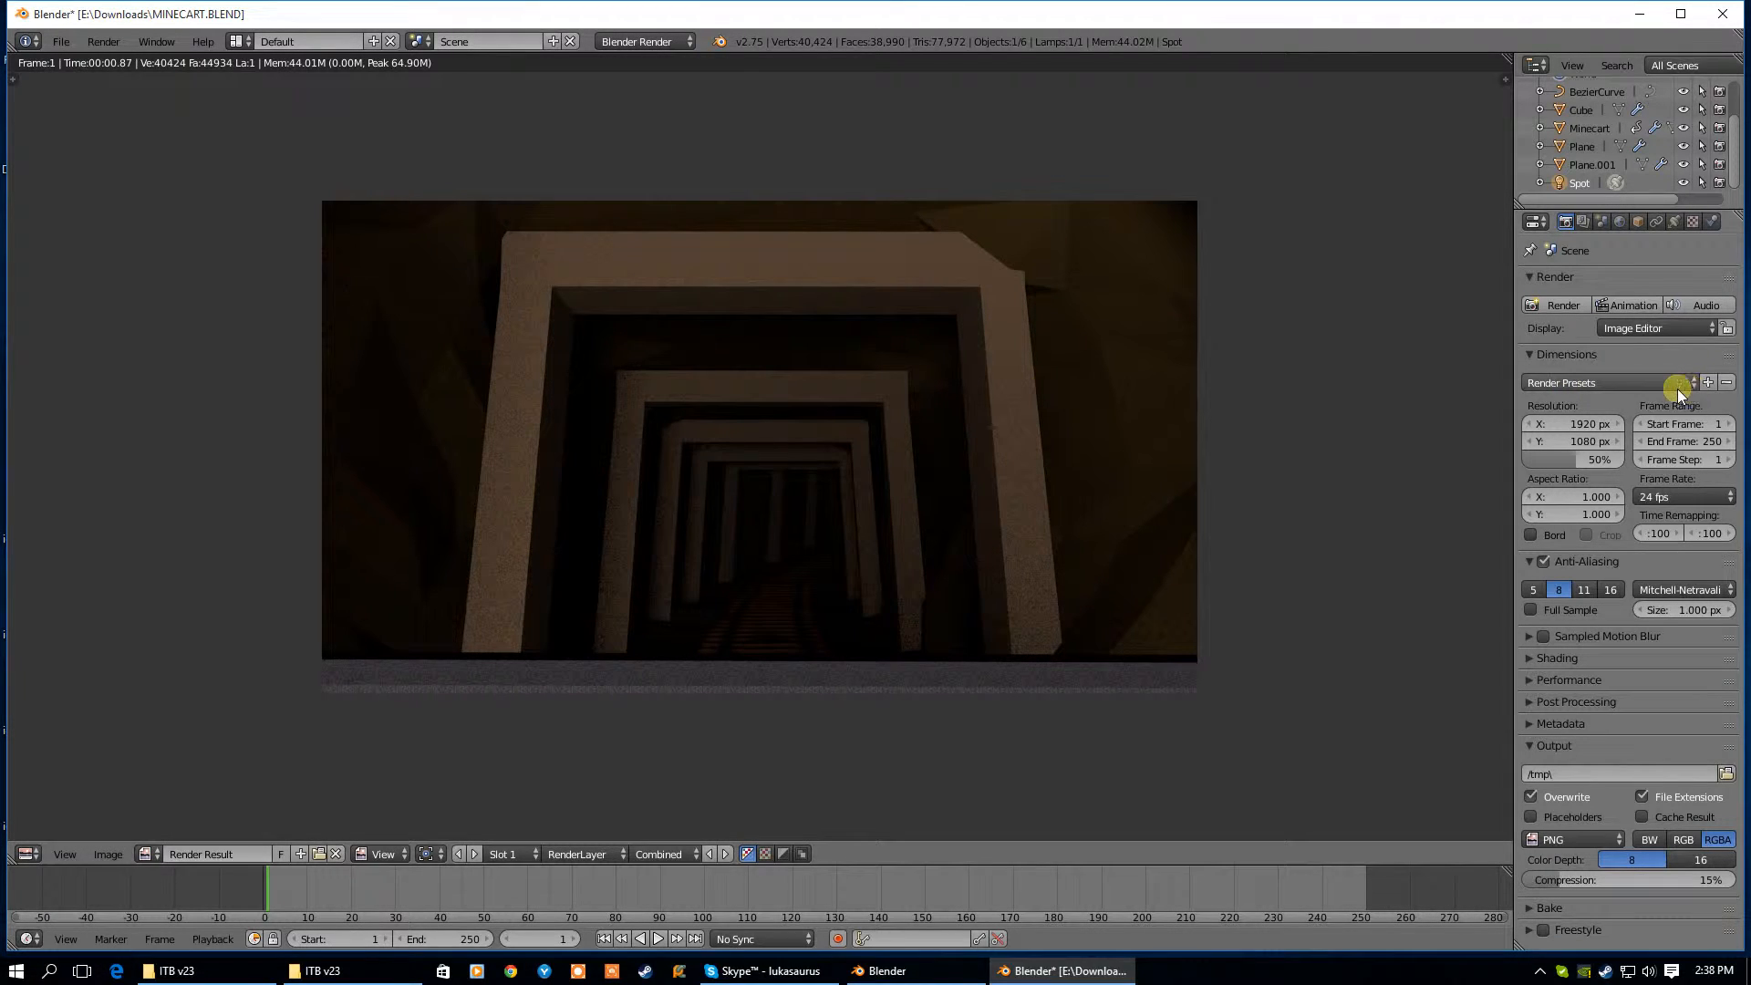
{"action": "left_click", "coordinate": [1675, 224]}
{"action": "left_click_drag", "start_coordinate": [1709, 751], "coordinate": [1623, 770]}
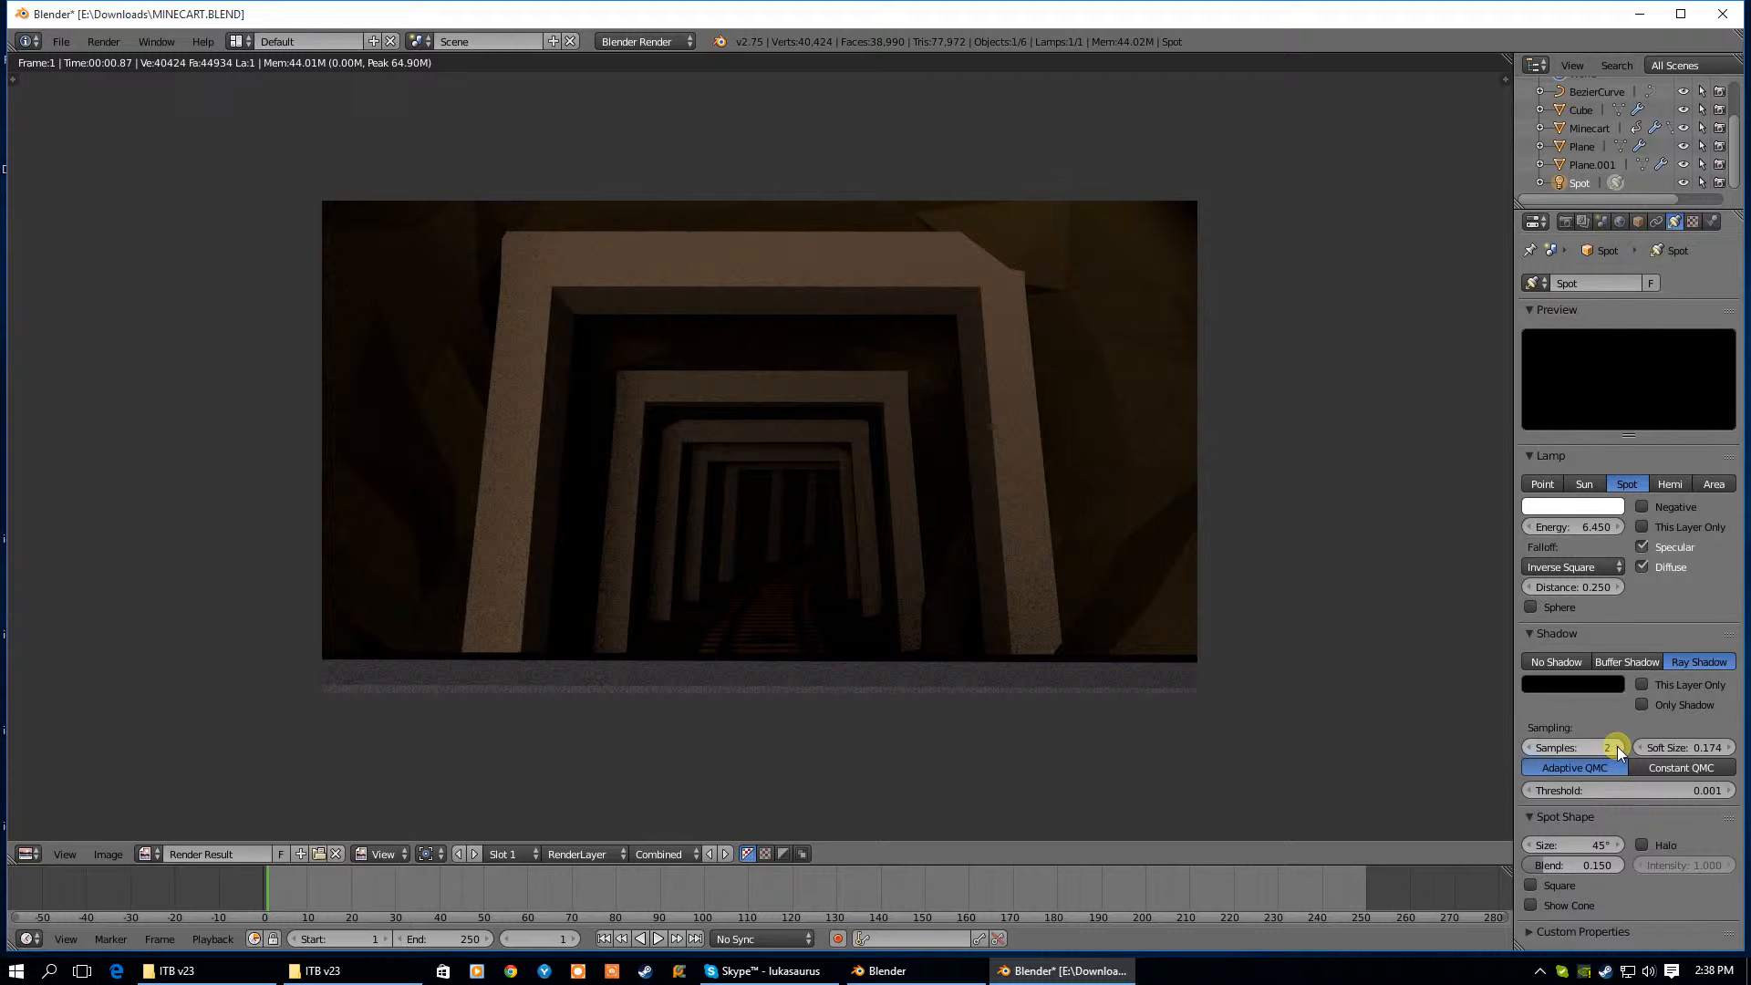
{"action": "left_click", "coordinate": [1565, 221]}
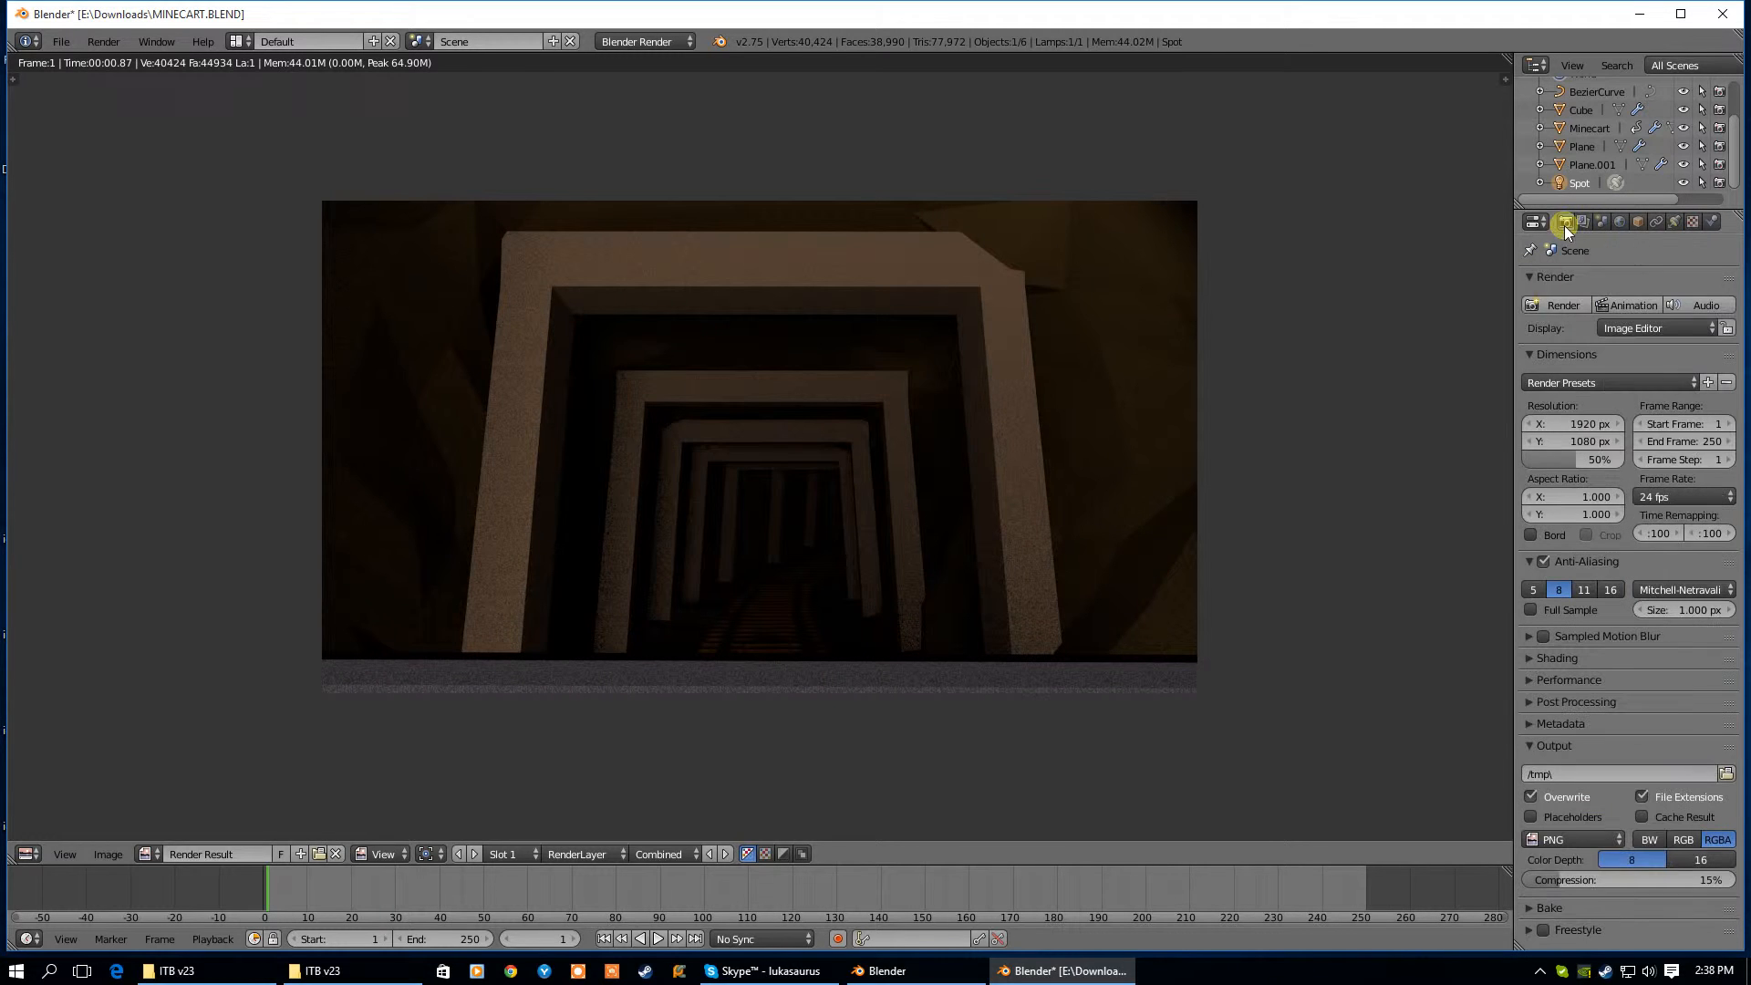
{"action": "left_click", "coordinate": [1536, 305]}
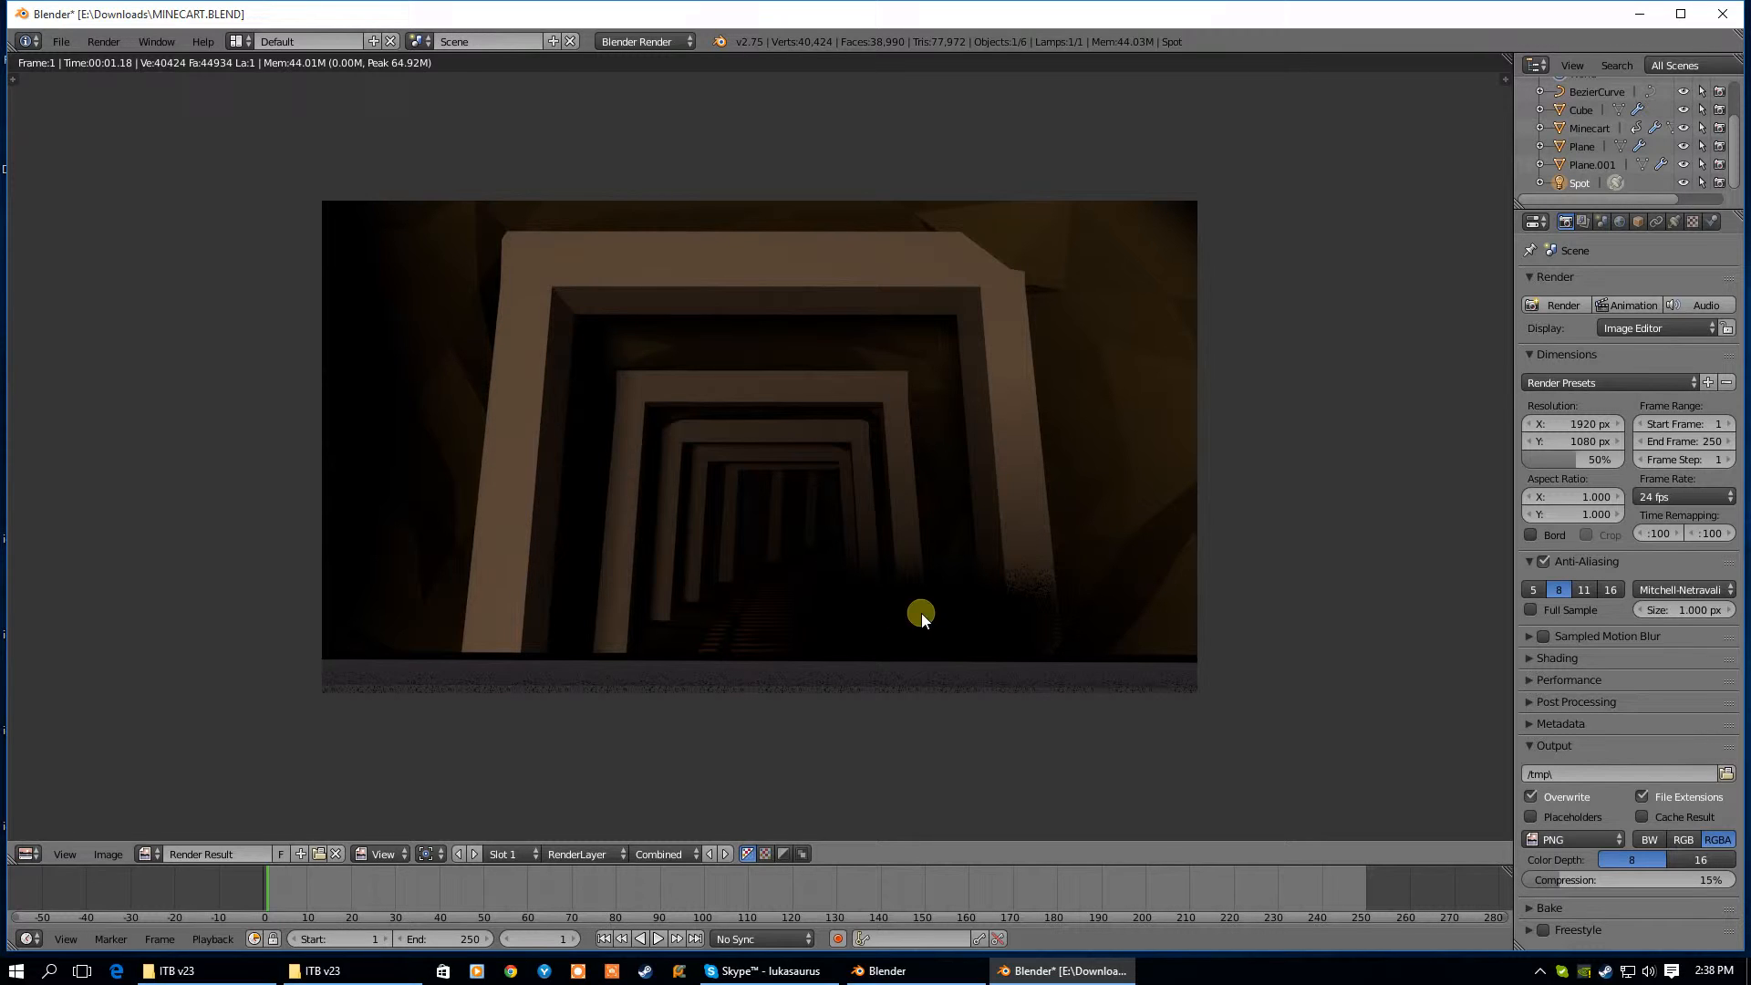
Enable ambient occlusion for the world with Multiply blending and render the scene
{"action": "left_click", "coordinate": [1620, 222]}
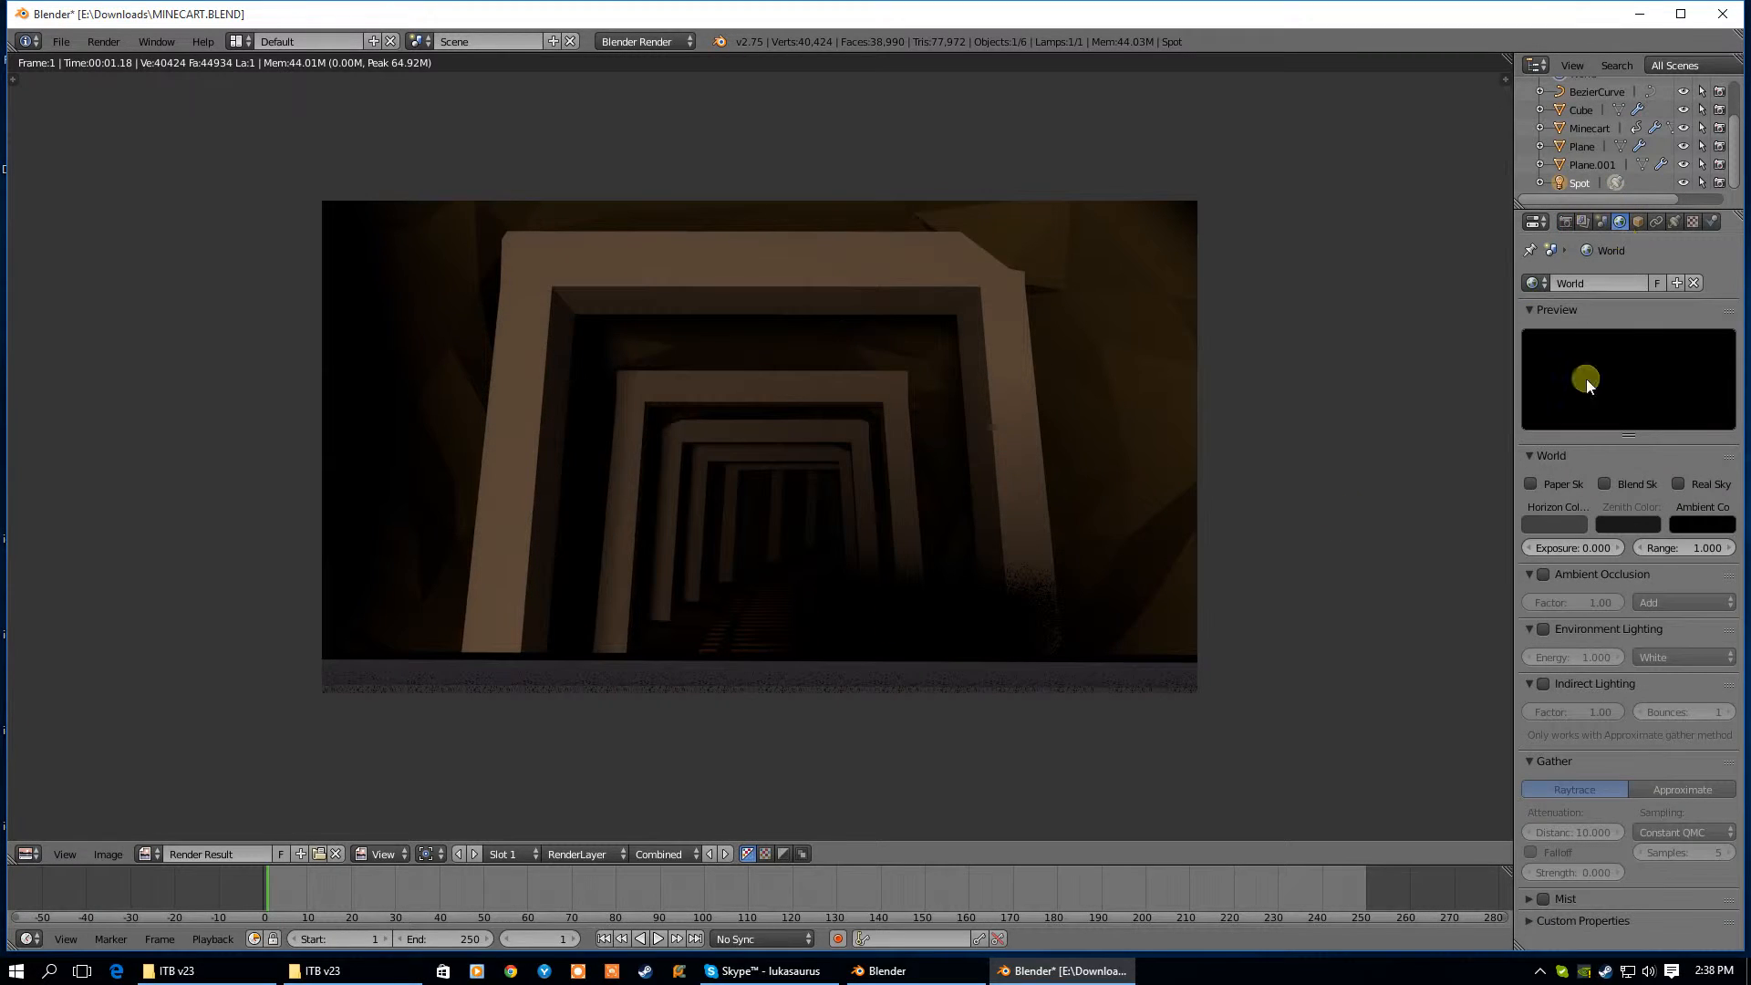
{"action": "left_click", "coordinate": [1539, 576]}
{"action": "left_click", "coordinate": [1670, 602]}
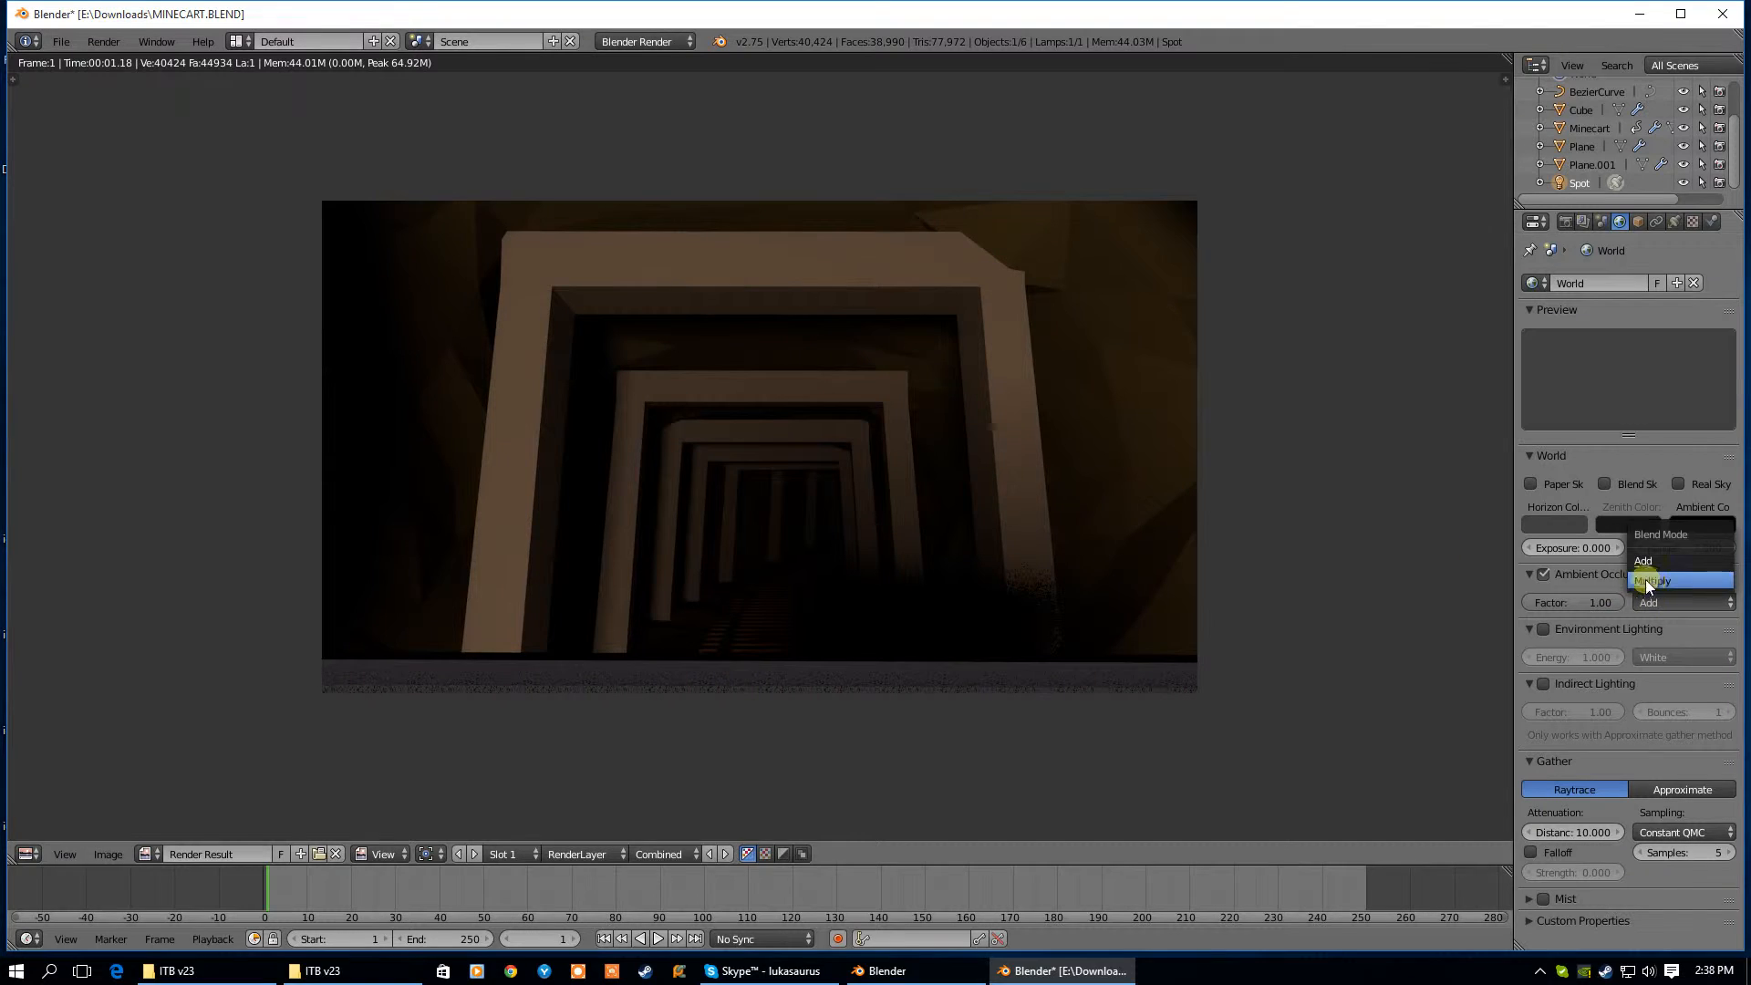
{"action": "left_click", "coordinate": [1646, 578]}
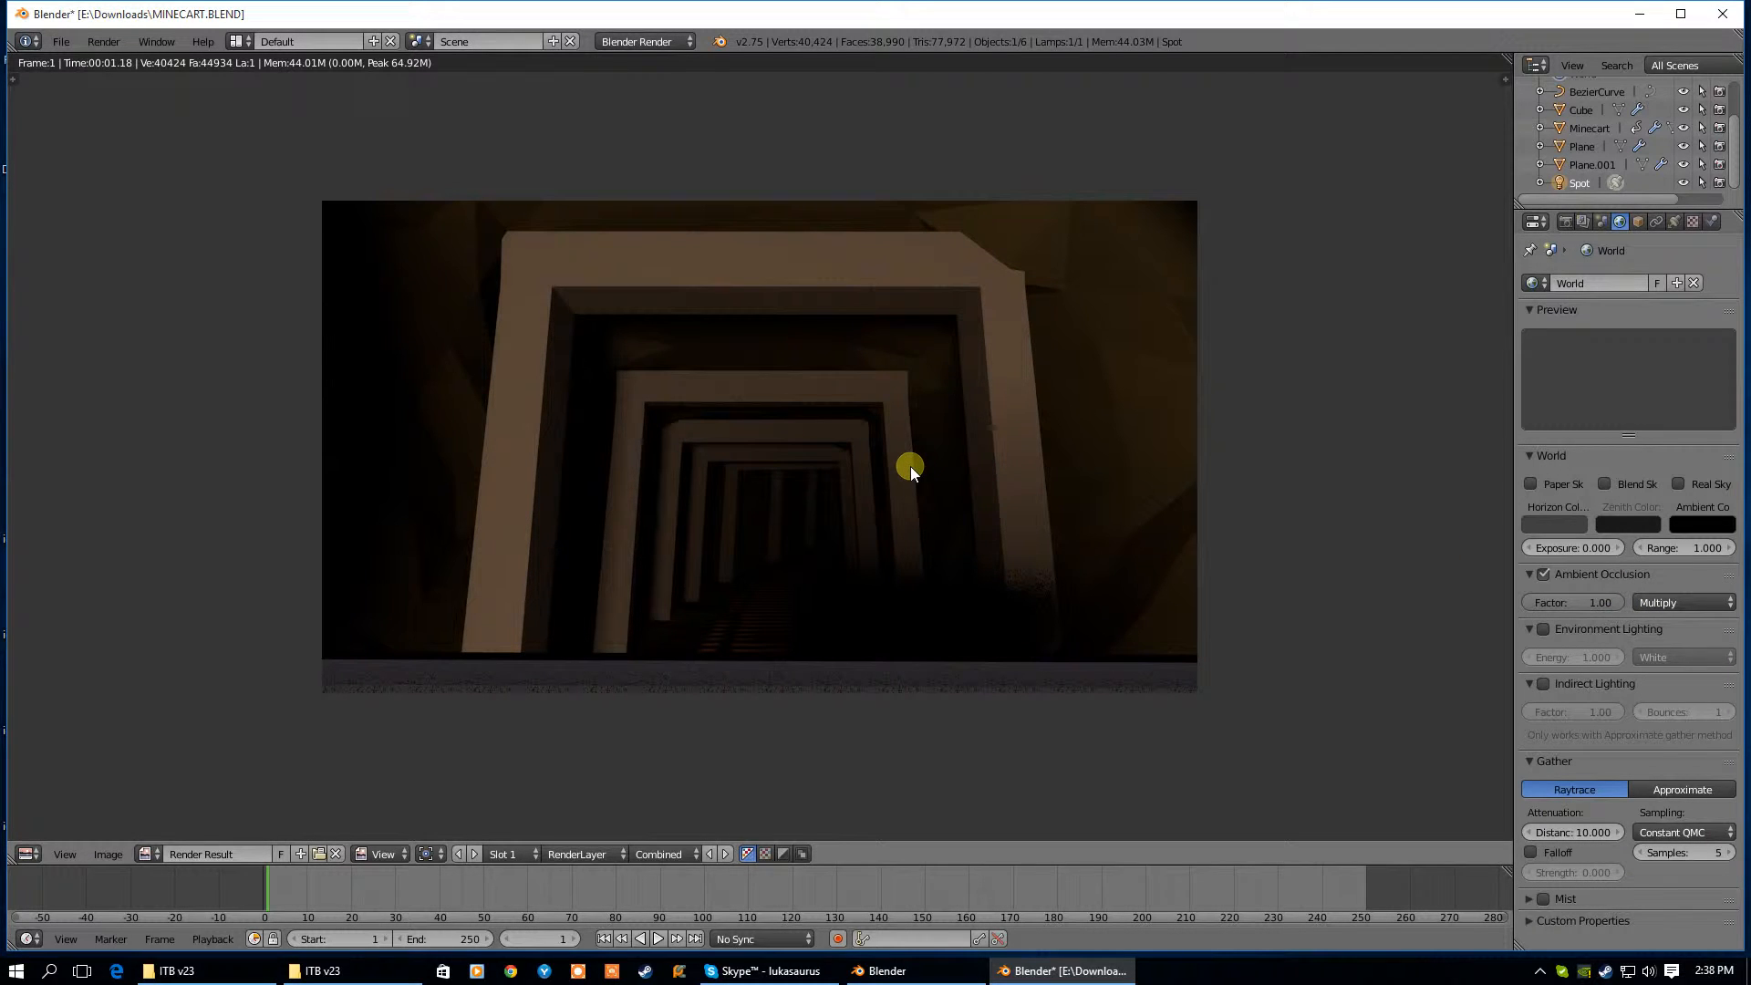
{"action": "left_click", "coordinate": [1567, 223]}
{"action": "left_click", "coordinate": [1552, 307]}
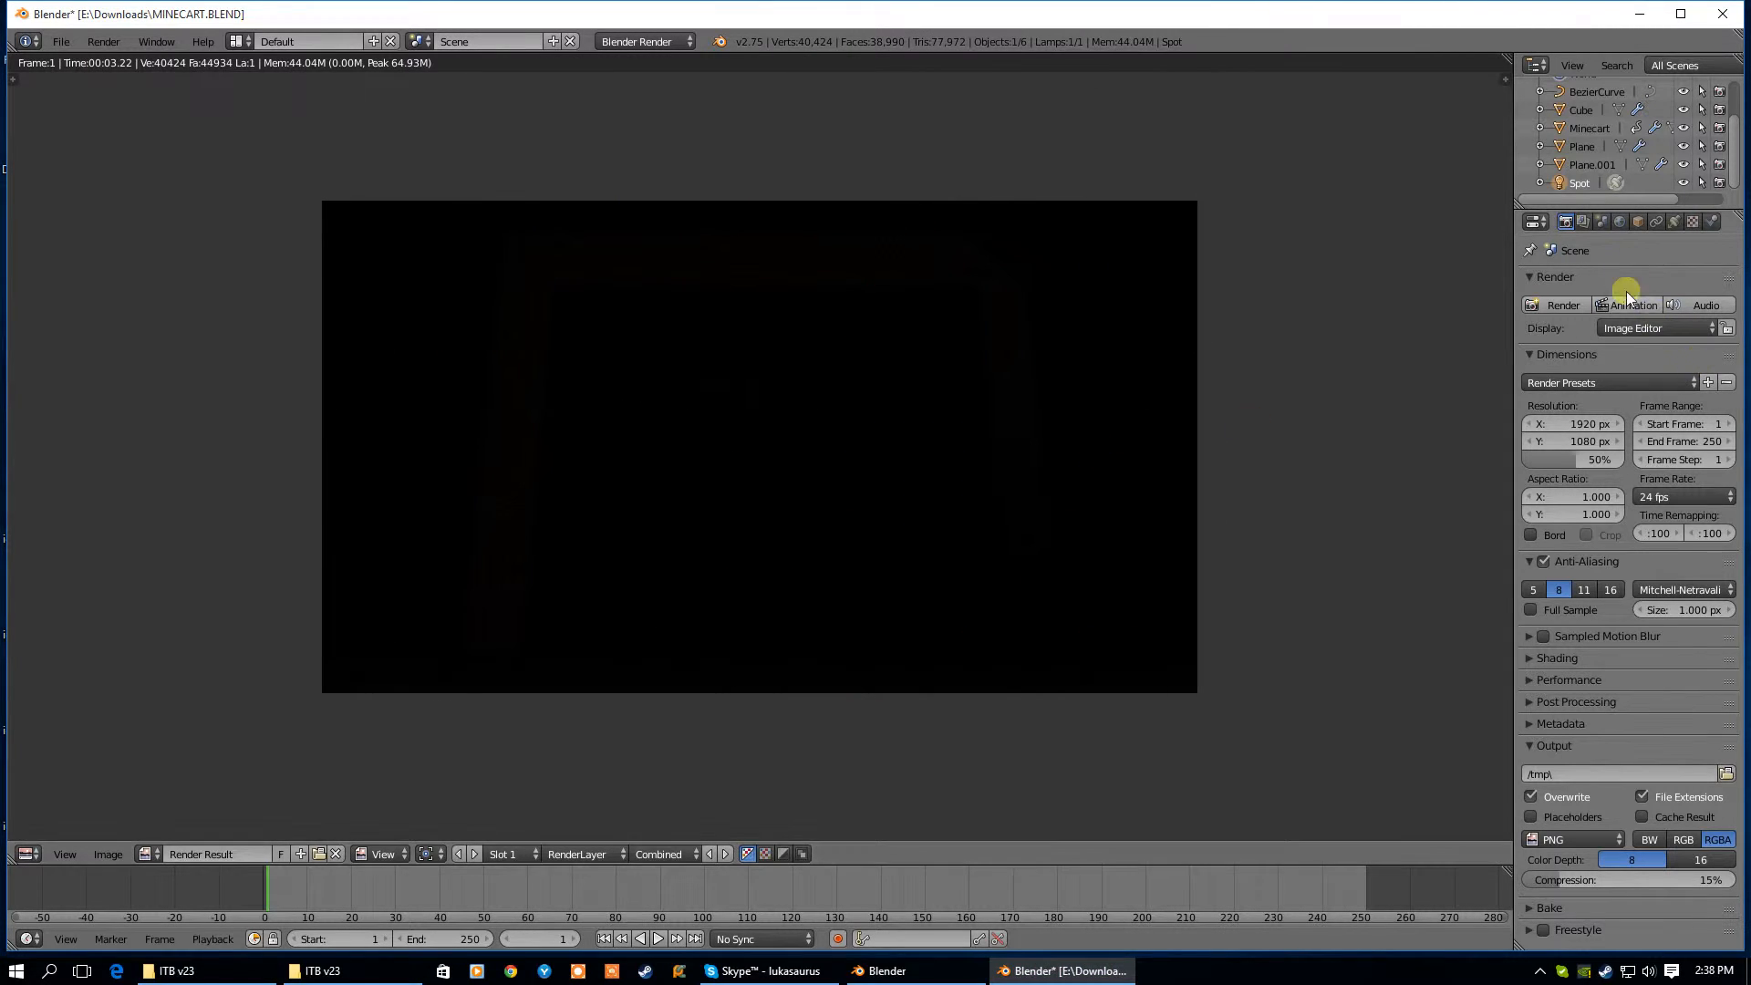
Set the spot lamp's falloff distance to 2.600 and render the scene
{"action": "left_click", "coordinate": [1675, 224]}
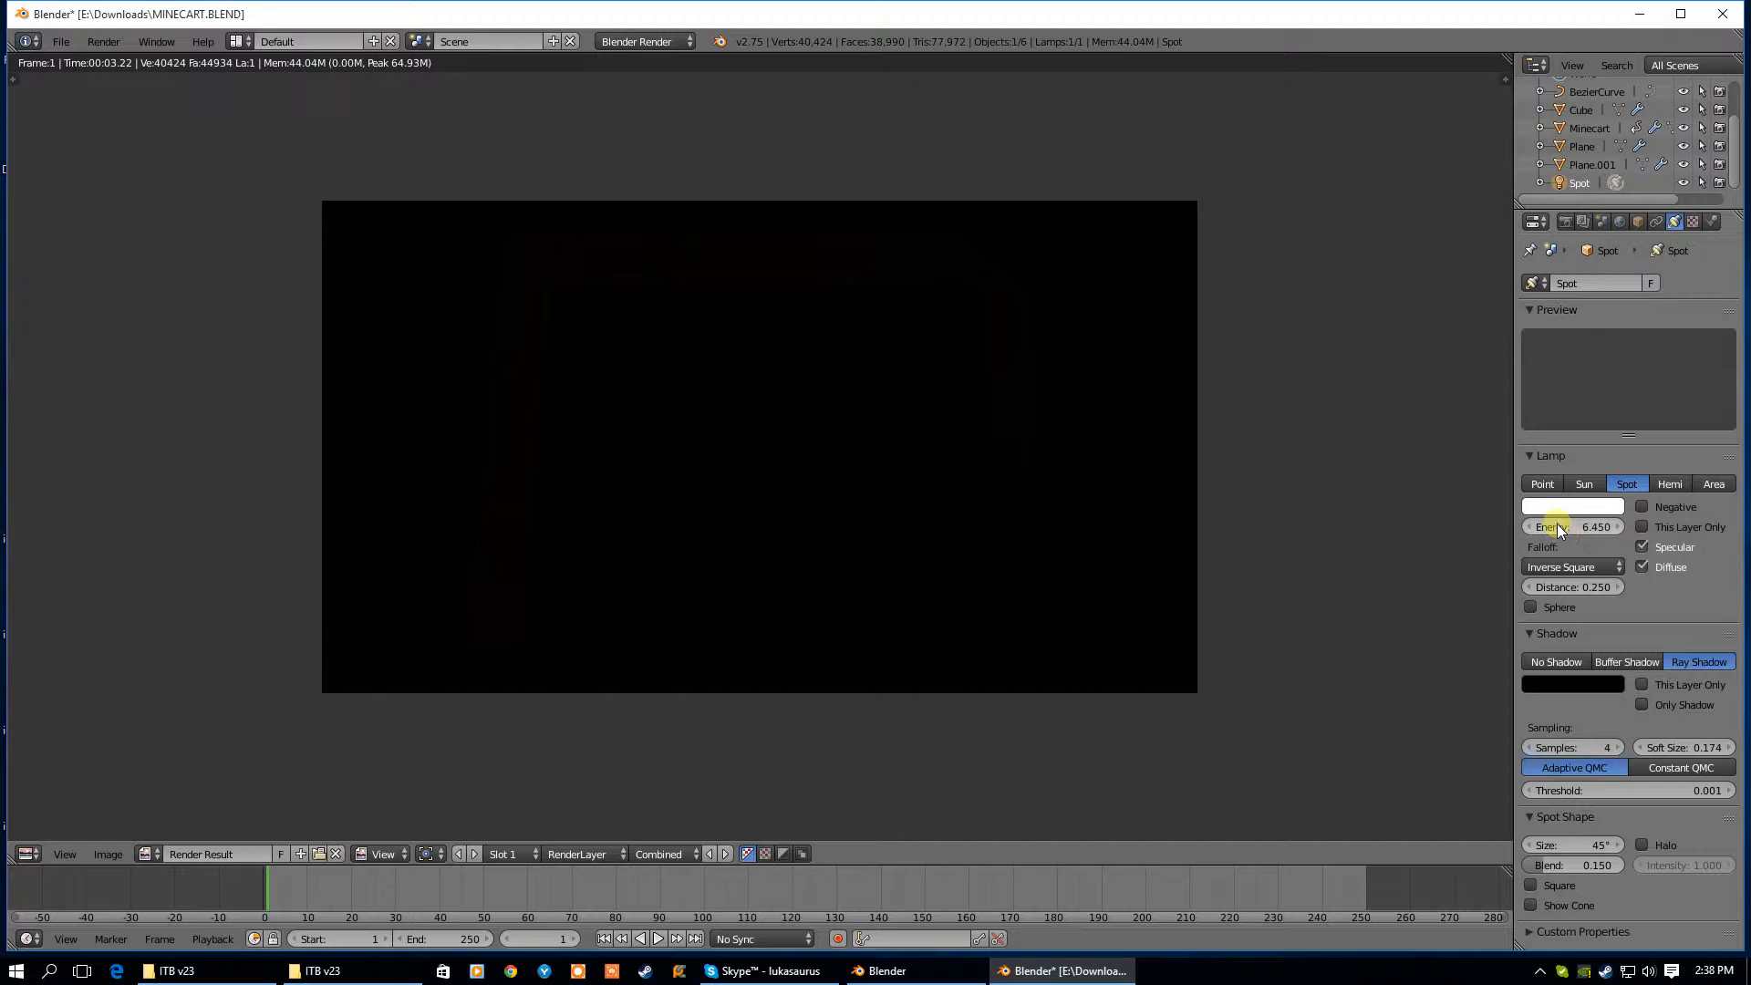
{"action": "left_click_drag", "start_coordinate": [1568, 587], "coordinate": [49, 591]}
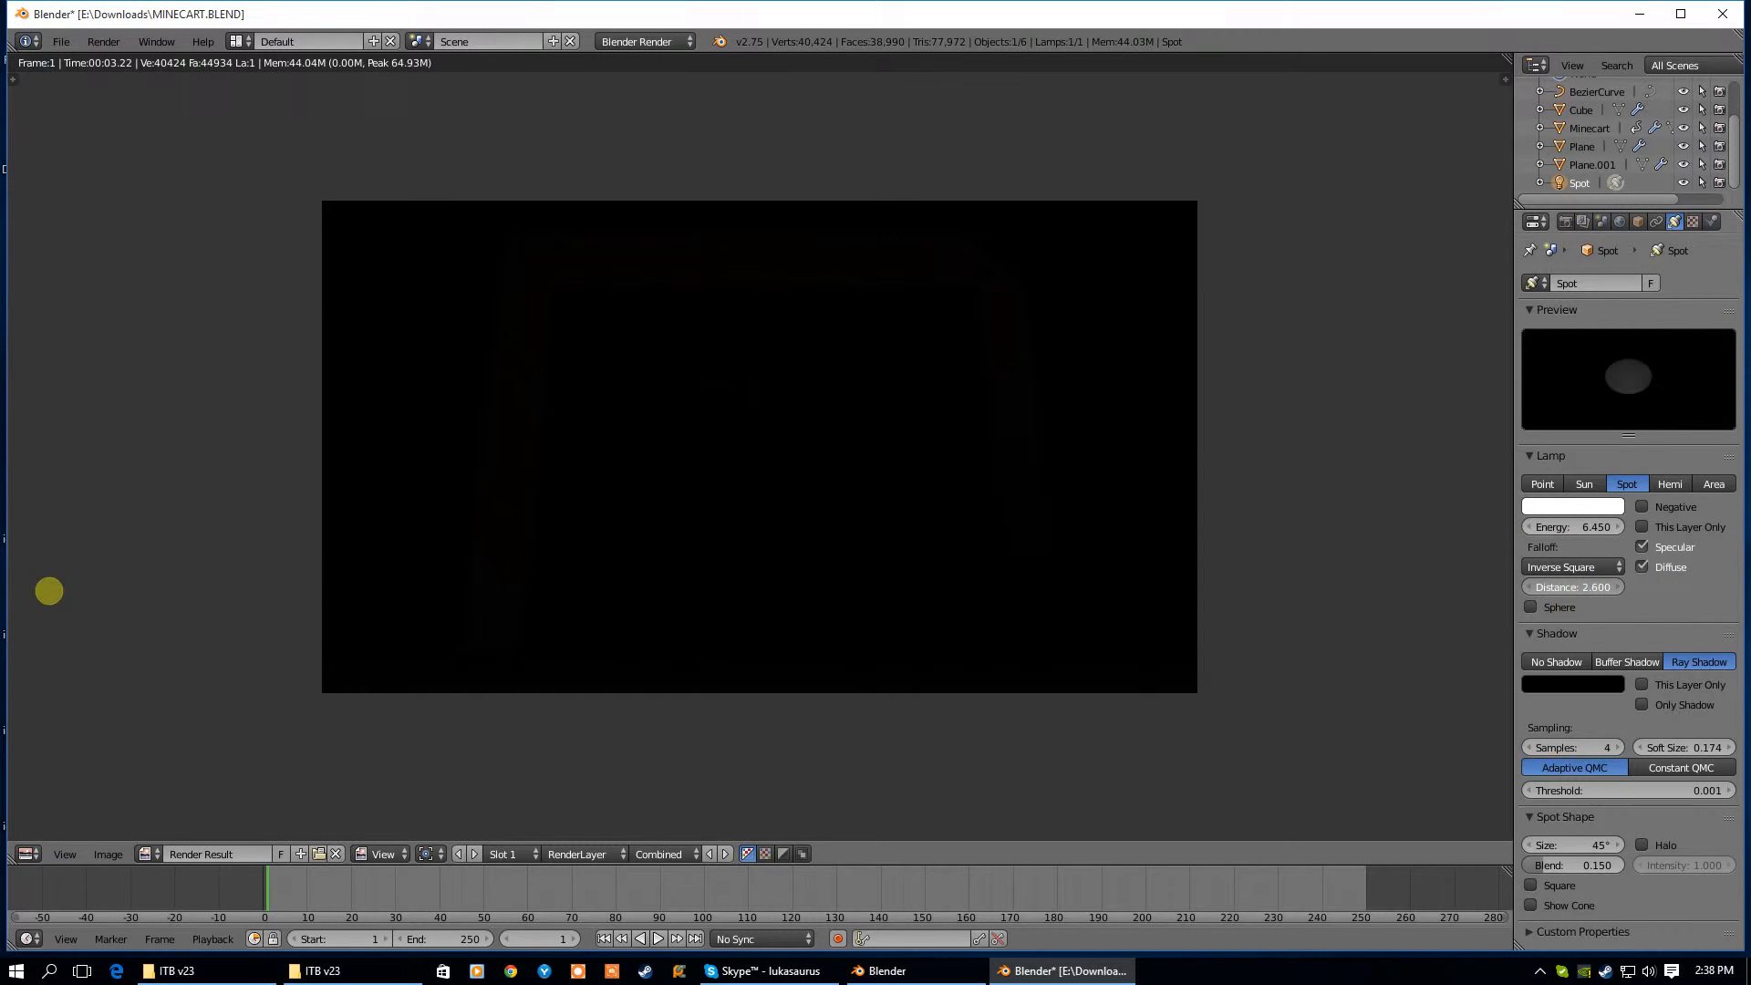
{"action": "key", "text": "F12"}
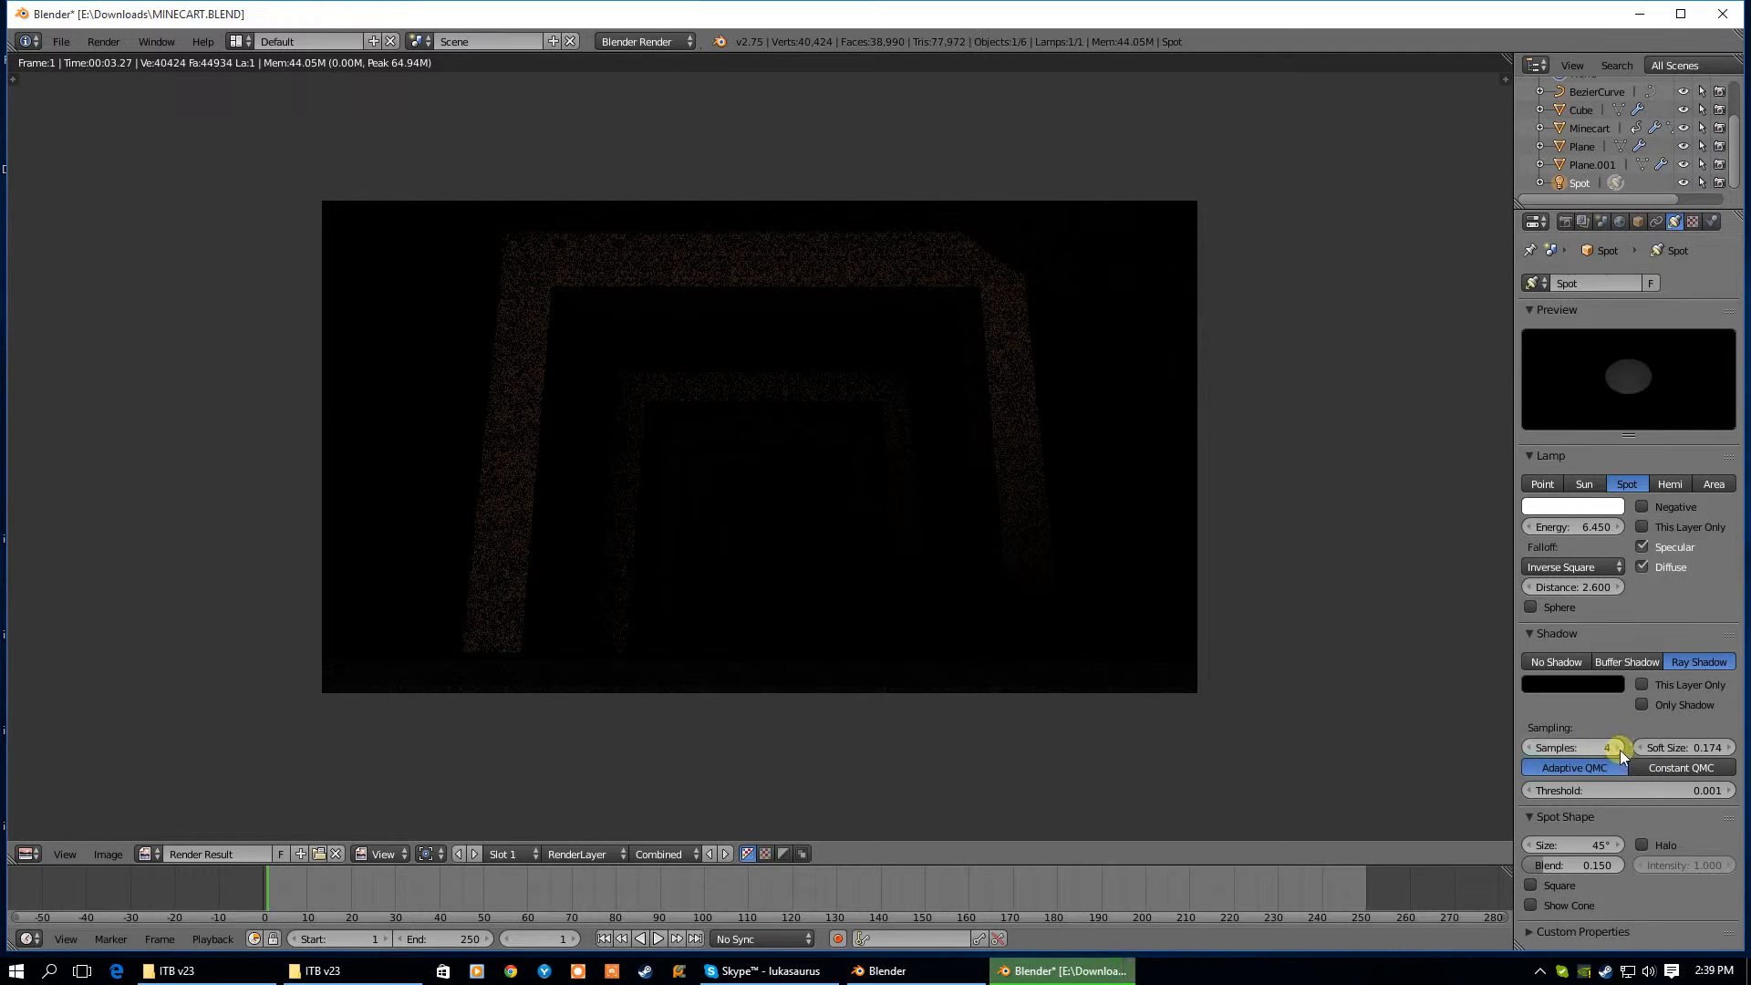
Try the spot lamp with no shadow and with buffer shadow in test renders, and return it to ray shadow
{"action": "left_click", "coordinate": [1559, 662]}
{"action": "key", "text": "F12"}
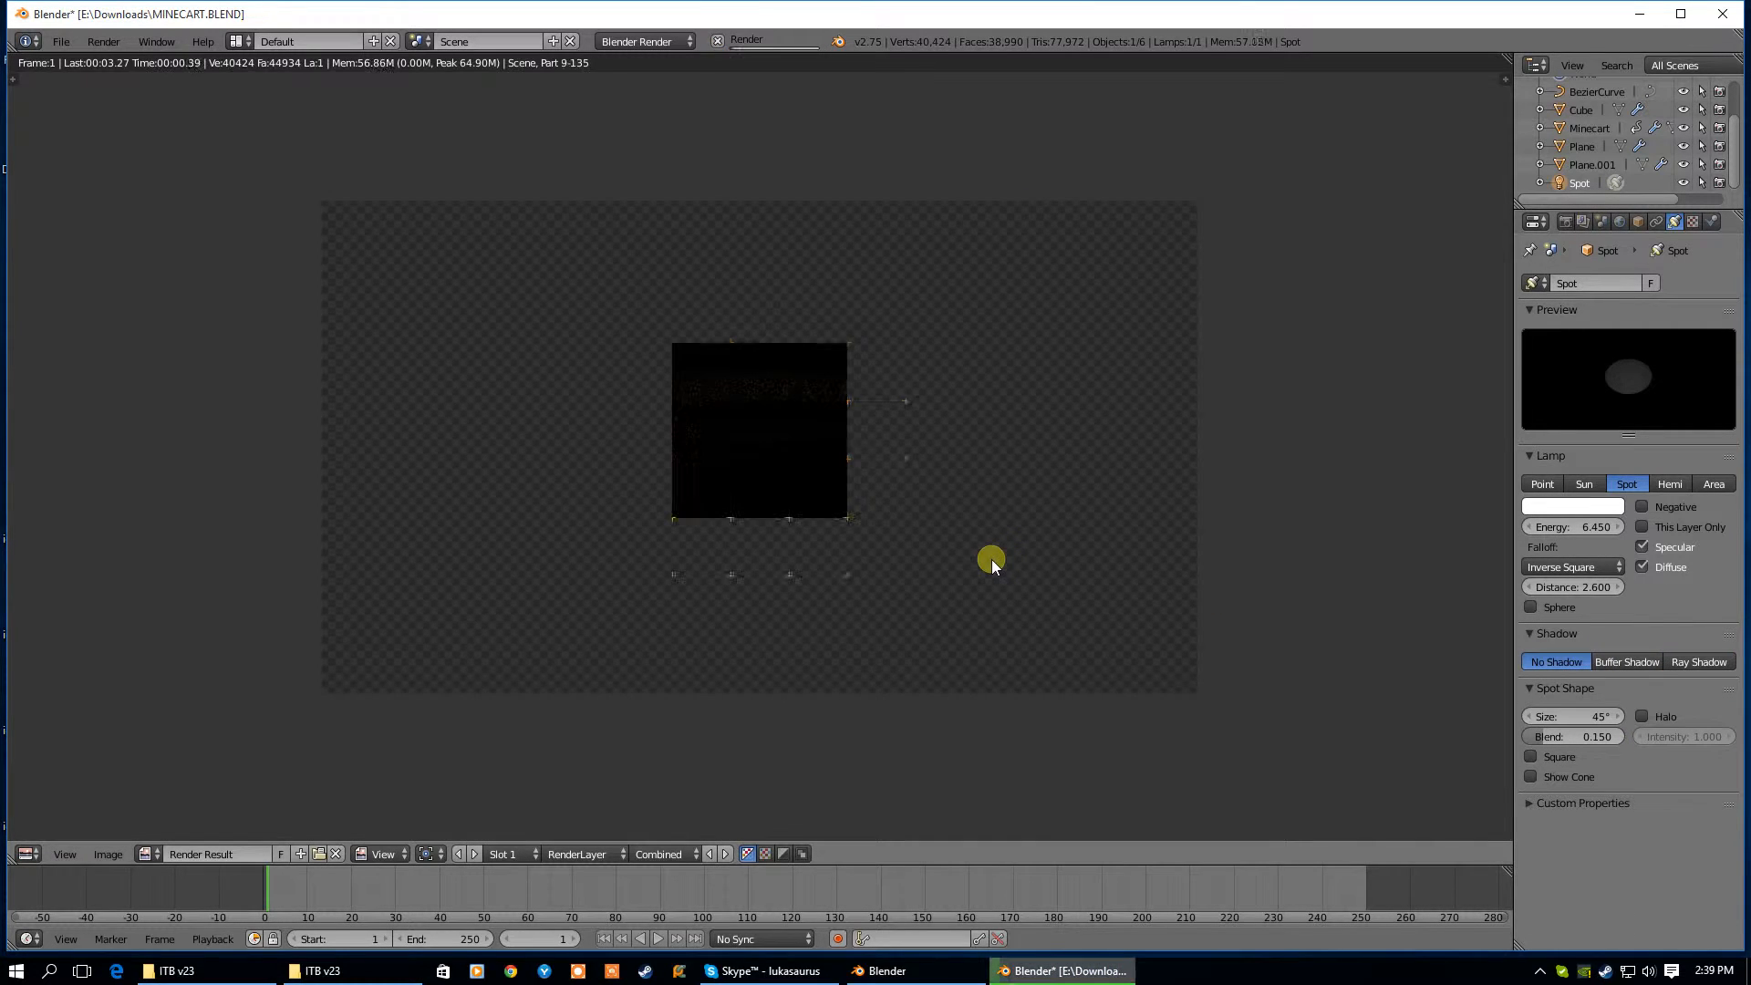
{"action": "left_click", "coordinate": [1597, 663]}
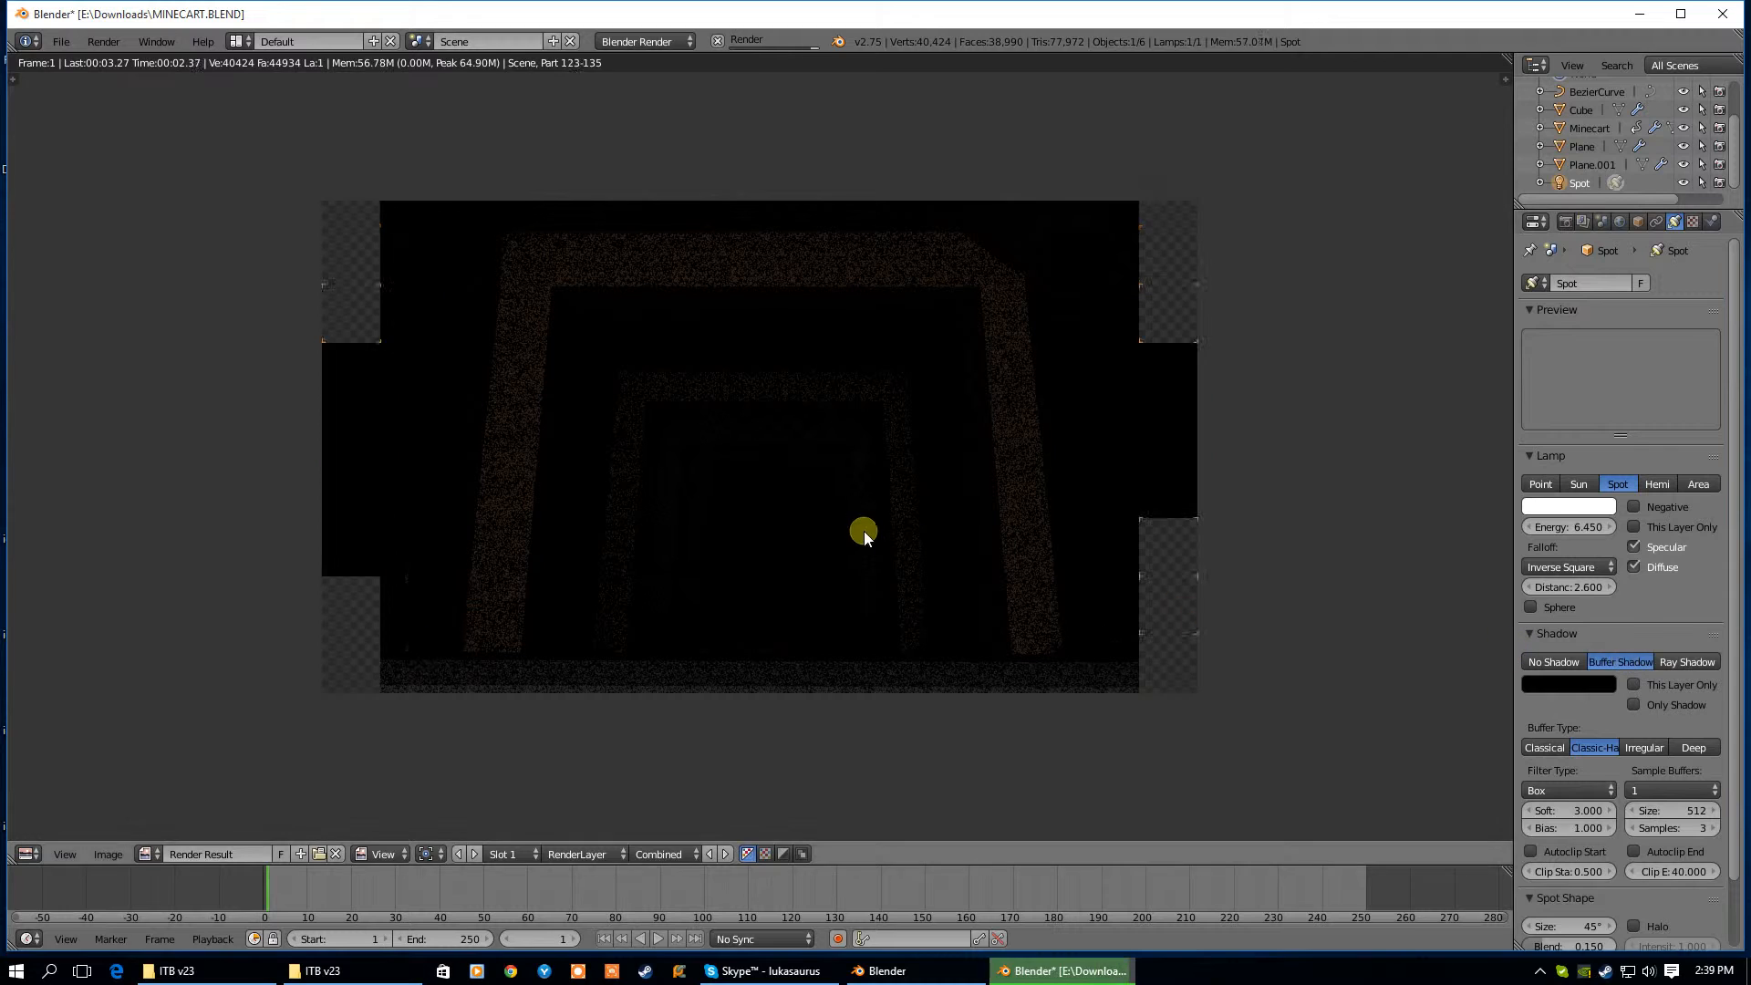
{"action": "key", "text": "F12"}
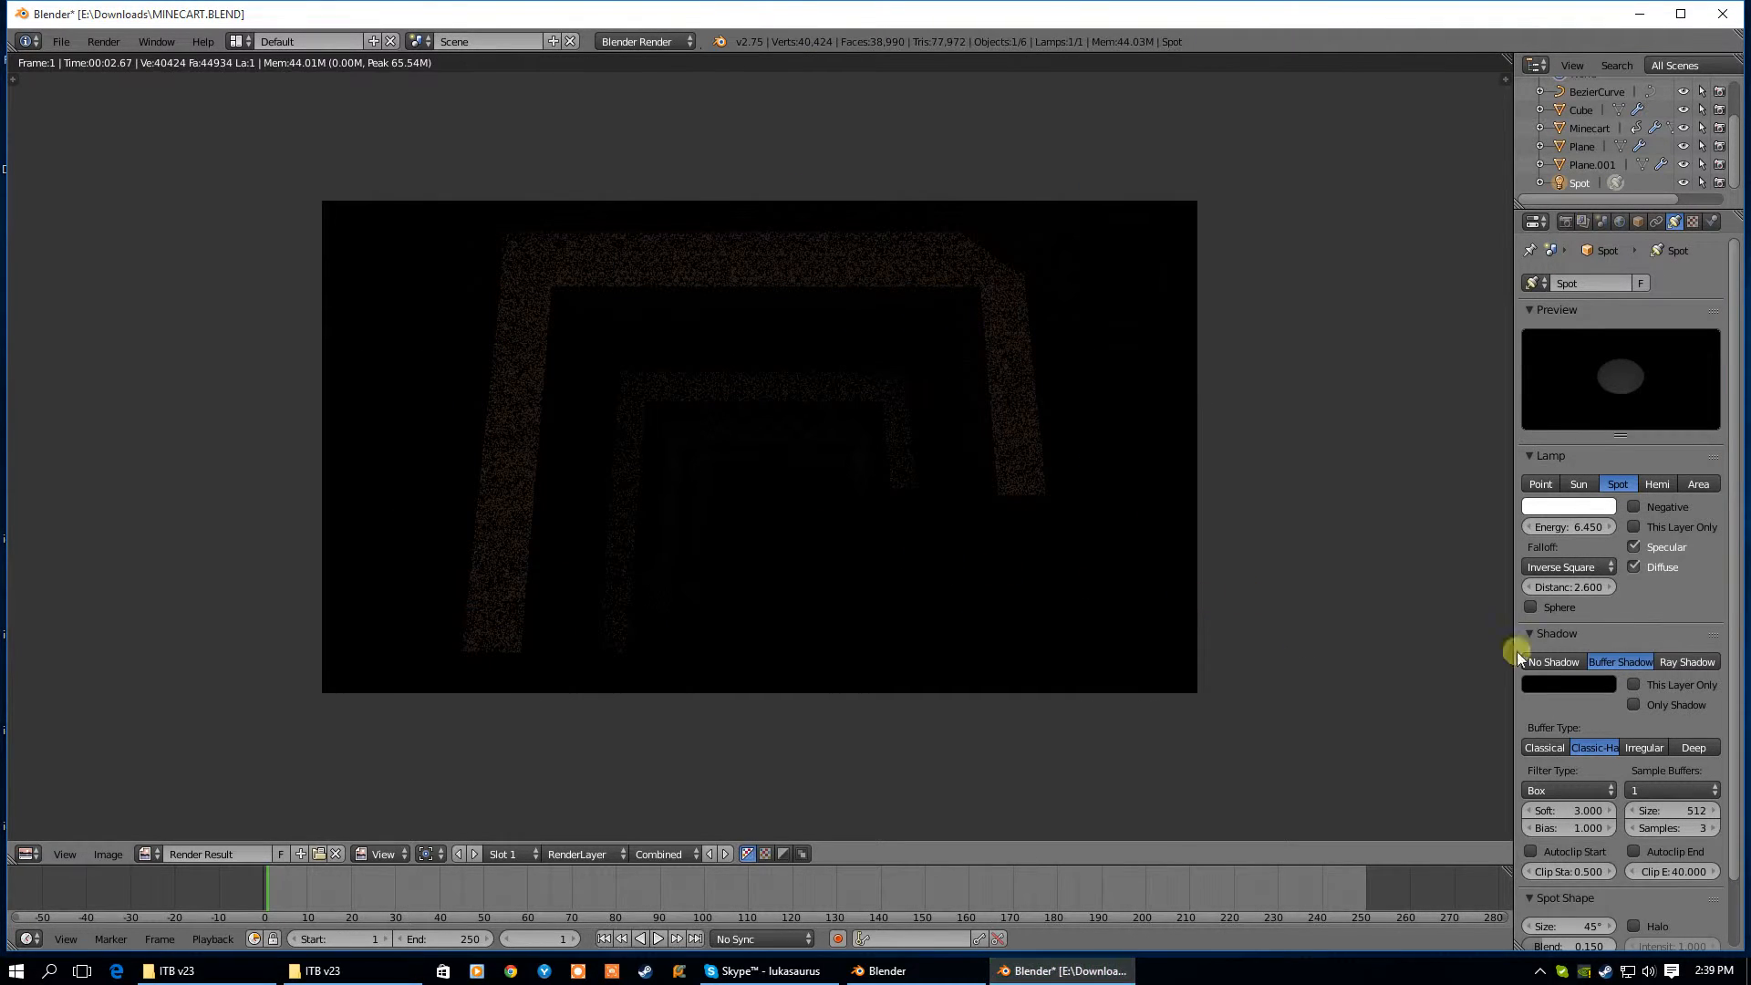
{"action": "left_click", "coordinate": [1678, 662]}
{"action": "key", "text": "F12"}
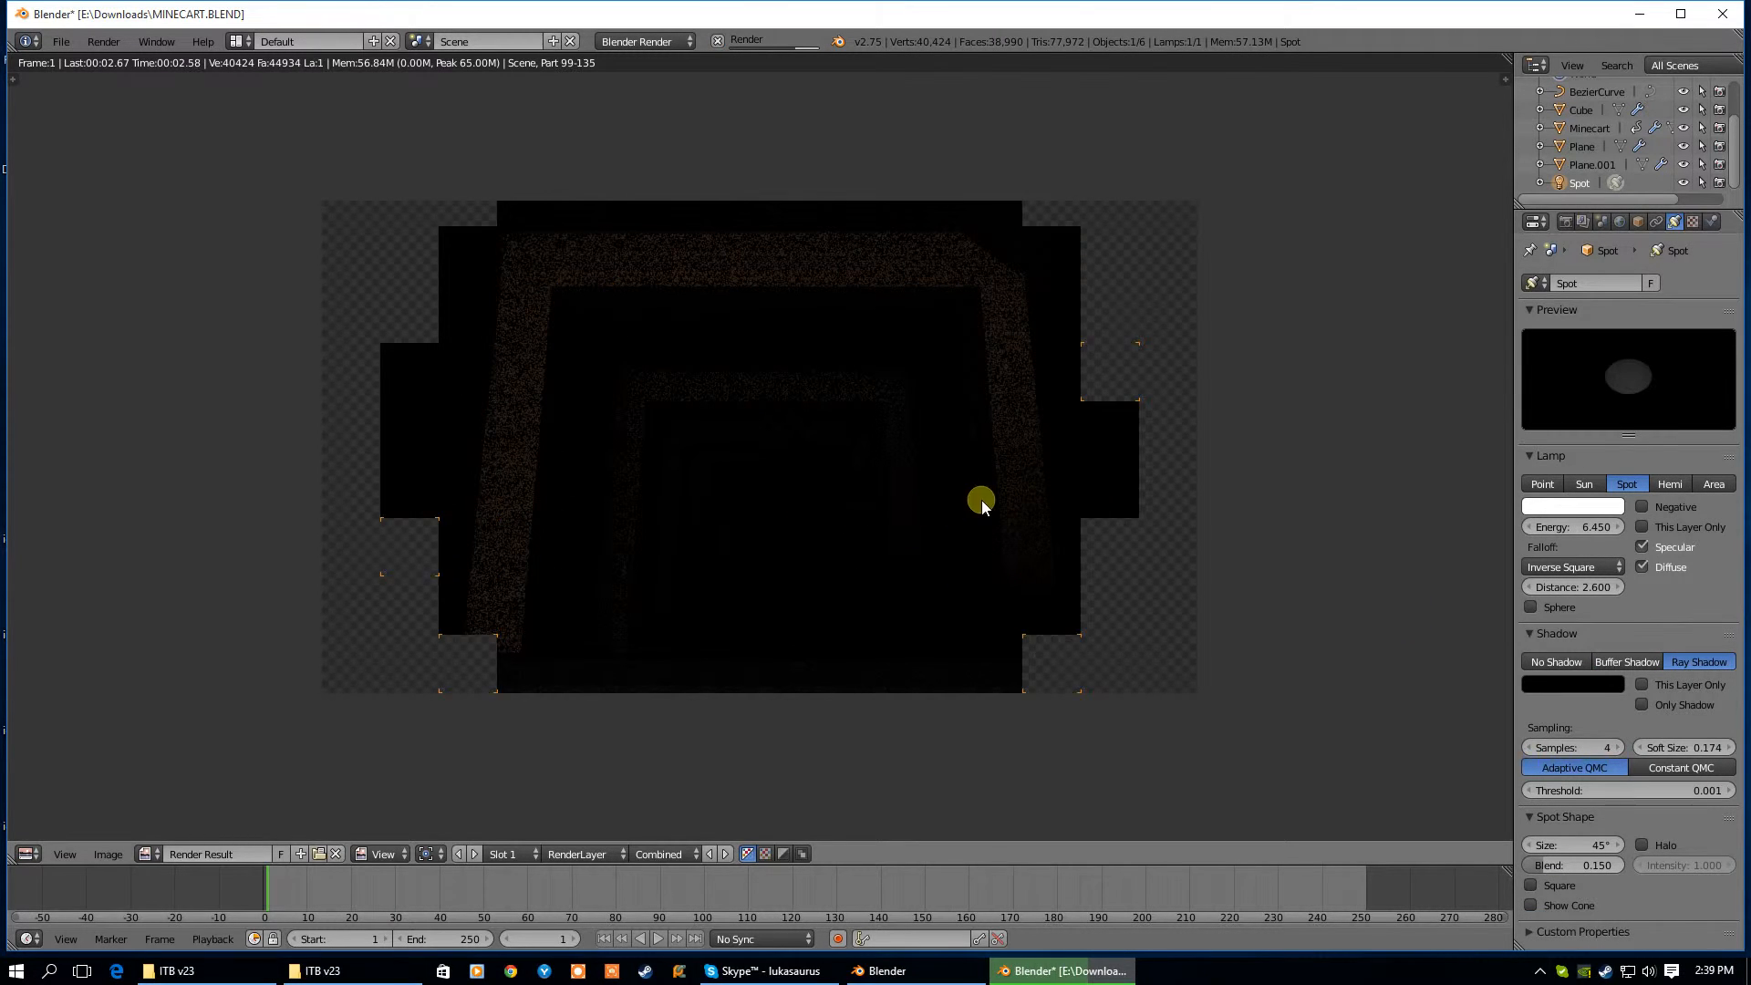
Try environment lighting with the default white colour in the world settings and render the scene
{"action": "left_click", "coordinate": [1619, 222]}
{"action": "left_click", "coordinate": [1543, 630]}
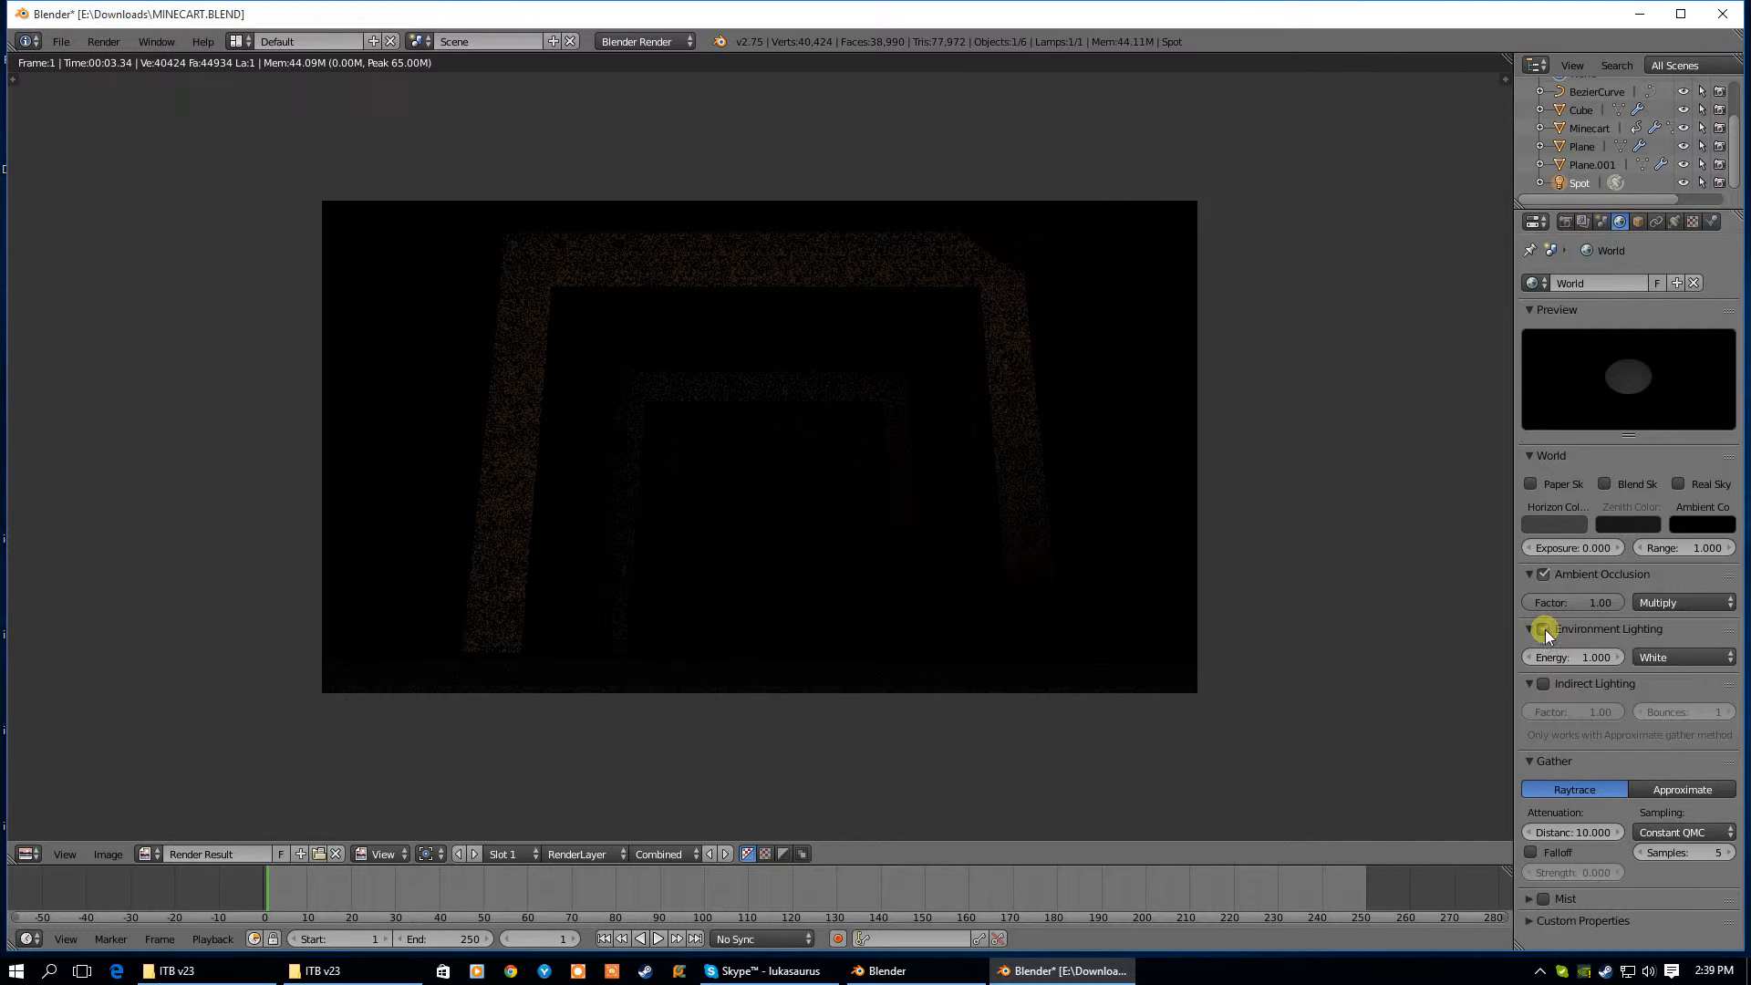
{"action": "key", "text": "F12"}
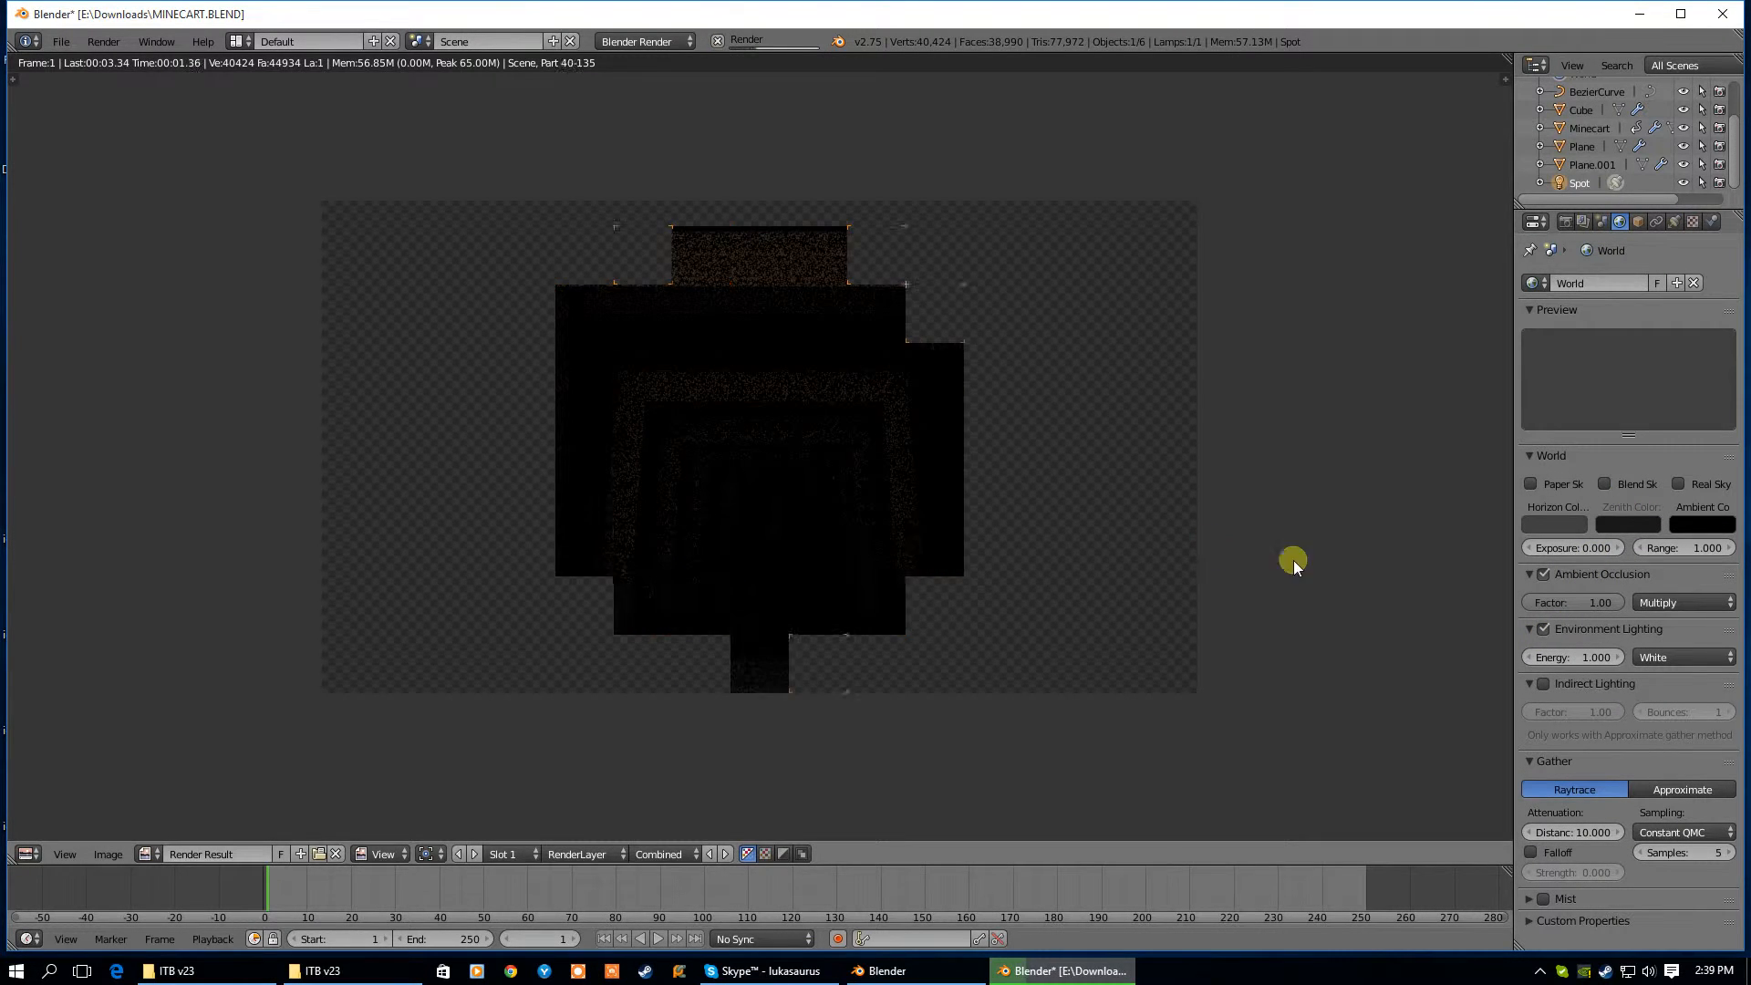
Set the ambient occlusion blend mode to Add and disable environment lighting, rendering the scene after each change
{"action": "left_click", "coordinate": [1656, 605]}
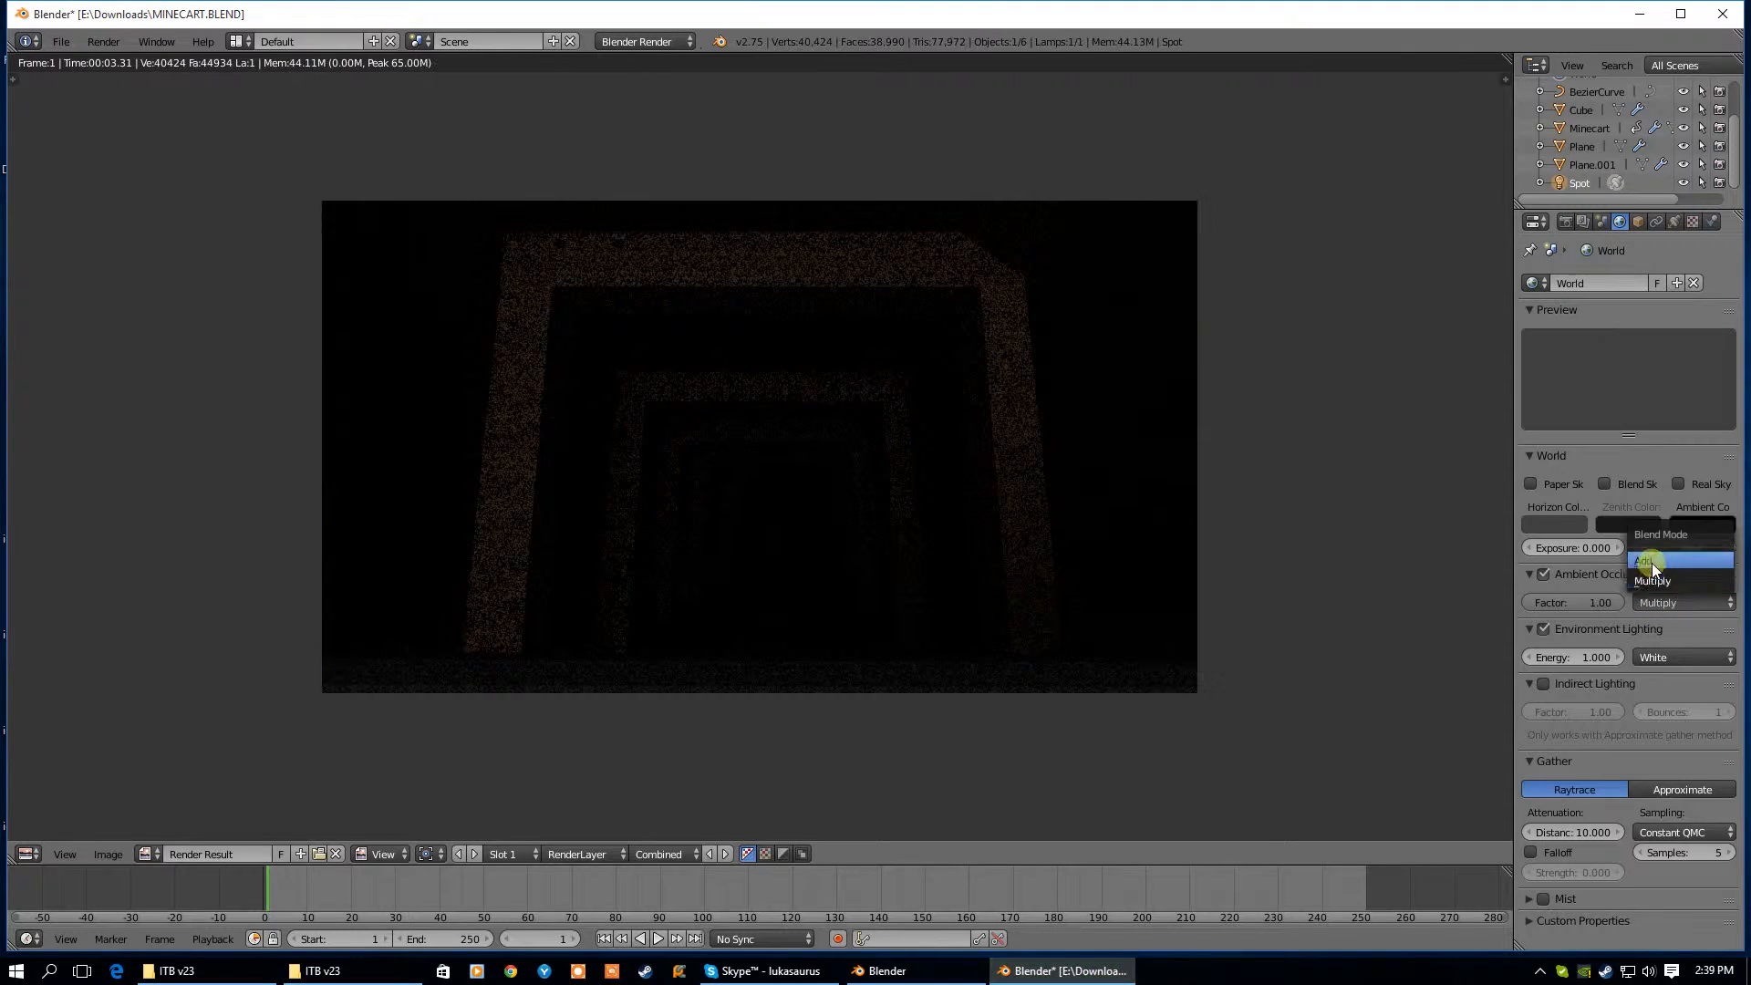
{"action": "left_click", "coordinate": [1651, 561]}
{"action": "key", "text": "F12"}
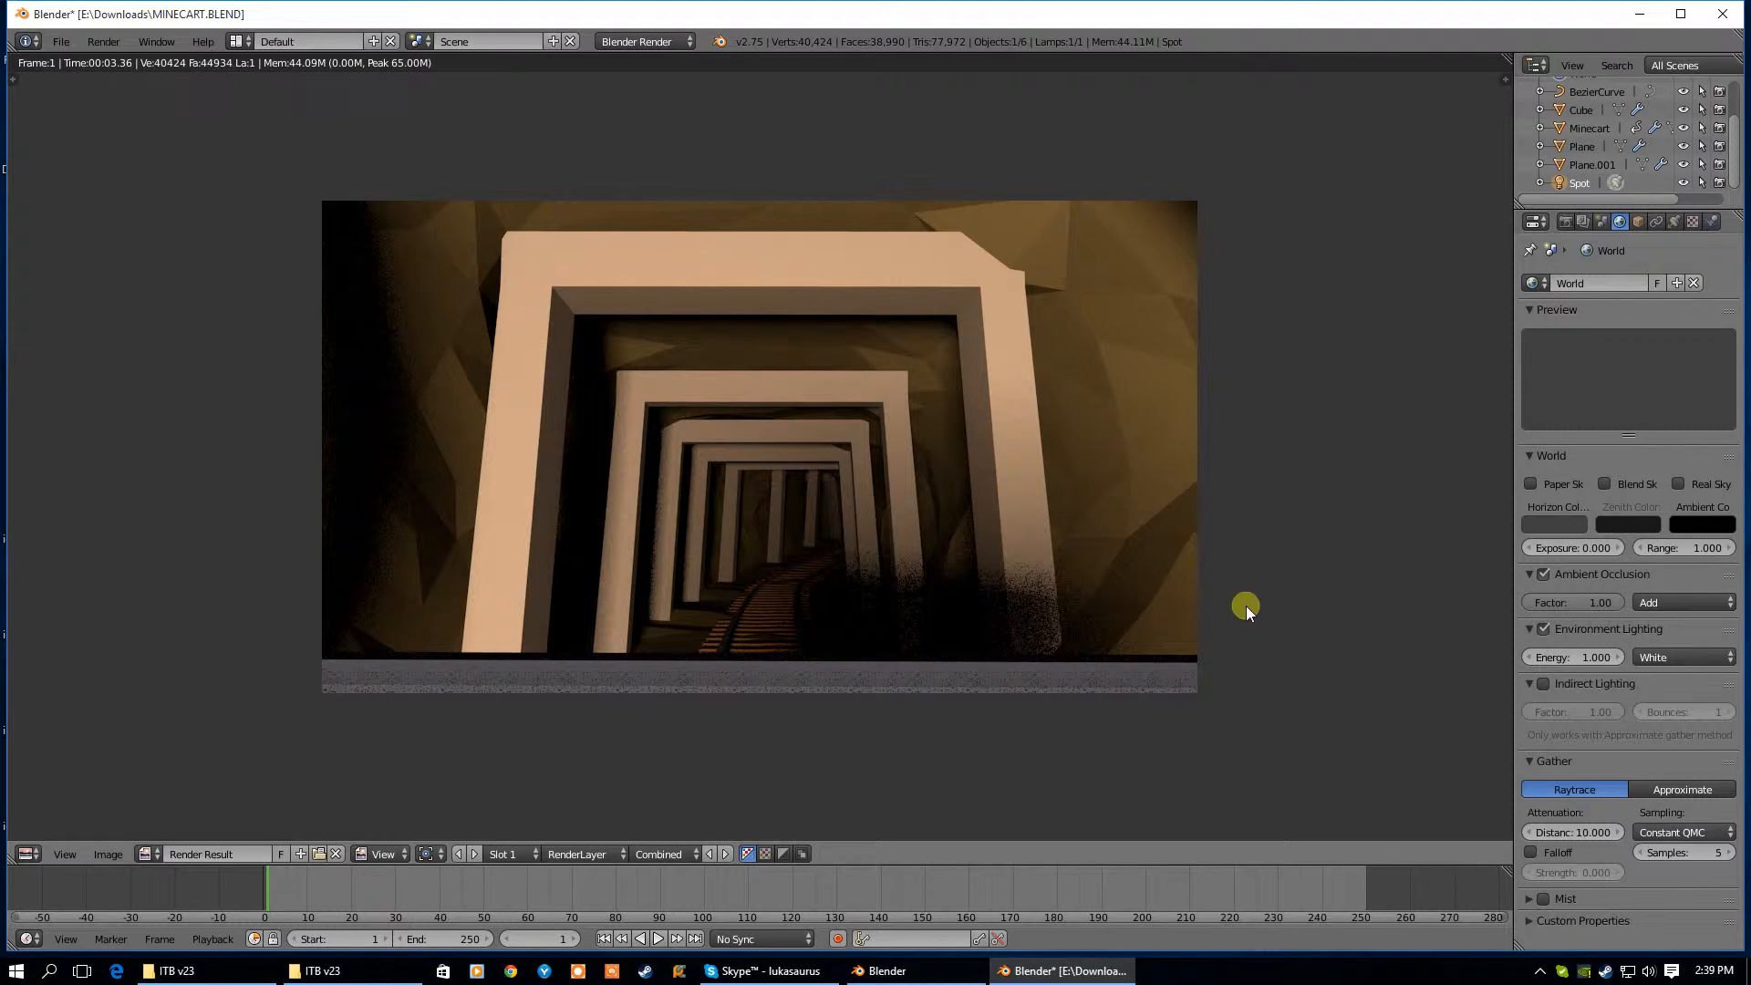
{"action": "left_click", "coordinate": [1543, 630]}
{"action": "key", "text": "F12"}
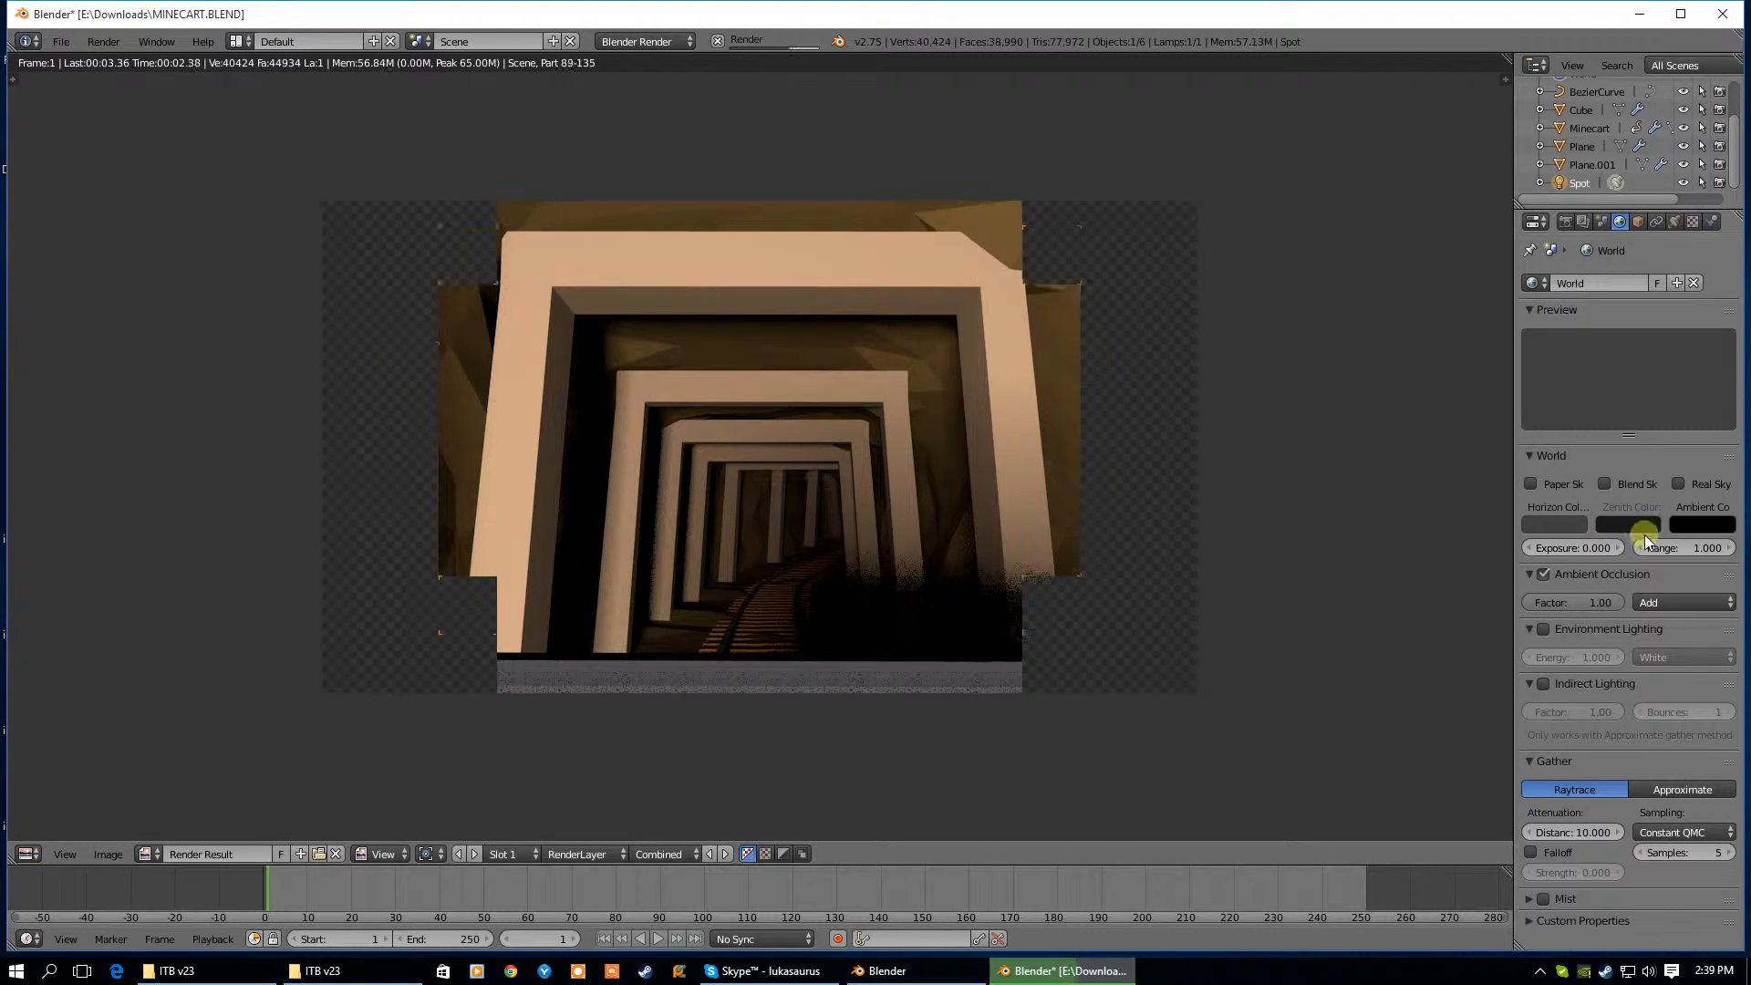
Try the lamp as a Point and as a Sun in test renders, and set it back to Spot
{"action": "left_click", "coordinate": [1673, 222]}
{"action": "left_click", "coordinate": [1542, 483]}
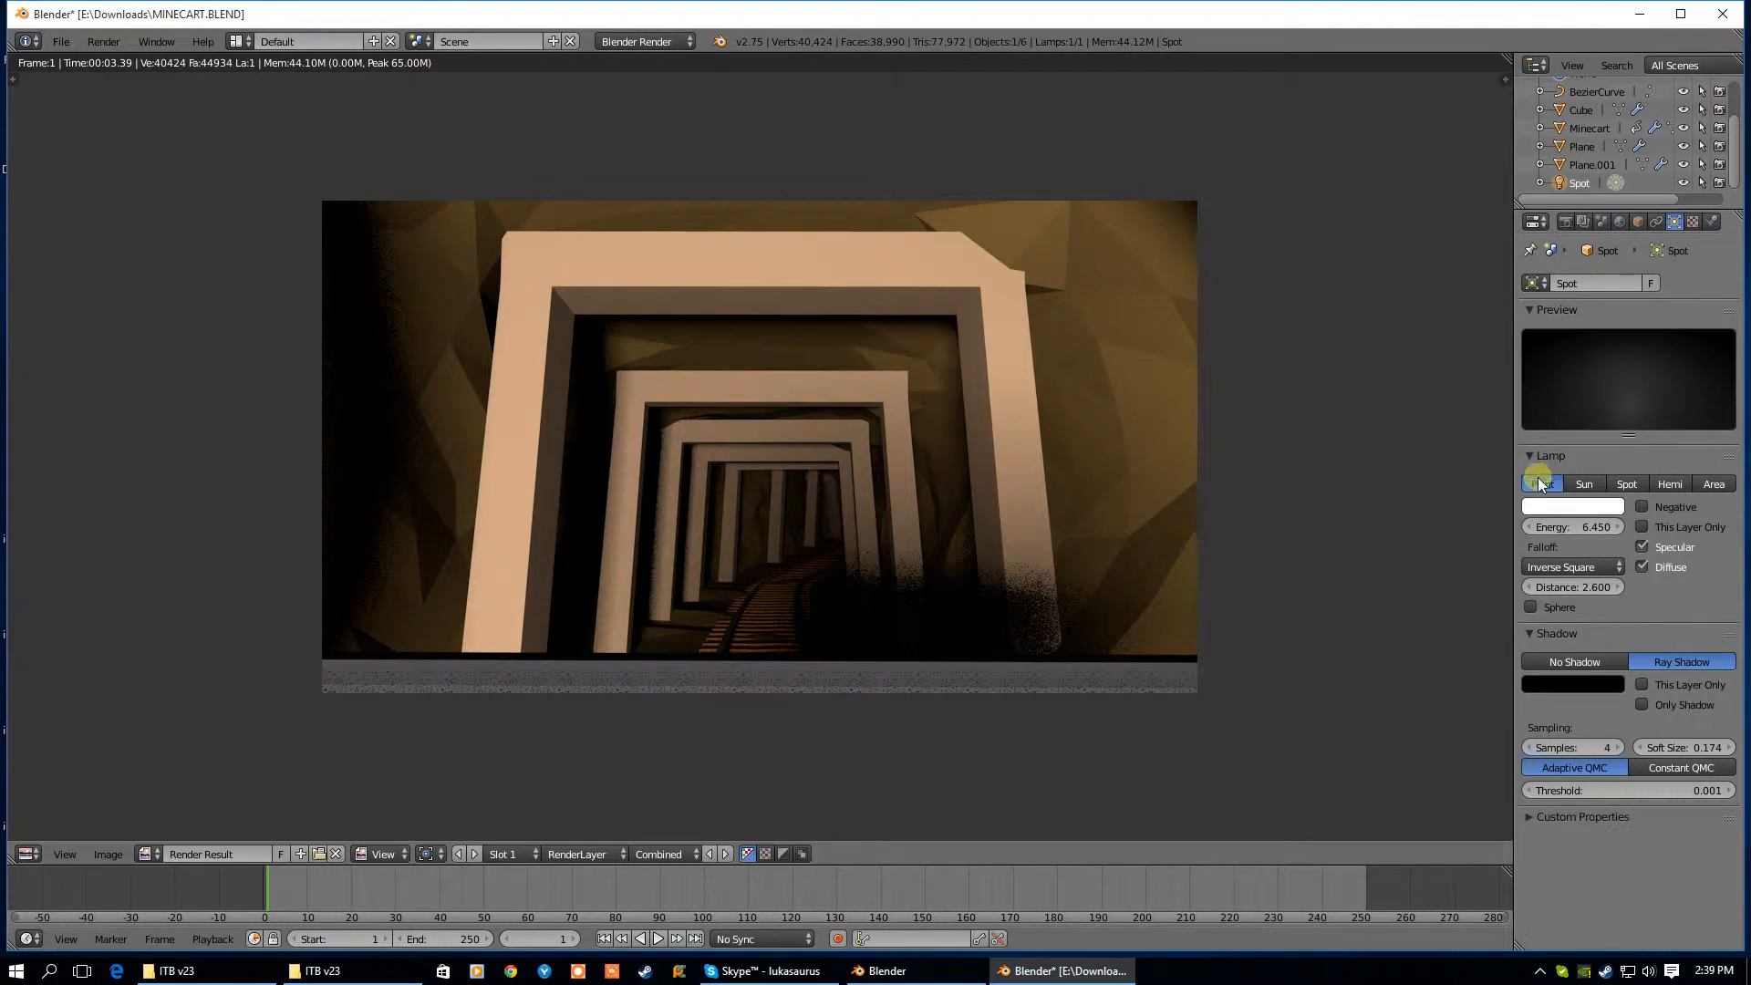
{"action": "key", "text": "F12"}
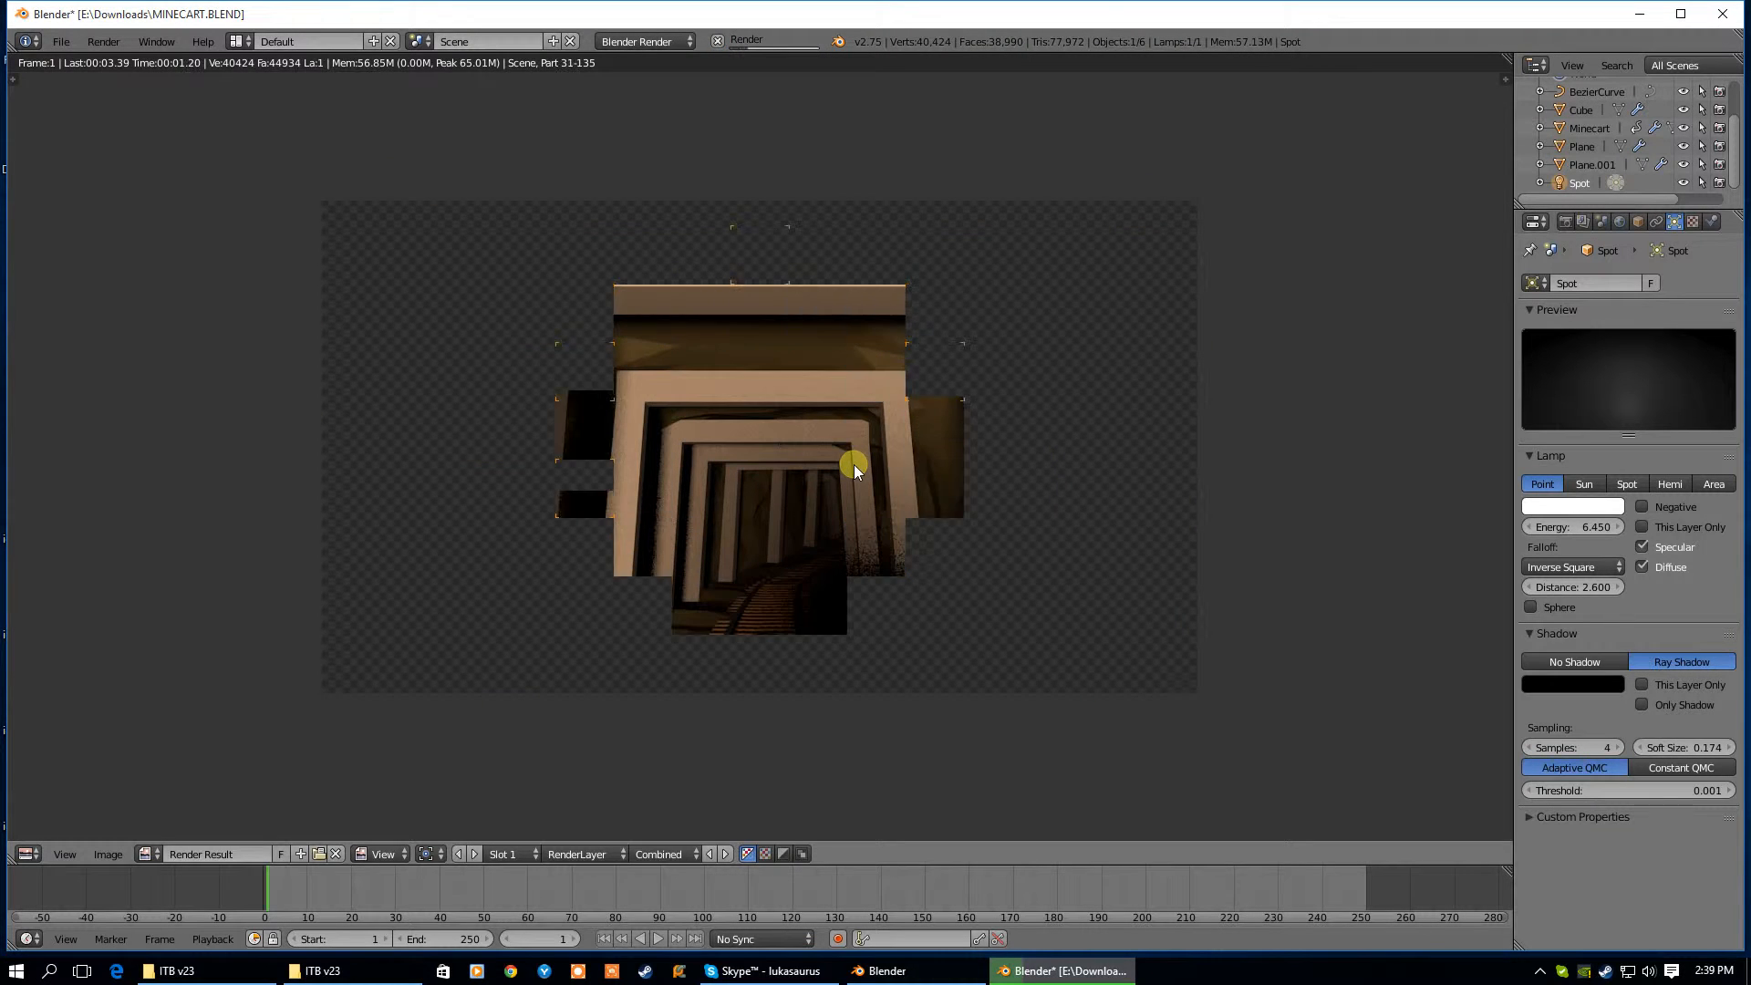
{"action": "left_click", "coordinate": [1583, 484]}
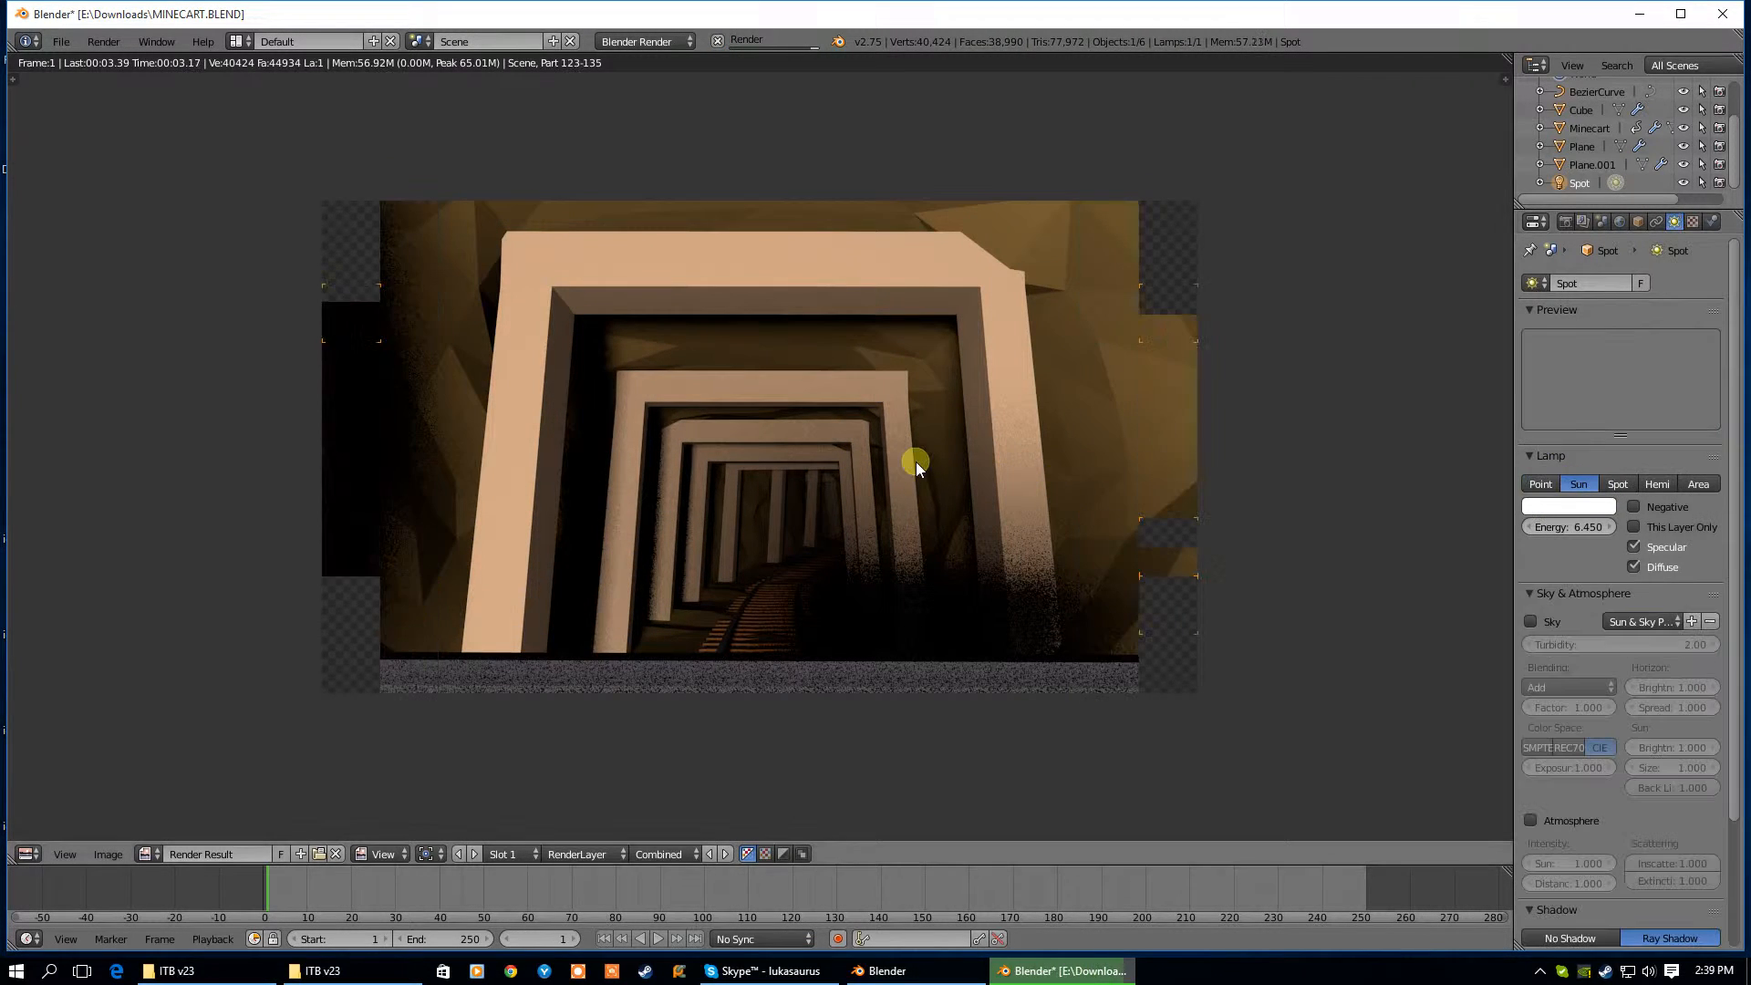
{"action": "key", "text": "F12"}
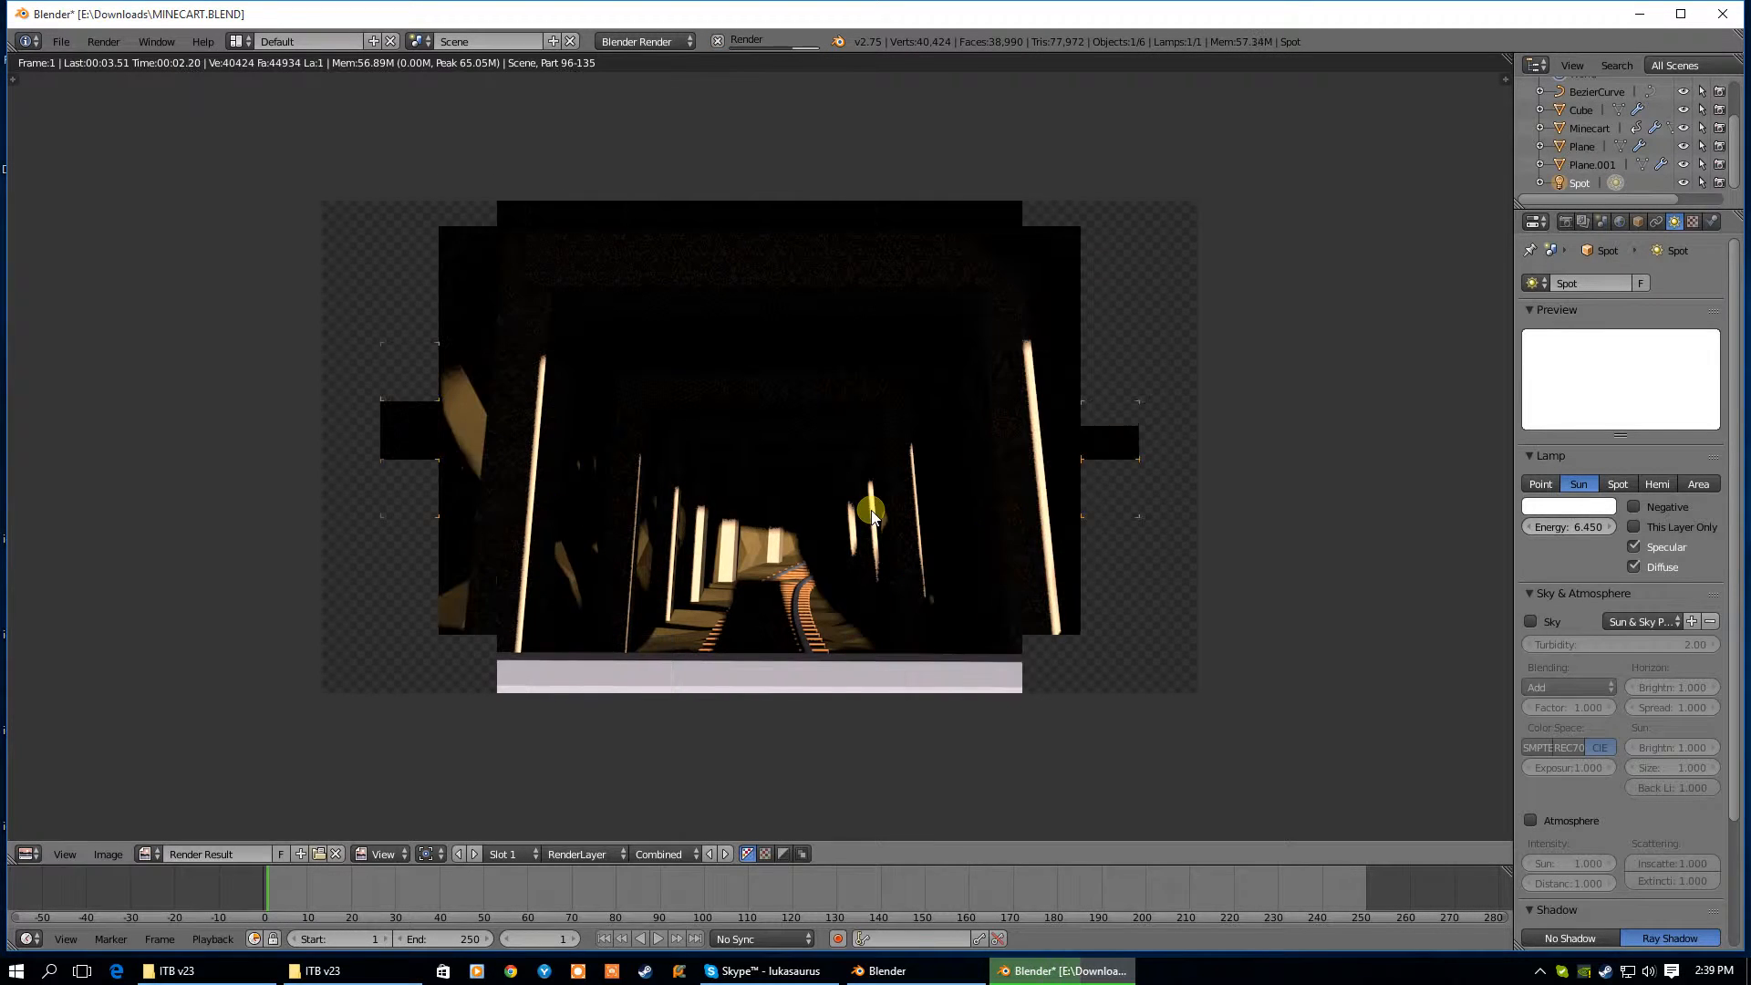
{"action": "left_click", "coordinate": [1618, 484]}
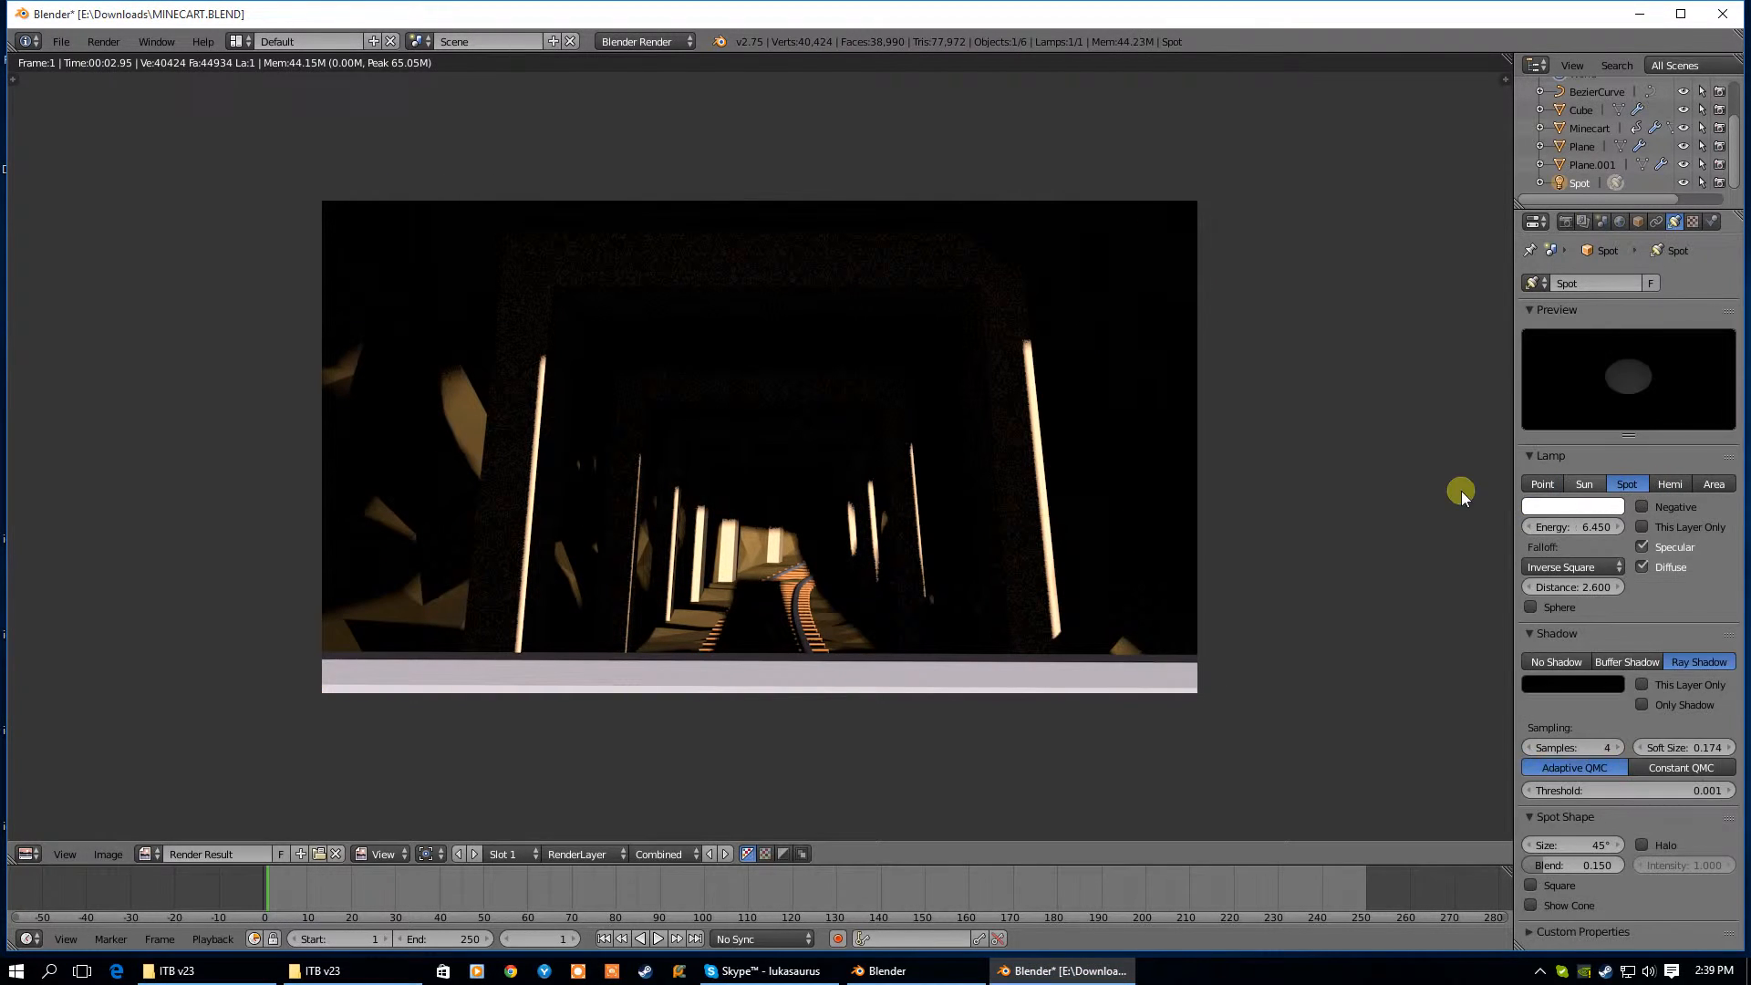
Set the spot lamp's energy to 3.840 and its falloff to Constant, and render the scene
{"action": "left_click_drag", "start_coordinate": [1616, 527], "coordinate": [1349, 527]}
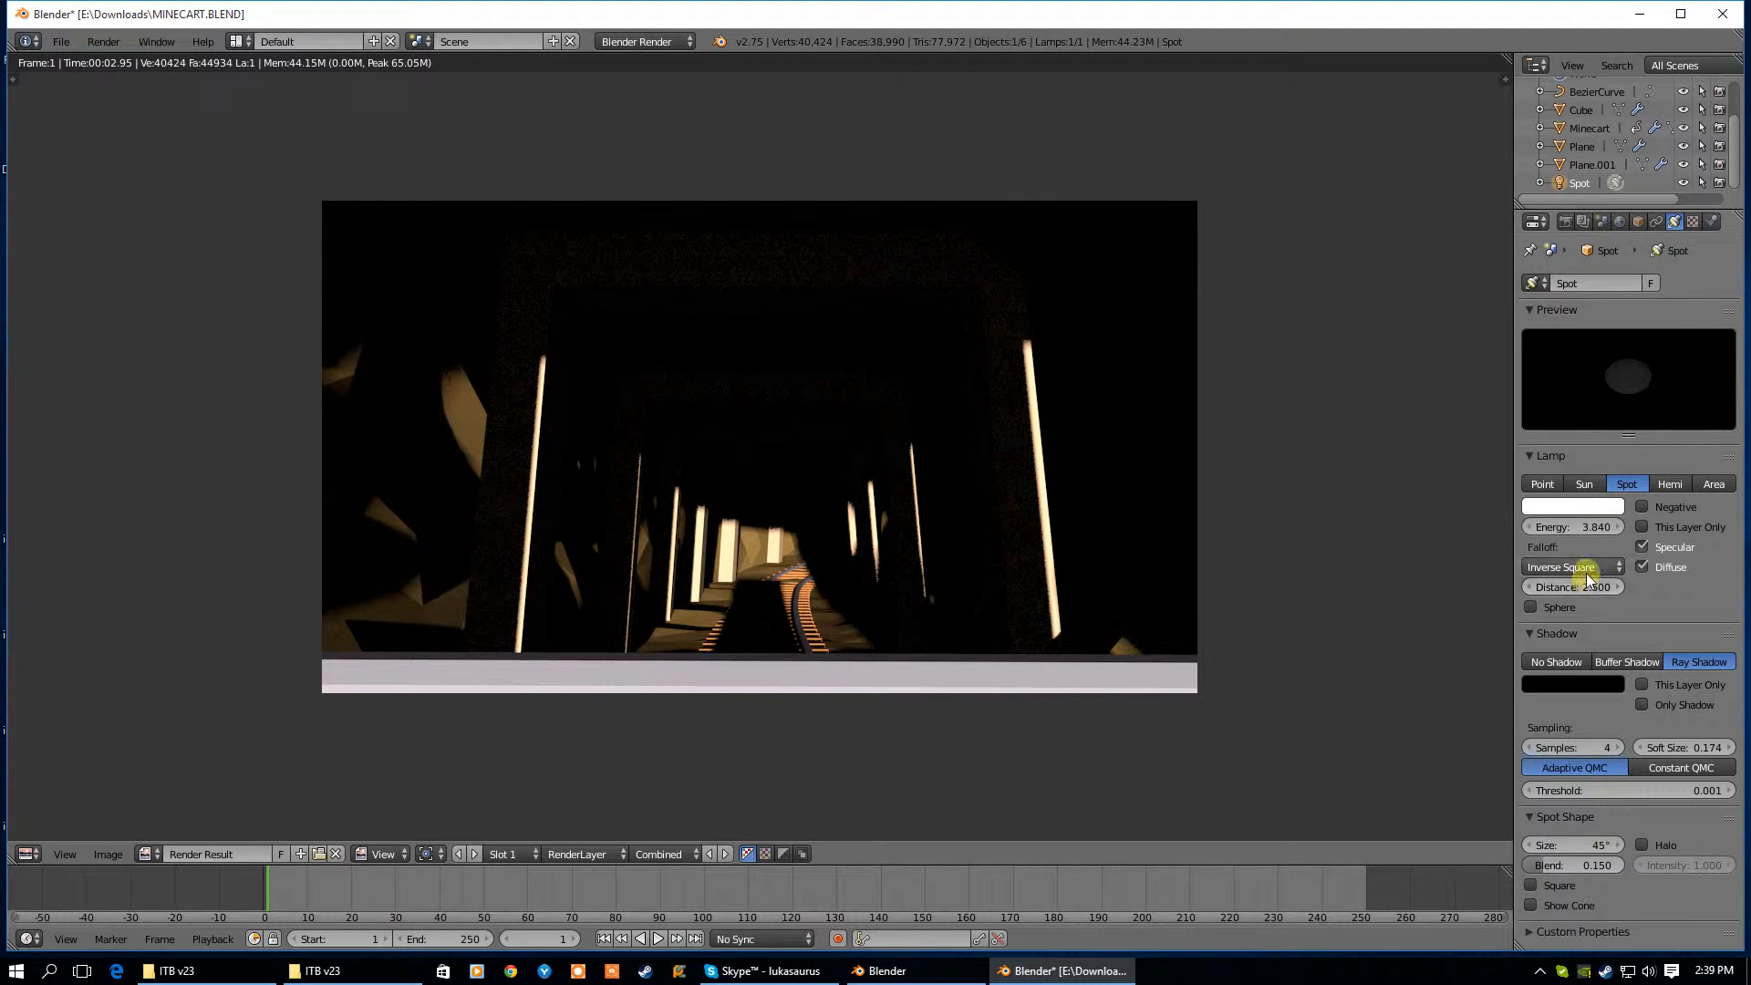
{"action": "left_click", "coordinate": [1541, 566]}
{"action": "left_click", "coordinate": [1539, 547]}
{"action": "key", "text": "F12"}
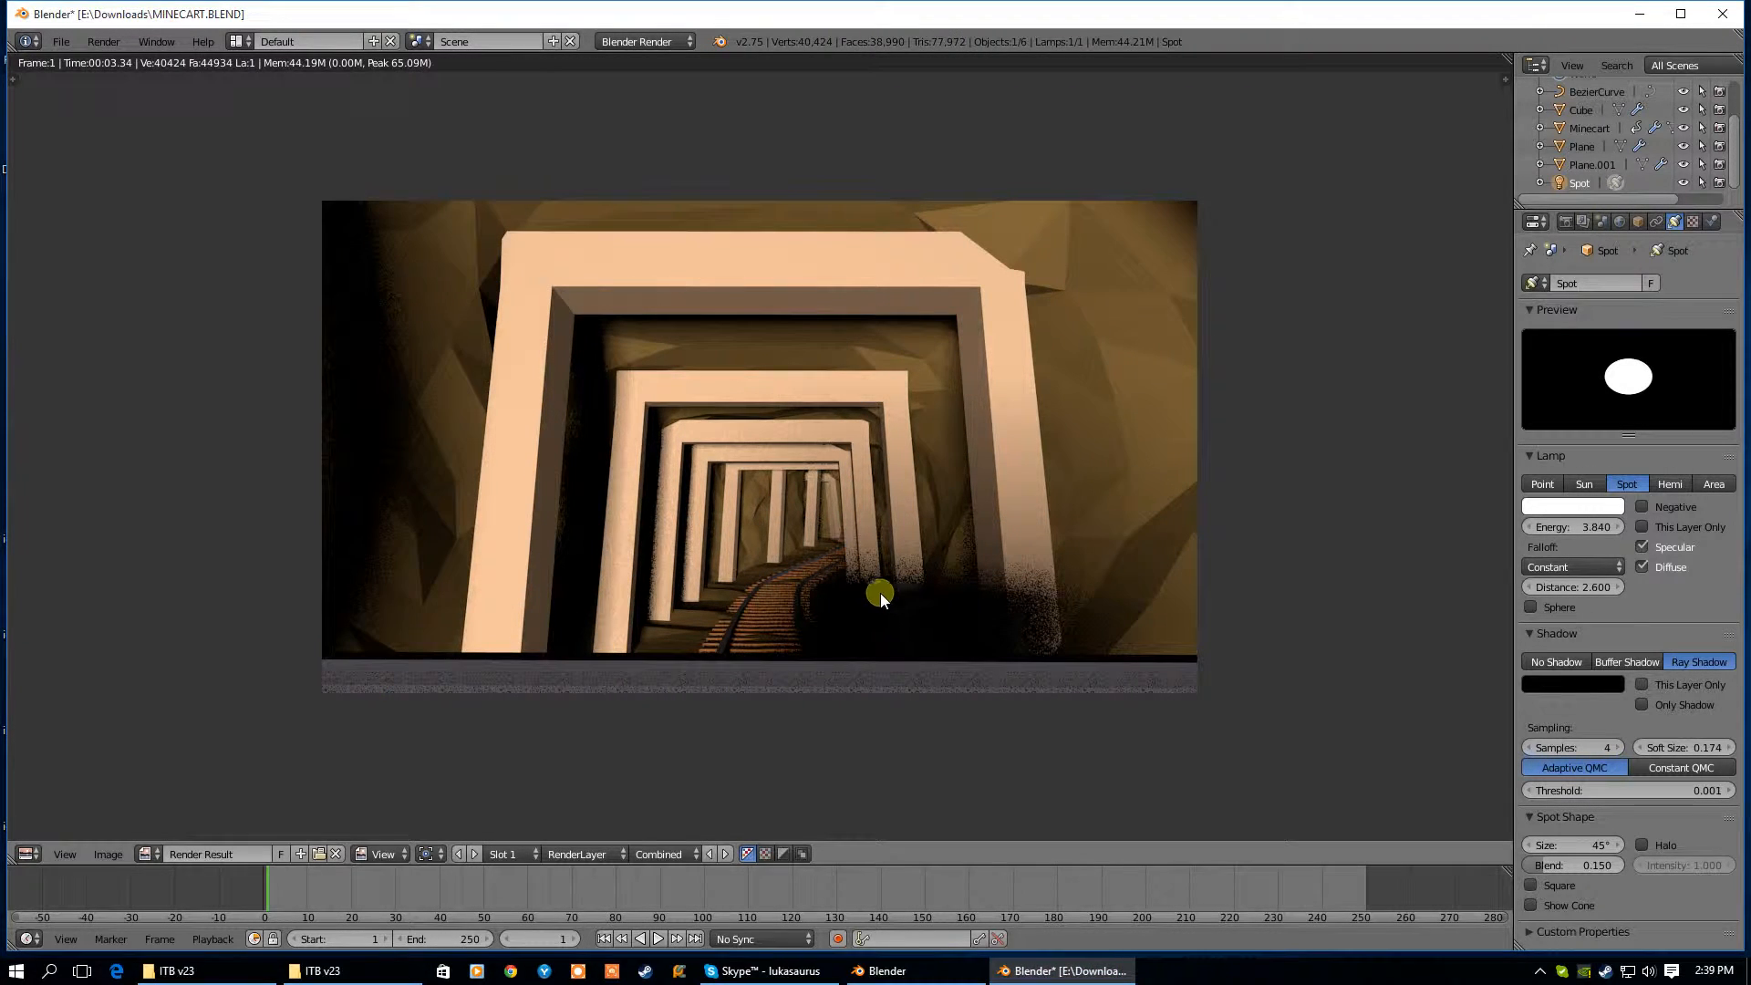
Return to the 3D view and move the spot lamp to about X -2.977, Y -0.114, Z 0.811
{"action": "left_click", "coordinate": [45, 833]}
{"action": "middle_click_drag", "start_coordinate": [553, 512], "coordinate": [522, 473]}
{"action": "left_click_drag", "start_coordinate": [514, 471], "coordinate": [675, 415]}
{"action": "middle_click_drag", "start_coordinate": [675, 415], "coordinate": [721, 609]}
{"action": "left_click_drag", "start_coordinate": [709, 644], "coordinate": [730, 604]}
{"action": "middle_click_drag", "start_coordinate": [762, 621], "coordinate": [589, 702]}
{"action": "left_click_drag", "start_coordinate": [547, 709], "coordinate": [616, 642]}
{"action": "middle_click_drag", "start_coordinate": [637, 576], "coordinate": [659, 608]}
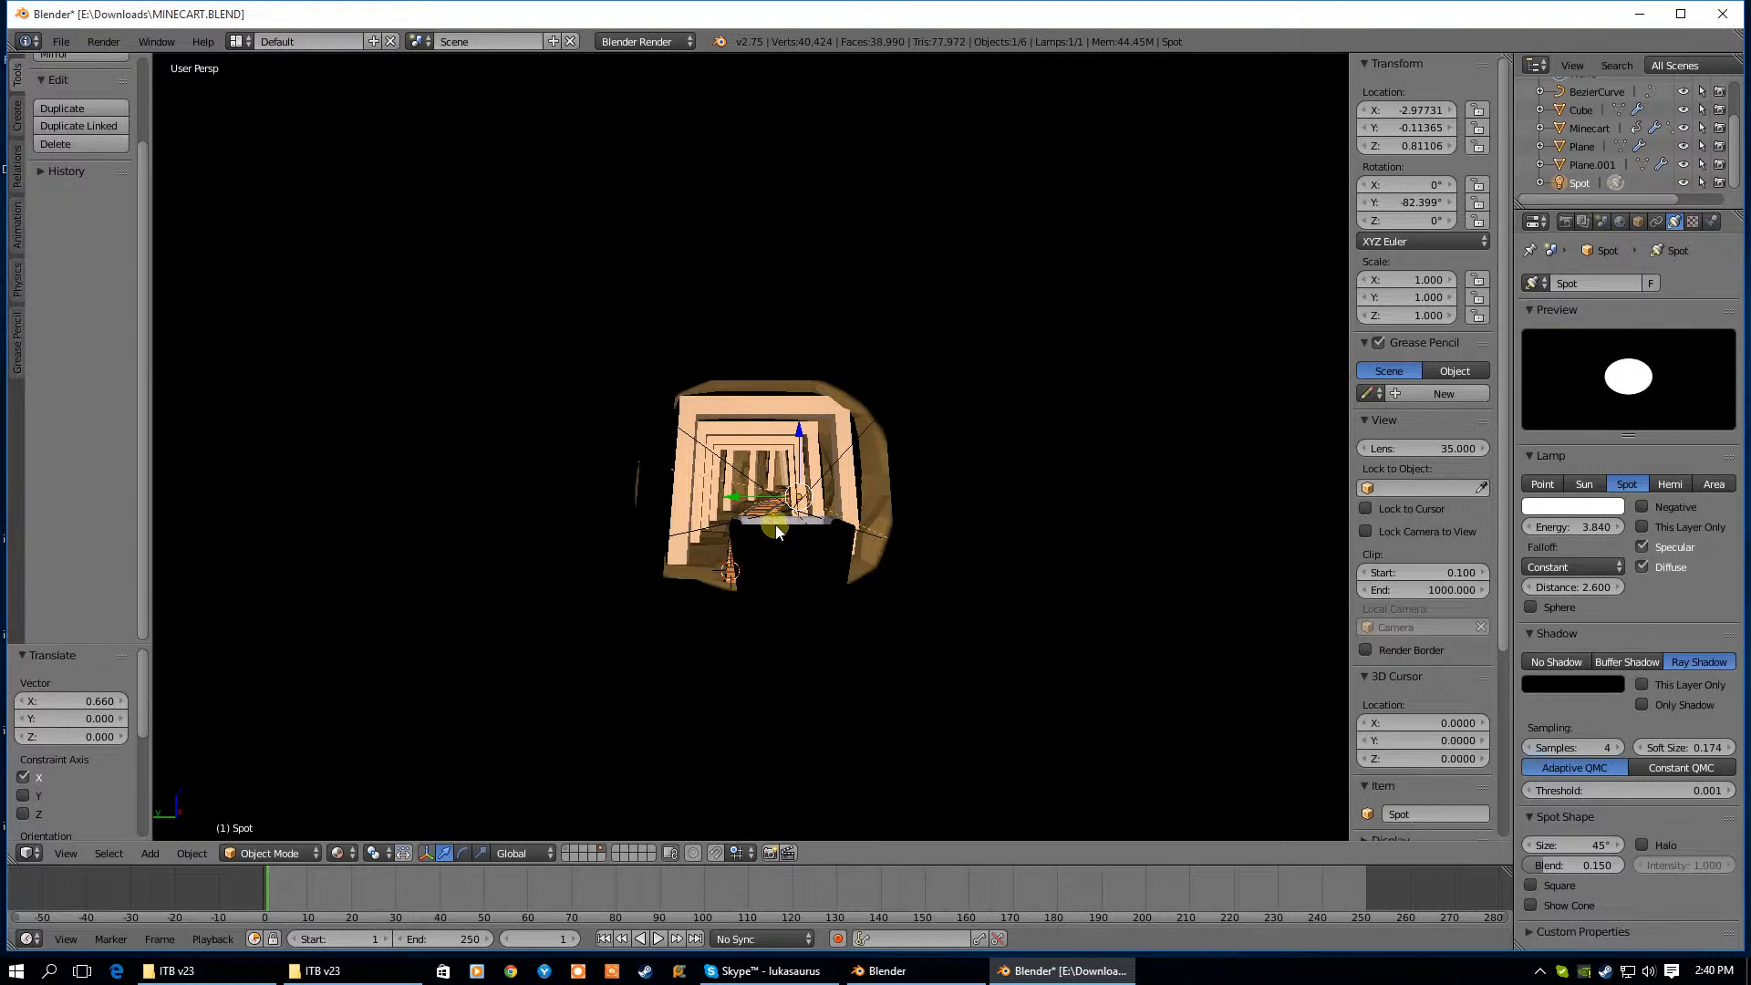
Raise the spot lamp to about Z 0.872 and, in the camera view, reduce its distance to 0.490
{"action": "left_click_drag", "start_coordinate": [802, 430], "coordinate": [780, 393]}
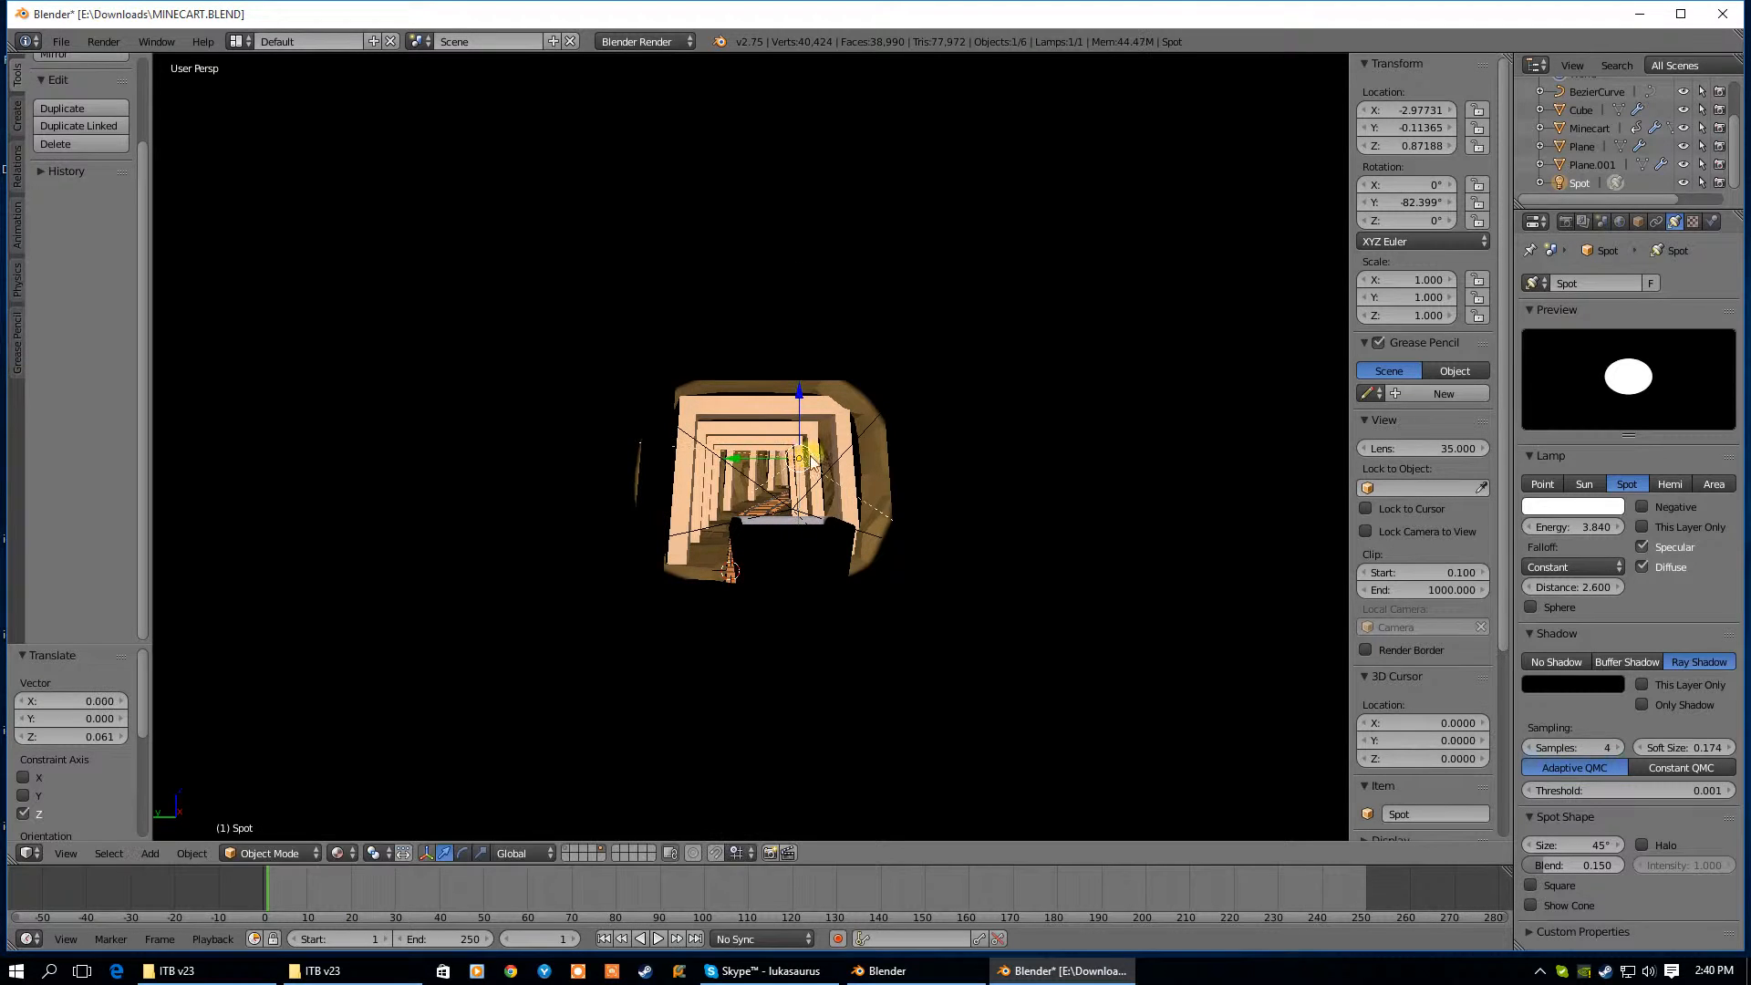
{"action": "scroll", "coordinate": [927, 456], "scroll_direction": "up", "scroll_amount": 4}
{"action": "key", "text": "KP_0"}
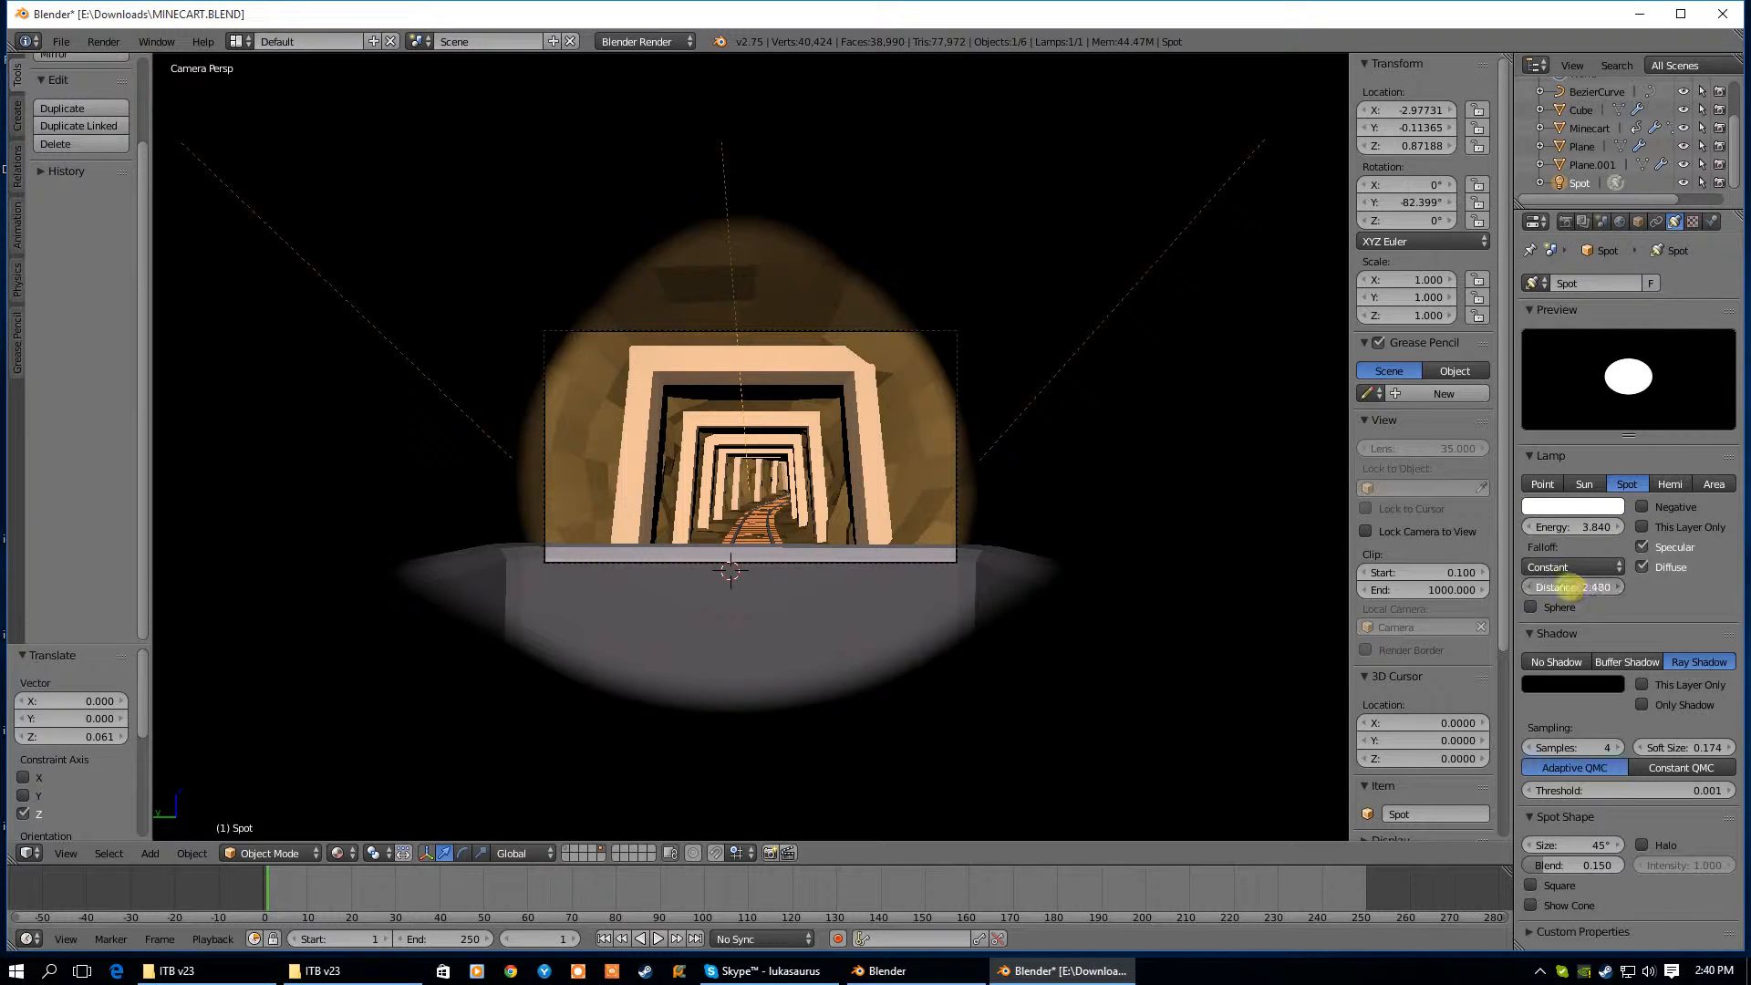
{"action": "left_click_drag", "start_coordinate": [1392, 582], "coordinate": [1383, 583]}
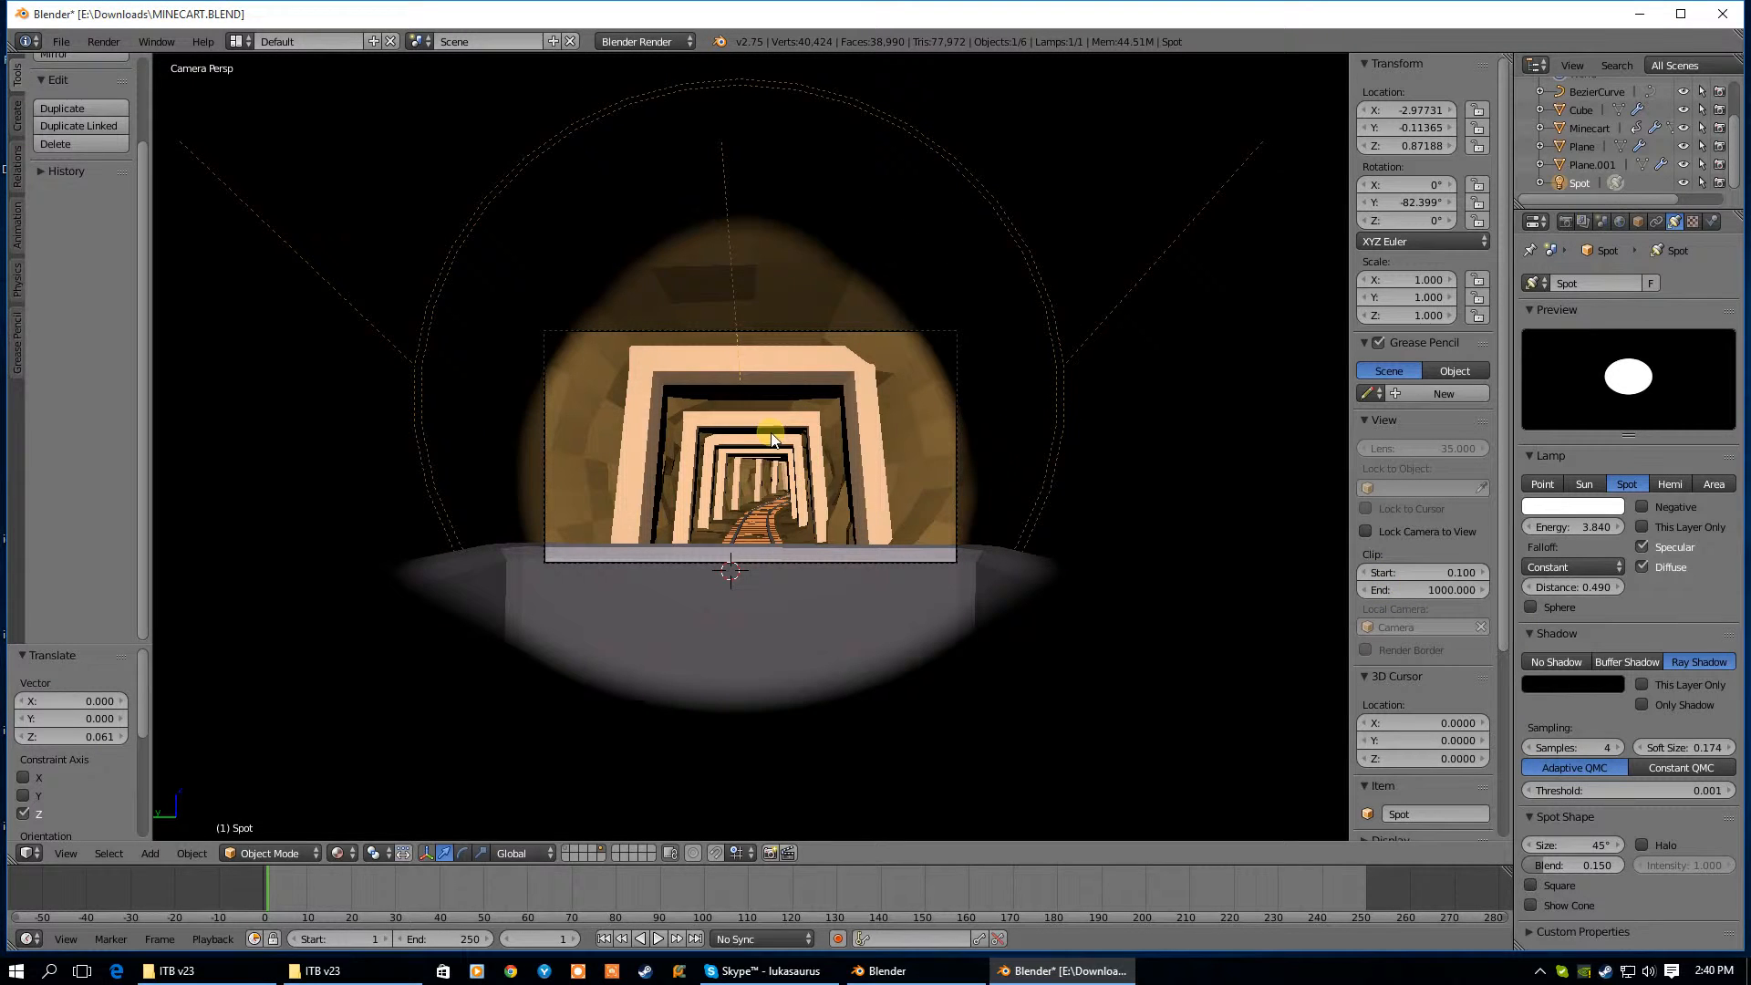
Try the Lin/Quad Weighted falloff on the spot lamp with energy 2.450 and distance 0.450
{"action": "left_click_drag", "start_coordinate": [1605, 536], "coordinate": [1332, 529]}
{"action": "left_click", "coordinate": [1591, 567]}
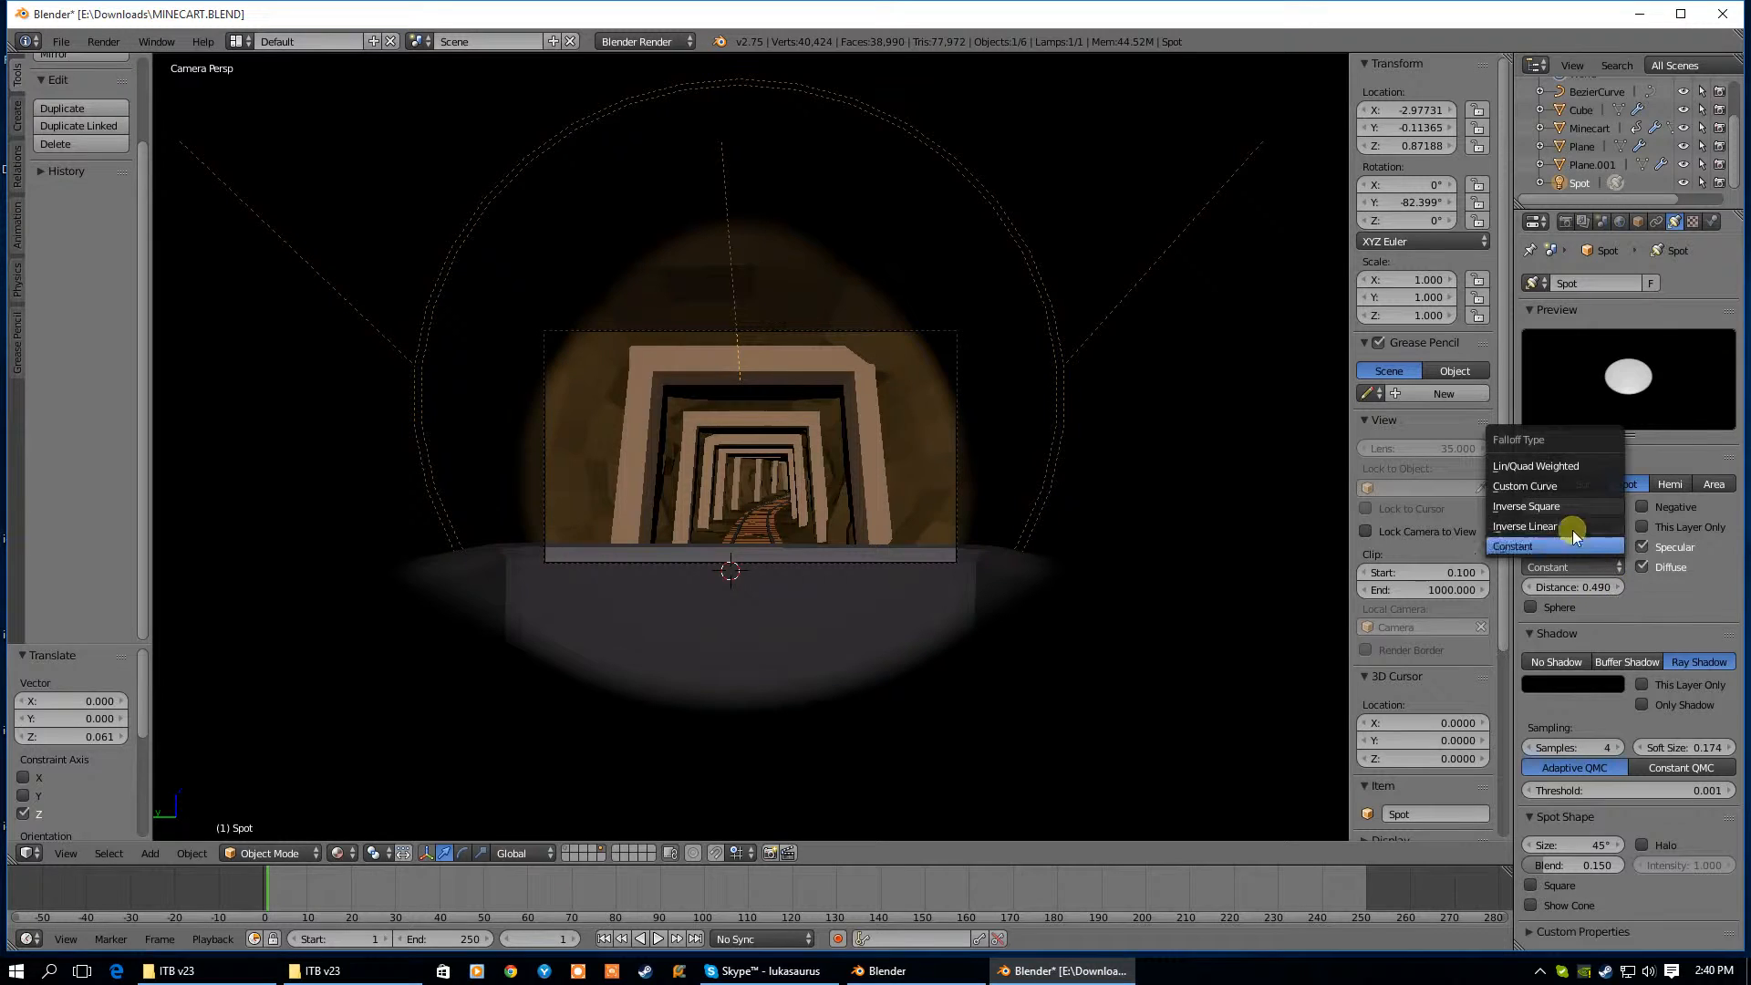
{"action": "left_click", "coordinate": [1547, 467]}
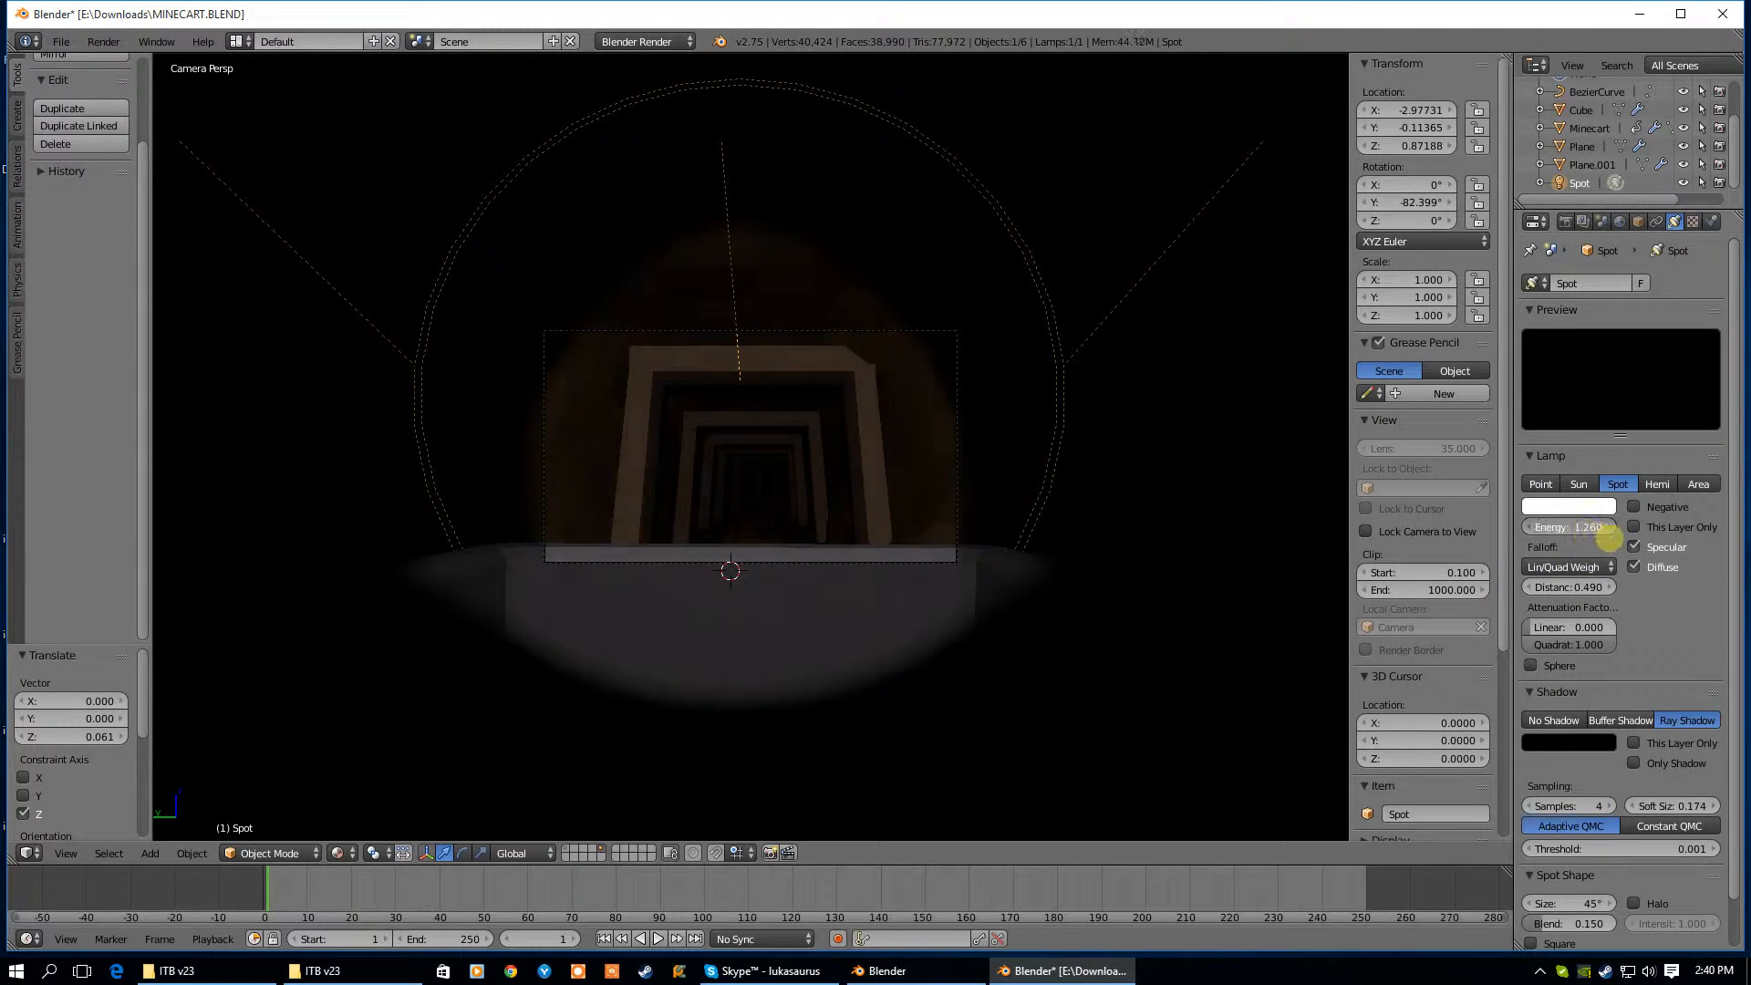
{"action": "left_click_drag", "start_coordinate": [1610, 540], "coordinate": [1694, 565]}
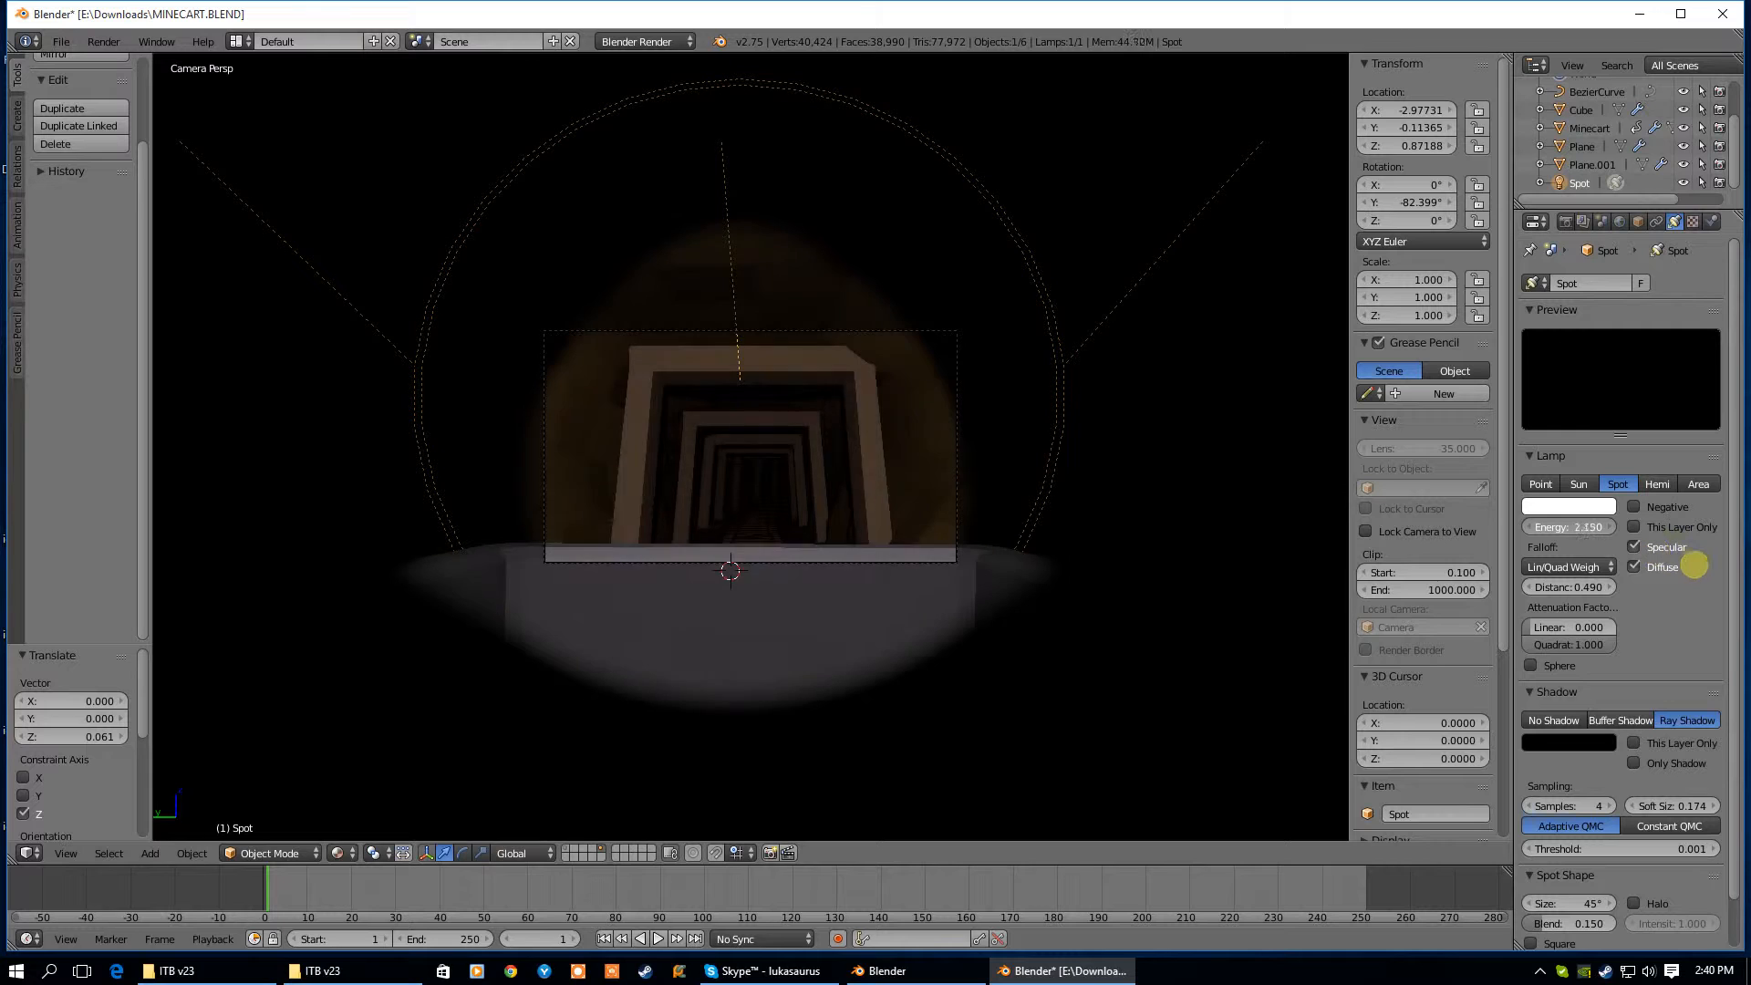
{"action": "left_click_drag", "start_coordinate": [1578, 592], "coordinate": [1581, 588]}
Set the spot lamp's falloff to Inverse Square and render the scene
{"action": "left_click", "coordinate": [1567, 567]}
{"action": "left_click", "coordinate": [1548, 516]}
{"action": "left_click", "coordinate": [1584, 571]}
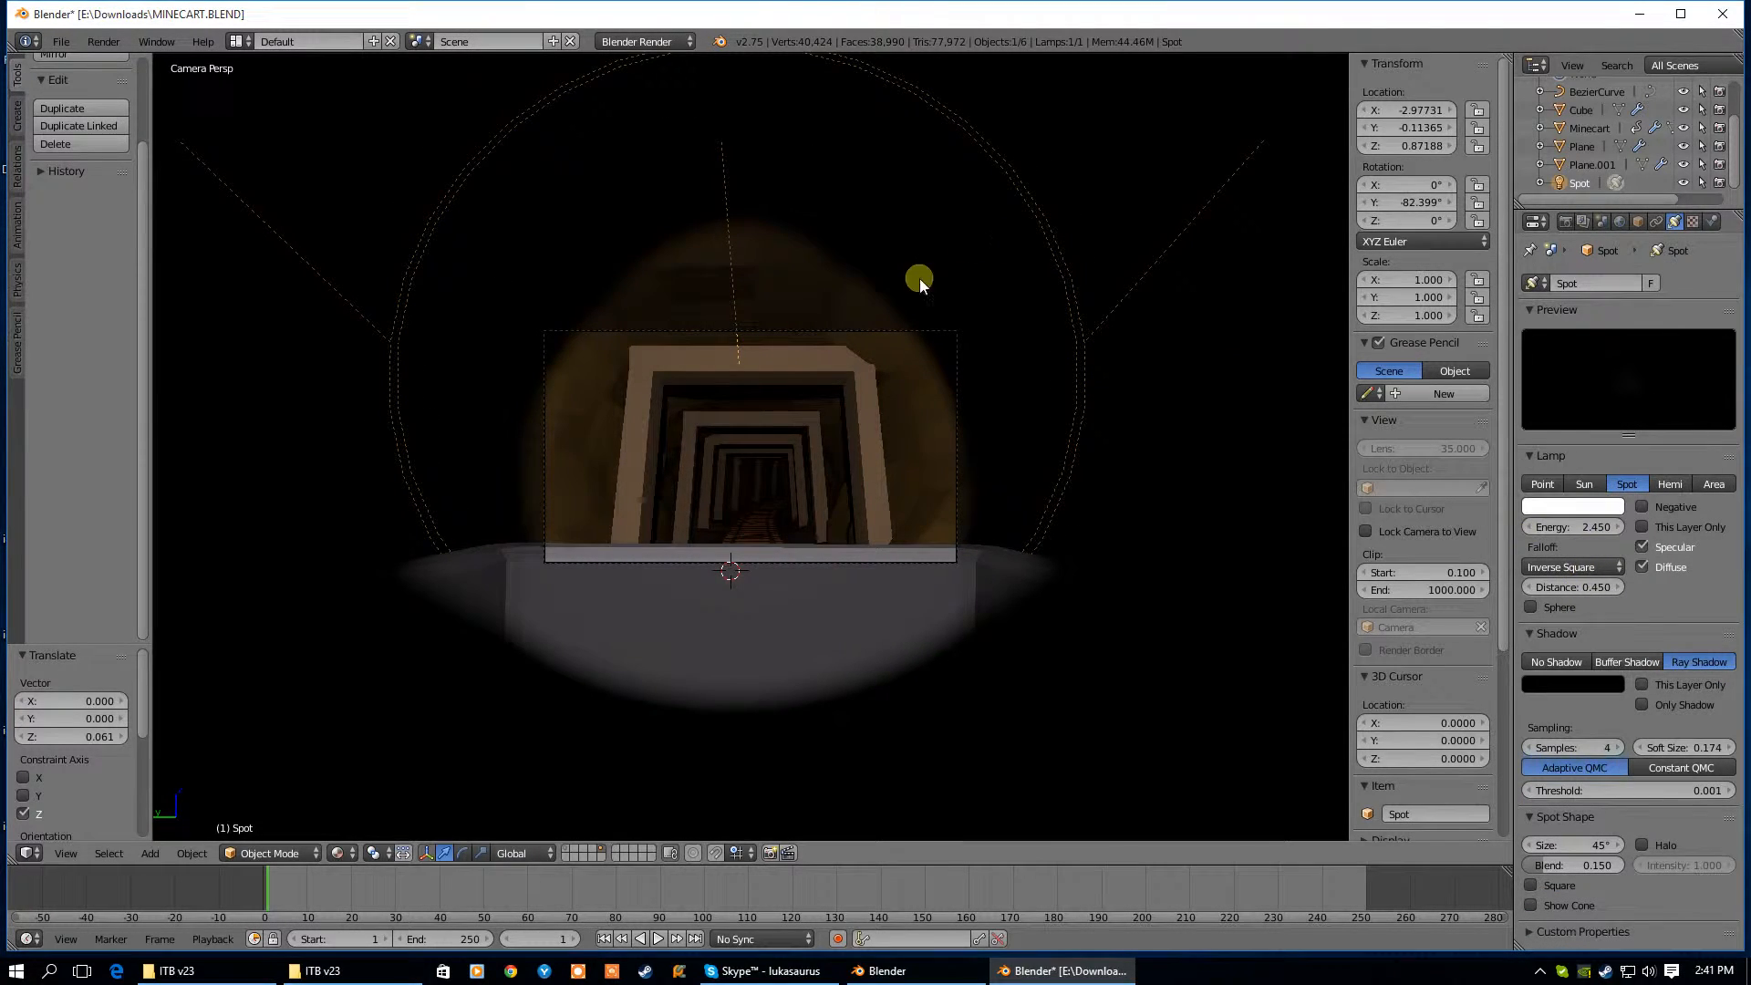
{"action": "key", "text": "F12"}
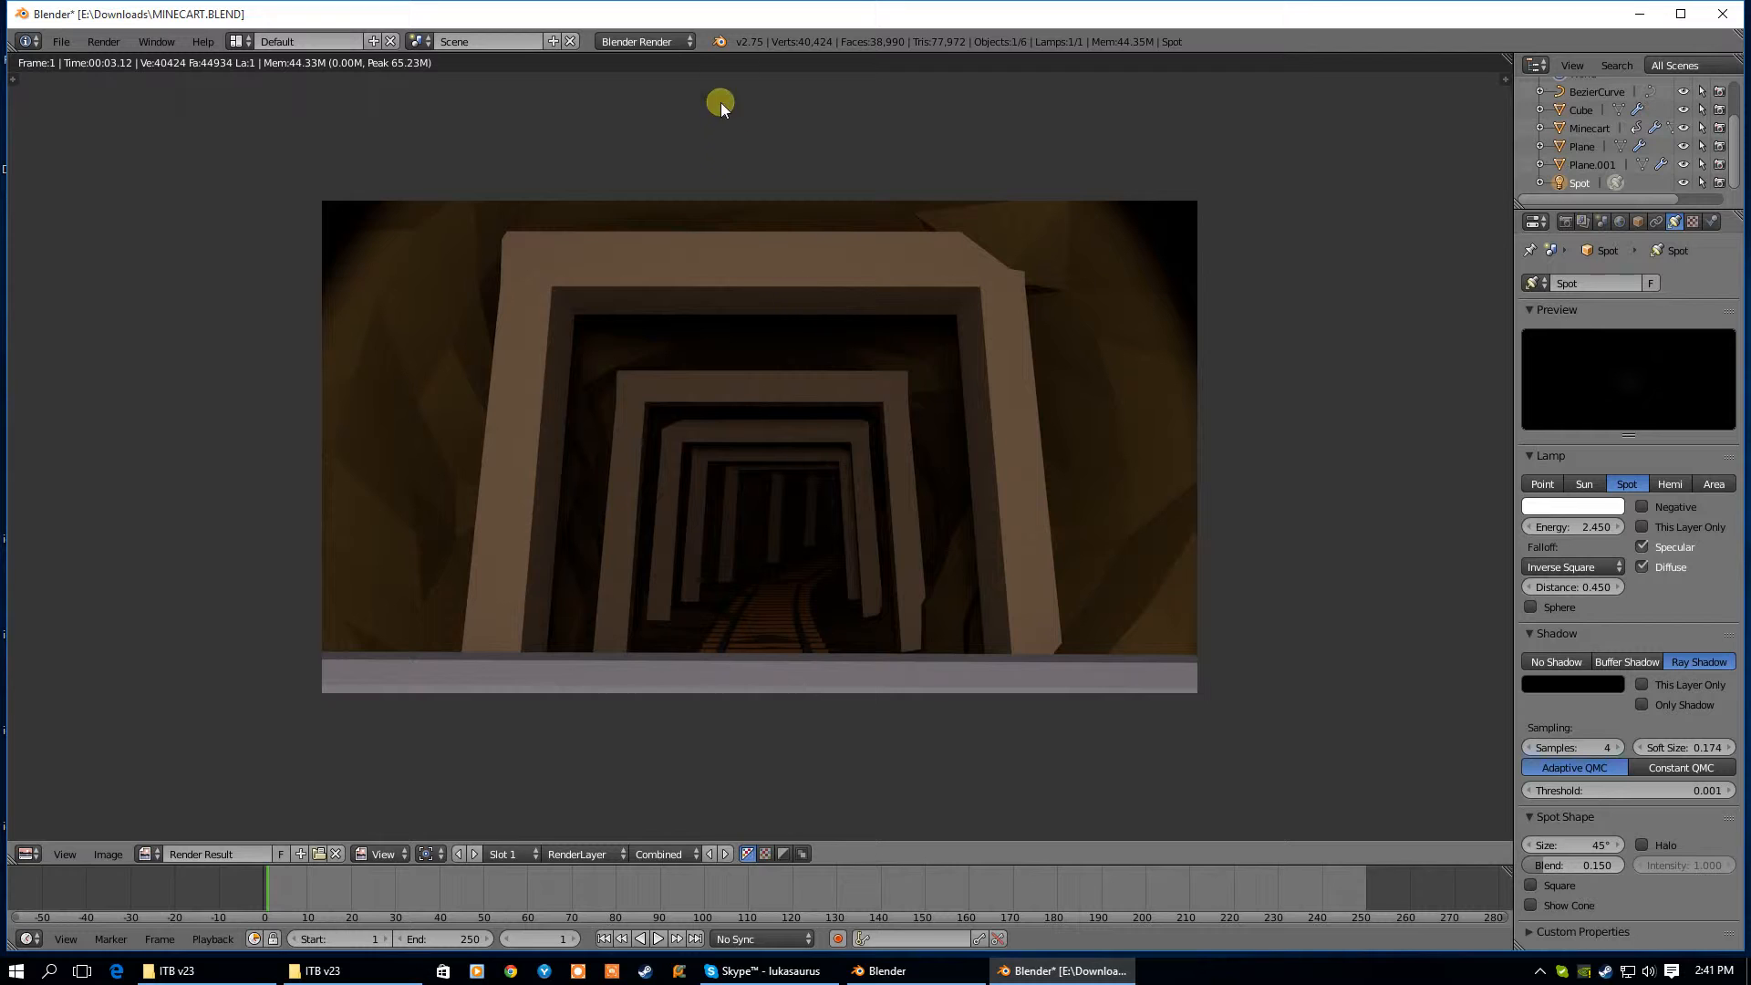
Try Multiply as the world's ambient occlusion blend mode in a test render
{"action": "left_click", "coordinate": [1618, 223]}
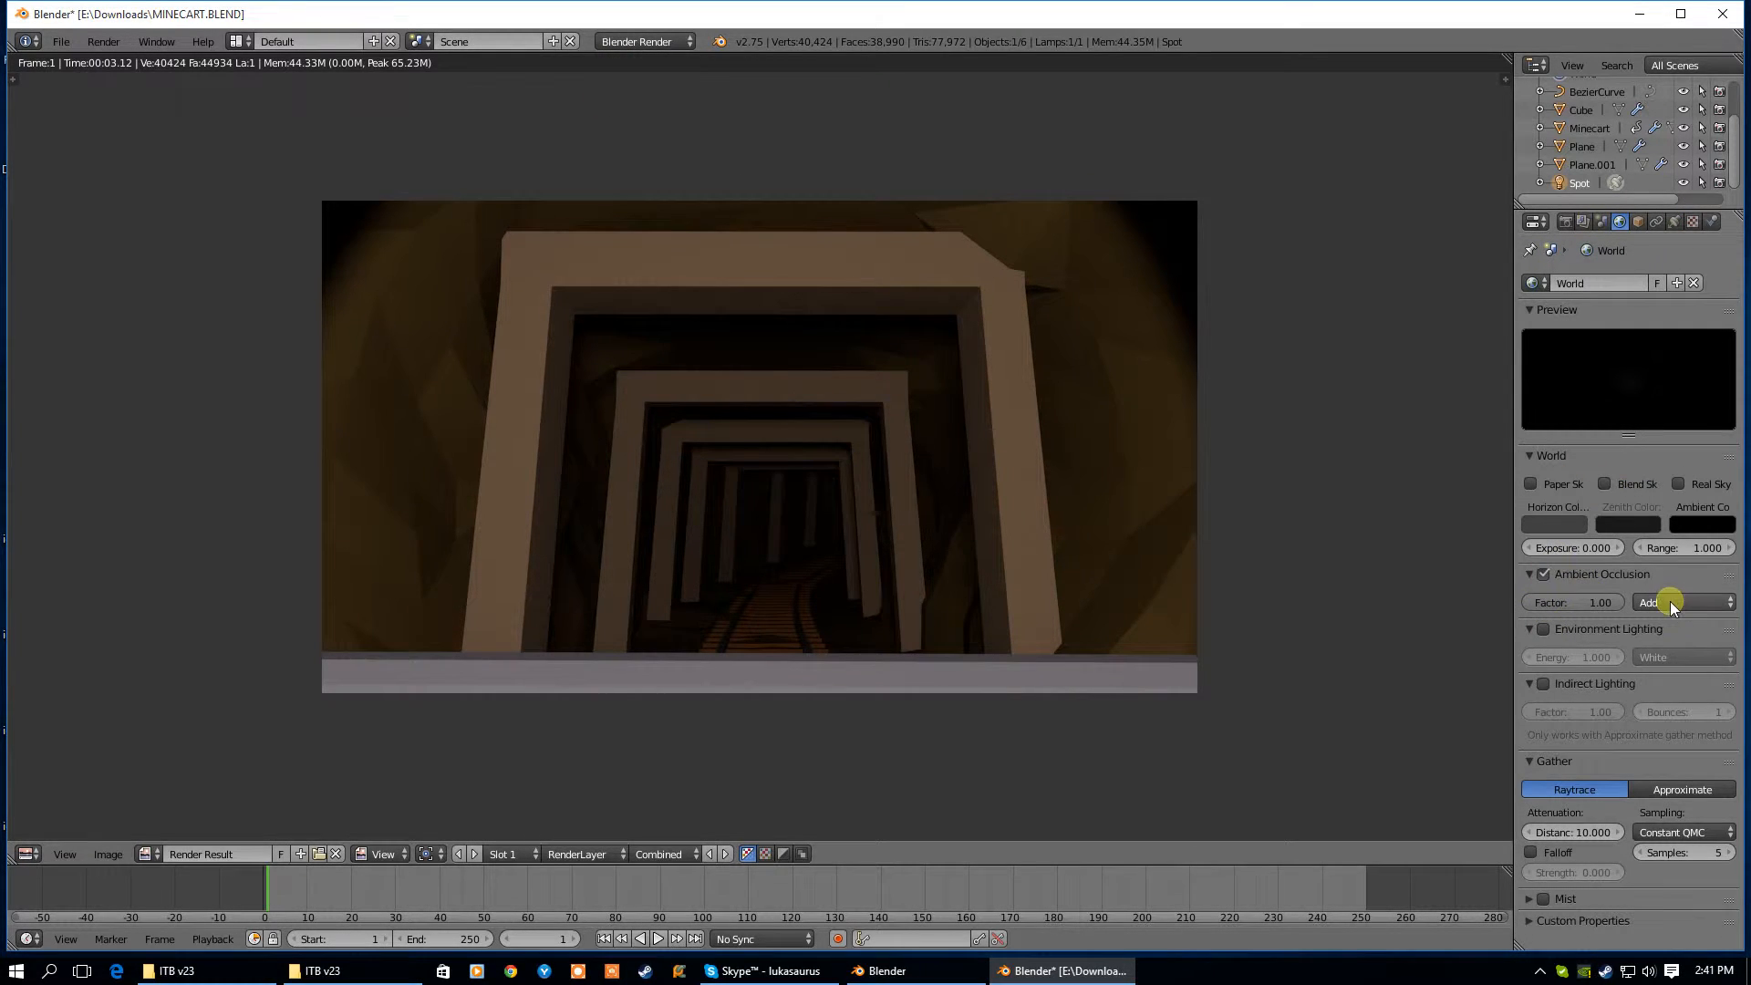
{"action": "left_click", "coordinate": [1644, 581]}
{"action": "key", "text": "F12"}
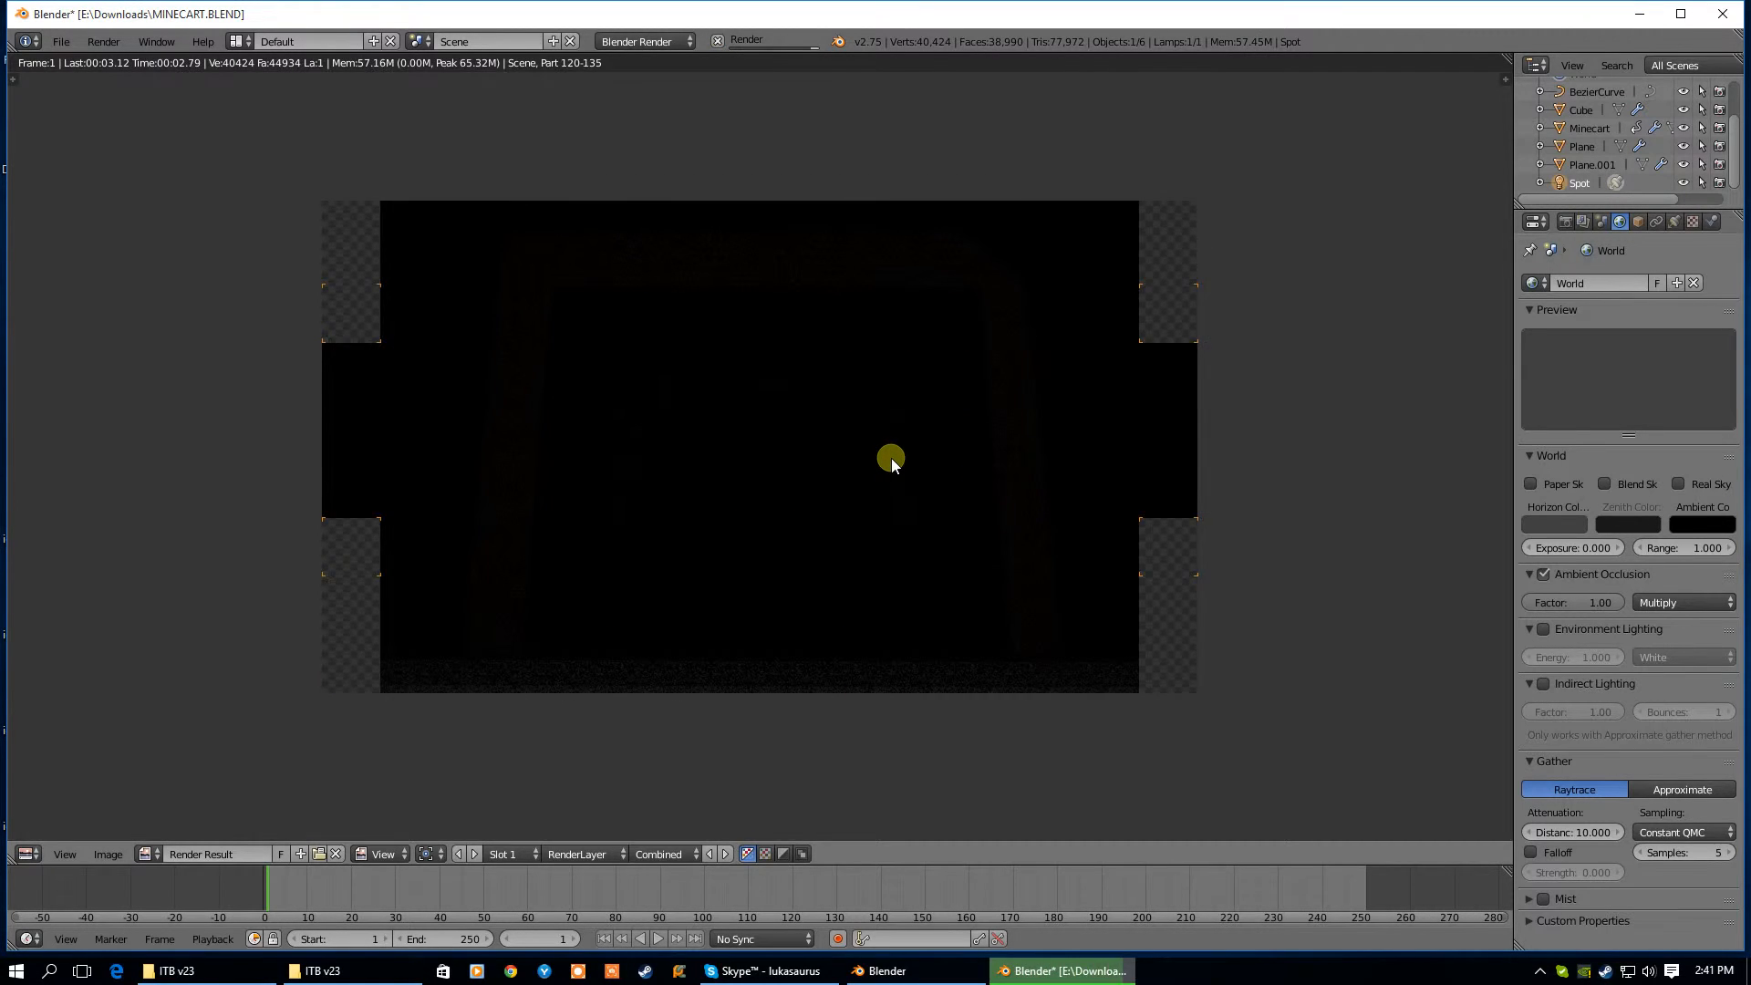
Set the spot lamp's energy to 5.740 and render the scene
{"action": "left_click", "coordinate": [1675, 222]}
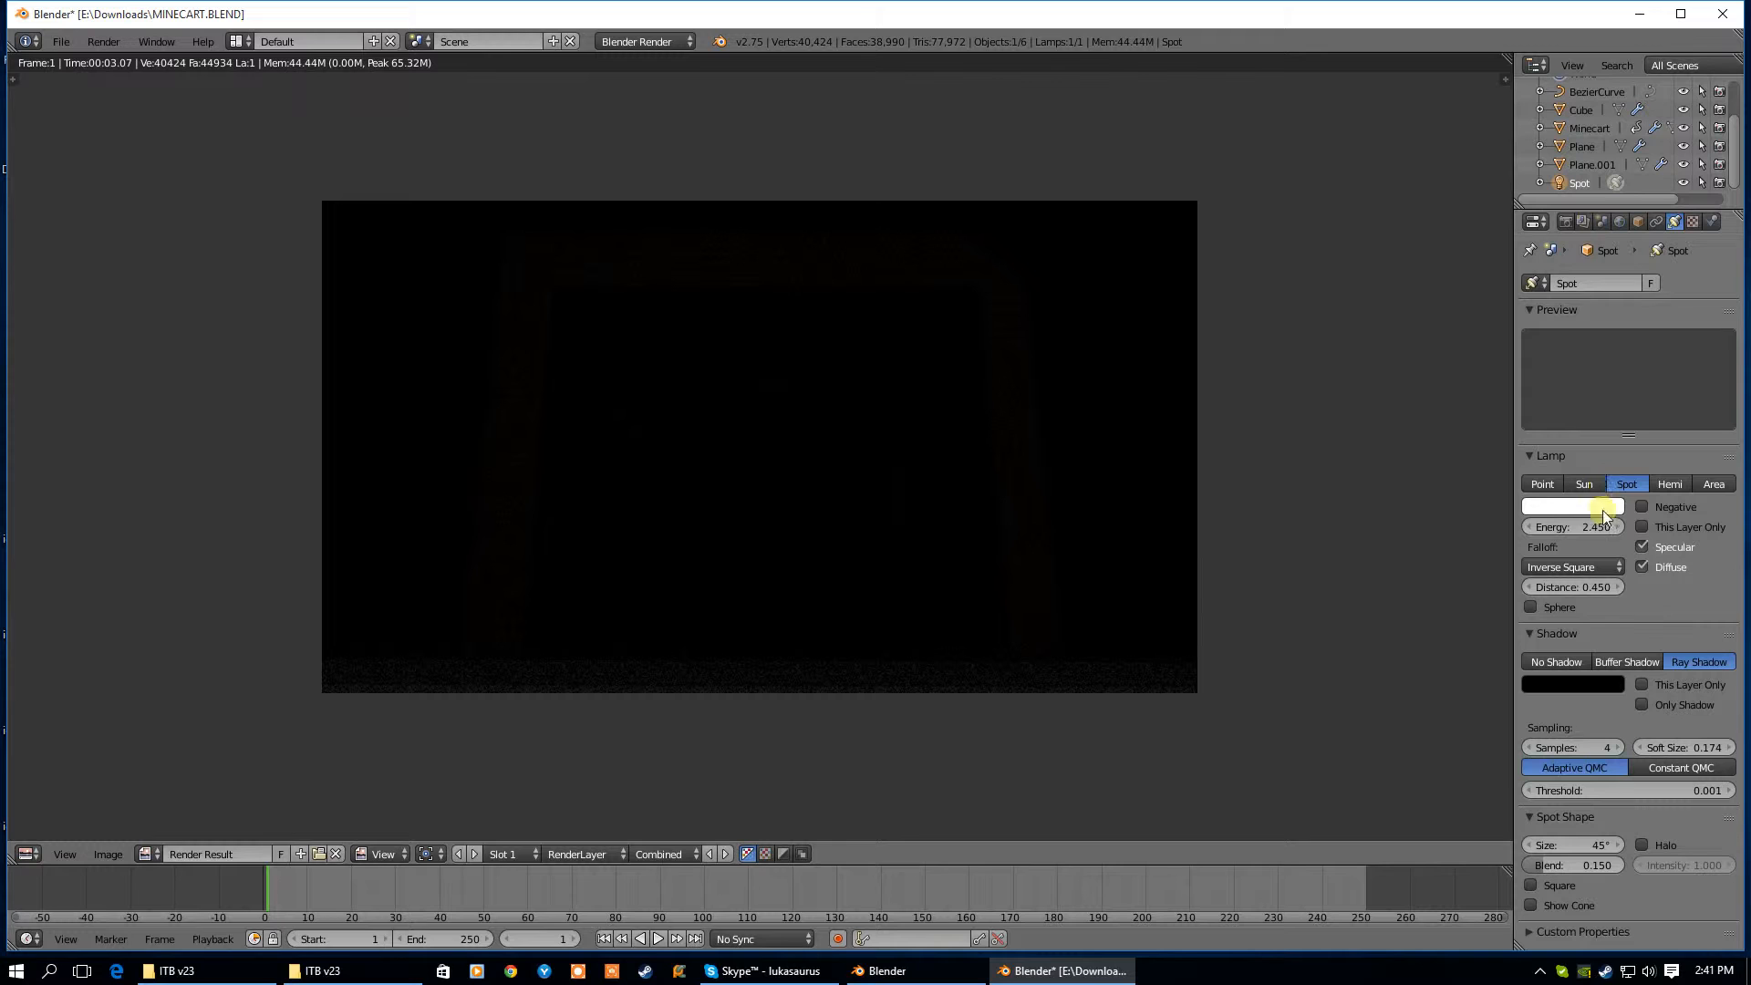
{"action": "left_click_drag", "start_coordinate": [1555, 533], "coordinate": [1681, 532]}
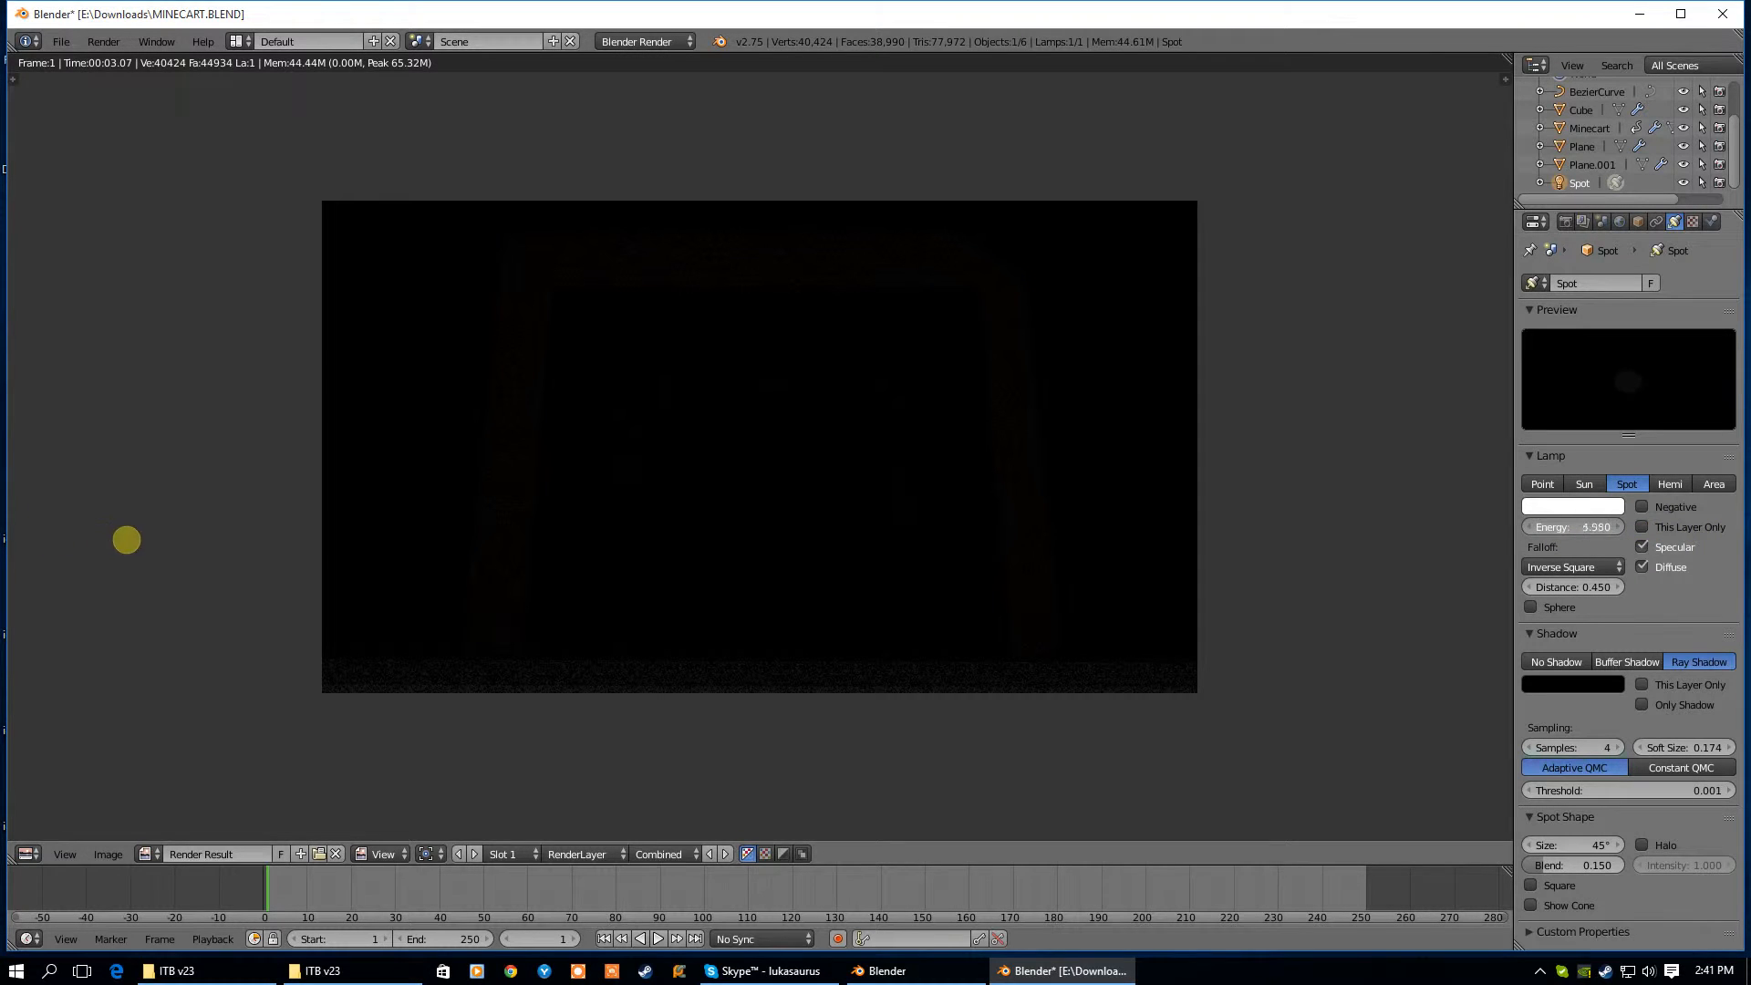
{"action": "left_click_drag", "start_coordinate": [127, 540], "coordinate": [146, 540]}
{"action": "key", "text": "F12"}
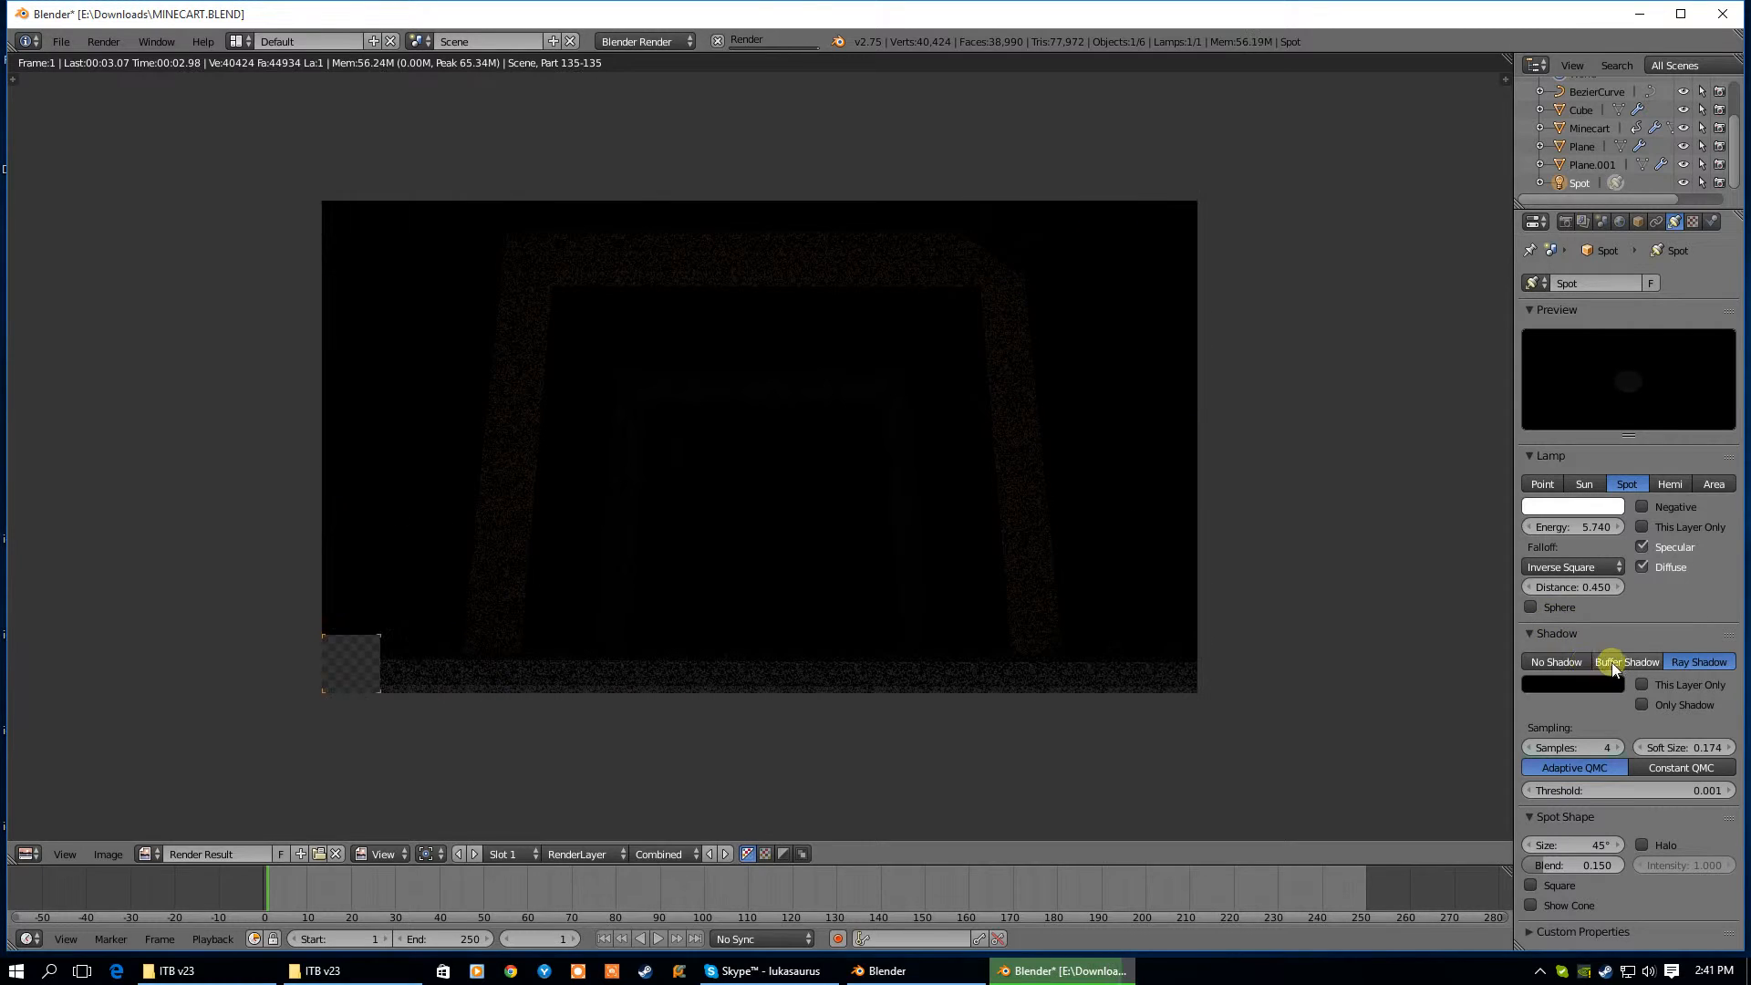
Increase the lamp's distance to 3.870 and 18.650, and its energy to 10.000, rendering the scene after each change
{"action": "mouse_move", "coordinate": [1558, 594]}
{"action": "left_mouse_down"}
{"action": "mouse_move", "coordinate": [1681, 594]}
{"action": "mouse_move", "coordinate": [1556, 591]}
{"action": "left_mouse_up"}
{"action": "key", "text": "F12"}
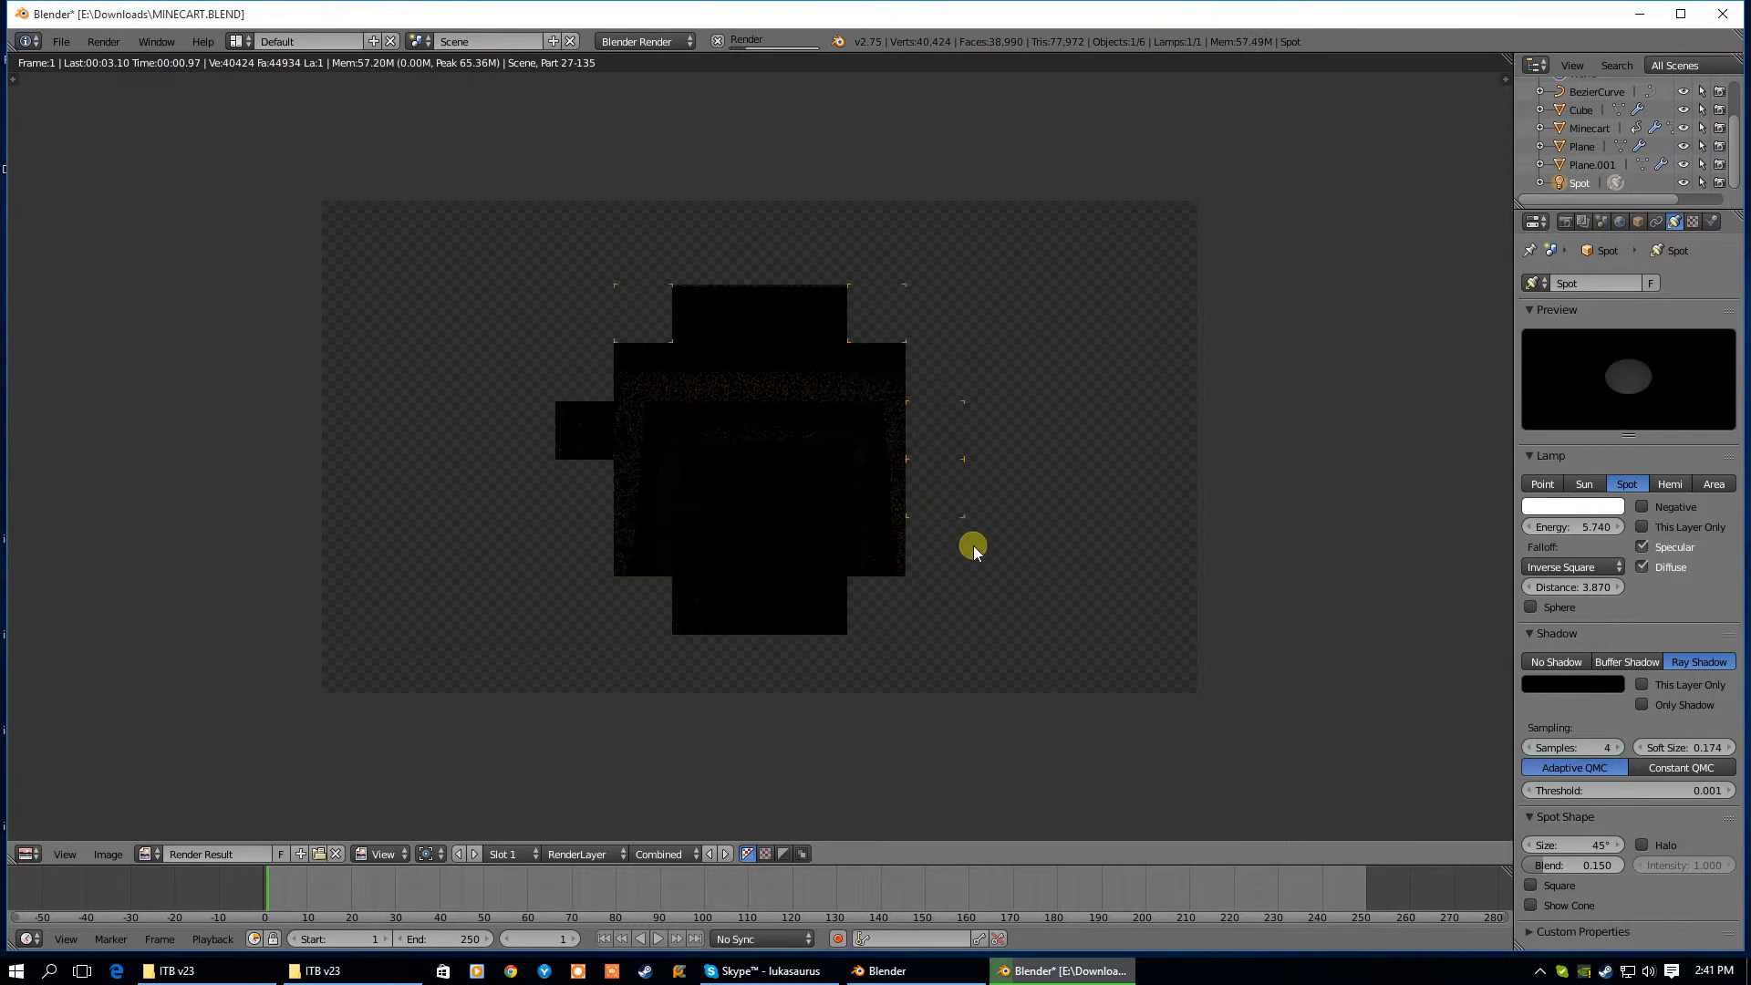
{"action": "left_click_drag", "start_coordinate": [1611, 592], "coordinate": [994, 529]}
{"action": "key", "text": "F12"}
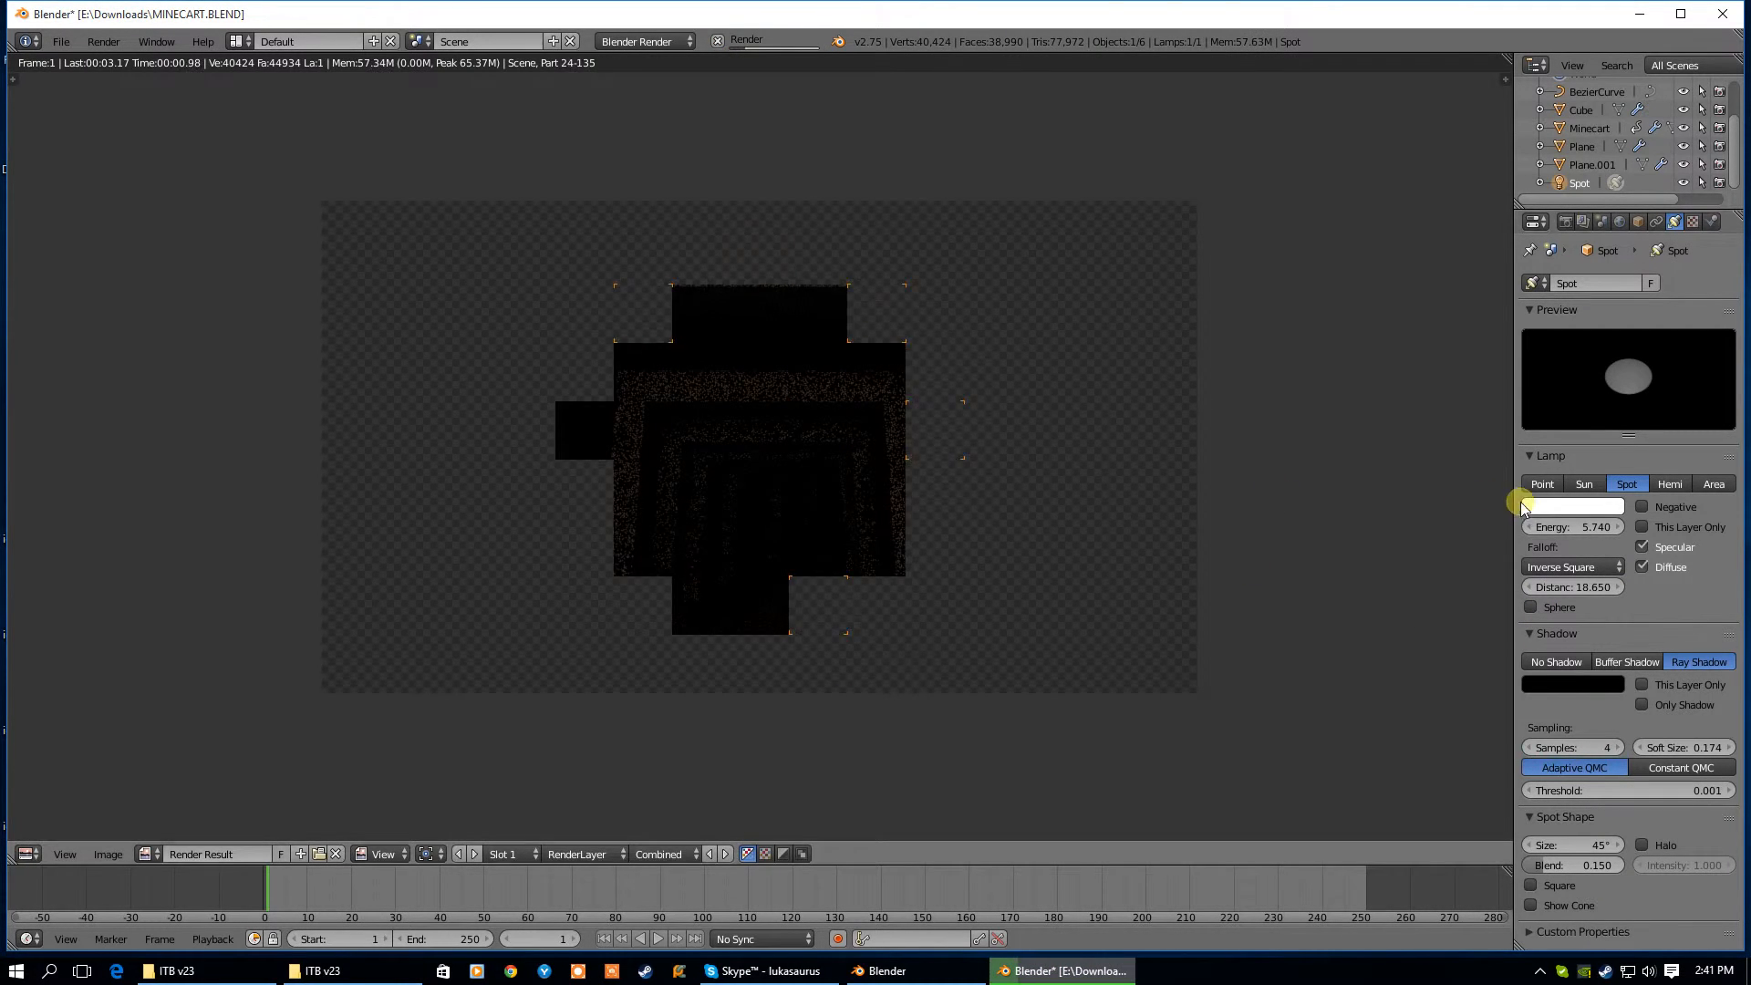
{"action": "left_click_drag", "start_coordinate": [1547, 527], "coordinate": [1550, 534]}
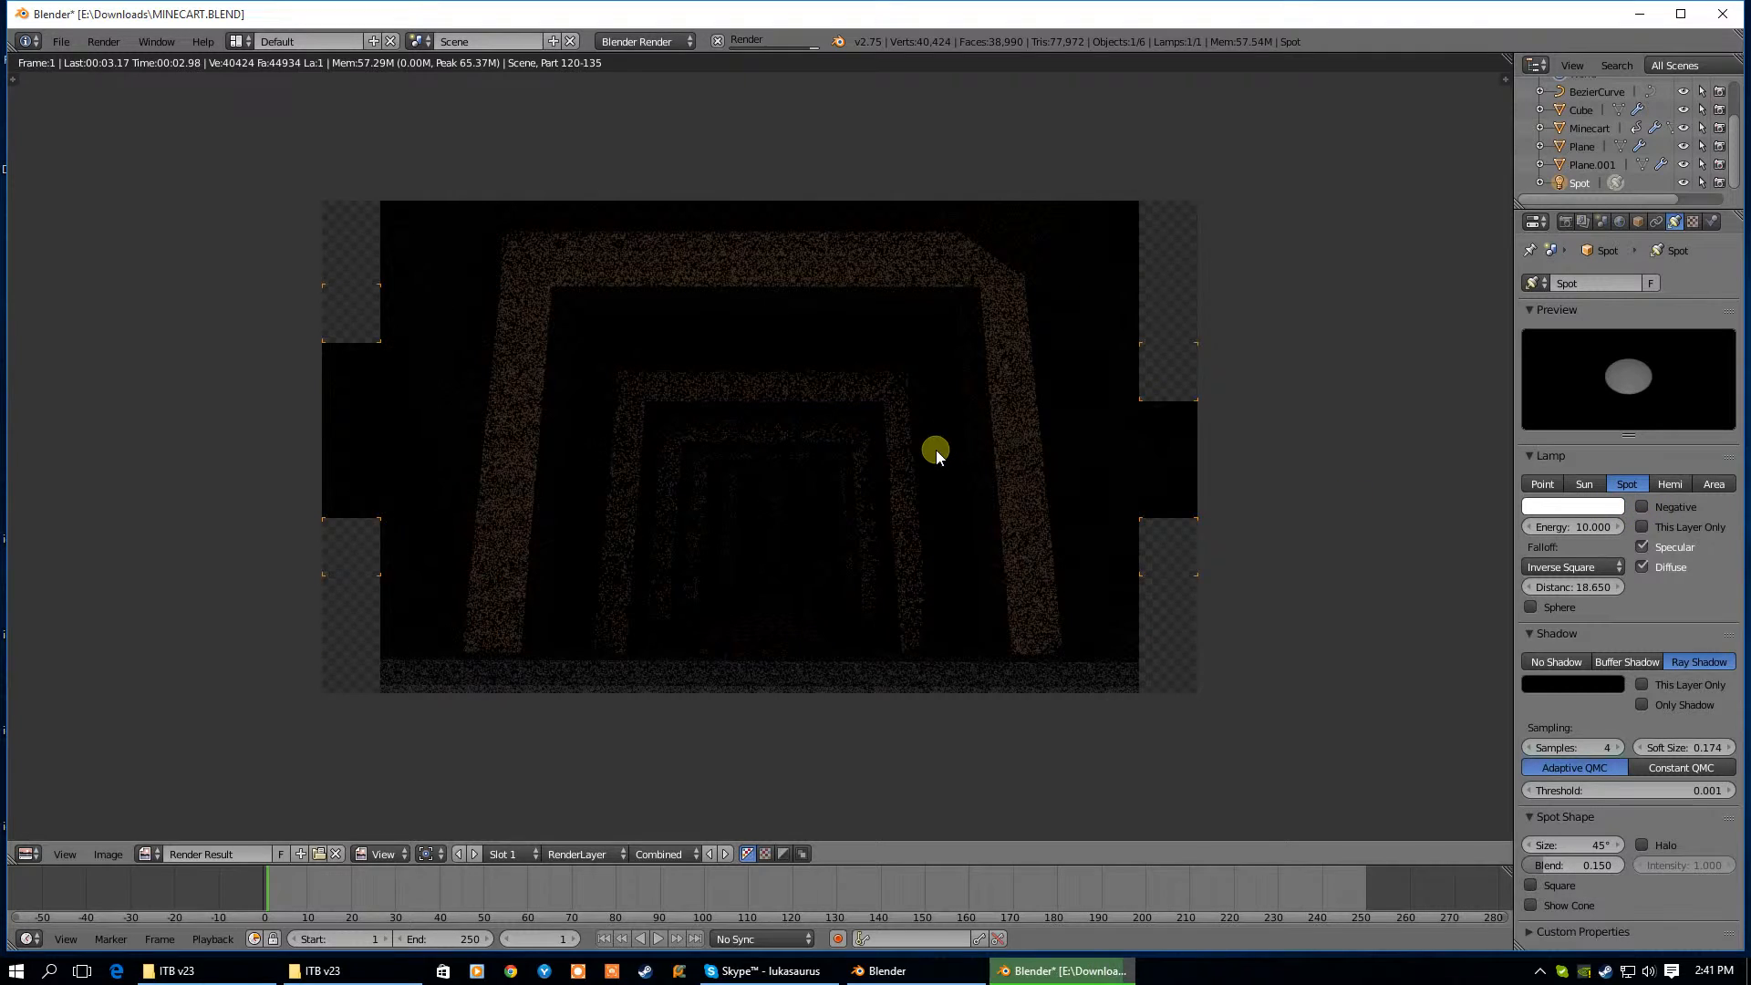
{"action": "key", "text": "F12"}
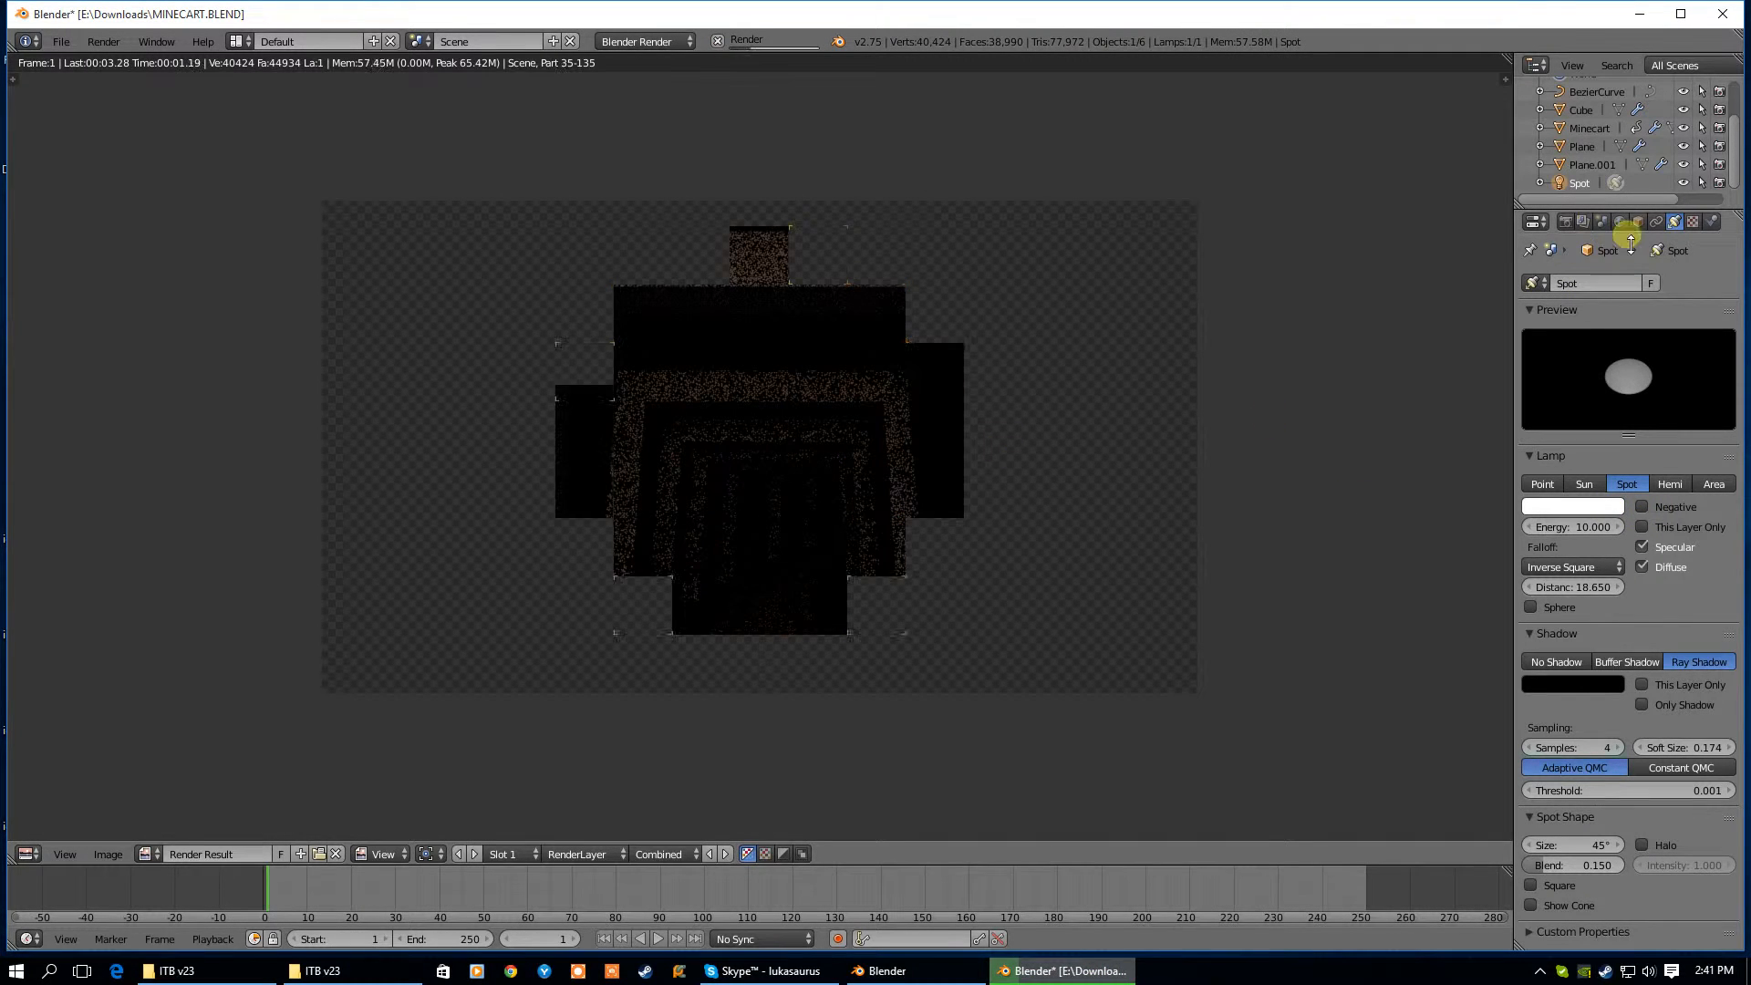
Disable the world's ambient occlusion and render the scene
{"action": "left_click", "coordinate": [1617, 222]}
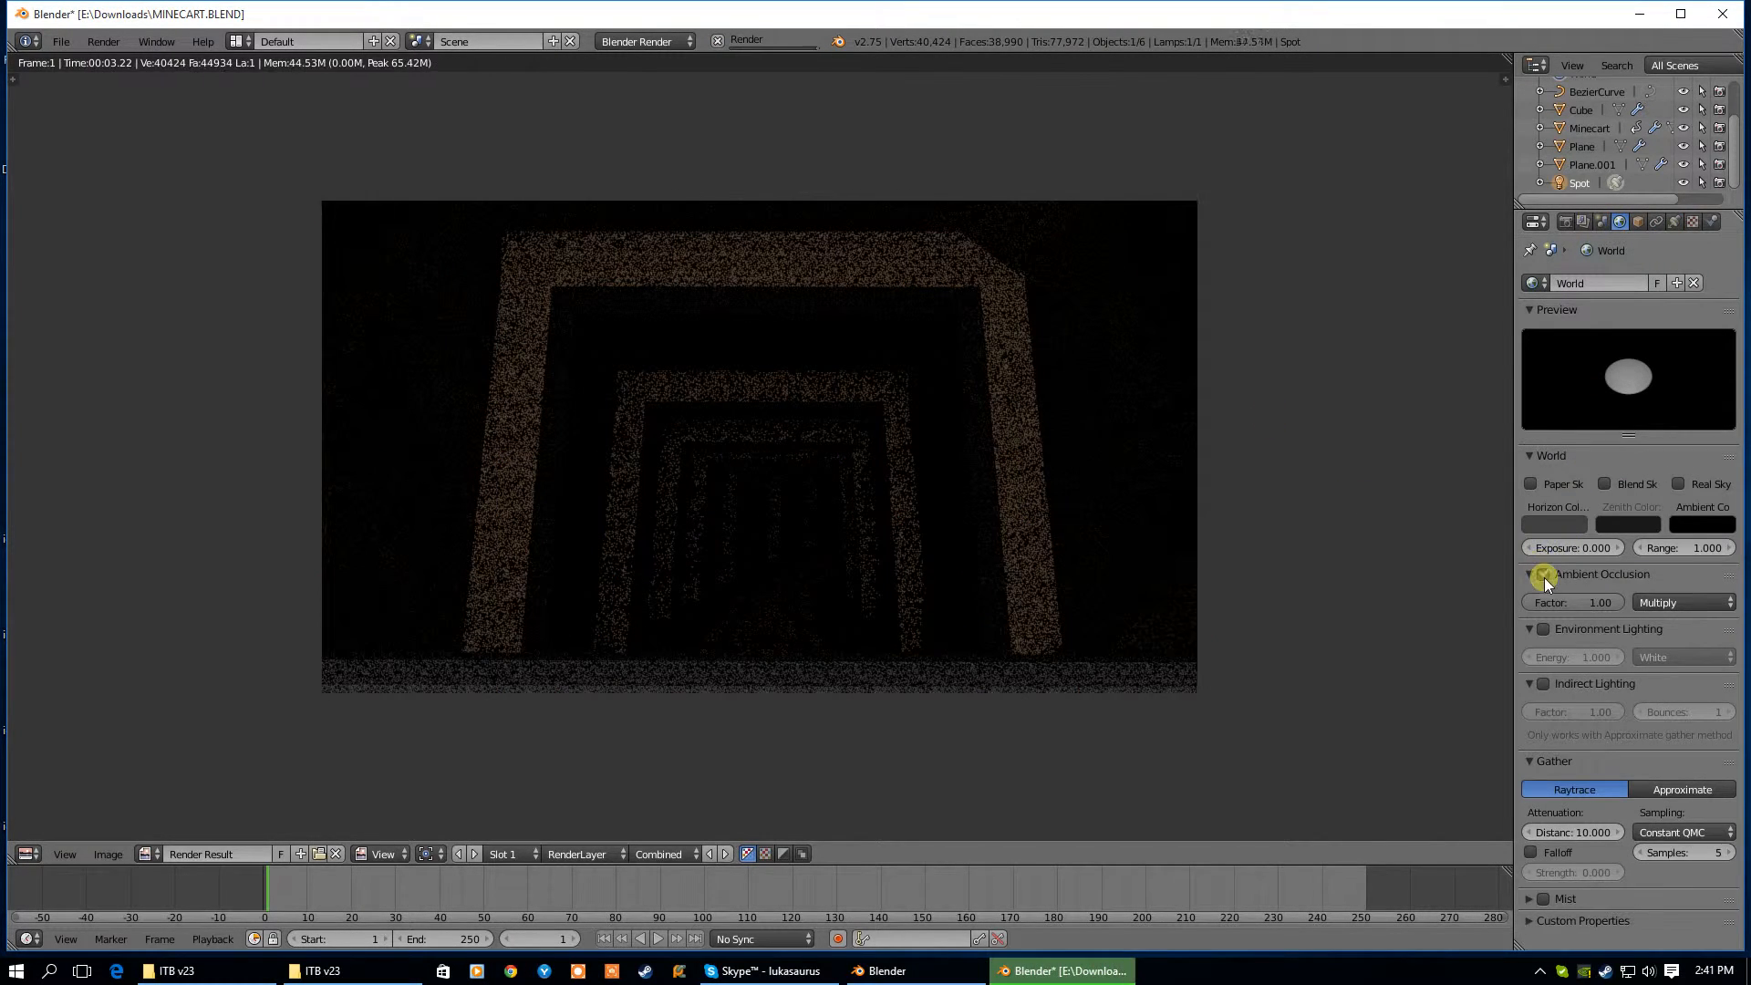
{"action": "left_click", "coordinate": [1544, 576]}
{"action": "key", "text": "F12"}
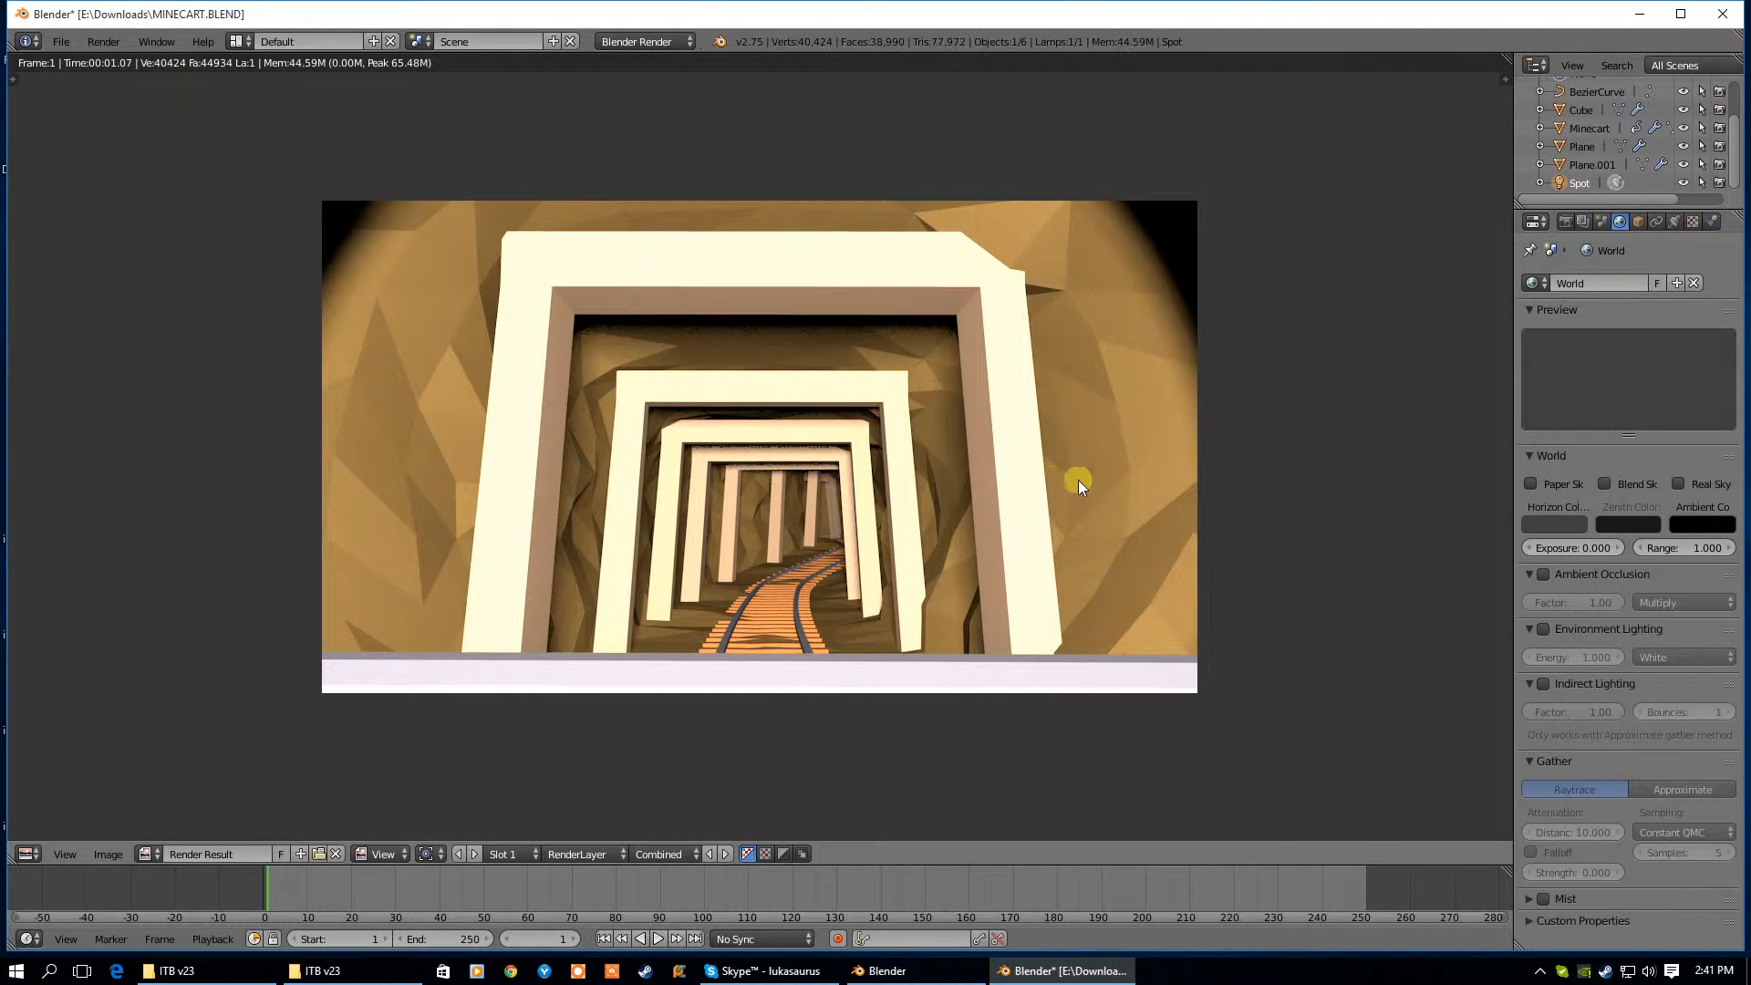
Reduce the spot lamp's distance to 12.040 and to 10.030, rendering the scene after each change
{"action": "left_click", "coordinate": [1674, 223]}
{"action": "left_click_drag", "start_coordinate": [1584, 587], "coordinate": [1037, 595]}
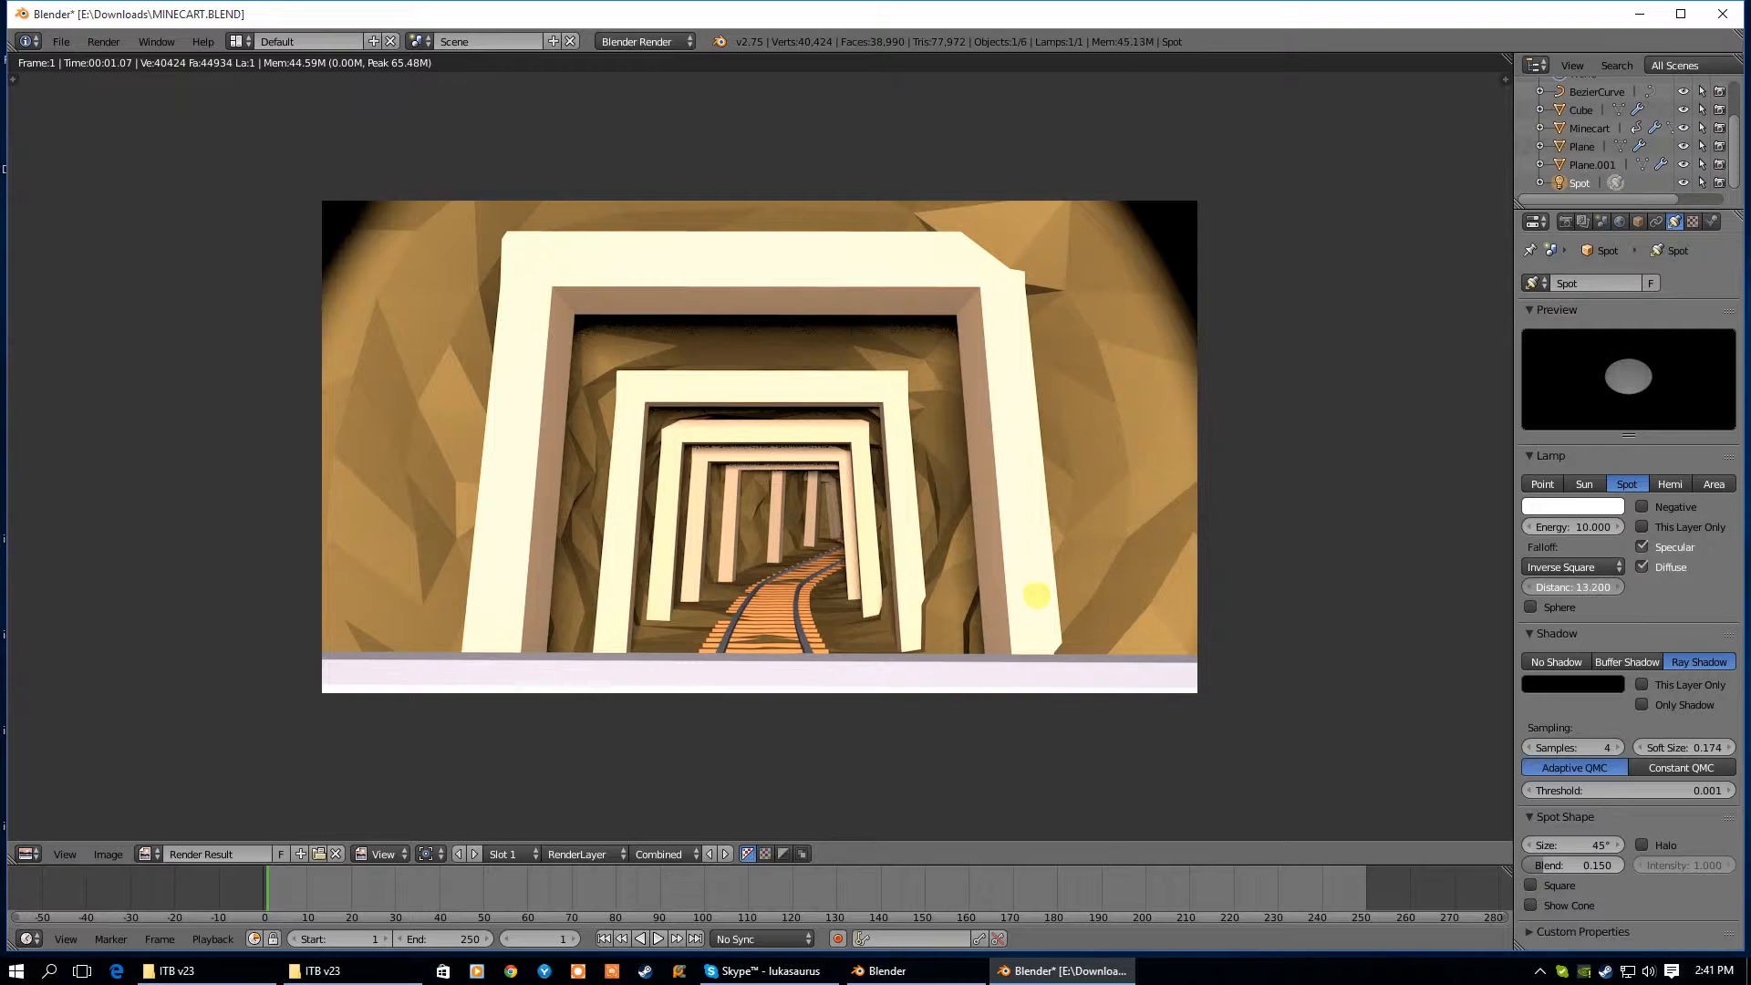
{"action": "key", "text": "F12"}
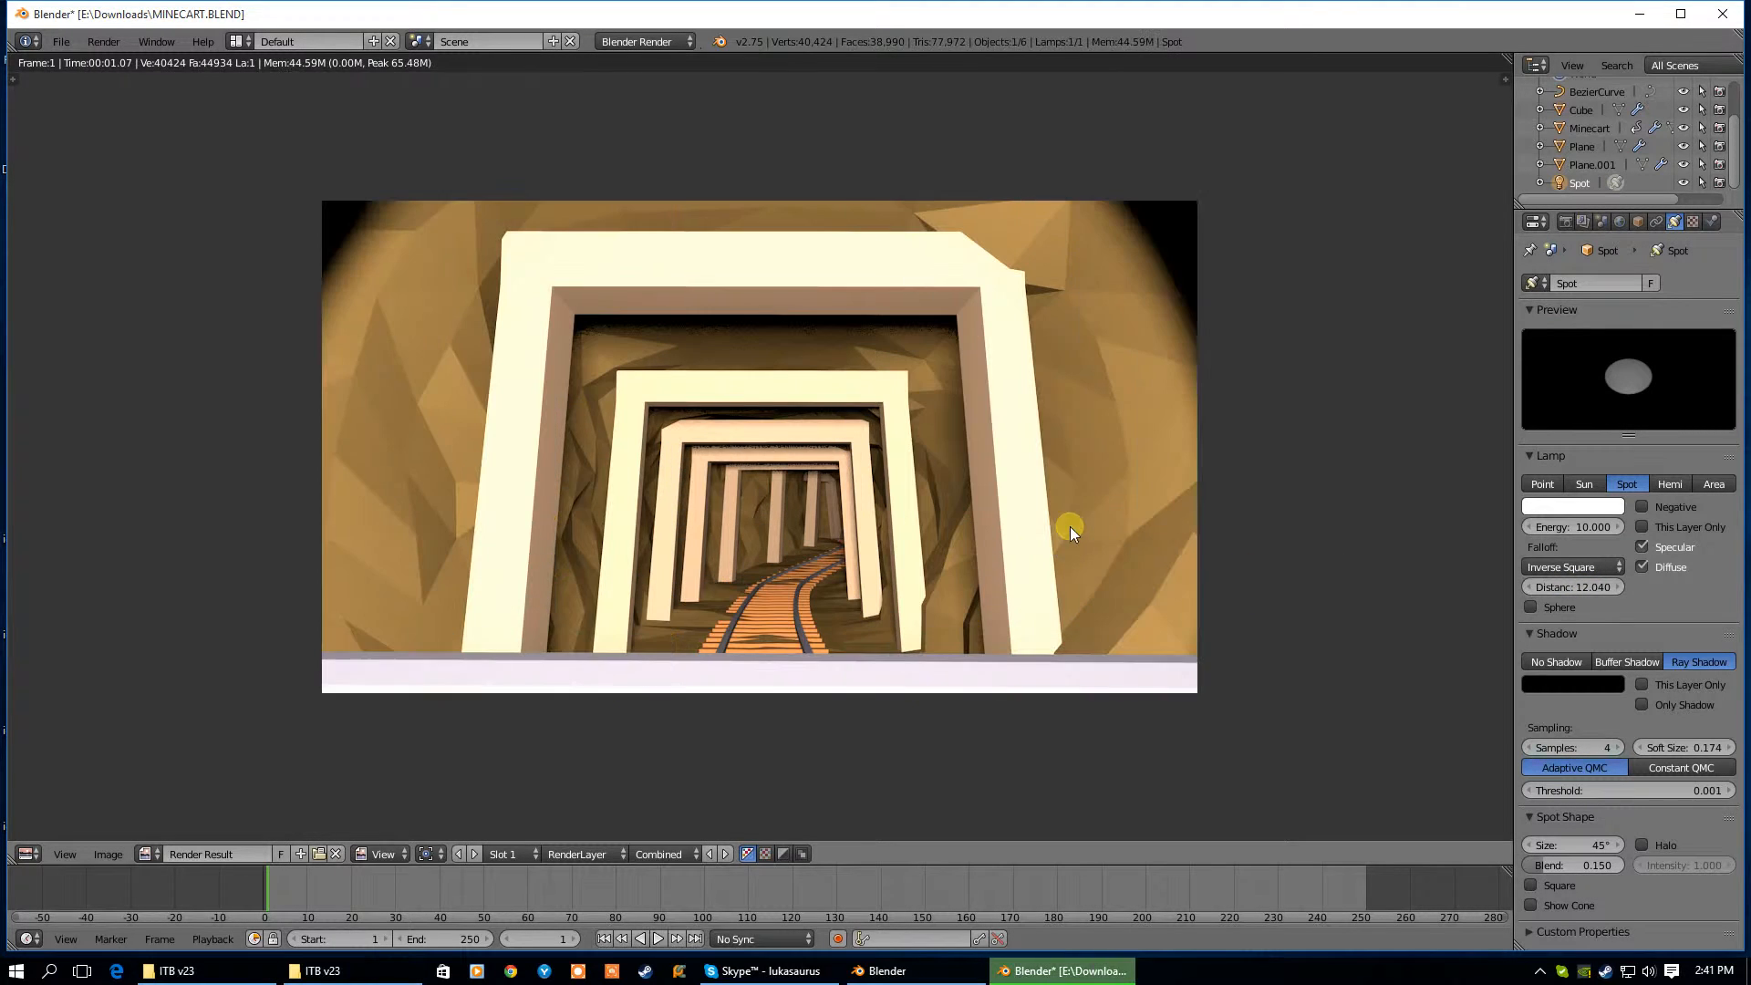
{"action": "left_click_drag", "start_coordinate": [1589, 587], "coordinate": [917, 539]}
{"action": "key", "text": "F12"}
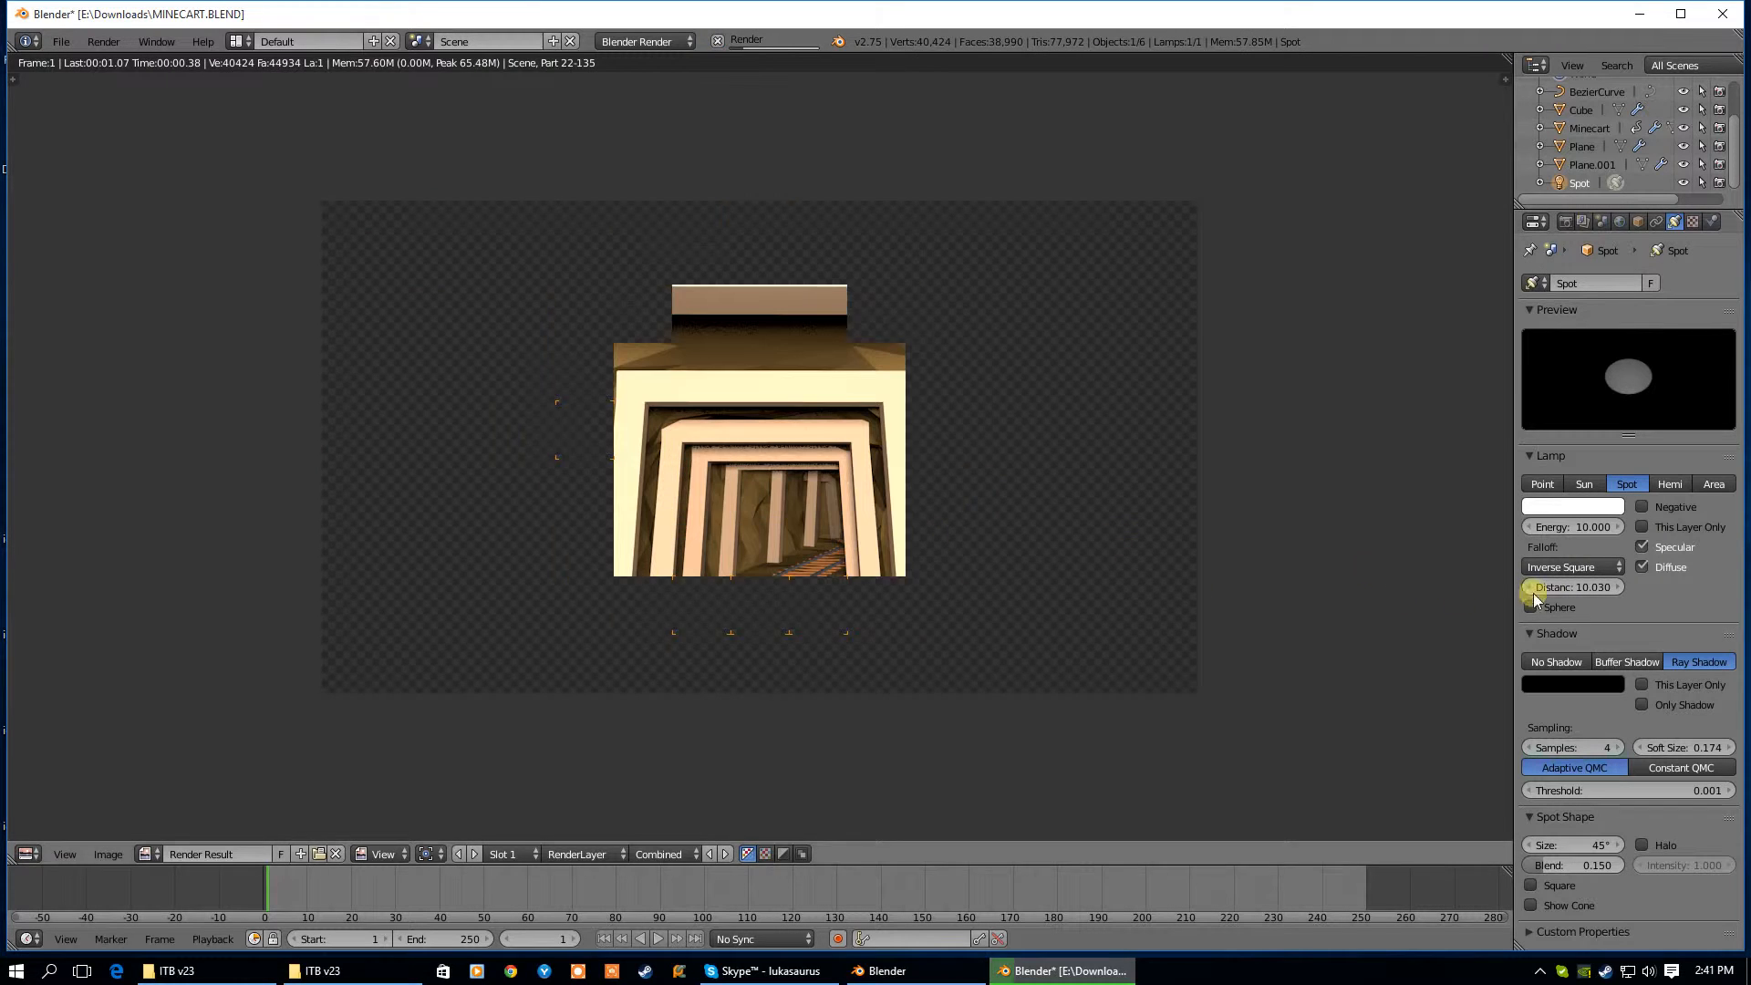
Enable ambient occlusion in Add mode and test-render it with a factor of 0.07 and one of about 0.36
{"action": "left_click", "coordinate": [1616, 222]}
{"action": "left_click", "coordinate": [1540, 576]}
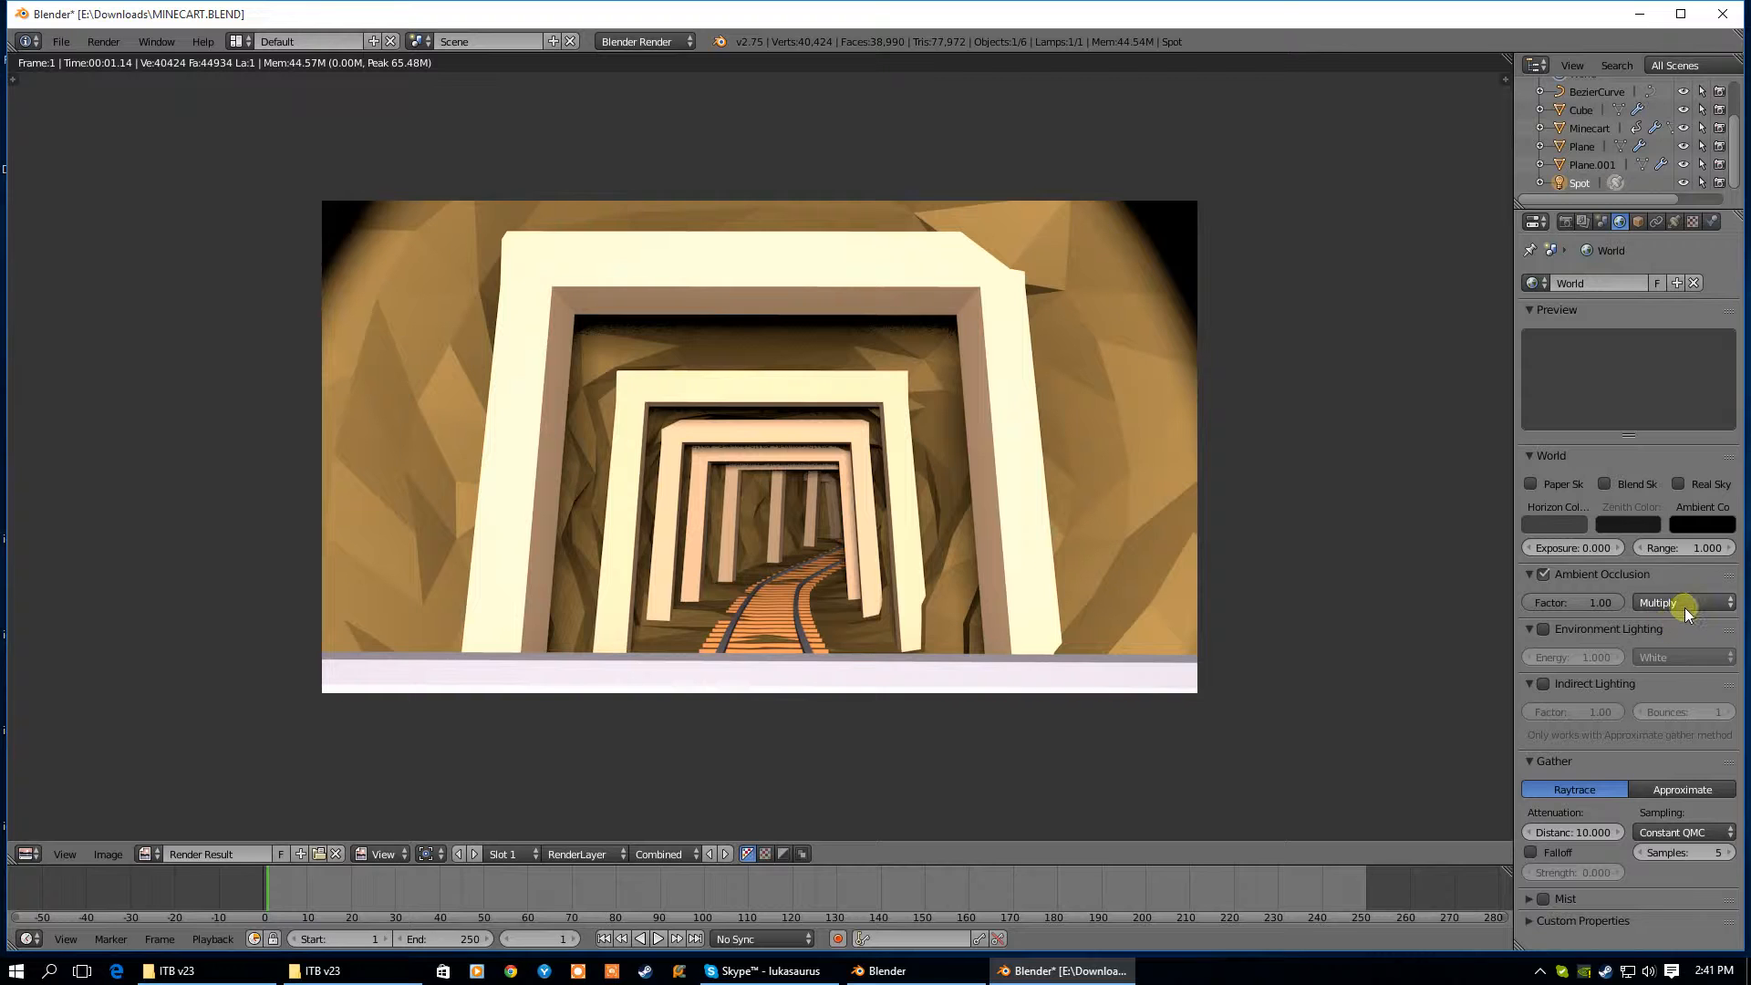
{"action": "left_click", "coordinate": [1682, 604]}
{"action": "left_click", "coordinate": [1682, 583]}
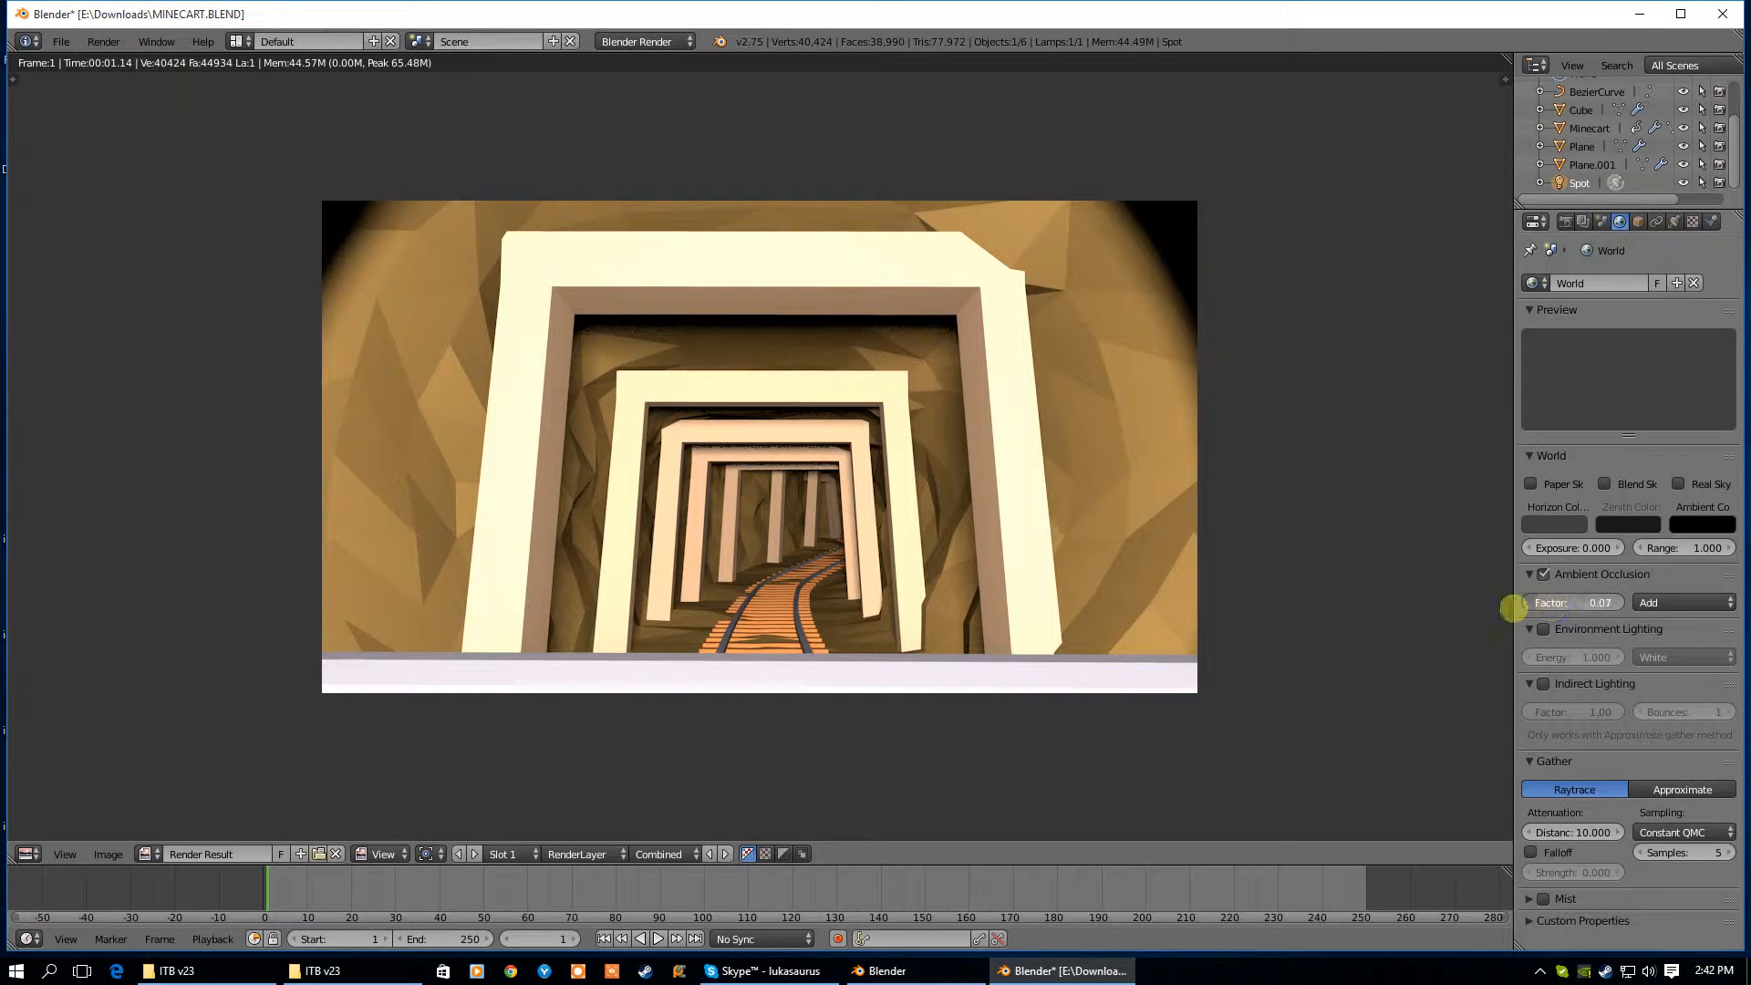
{"action": "key", "text": "F12"}
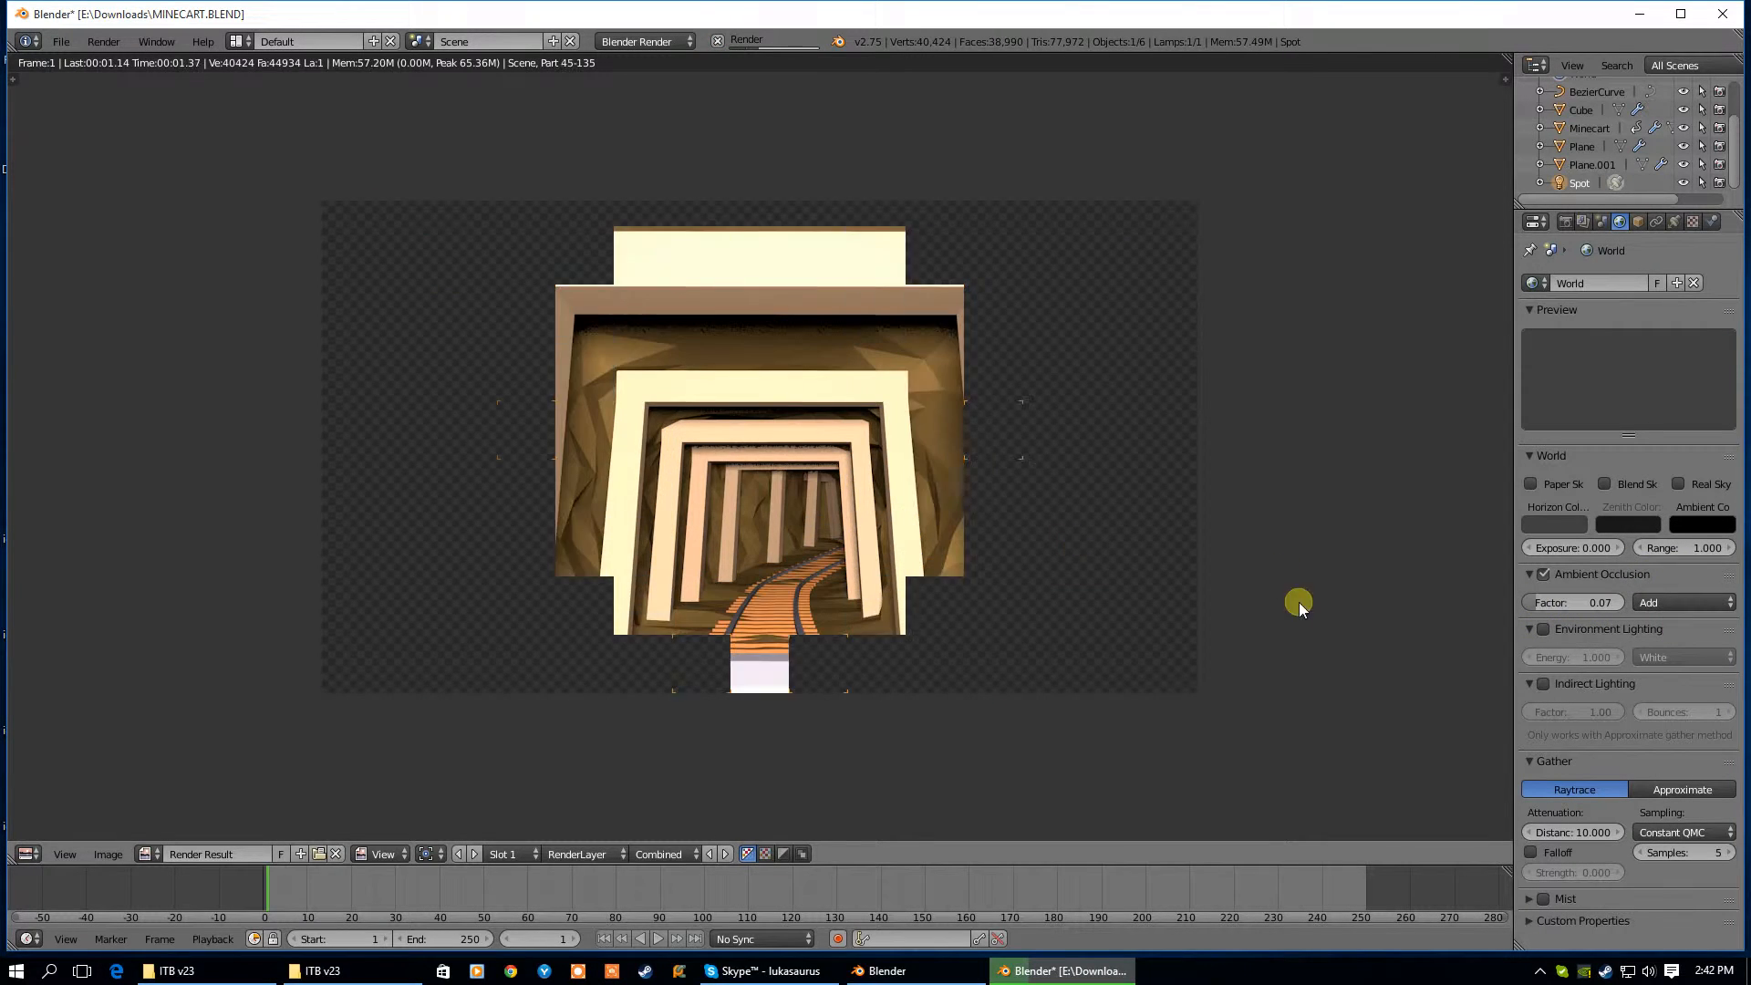
{"action": "left_click_drag", "start_coordinate": [1554, 607], "coordinate": [1580, 602]}
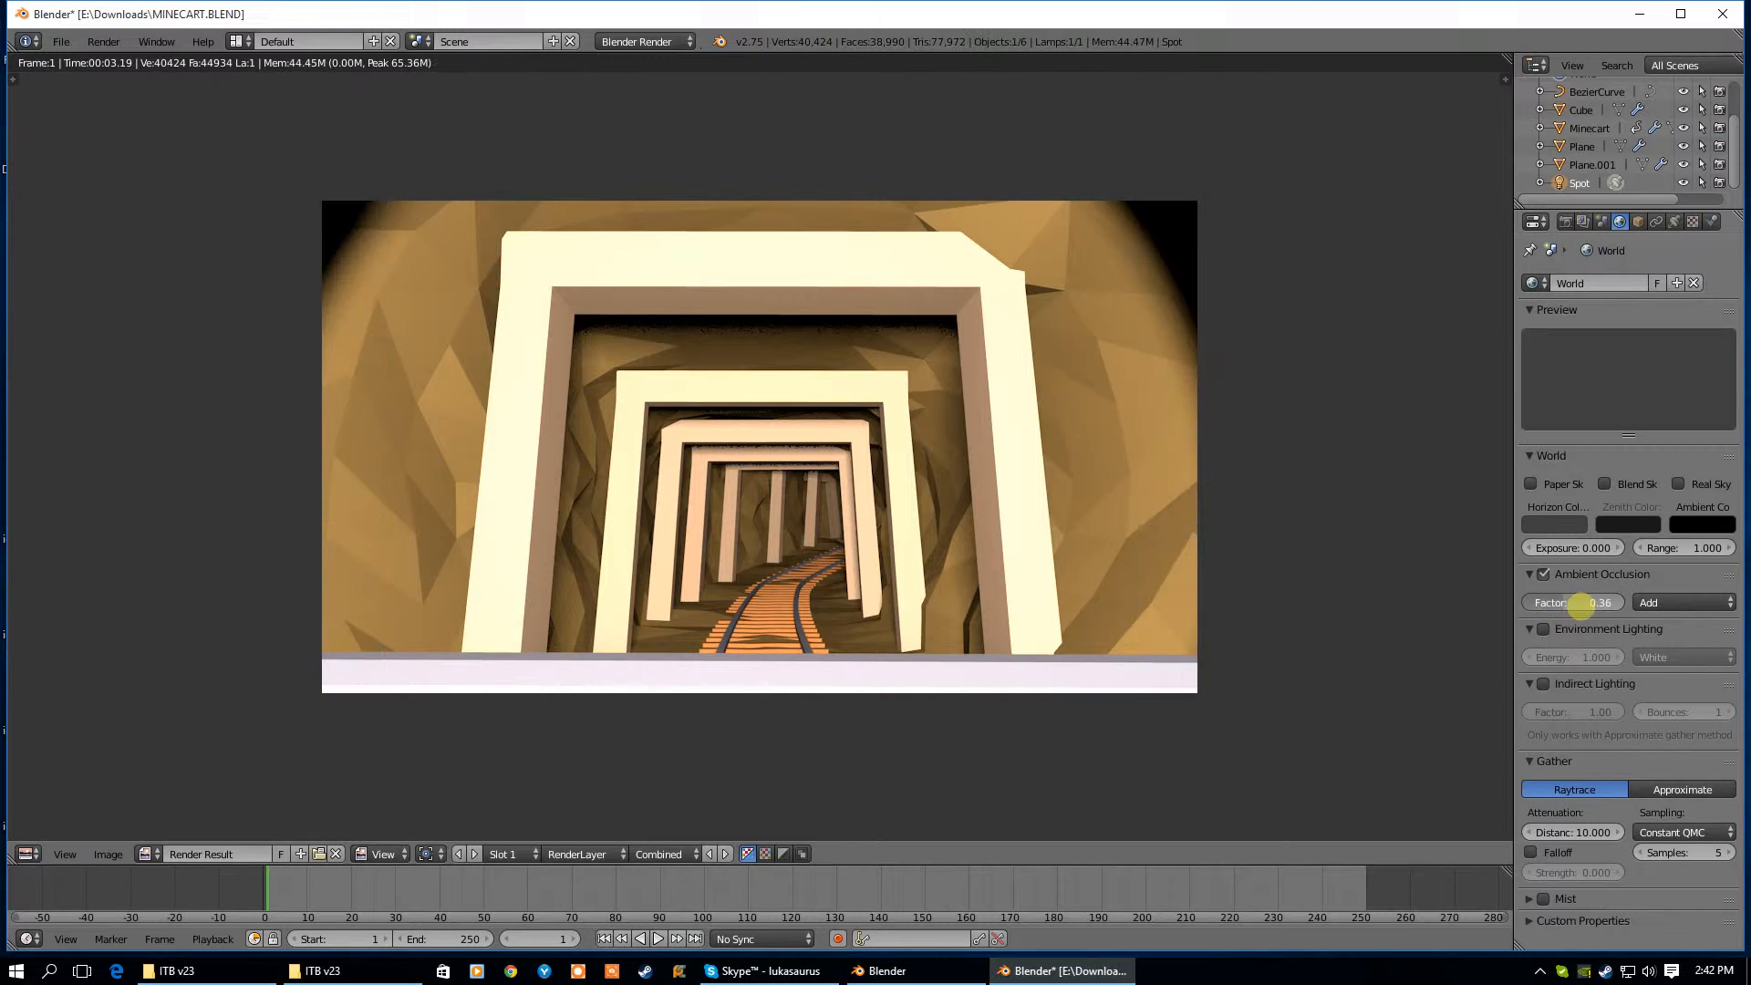
{"action": "key", "text": "F12"}
Set the spot lamp's energy to 4.440 and its distance to 1.070, rendering the scene after each change
{"action": "left_click", "coordinate": [1674, 222]}
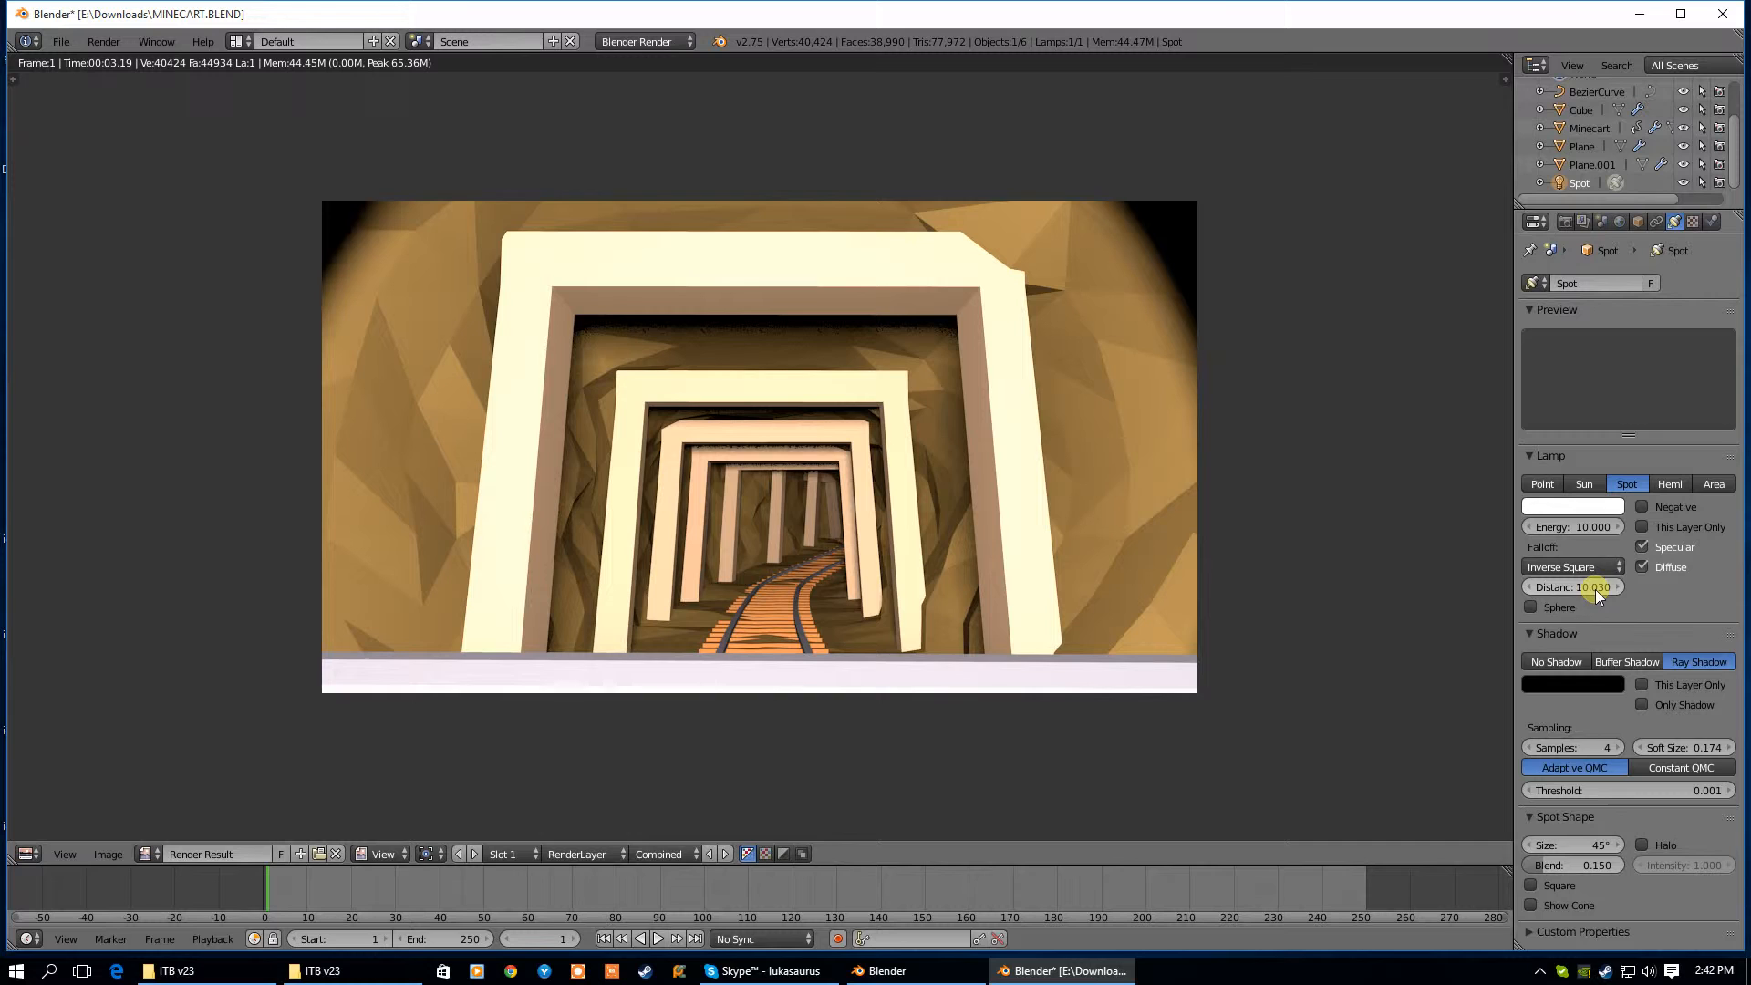
{"action": "left_click_drag", "start_coordinate": [1589, 530], "coordinate": [1464, 532]}
{"action": "left_click_drag", "start_coordinate": [1073, 543], "coordinate": [1048, 536]}
{"action": "key", "text": "F12"}
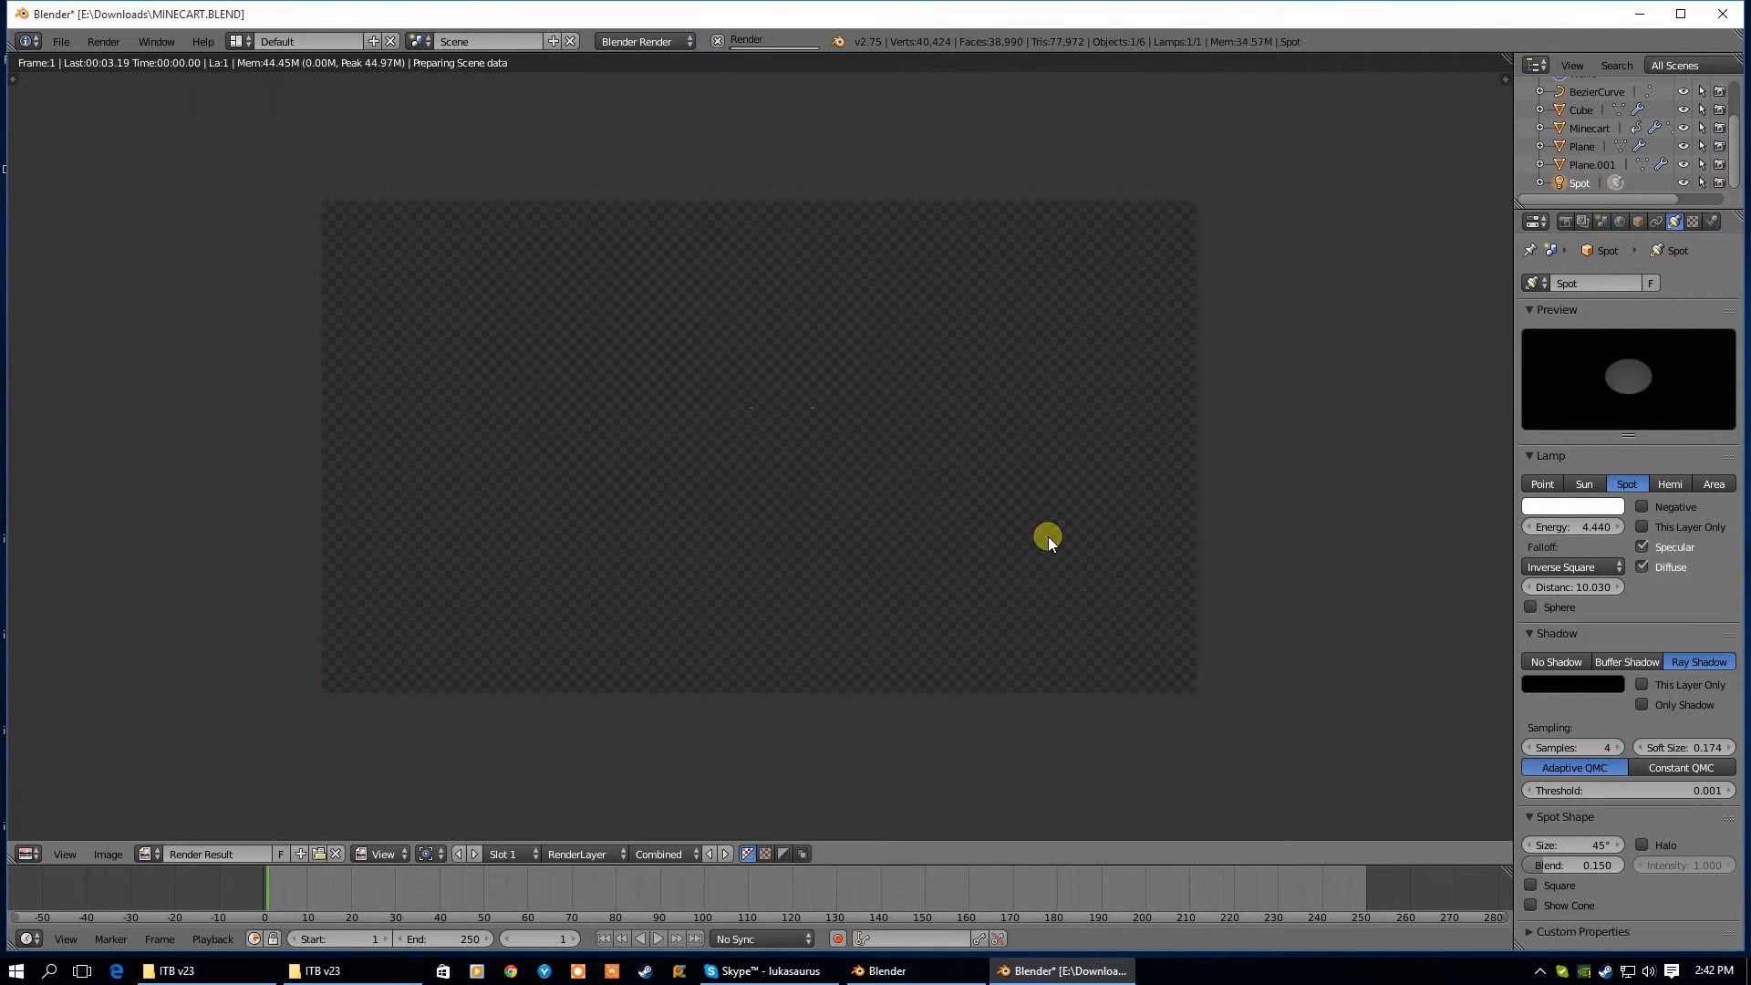
{"action": "left_click_drag", "start_coordinate": [1600, 588], "coordinate": [716, 613]}
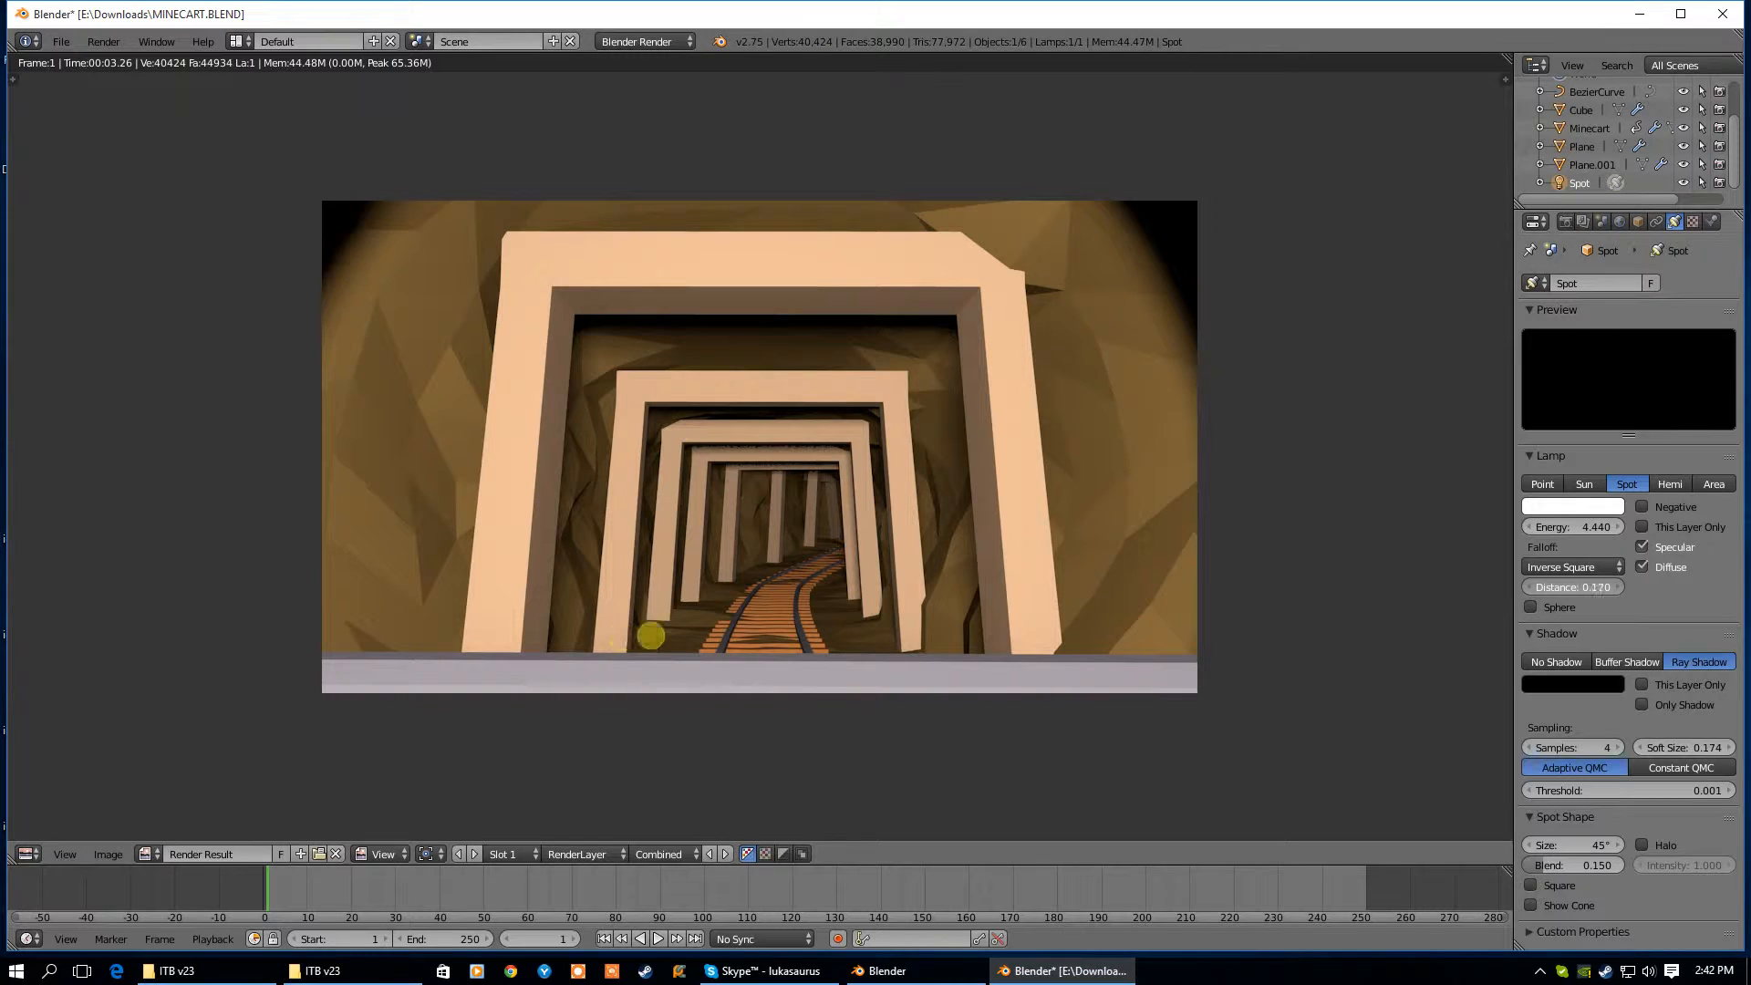
{"action": "key", "text": "F12"}
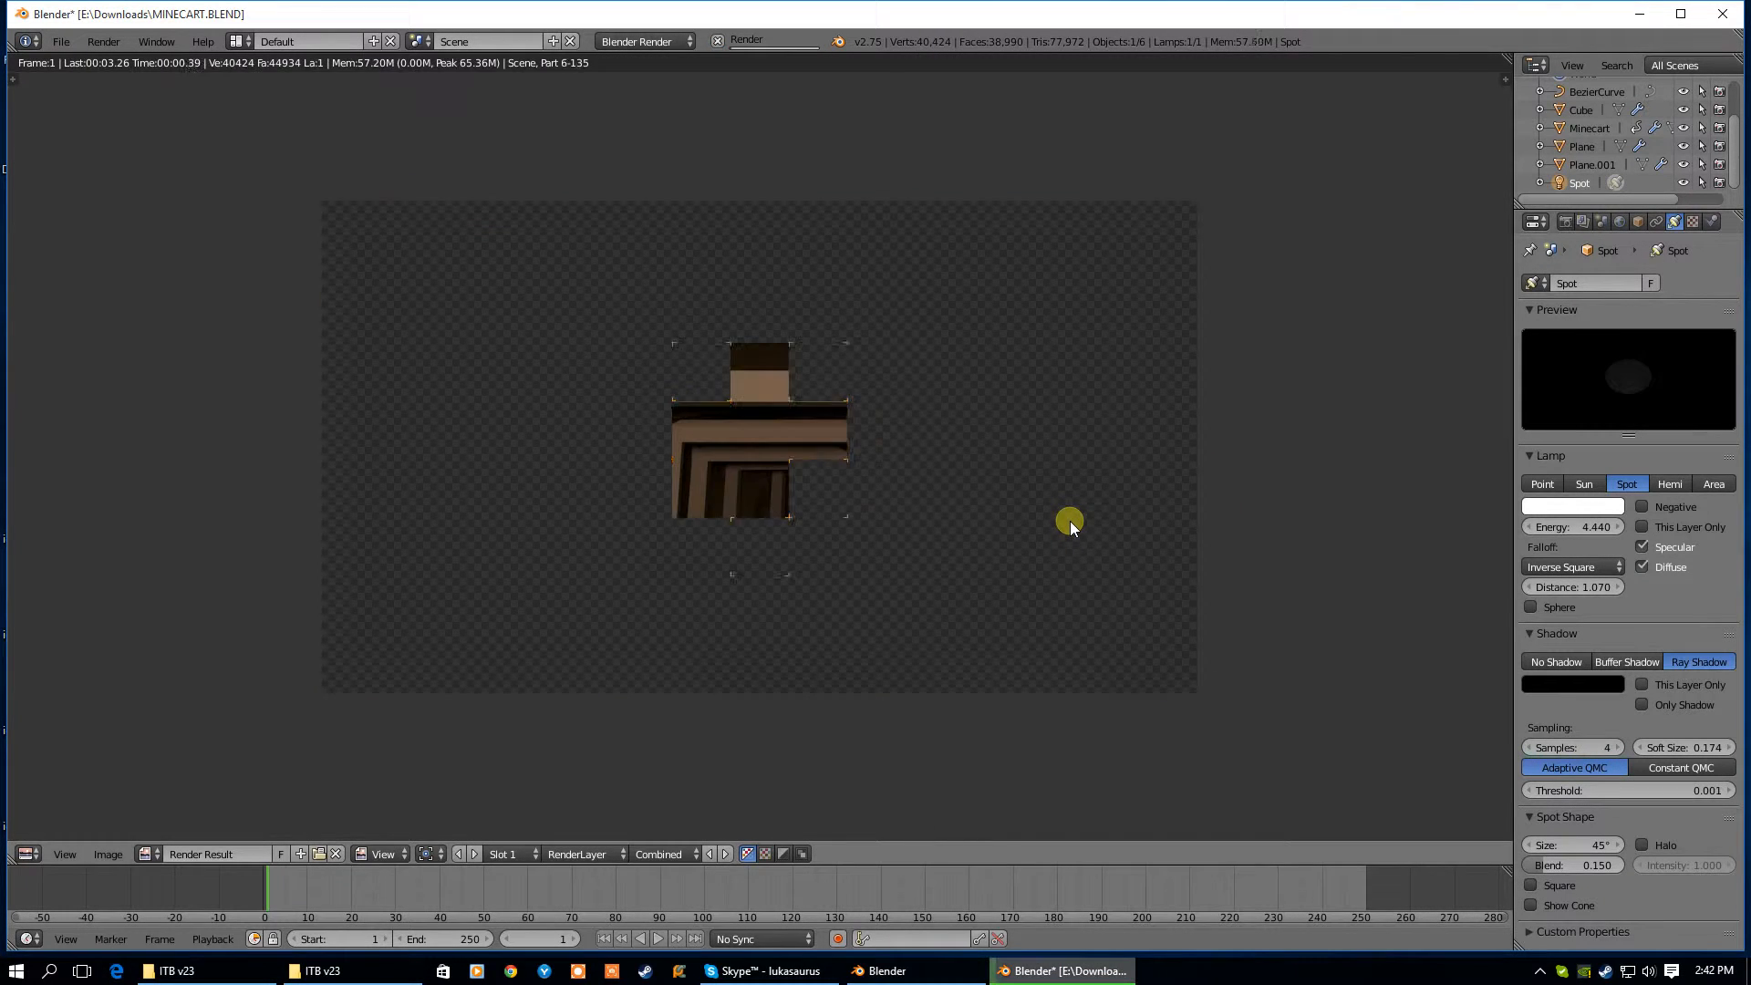
Set the ambient occlusion factor to 1.00 in Add mode and render the scene
{"action": "left_click", "coordinate": [1622, 222]}
{"action": "left_click", "coordinate": [1543, 574]}
{"action": "left_click_drag", "start_coordinate": [1580, 602], "coordinate": [1628, 602]}
{"action": "key", "text": "F12"}
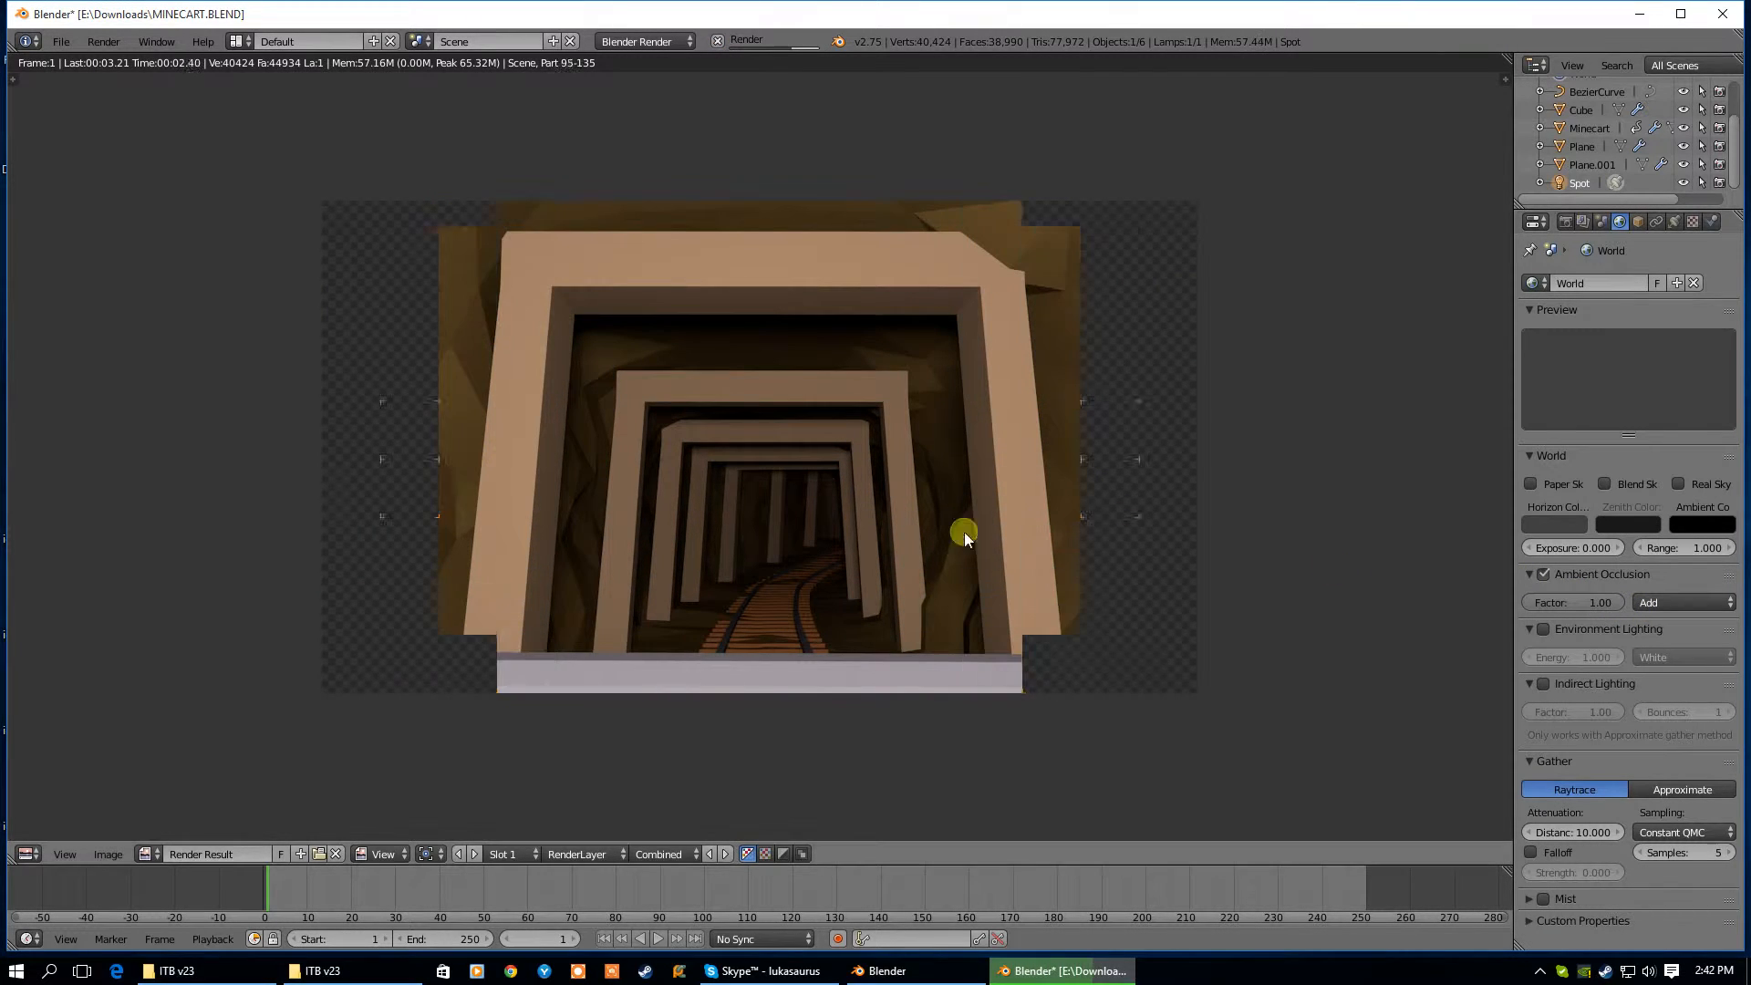
{"action": "key", "text": "F12"}
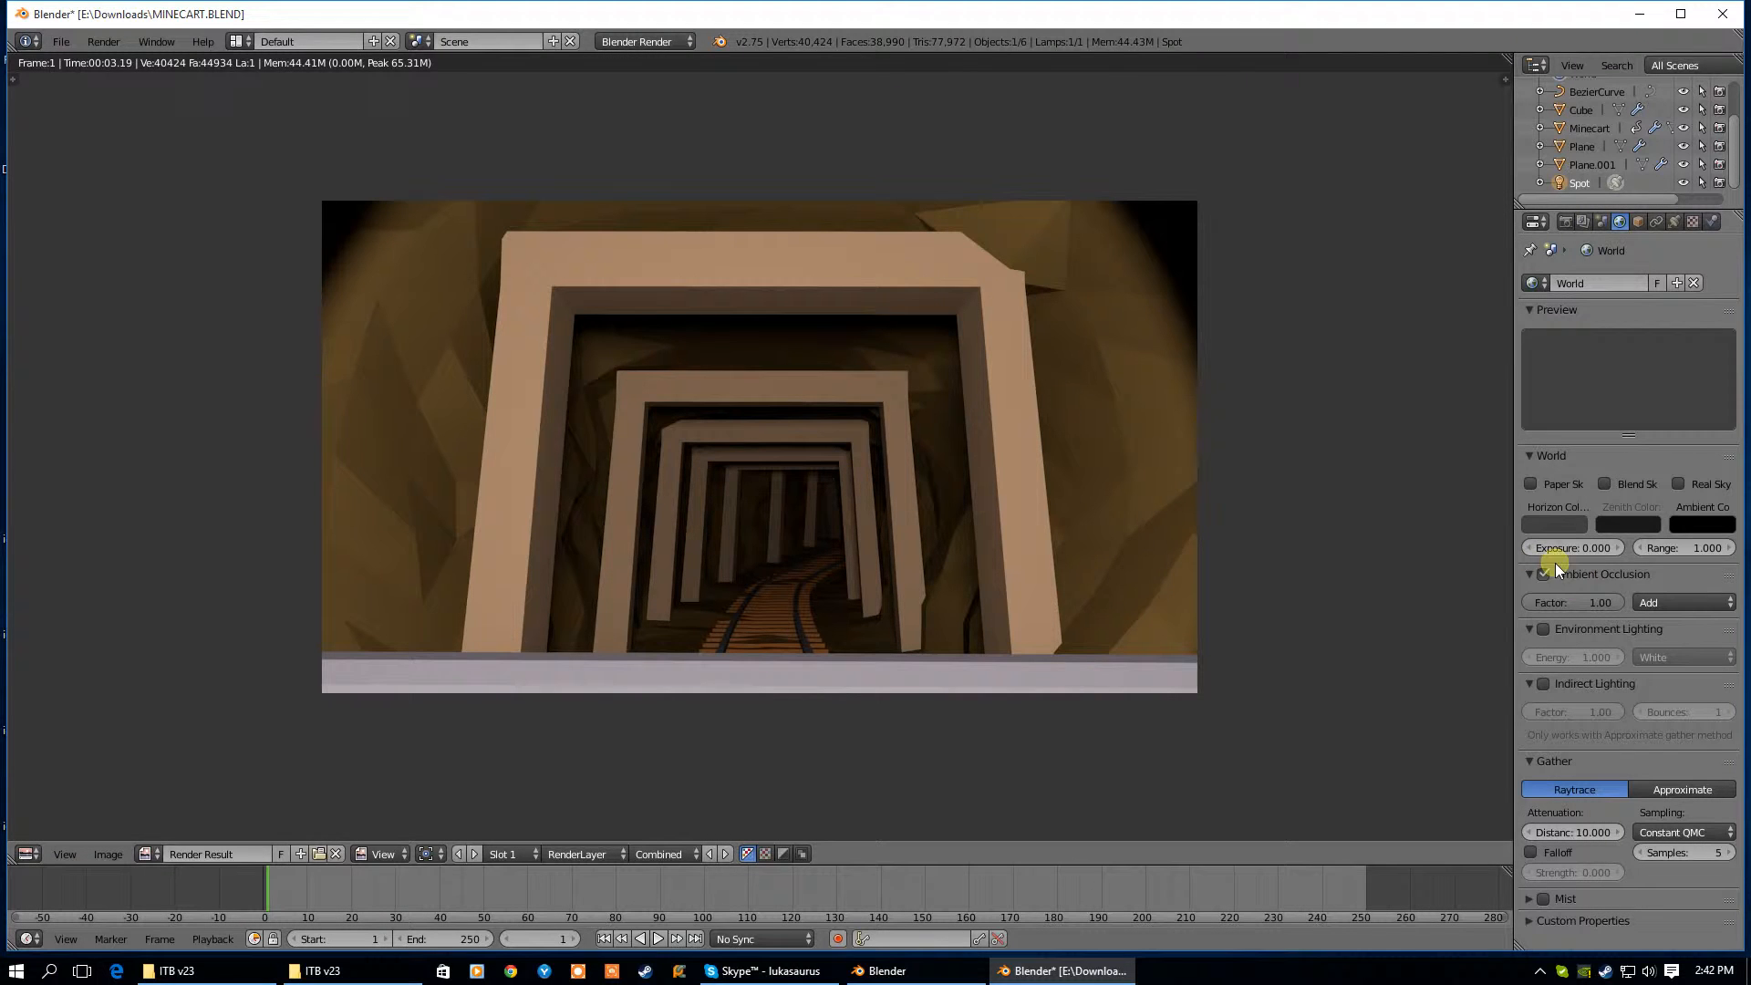
Enable Paper Sky and Blend Sky for the world and set the horizon color to blue, R 0.069, G 0.292, B 0.686
{"action": "left_click", "coordinate": [1532, 483]}
{"action": "left_click", "coordinate": [1604, 483]}
{"action": "left_click", "coordinate": [1568, 527]}
{"action": "left_click", "coordinate": [1497, 316]}
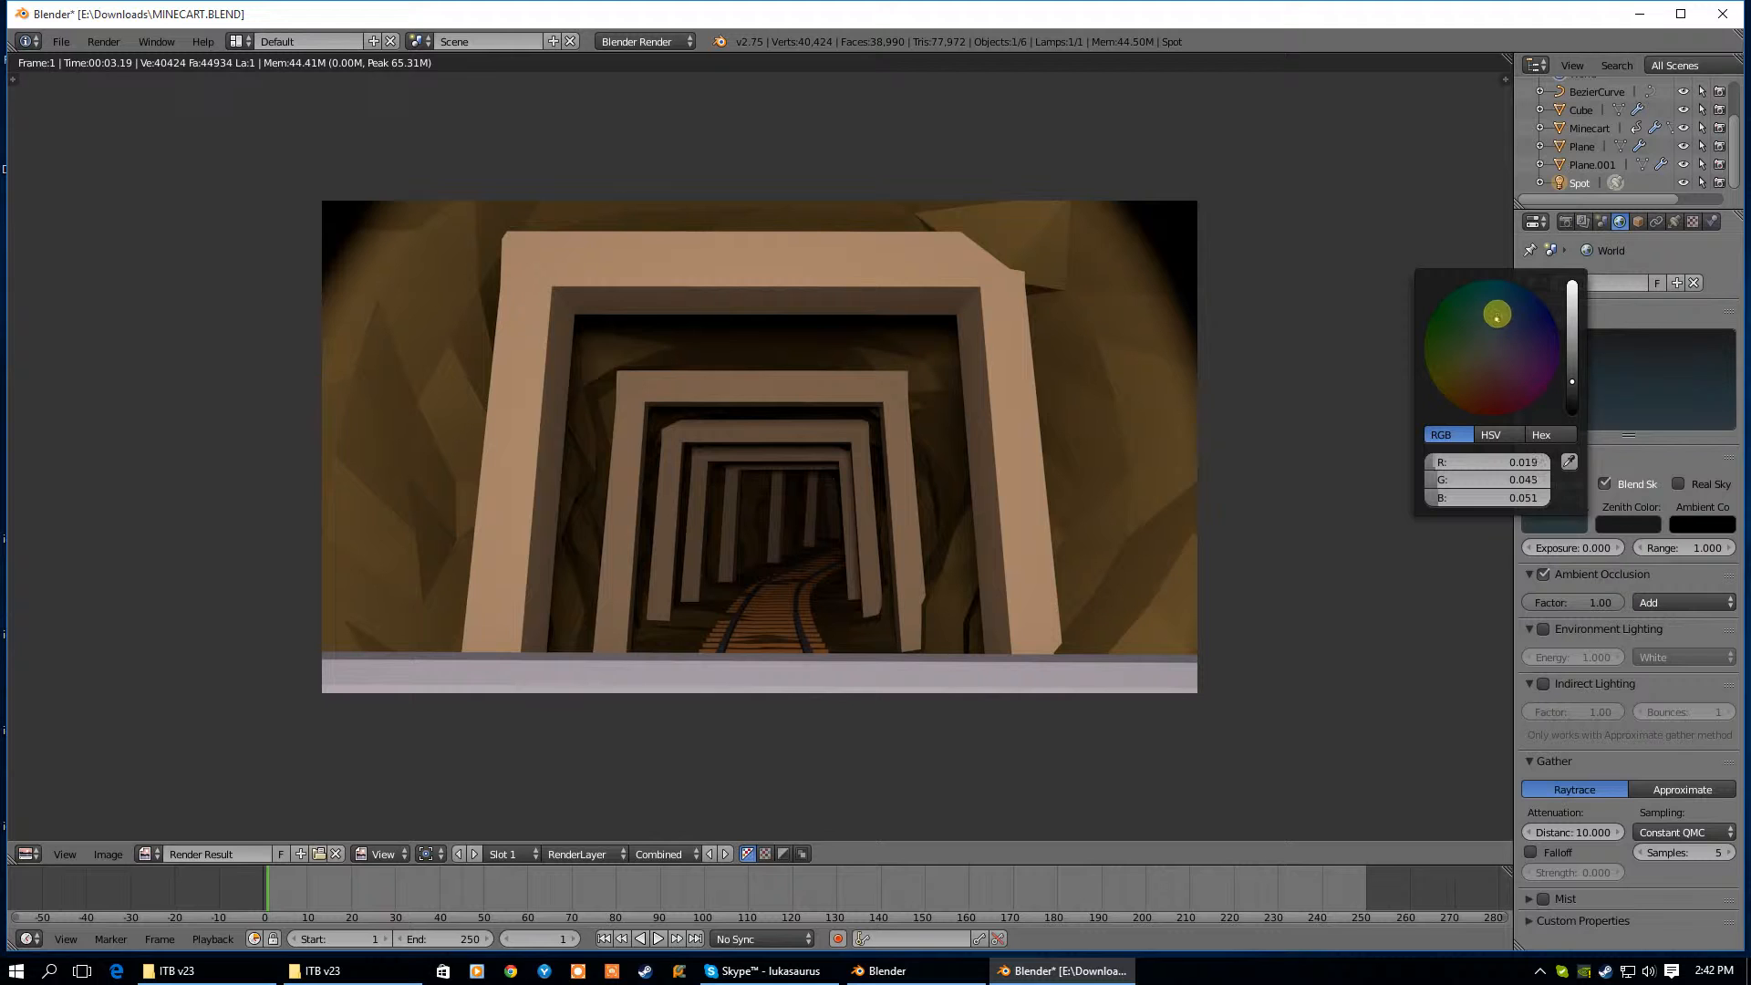
{"action": "left_click_drag", "start_coordinate": [1571, 319], "coordinate": [1572, 300]}
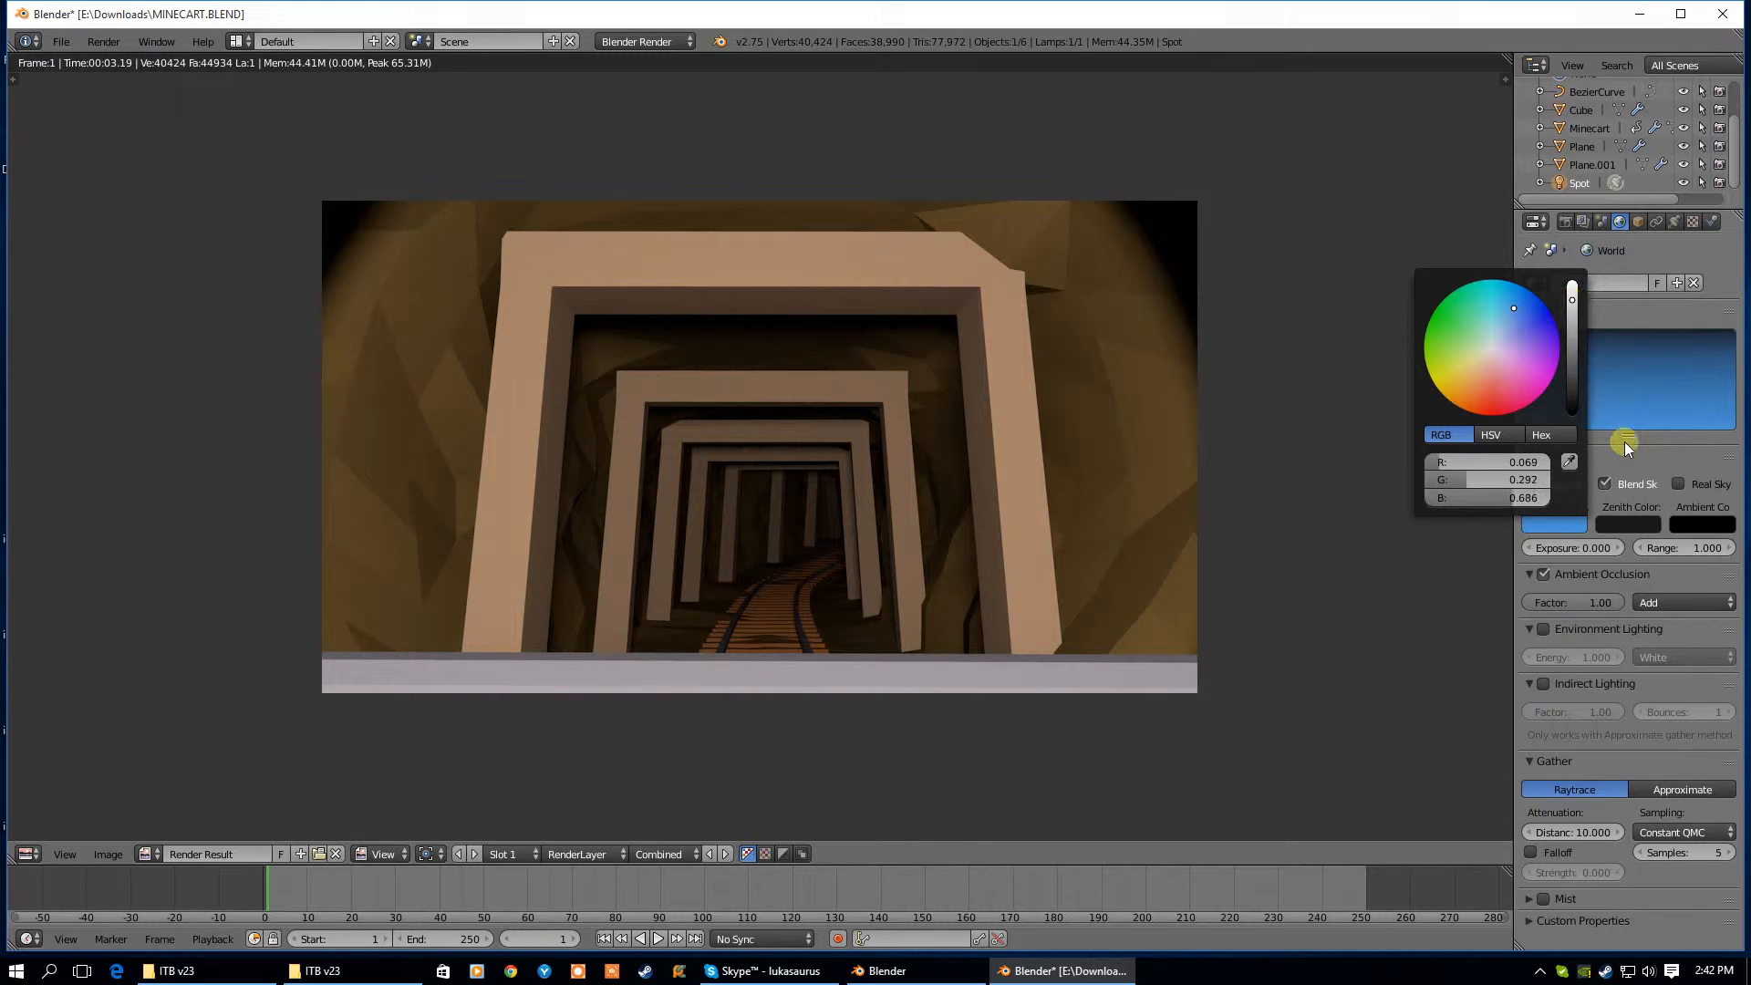
{"action": "left_click", "coordinate": [1627, 454]}
Set the world's zenith color to light grey and render the scene
{"action": "left_click", "coordinate": [1556, 459]}
{"action": "left_click", "coordinate": [1627, 523]}
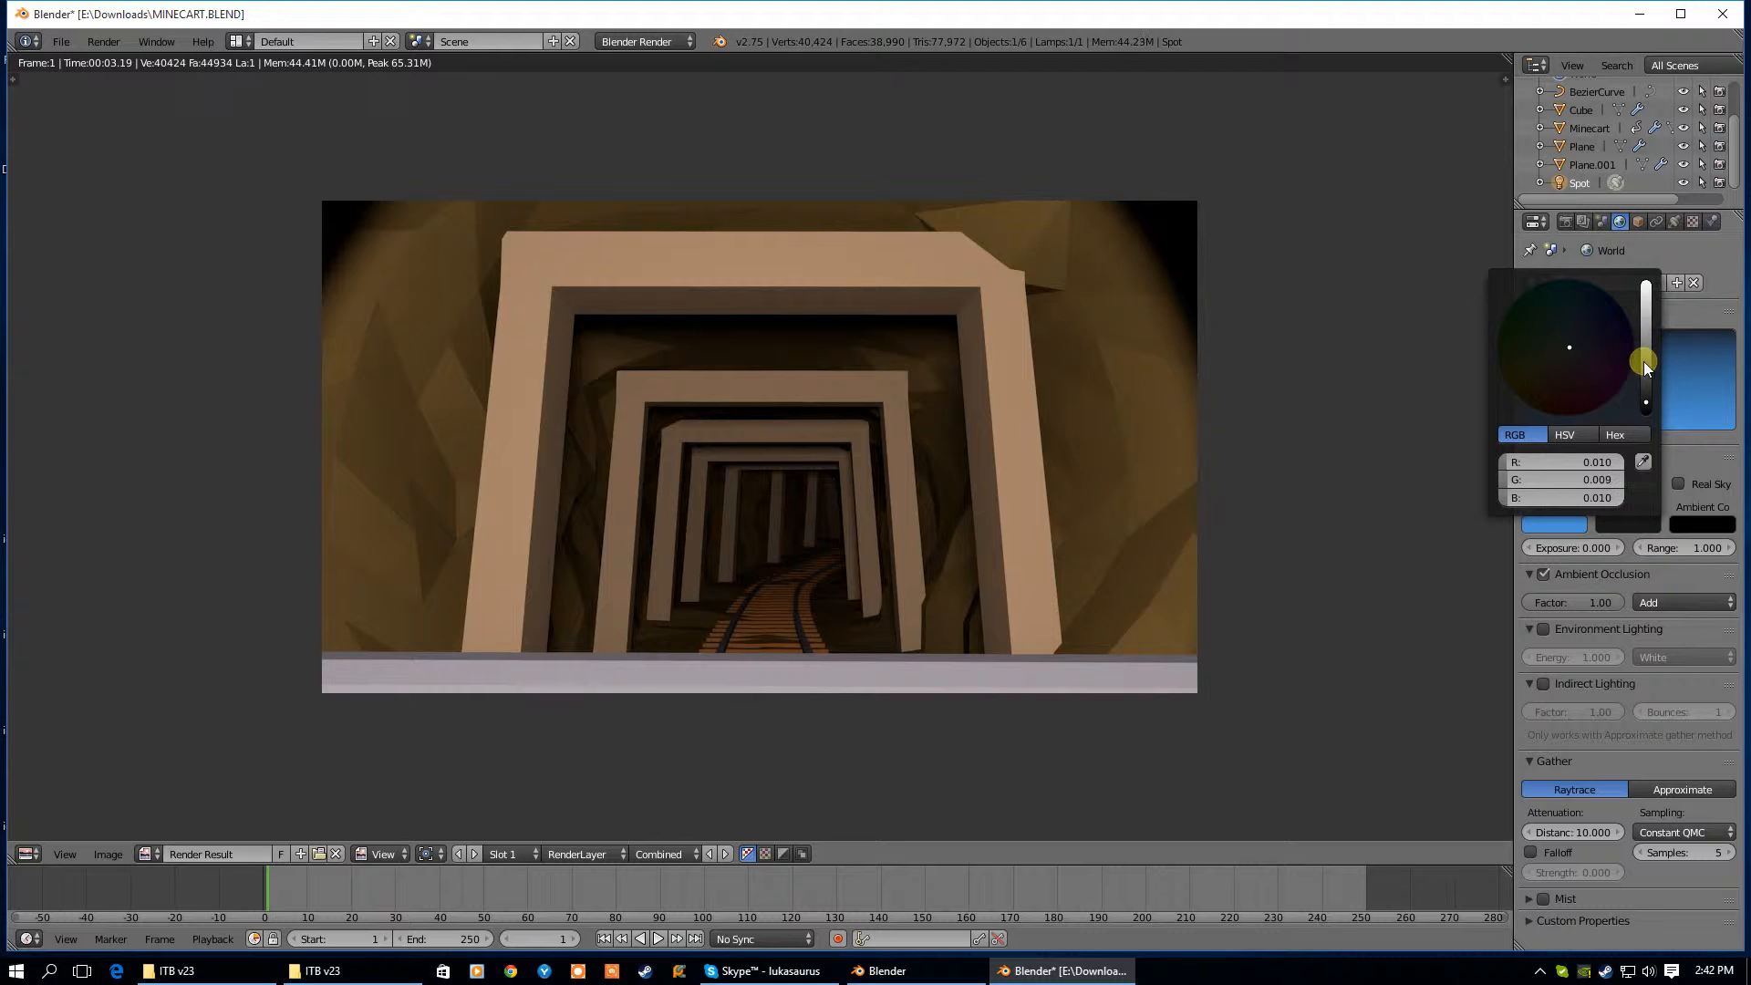
{"action": "left_click_drag", "start_coordinate": [1644, 363], "coordinate": [1645, 317]}
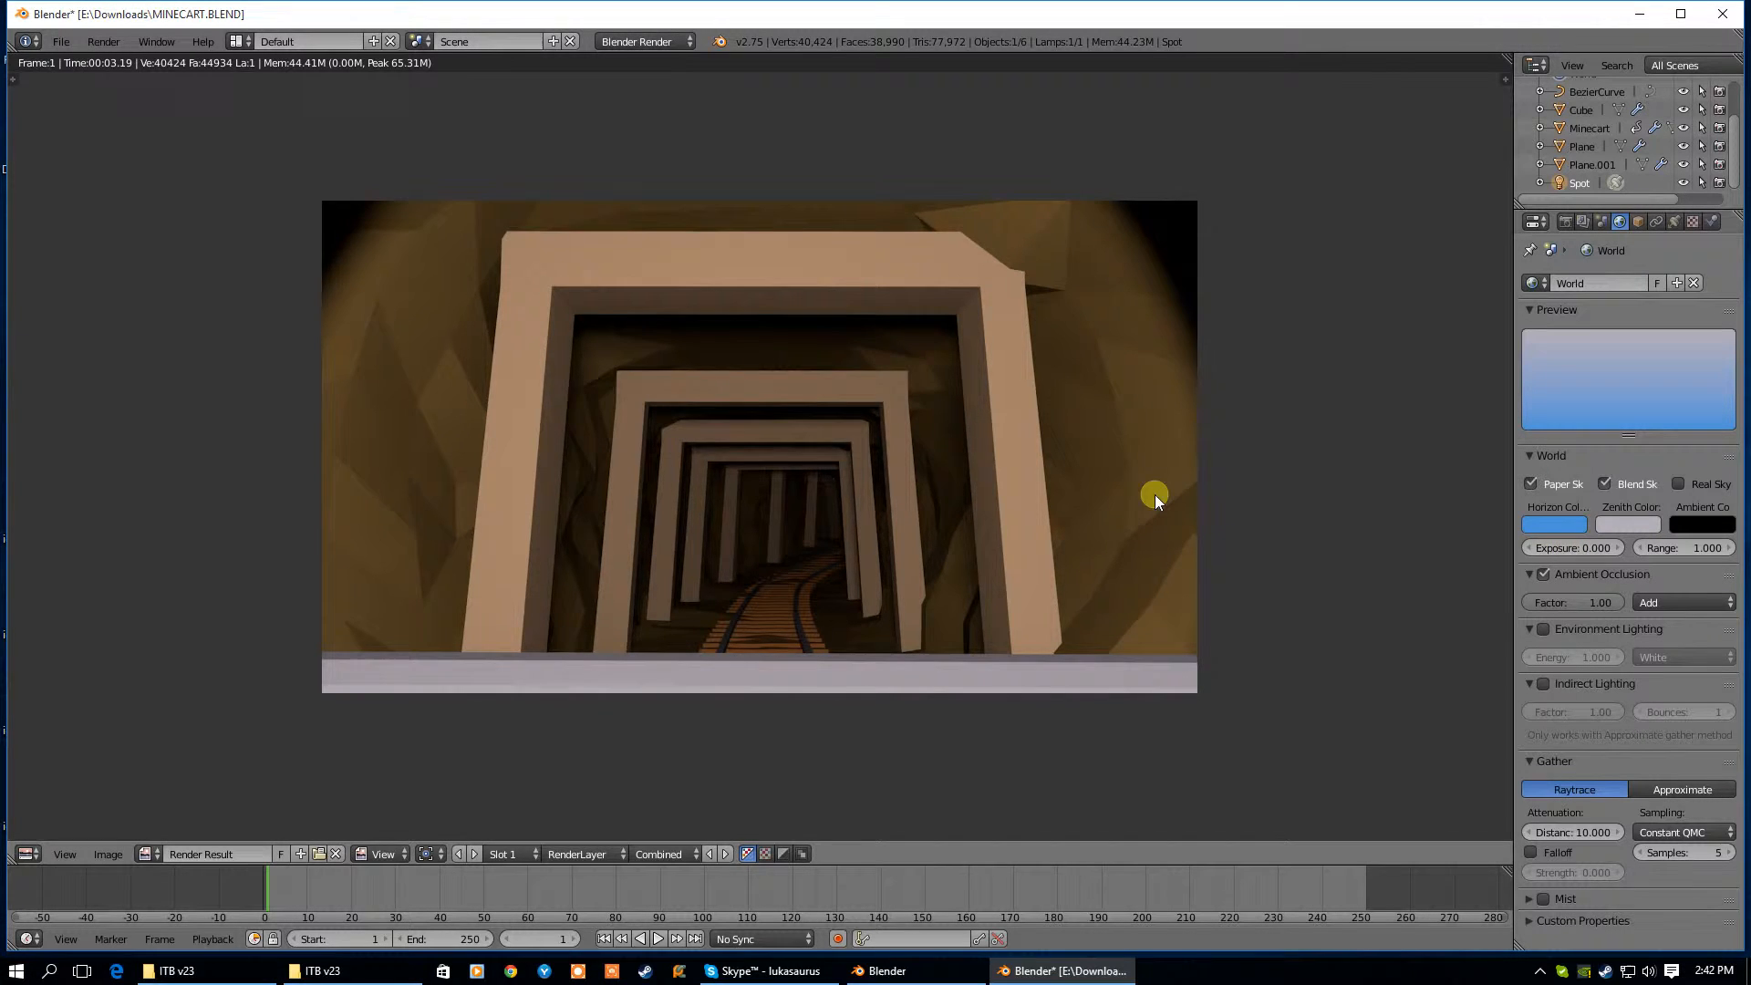
{"action": "key", "text": "F12"}
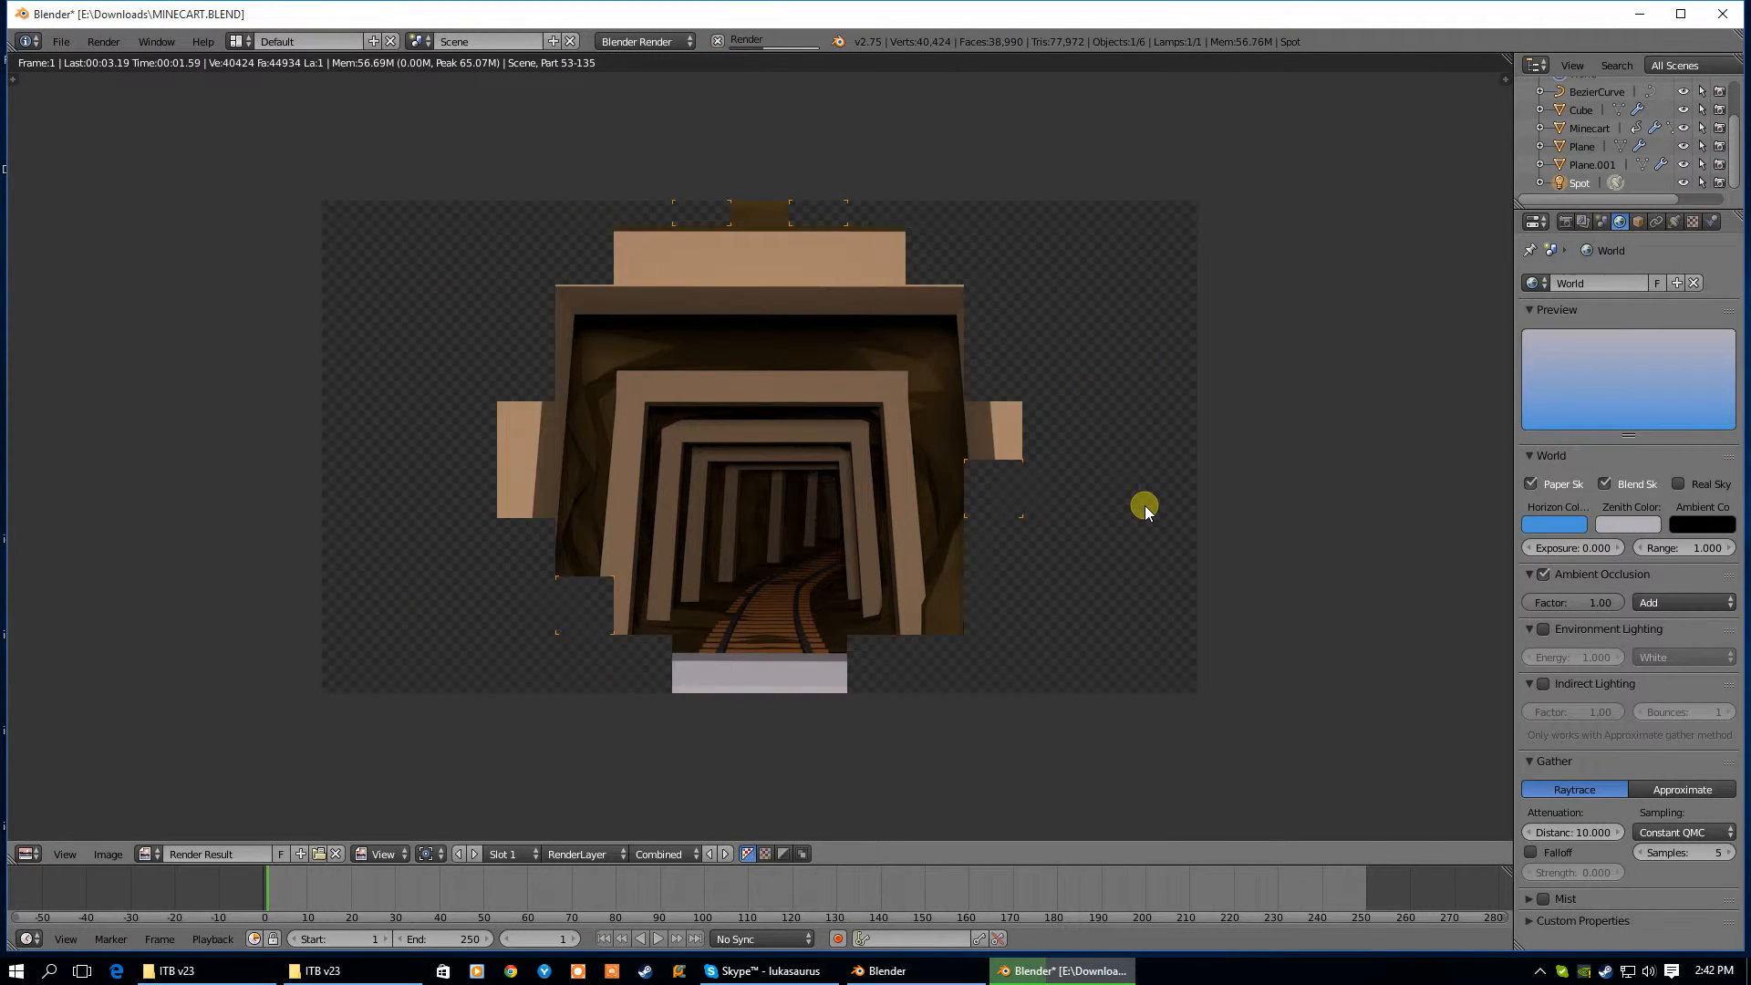
Enable environment lighting using Sky Color and render the scene
{"action": "left_click", "coordinate": [1541, 627]}
{"action": "left_click", "coordinate": [1654, 655]}
{"action": "left_click", "coordinate": [1654, 656]}
{"action": "left_click", "coordinate": [1649, 655]}
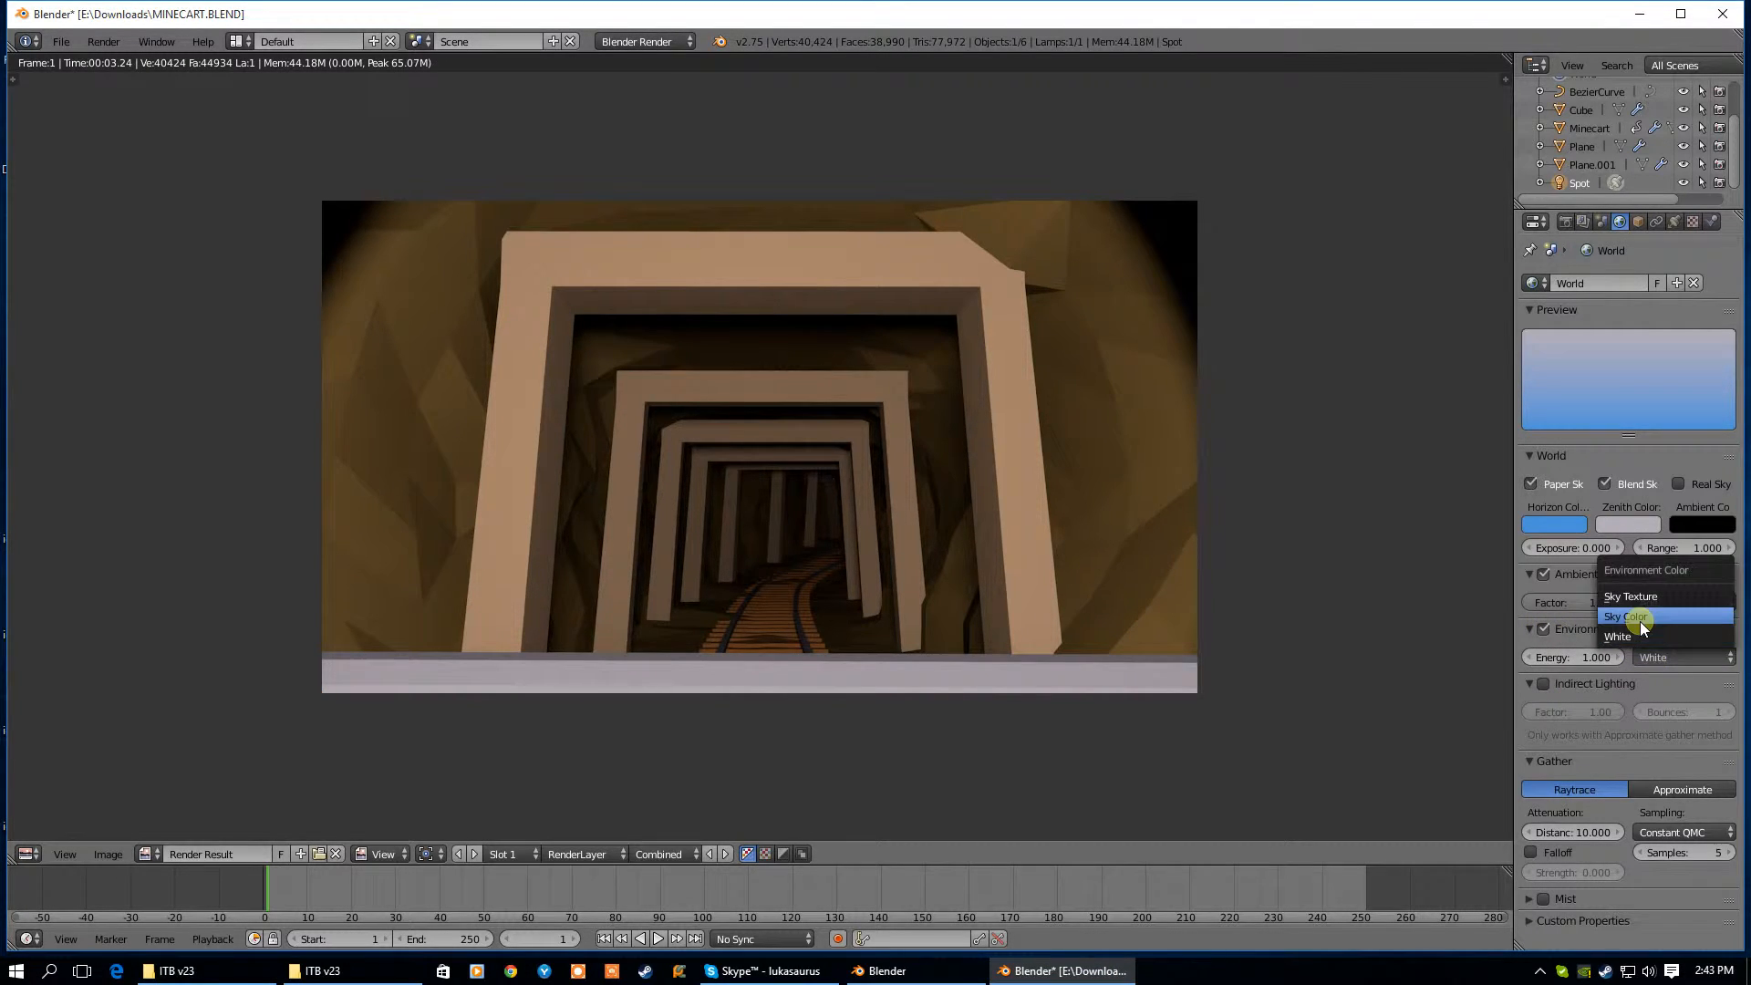
{"action": "left_click", "coordinate": [1640, 621]}
{"action": "key", "text": "F12"}
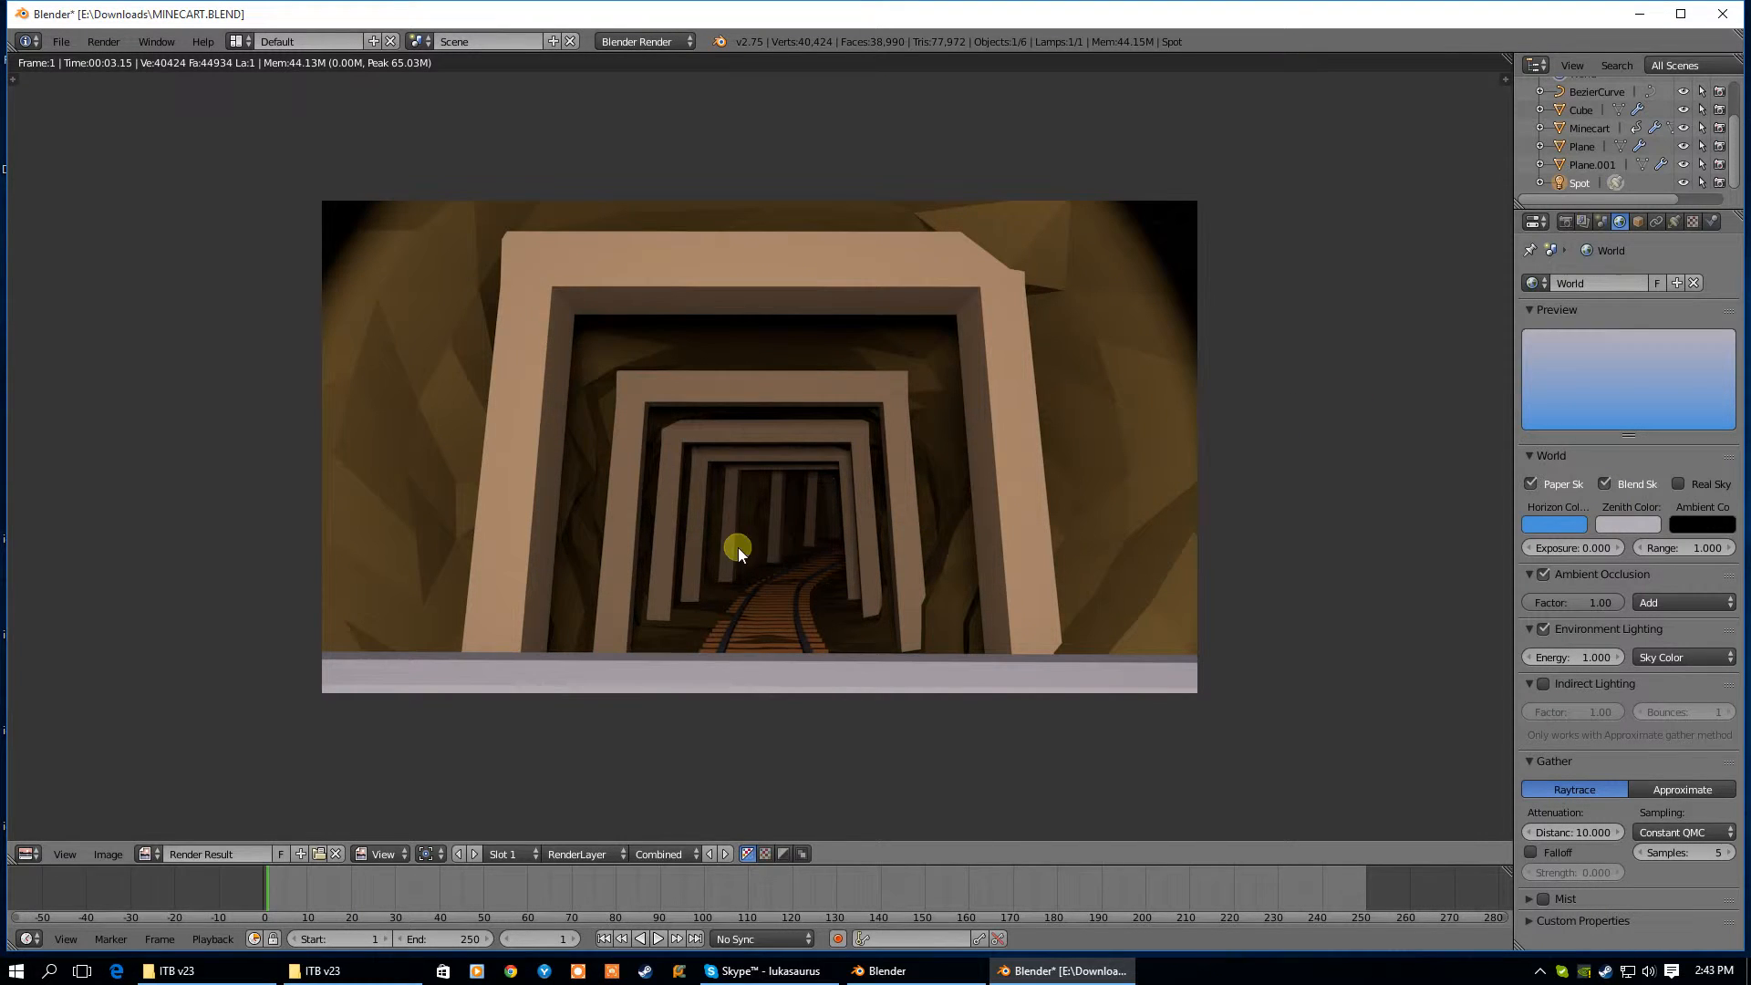
Test-render frame 98, return to the first frame and render it again
{"action": "left_click_drag", "start_coordinate": [270, 883], "coordinate": [697, 883]}
{"action": "key", "text": "F12"}
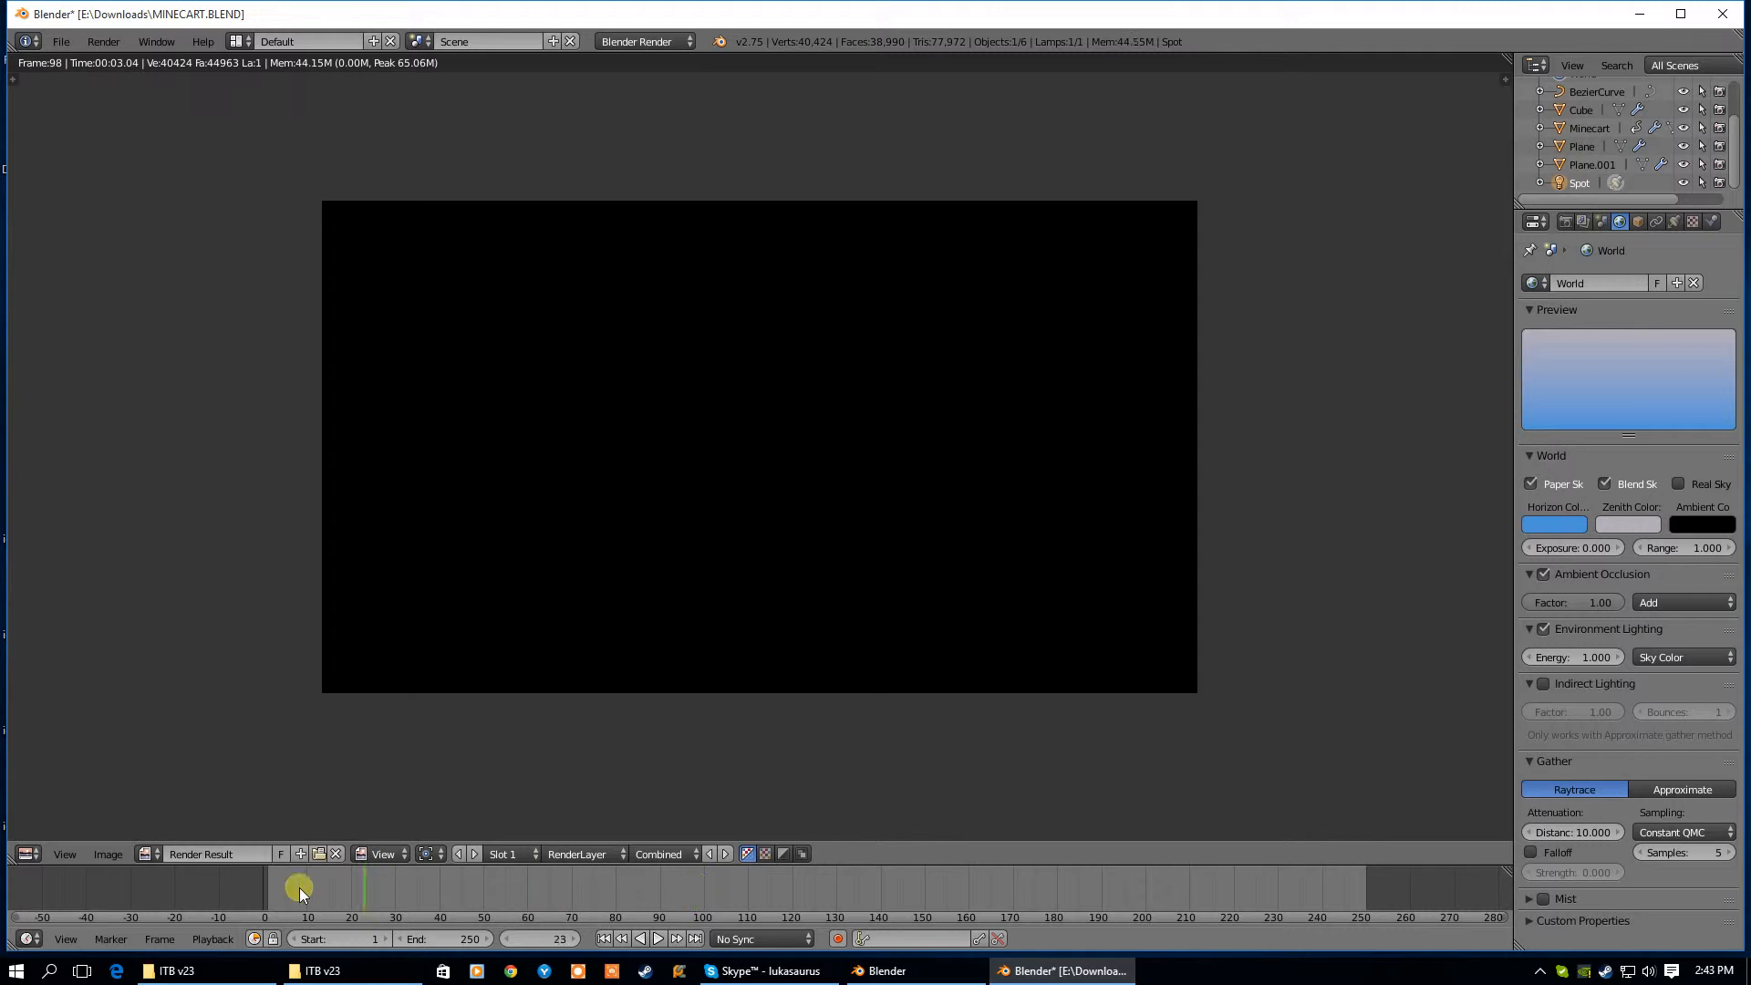
{"action": "left_click", "coordinate": [603, 939]}
{"action": "key", "text": "F12"}
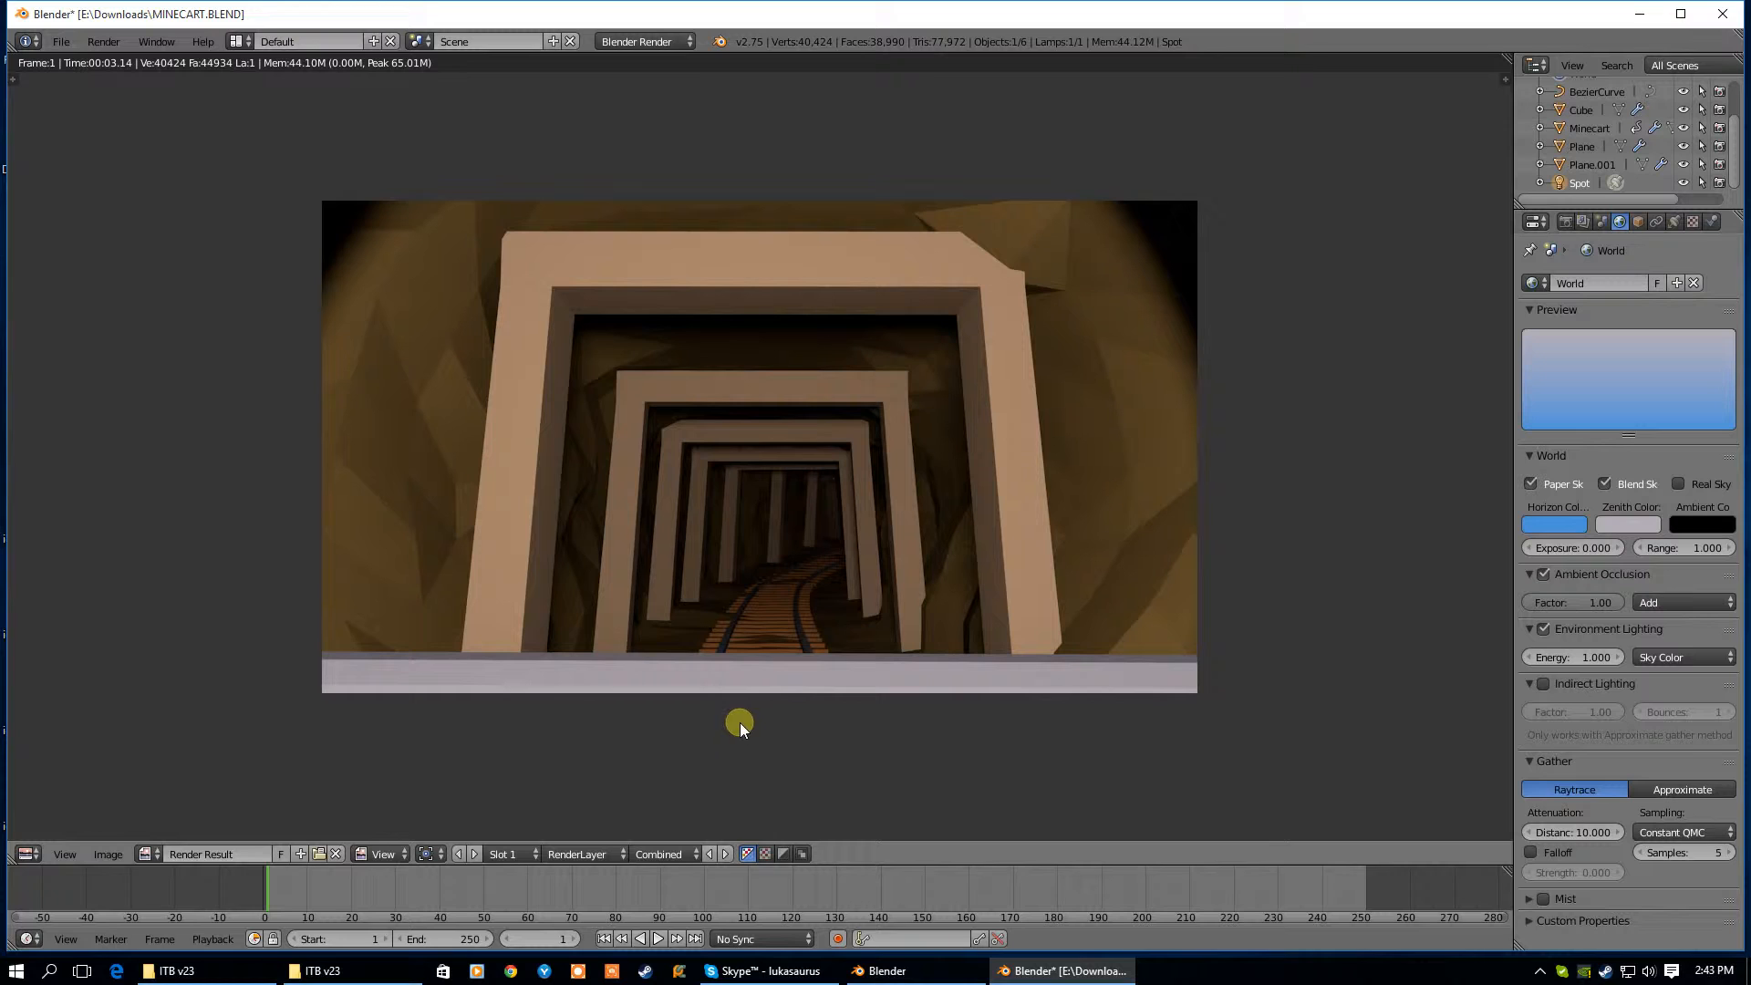
Return to the 3D view and parent the spot lamp to the Minecart using Vertex (Triangle)
{"action": "left_click", "coordinate": [146, 855]}
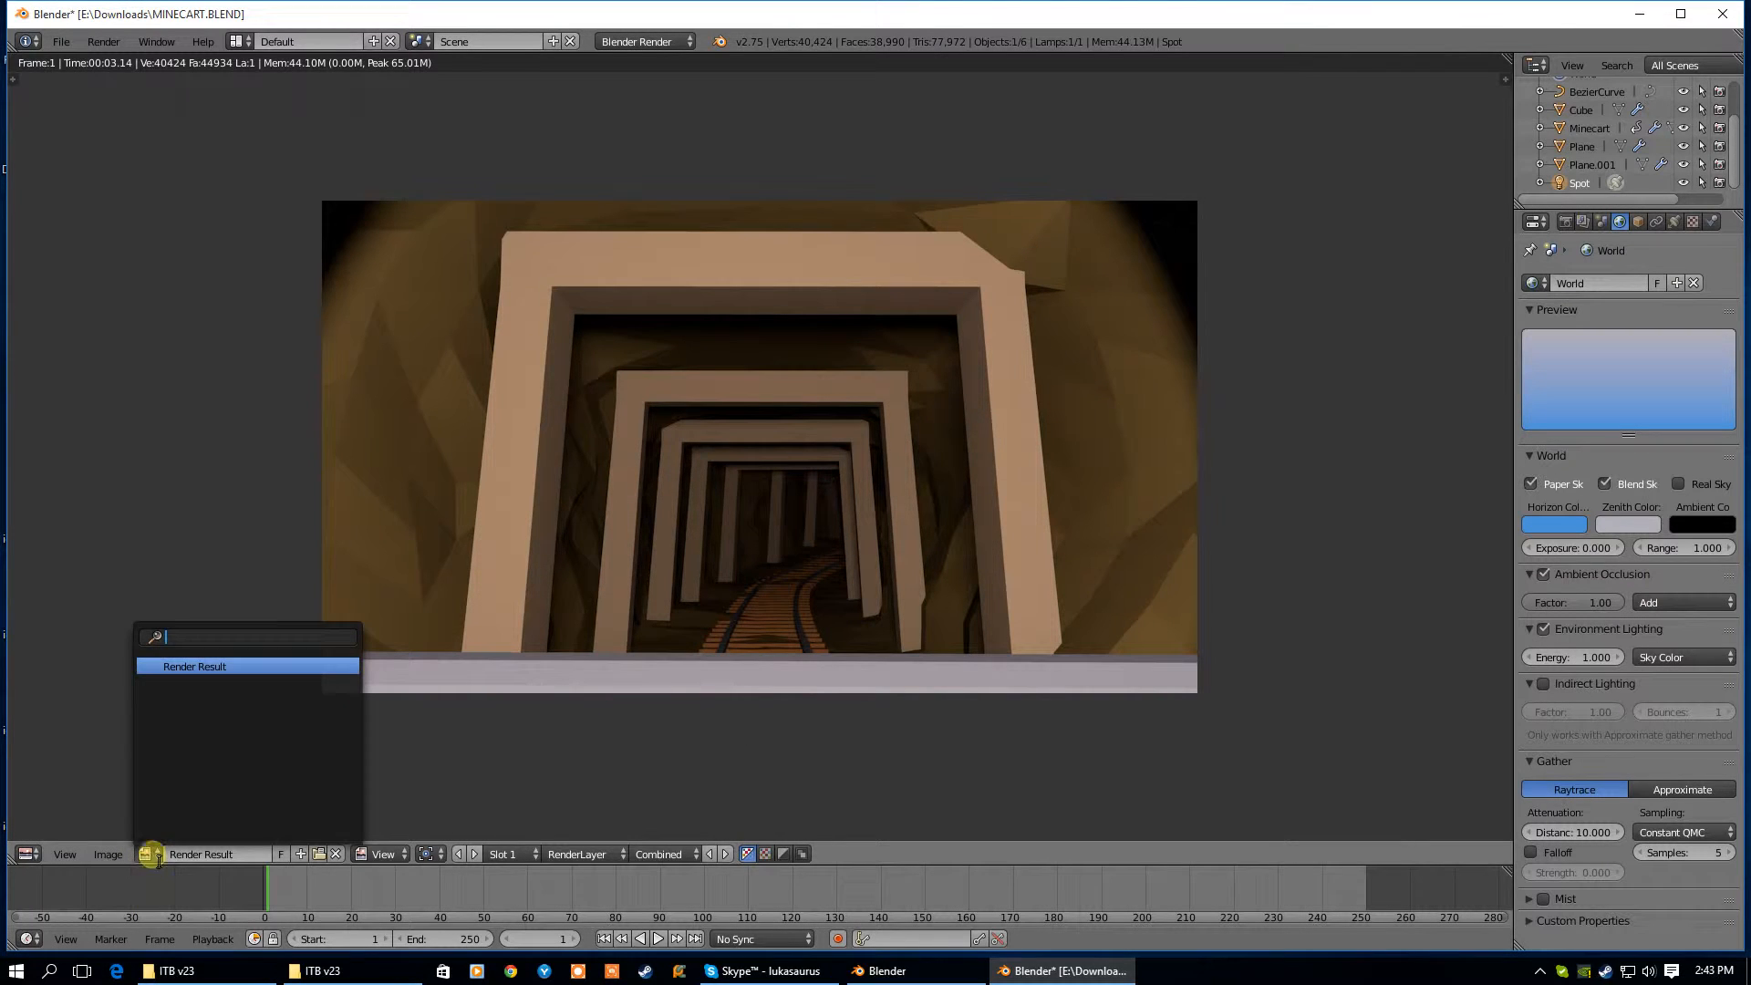
{"action": "left_click", "coordinate": [31, 856]}
{"action": "left_click", "coordinate": [51, 839]}
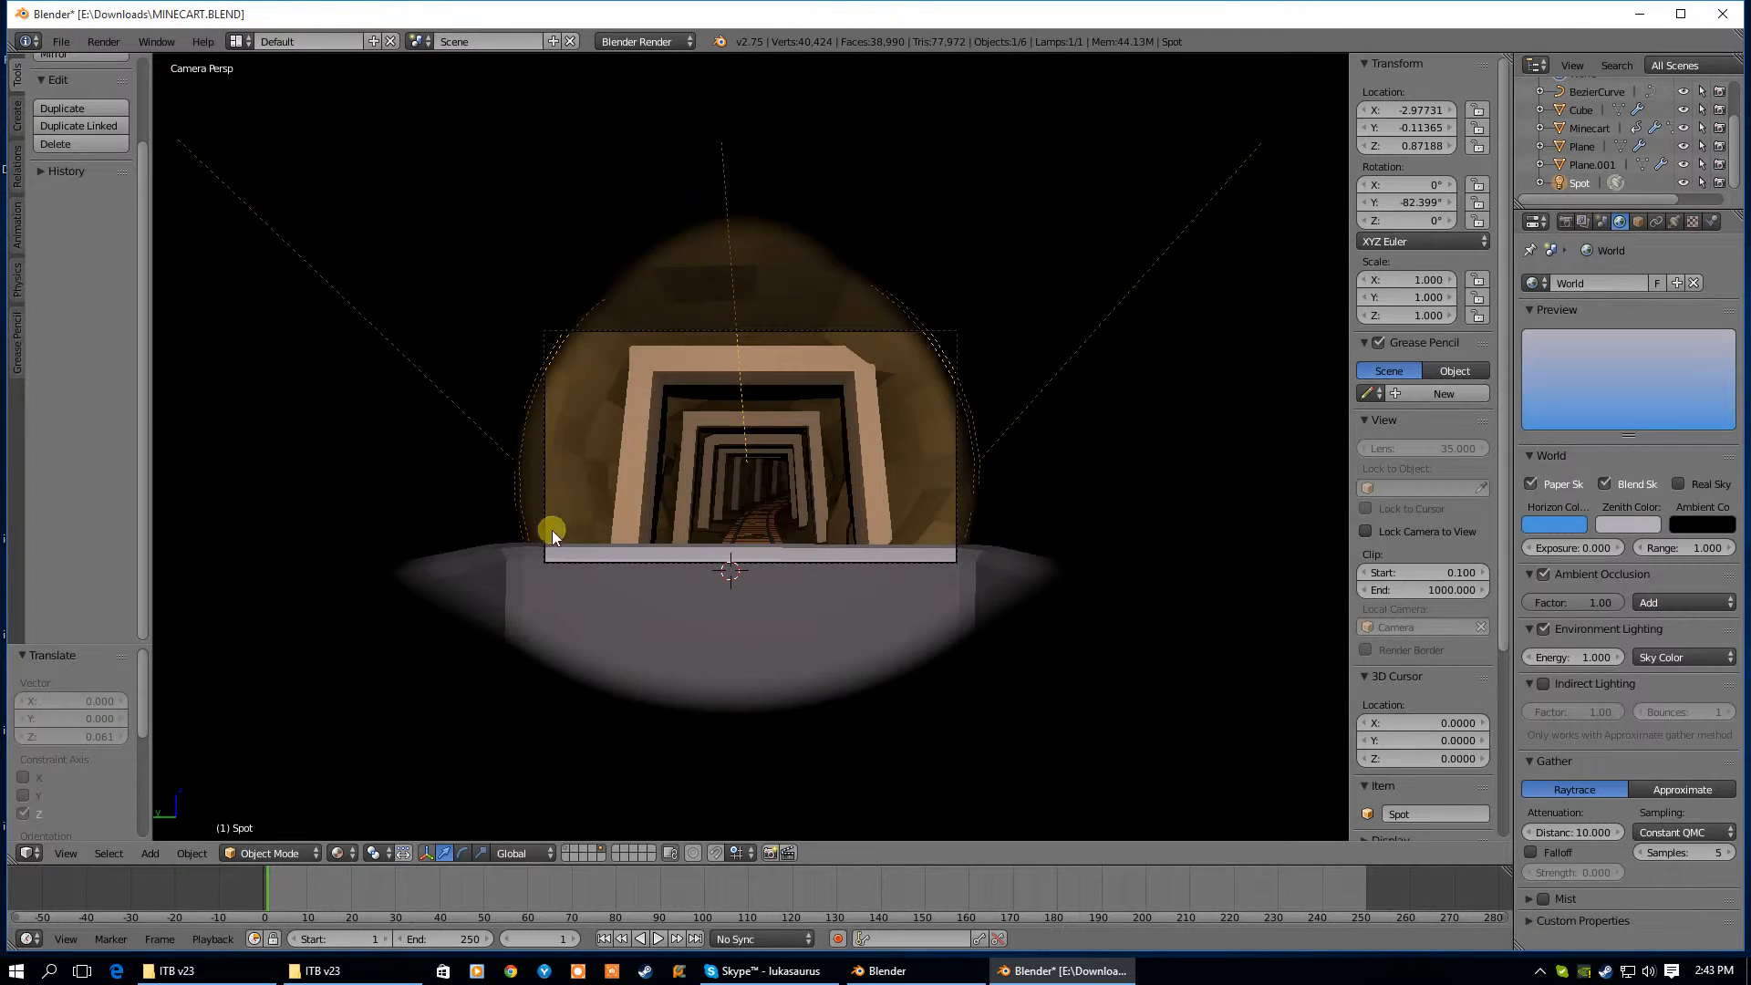
{"action": "scroll", "coordinate": [606, 493], "scroll_direction": "up", "scroll_amount": 3}
{"action": "key", "text": "KP_0"}
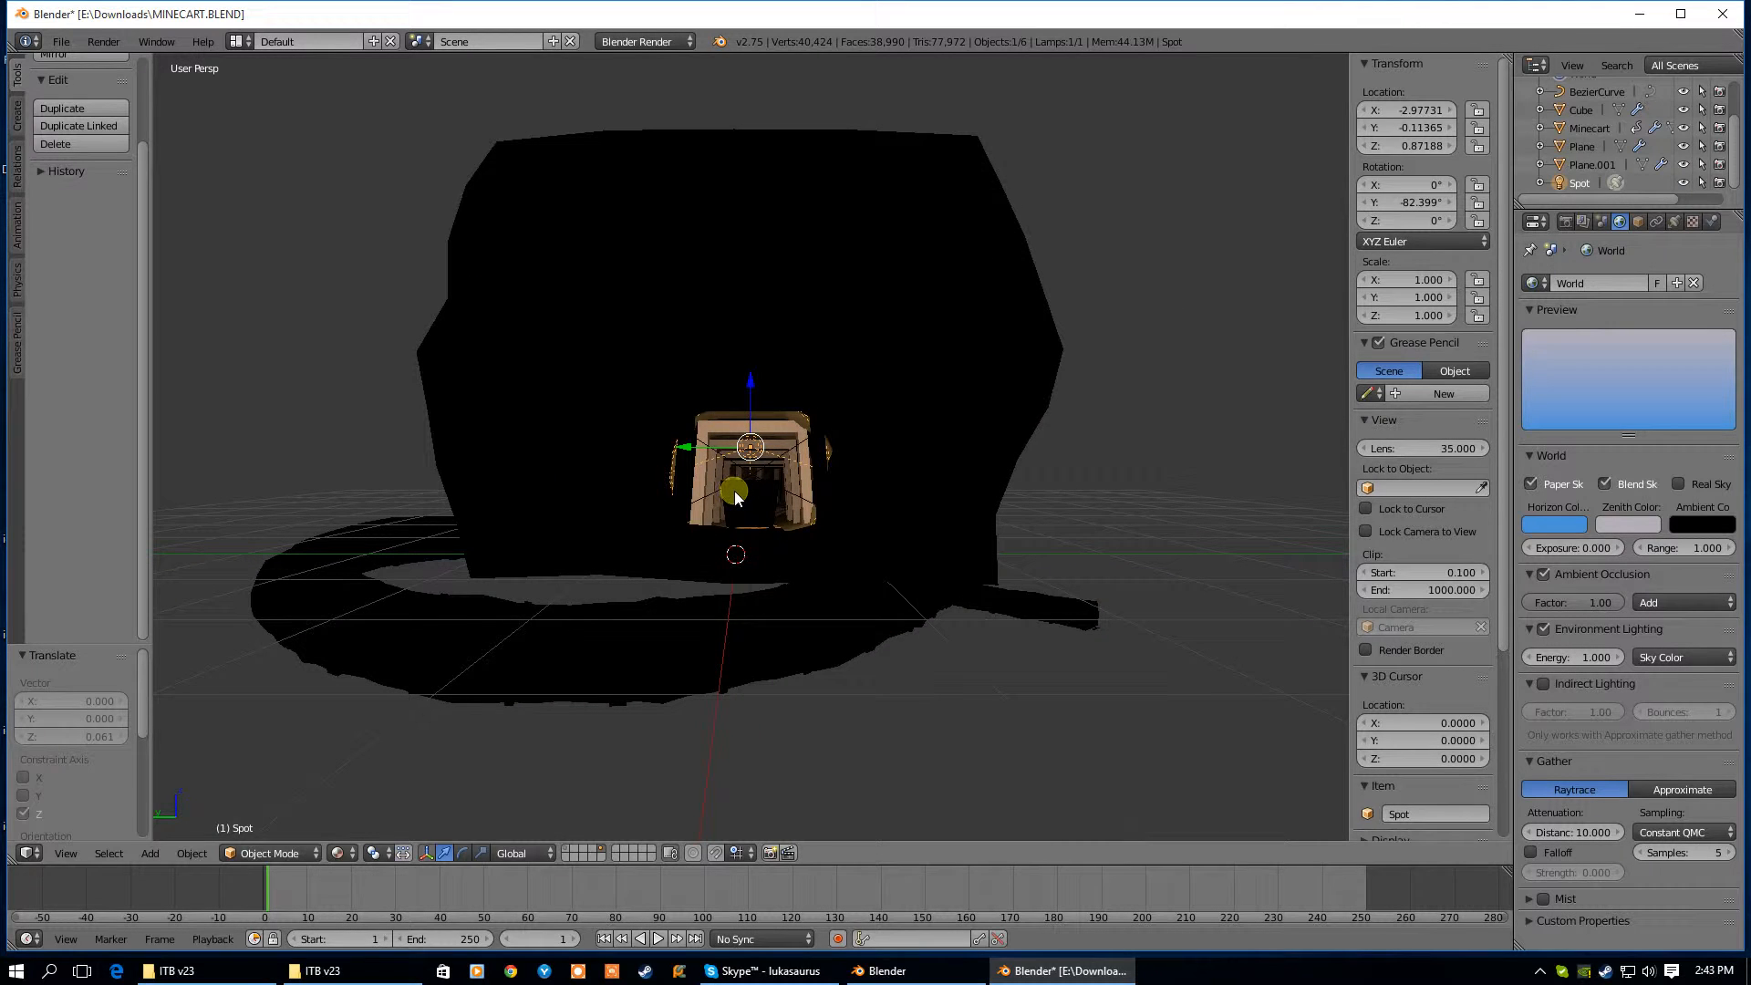
{"action": "right_click", "coordinate": [735, 493]}
{"action": "key", "text": "ctrl+p"}
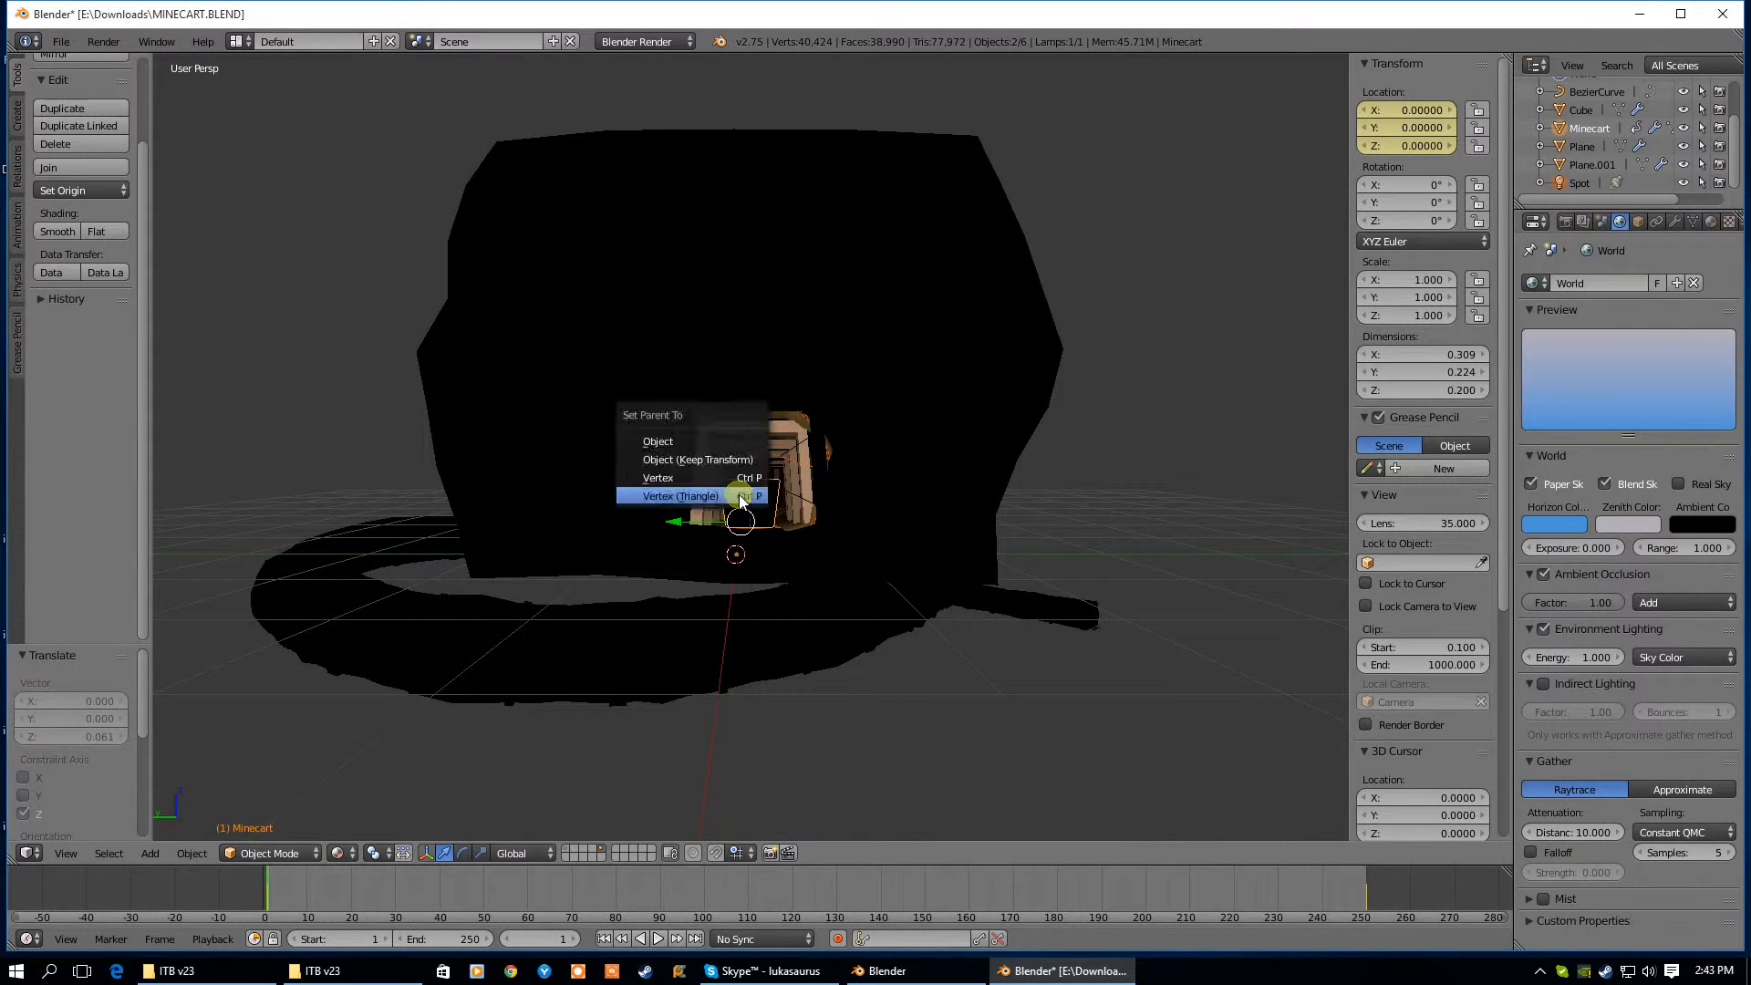
{"action": "left_click", "coordinate": [735, 498]}
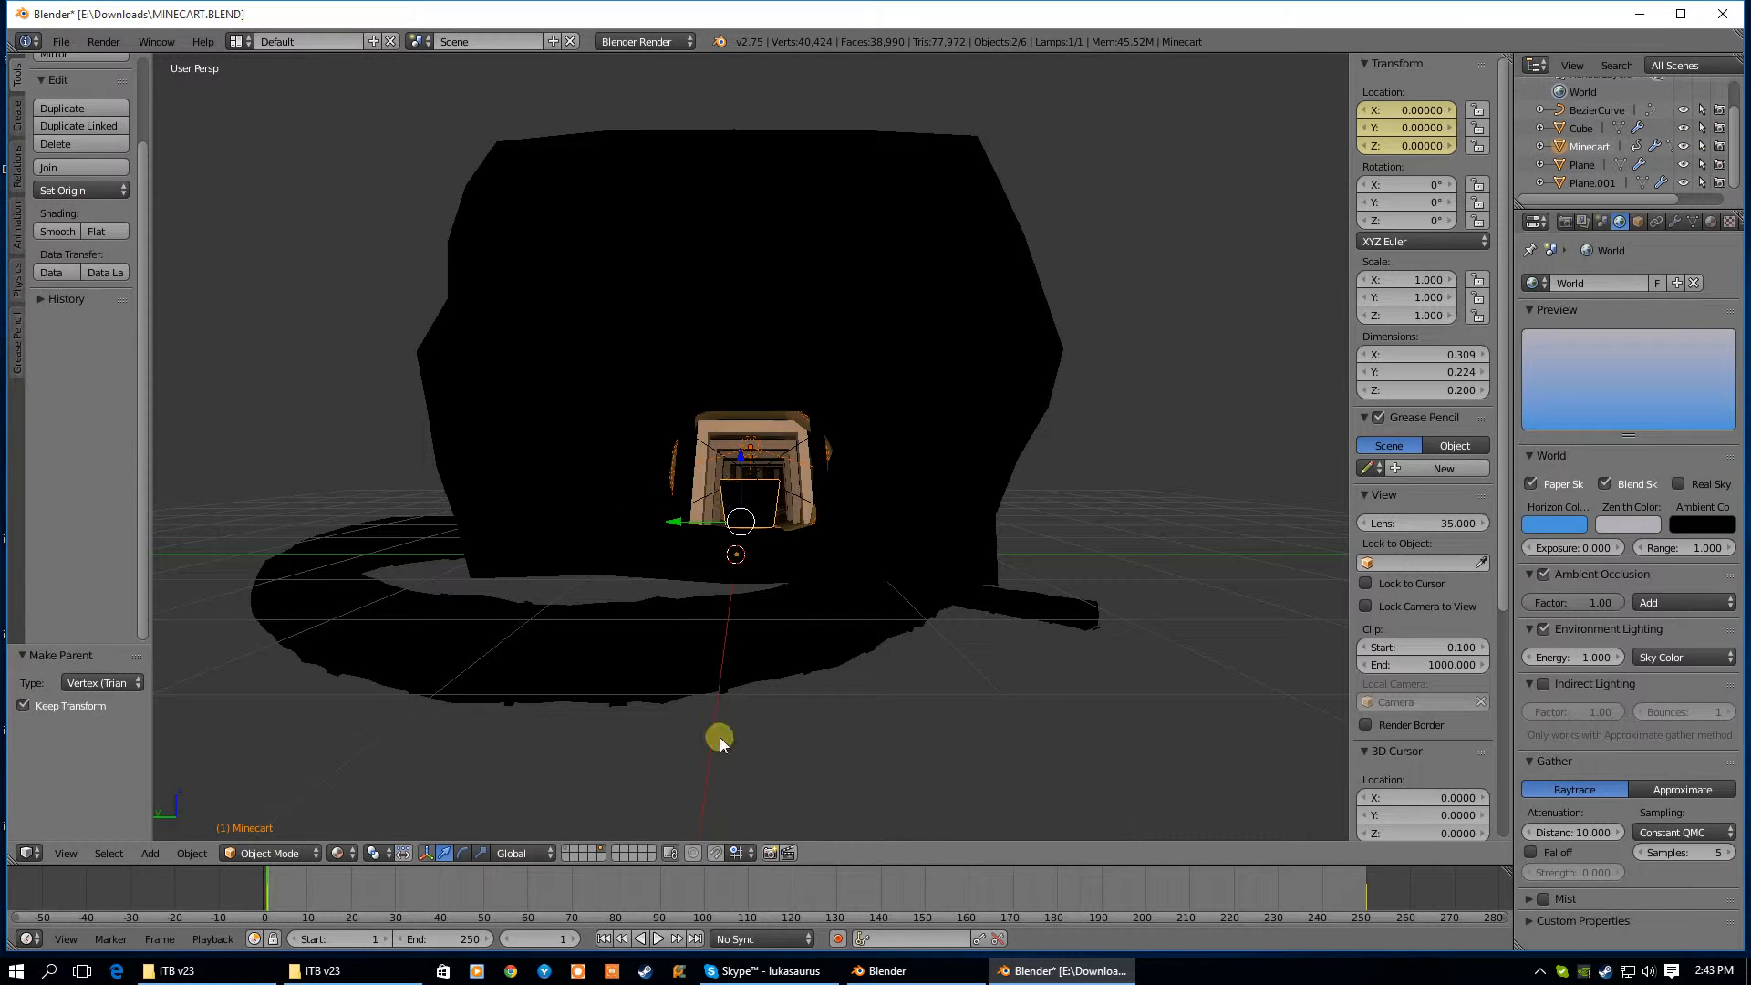
Play the animation briefly to check the parented lamp, and return to the first frame
{"action": "left_click", "coordinate": [659, 939]}
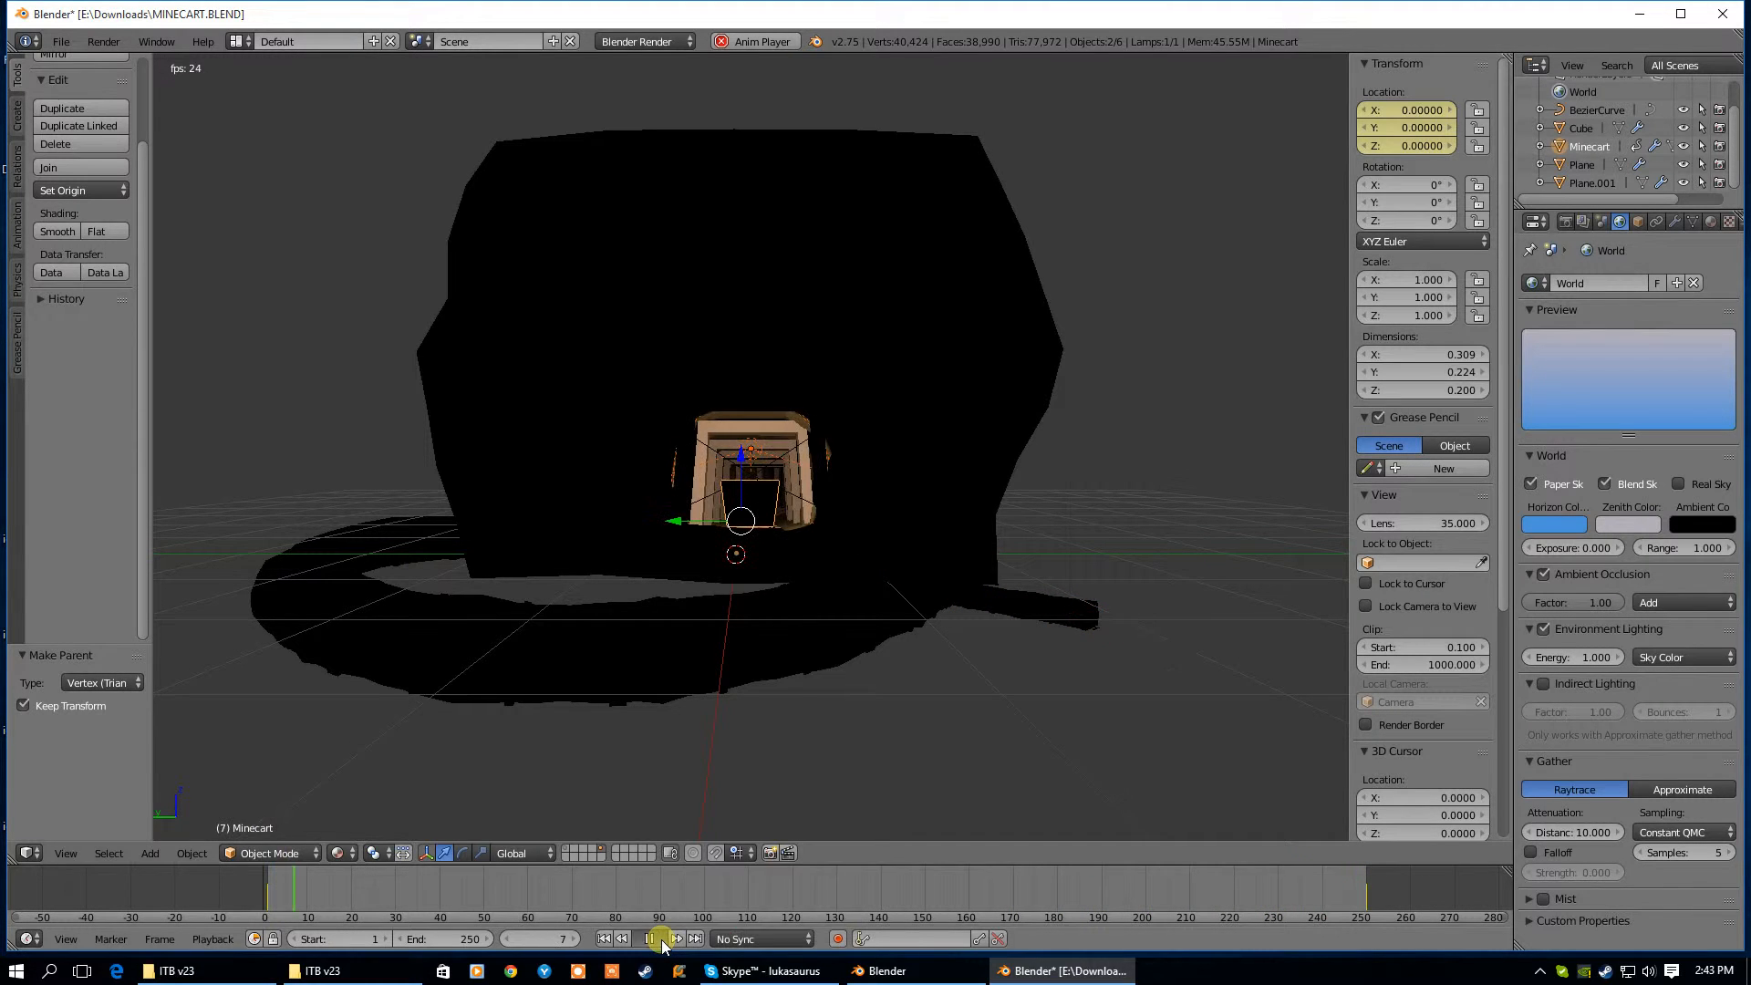
{"action": "left_click", "coordinate": [658, 940]}
{"action": "left_click", "coordinate": [608, 938]}
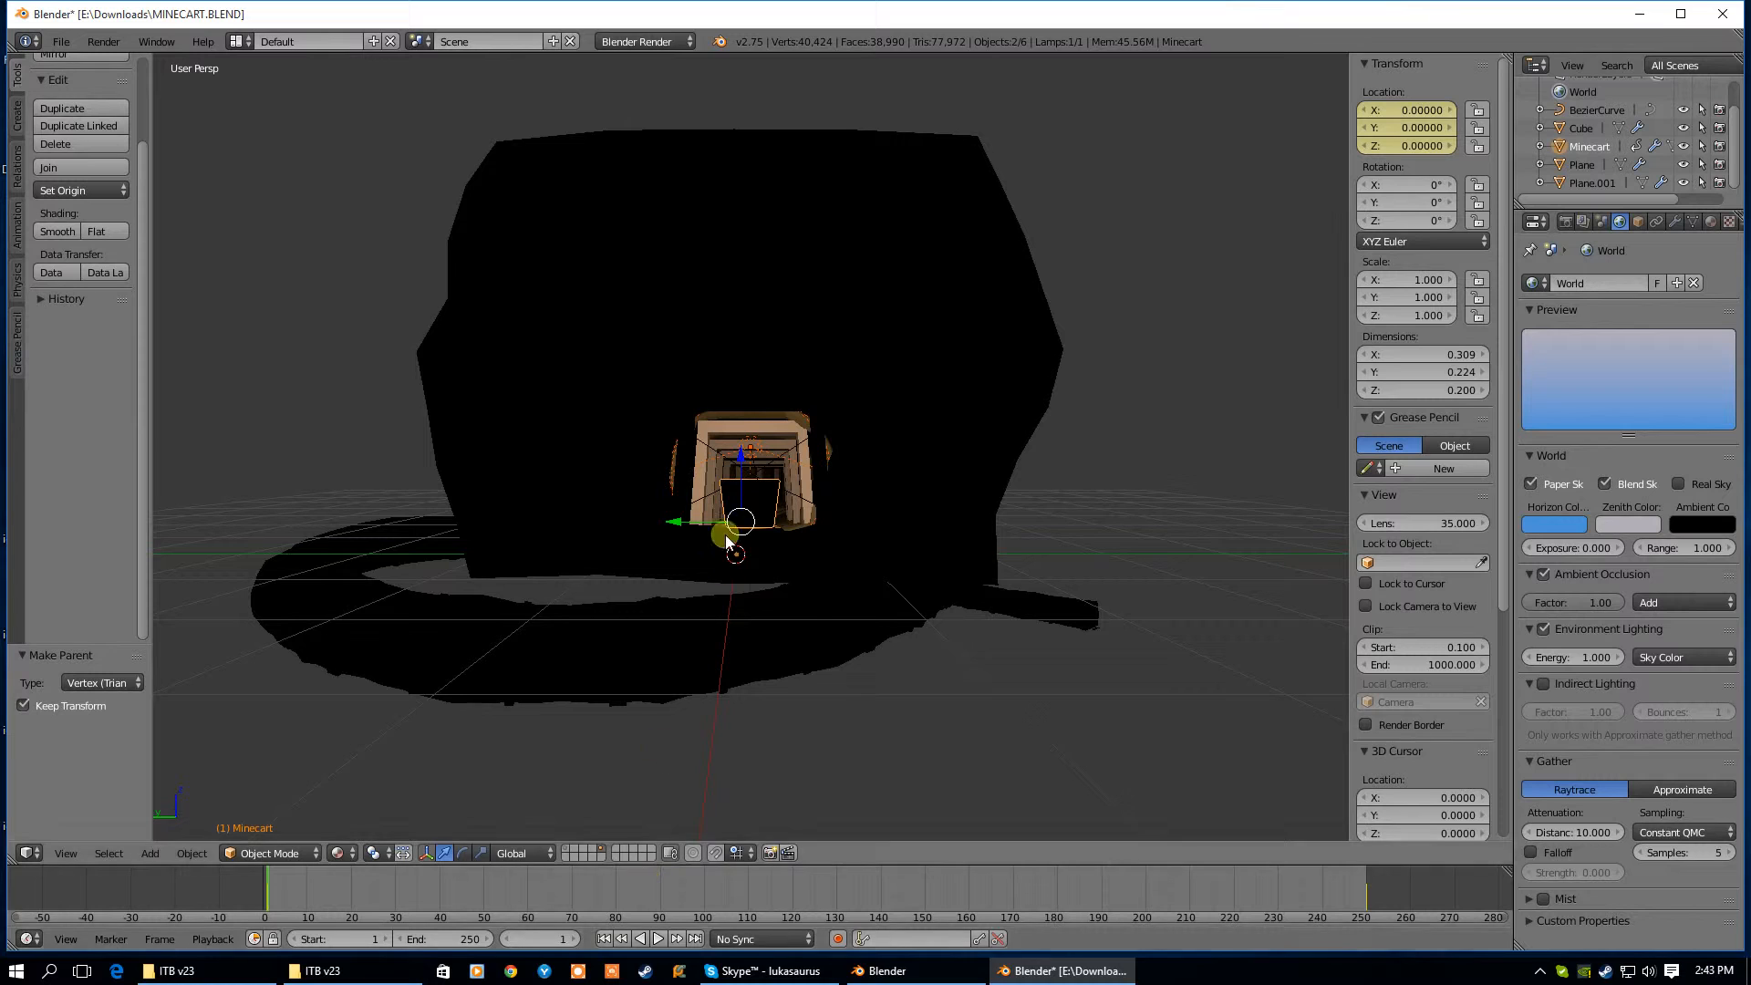
Select the tunnel mesh Plane.001 and examine how the lamp lights the tunnel entrance from near and far
{"action": "middle_click_drag", "start_coordinate": [785, 430], "coordinate": [784, 451]}
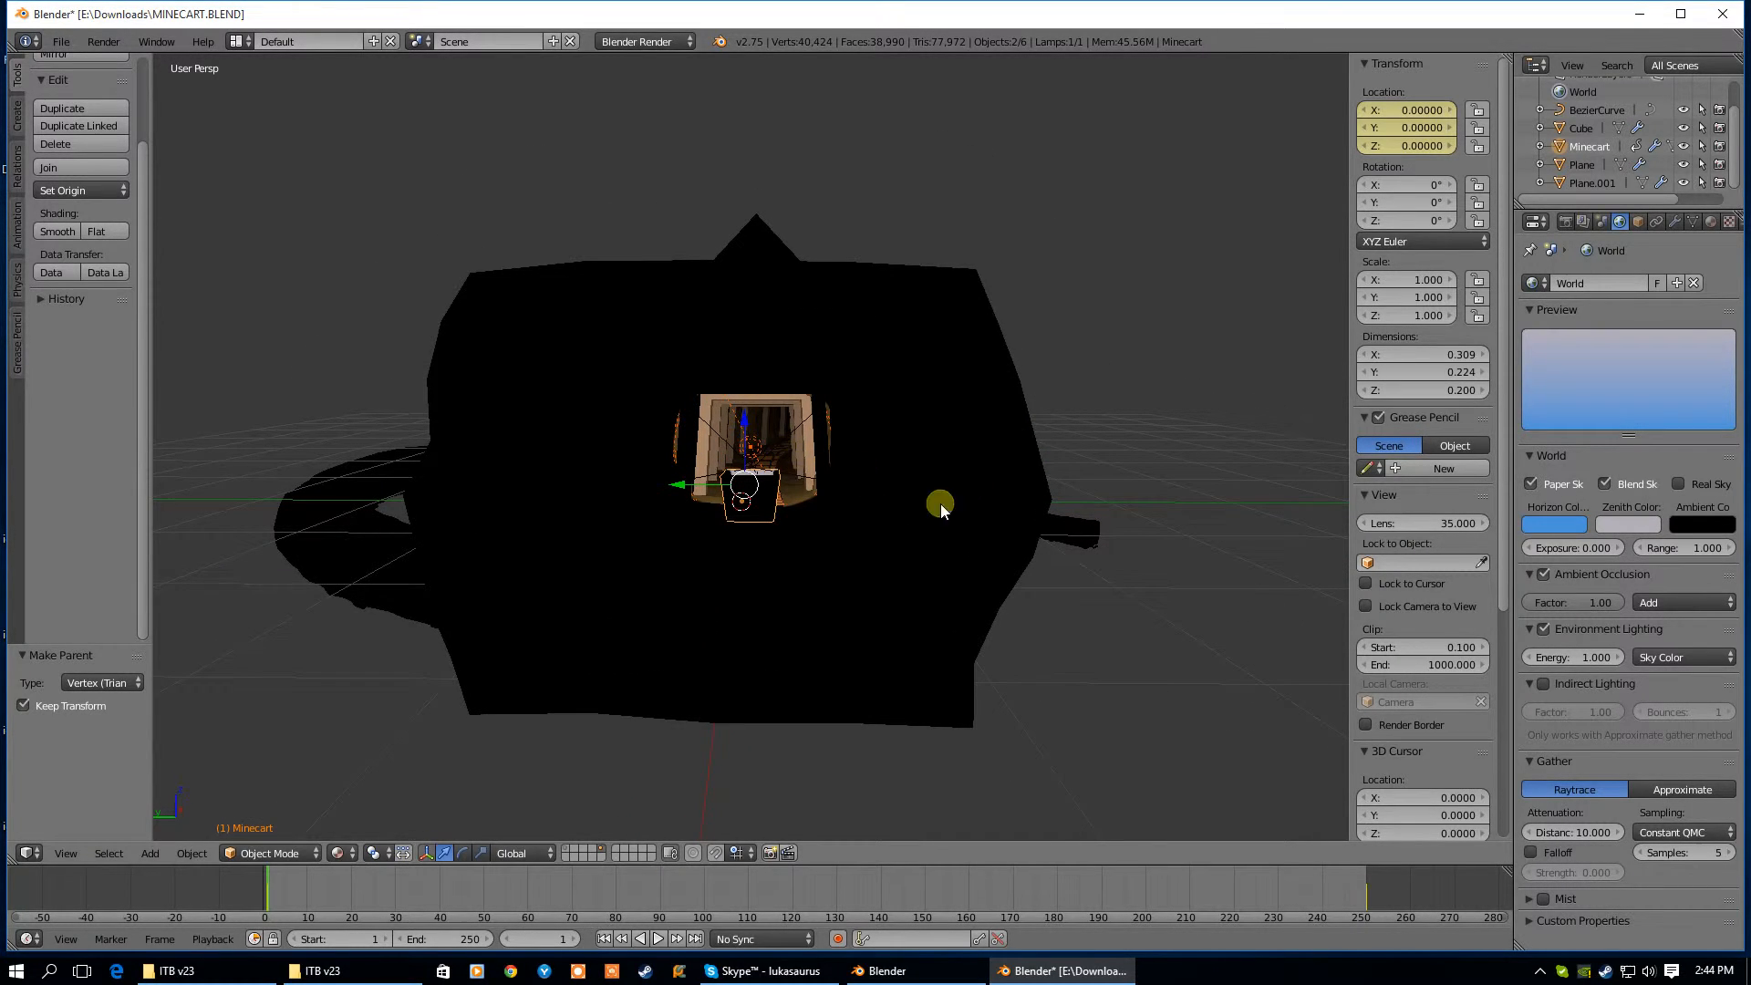
{"action": "scroll", "coordinate": [774, 479], "scroll_direction": "up", "scroll_amount": 6}
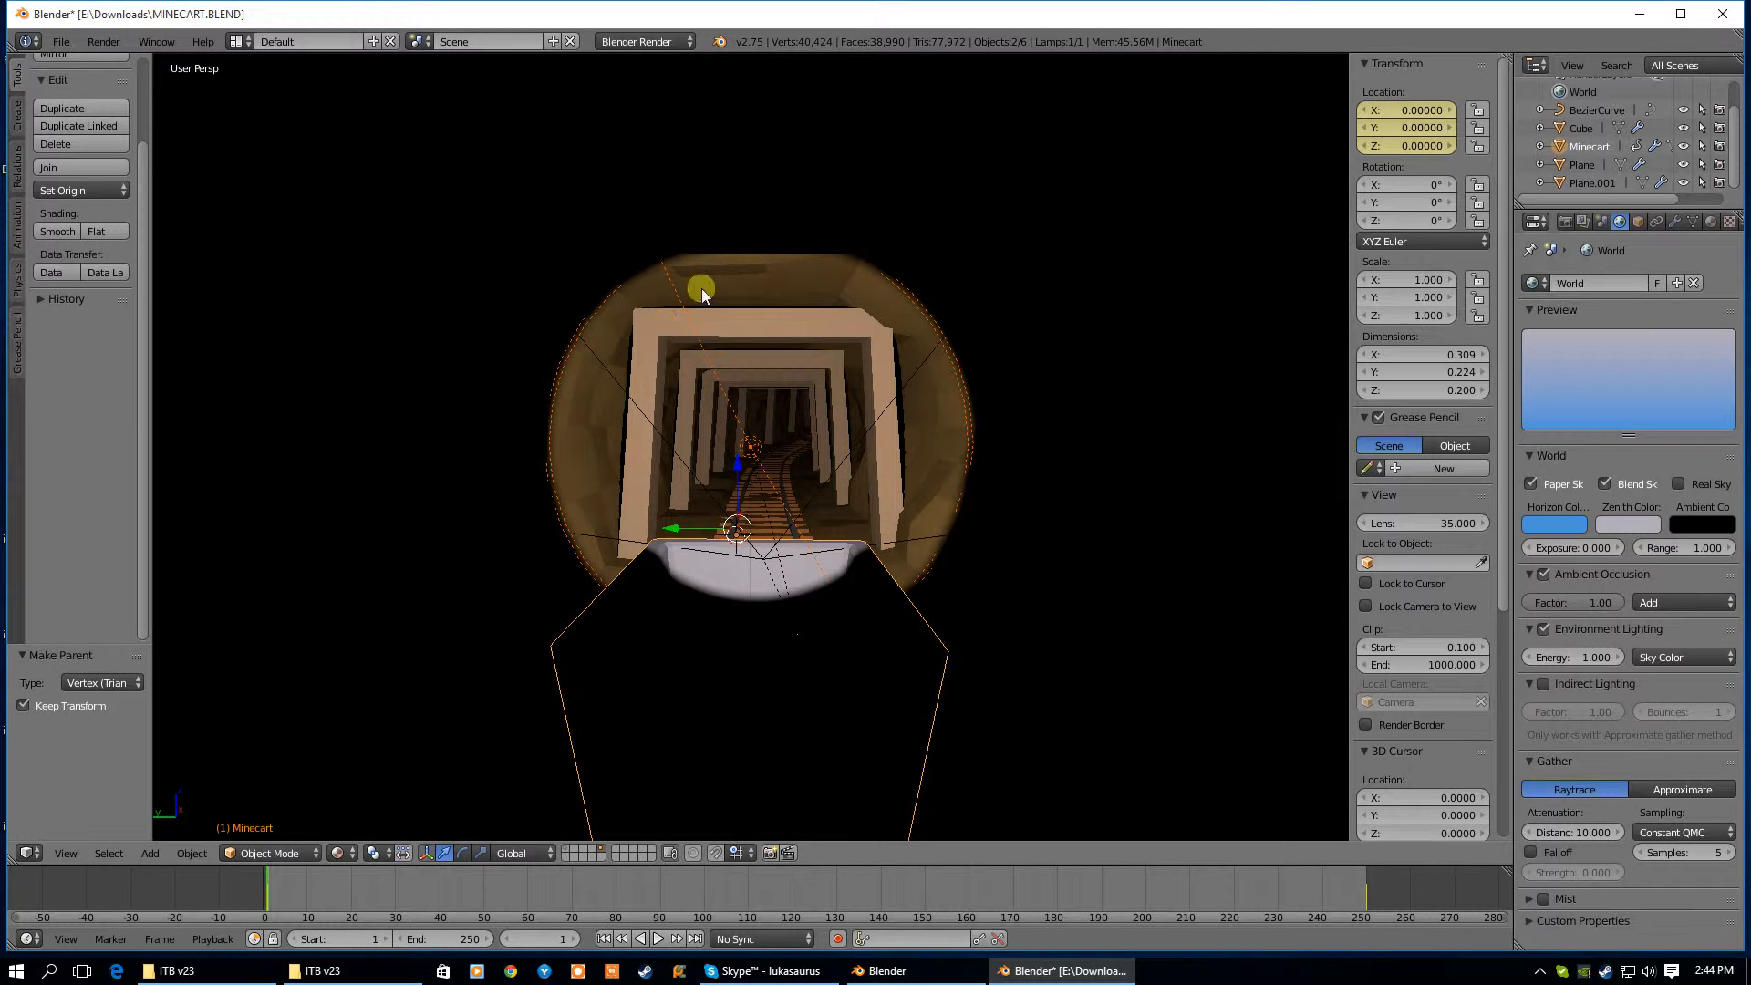
{"action": "right_click", "coordinate": [819, 266]}
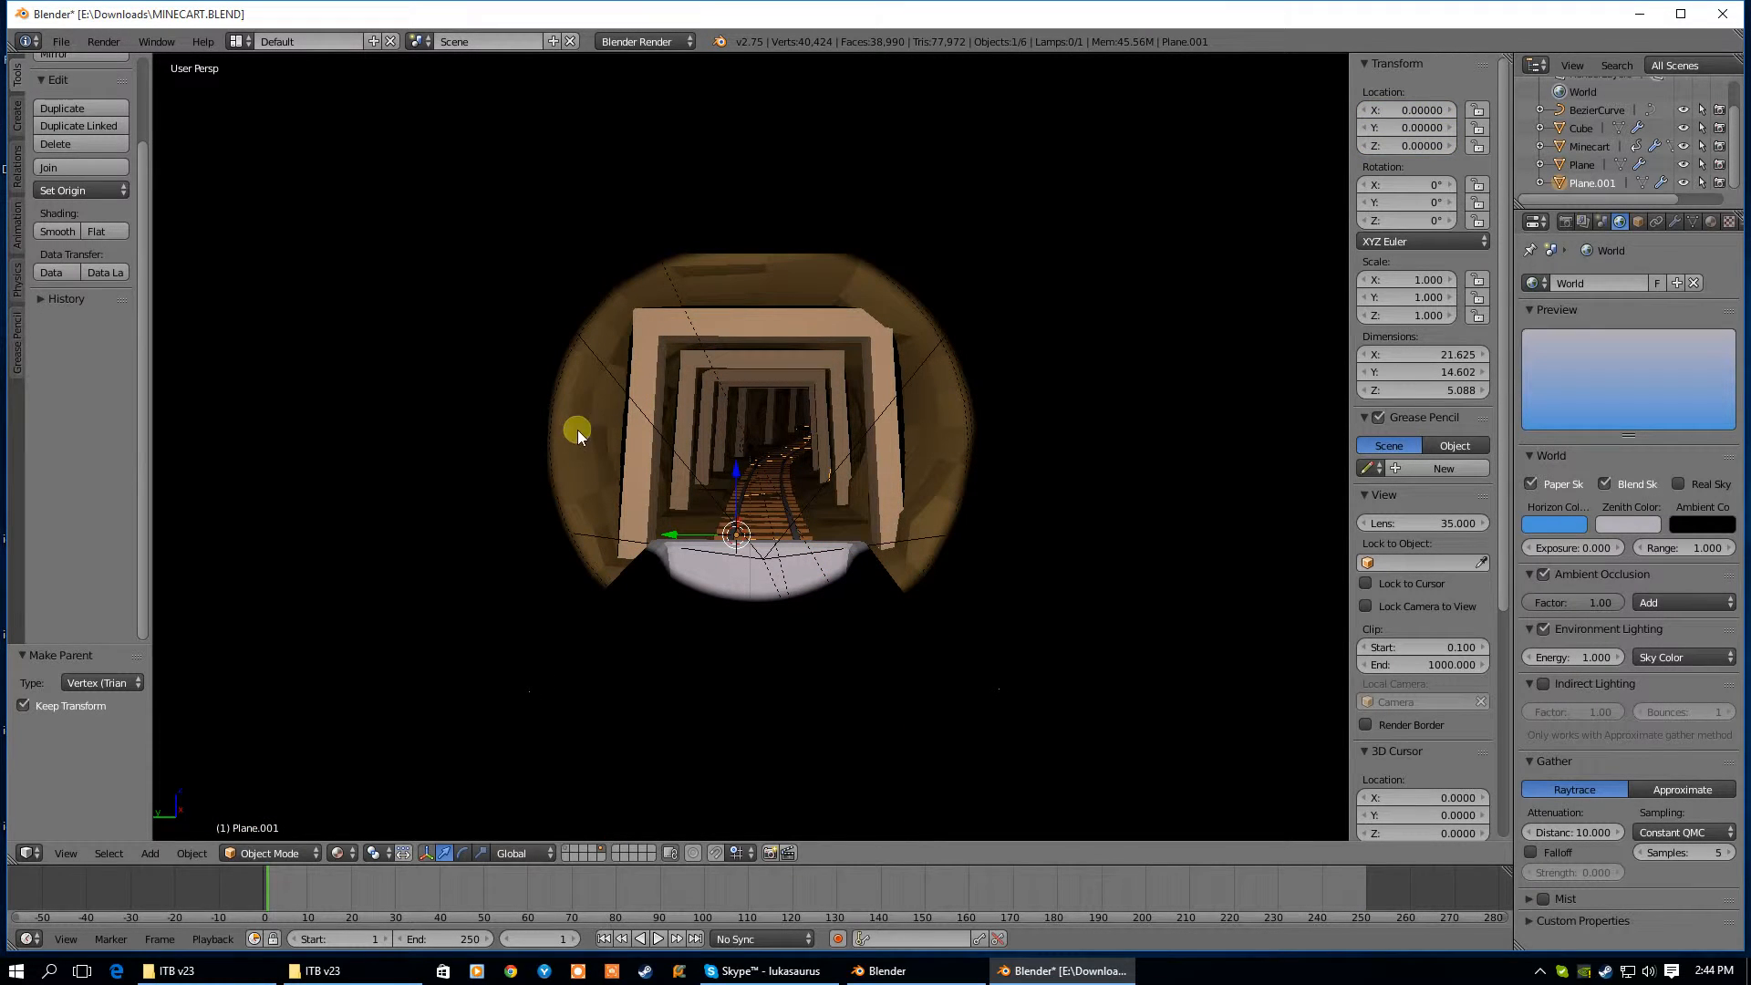
{"action": "scroll", "coordinate": [823, 476], "scroll_direction": "down", "scroll_amount": 5}
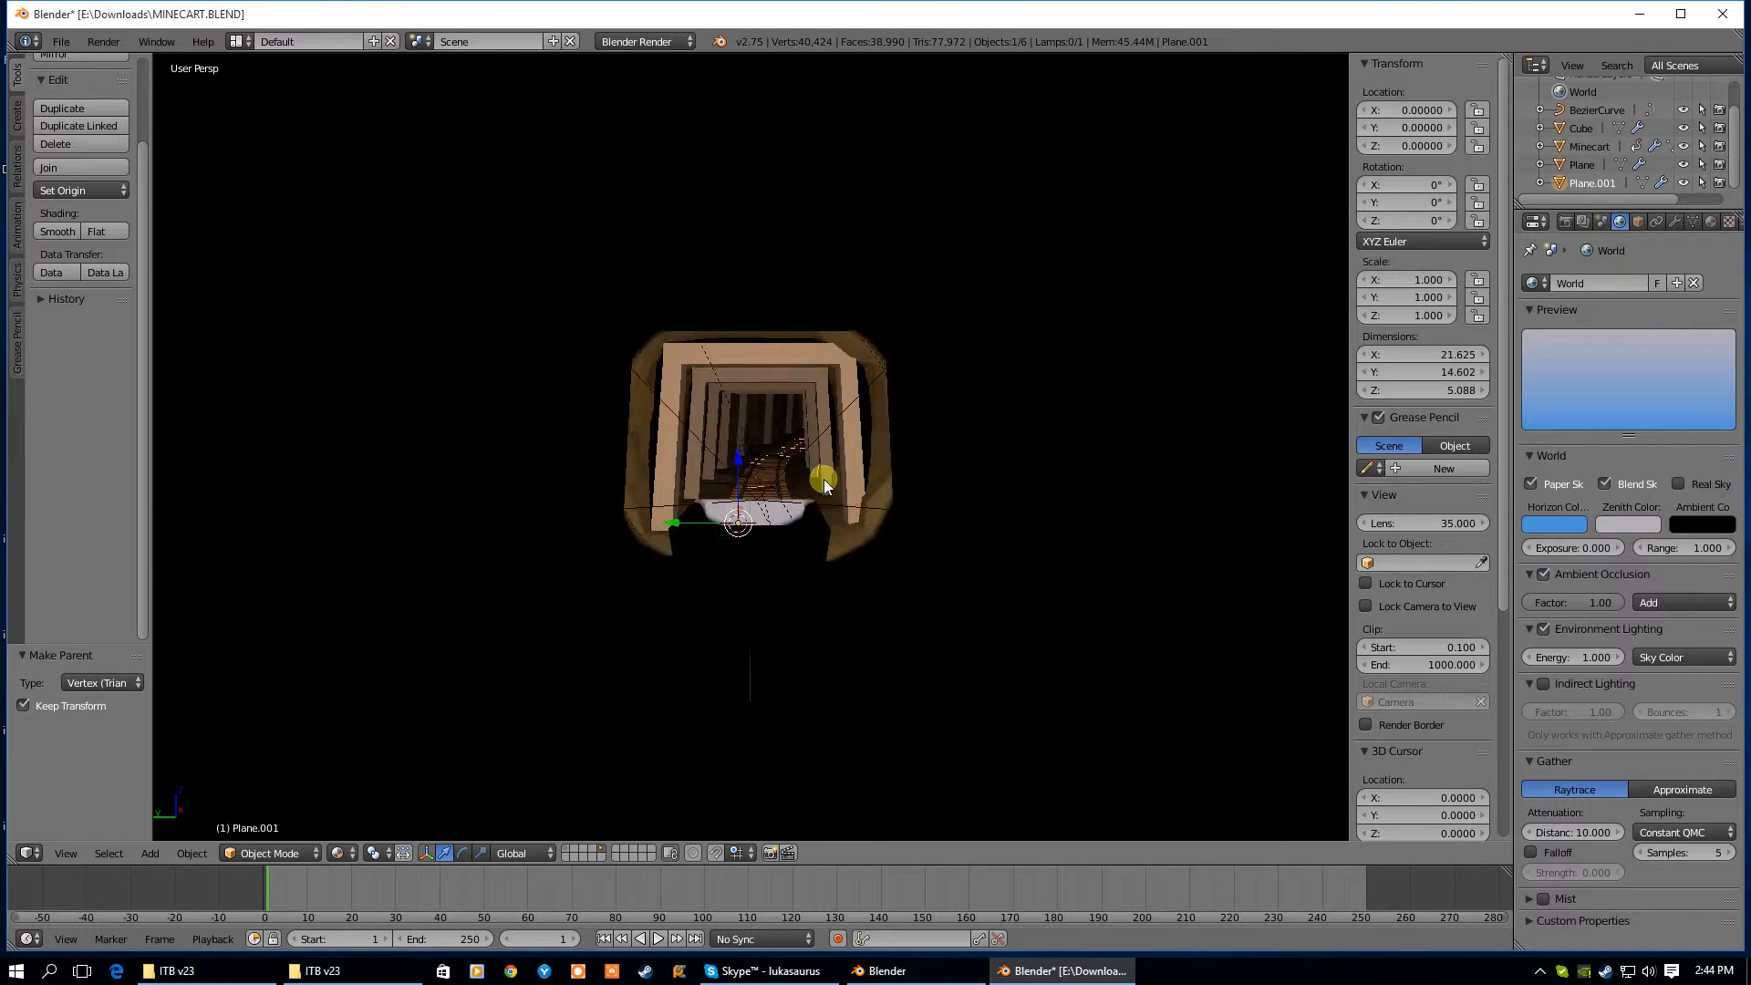
{"action": "scroll", "coordinate": [785, 421], "scroll_direction": "up", "scroll_amount": 5}
{"action": "scroll", "coordinate": [787, 419], "scroll_direction": "down", "scroll_amount": 5}
{"action": "scroll", "coordinate": [791, 418], "scroll_direction": "up", "scroll_amount": 2}
{"action": "scroll", "coordinate": [791, 418], "scroll_direction": "down", "scroll_amount": 4}
{"action": "scroll", "coordinate": [720, 380], "scroll_direction": "up", "scroll_amount": 4}
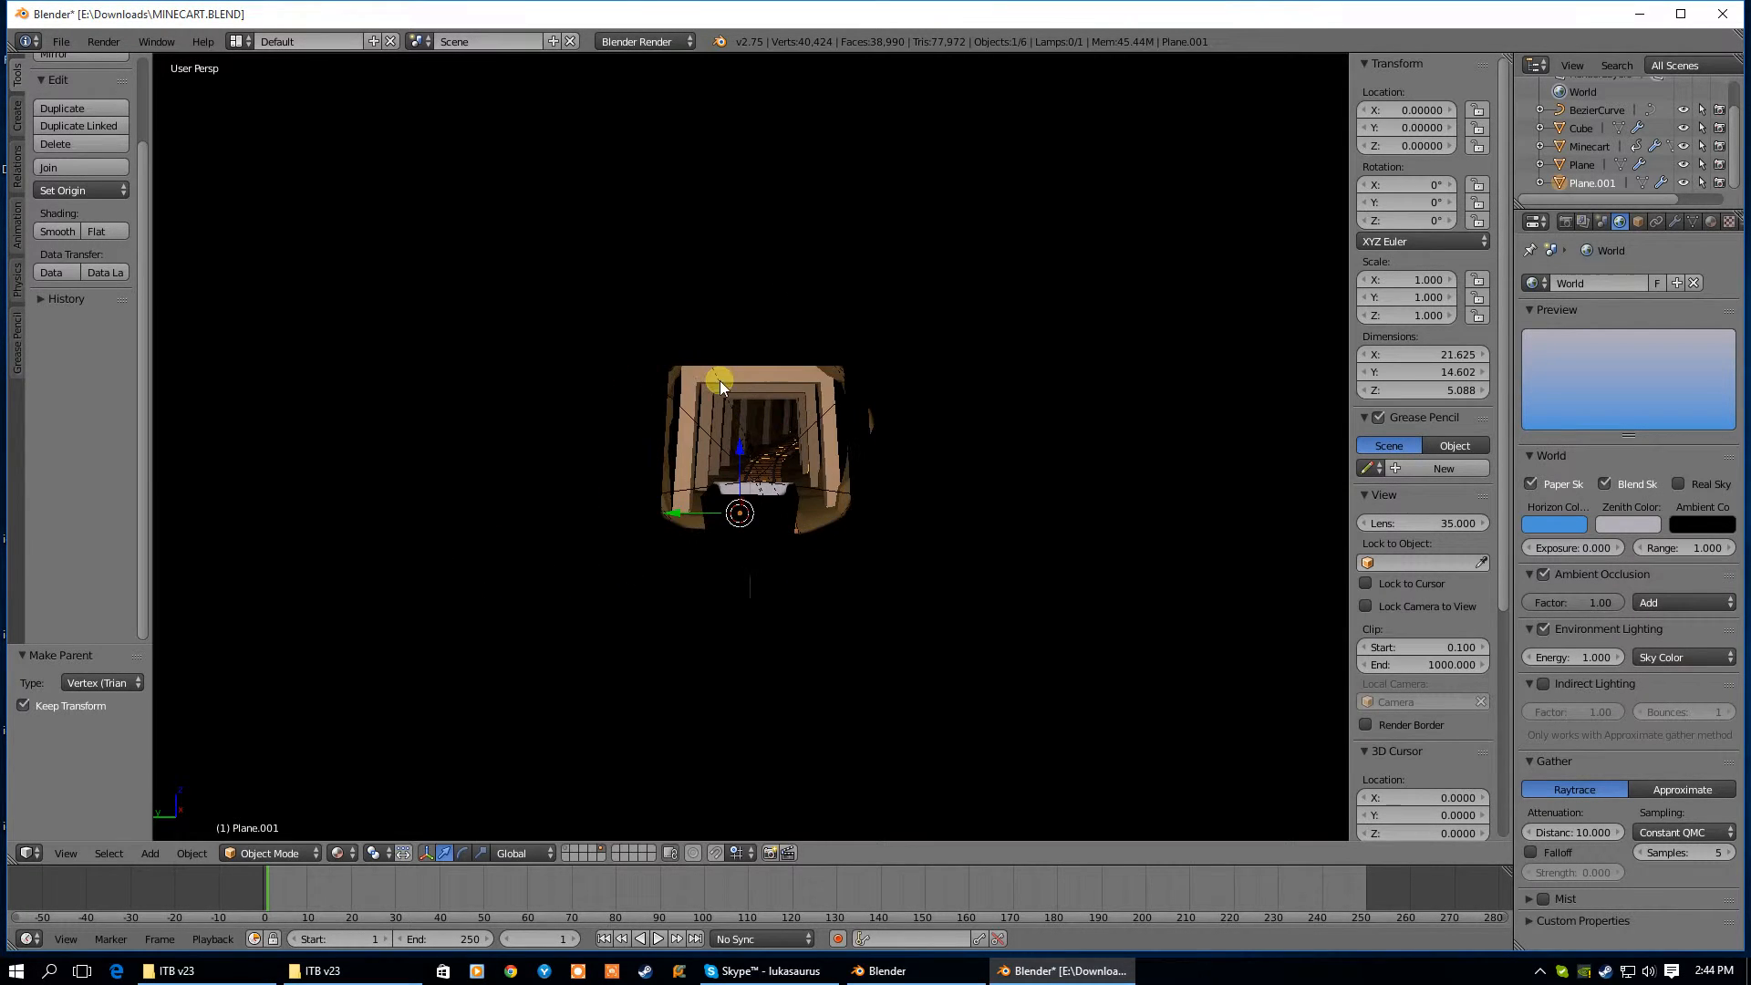
{"action": "scroll", "coordinate": [783, 400], "scroll_direction": "down", "scroll_amount": 5}
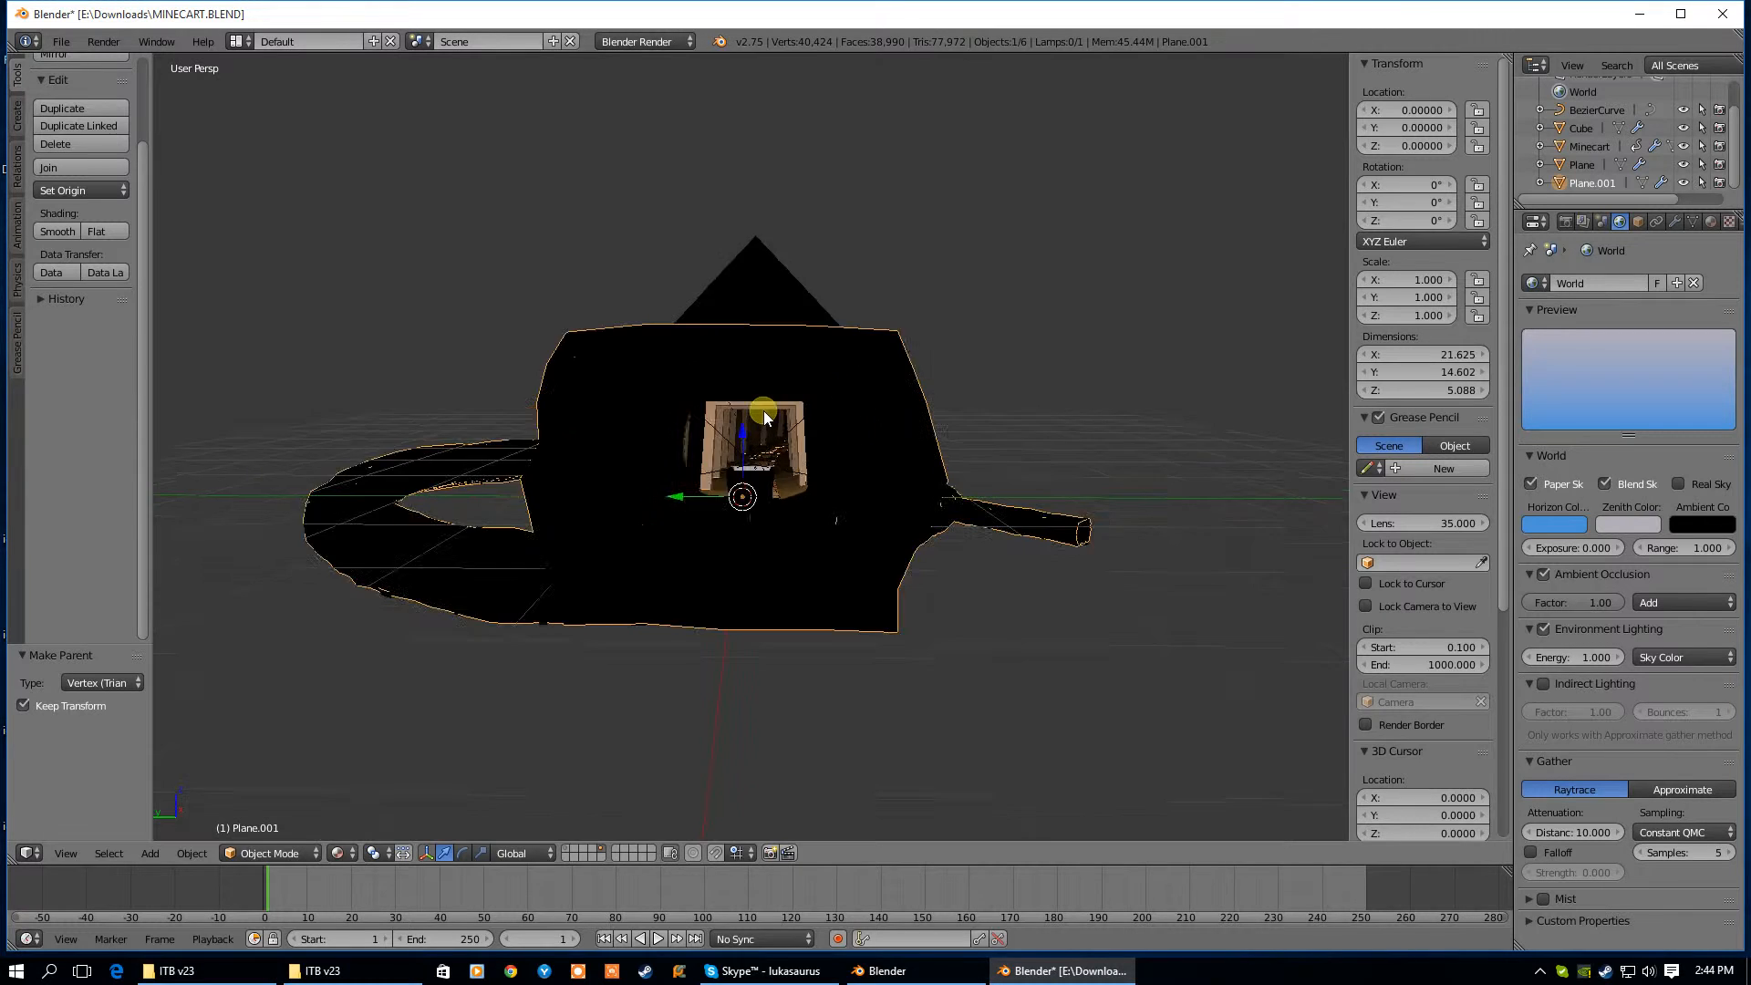
Change the viewport shading to Solid and view the whole tunnel from outside
{"action": "mouse_move", "coordinate": [633, 447]}
{"action": "middle_mouse_down"}
{"action": "mouse_move", "coordinate": [810, 467]}
{"action": "mouse_move", "coordinate": [567, 457]}
{"action": "mouse_move", "coordinate": [625, 452]}
{"action": "mouse_move", "coordinate": [570, 469]}
{"action": "middle_mouse_up"}
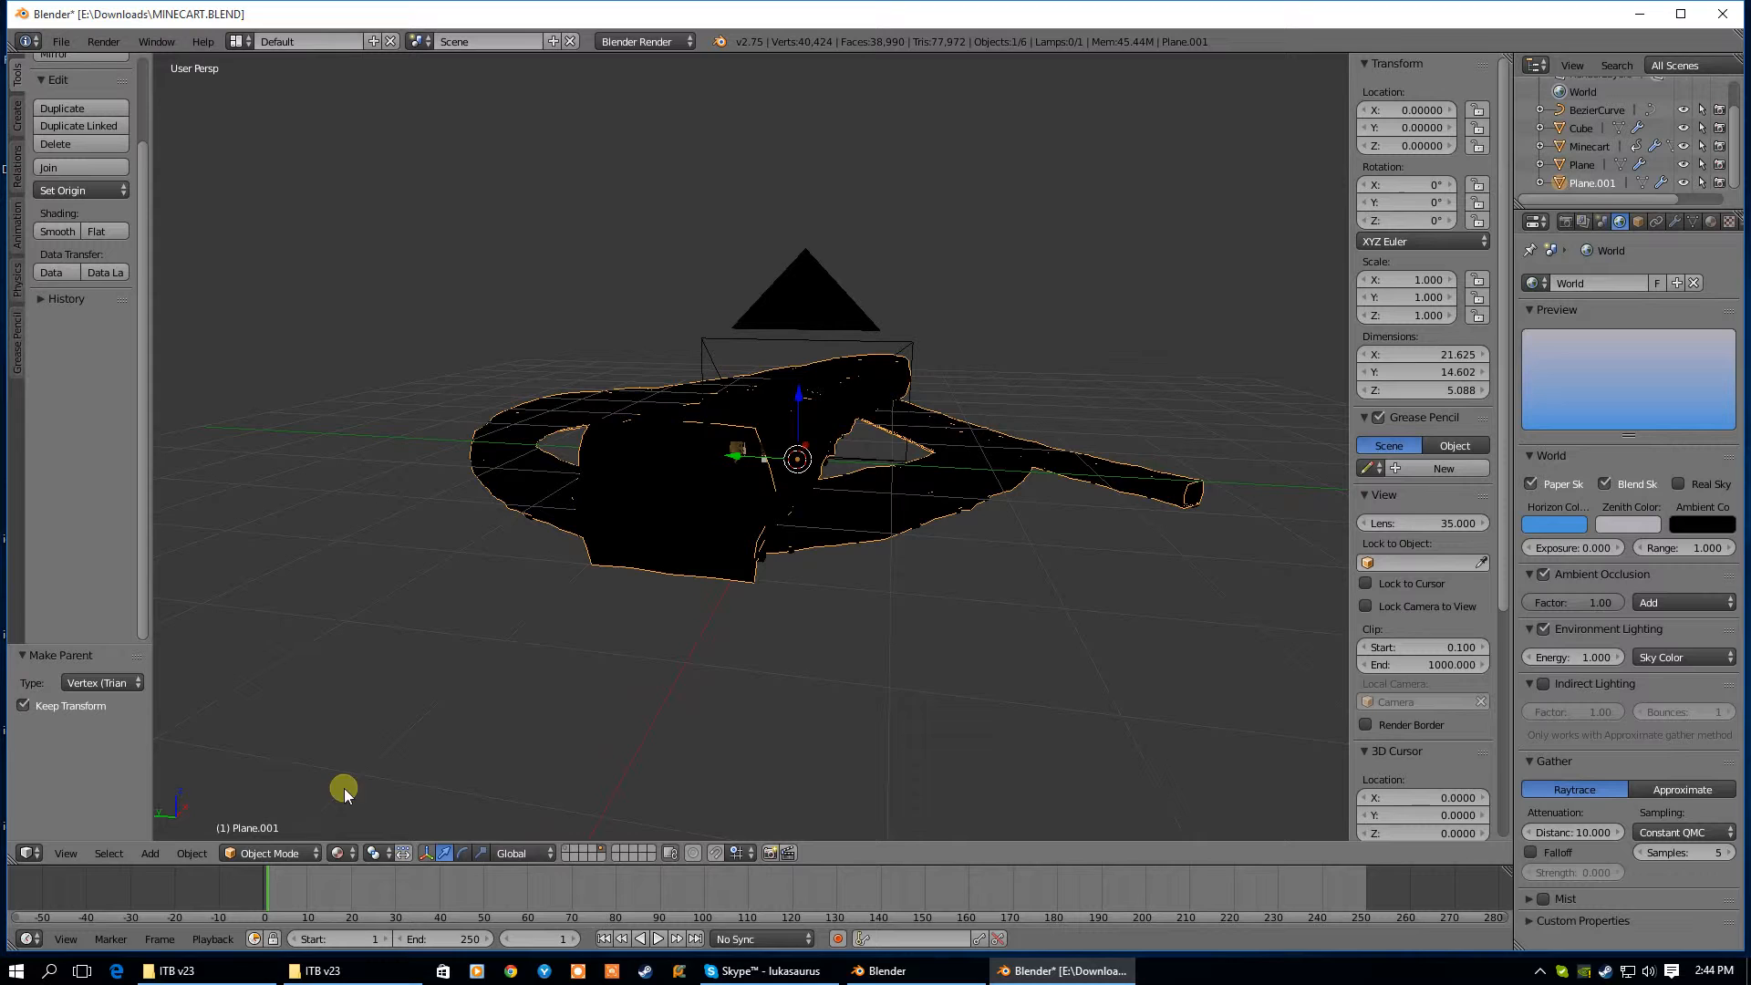
{"action": "left_click", "coordinate": [338, 853]}
{"action": "left_click", "coordinate": [392, 716]}
{"action": "middle_click_drag", "start_coordinate": [392, 715], "coordinate": [484, 588]}
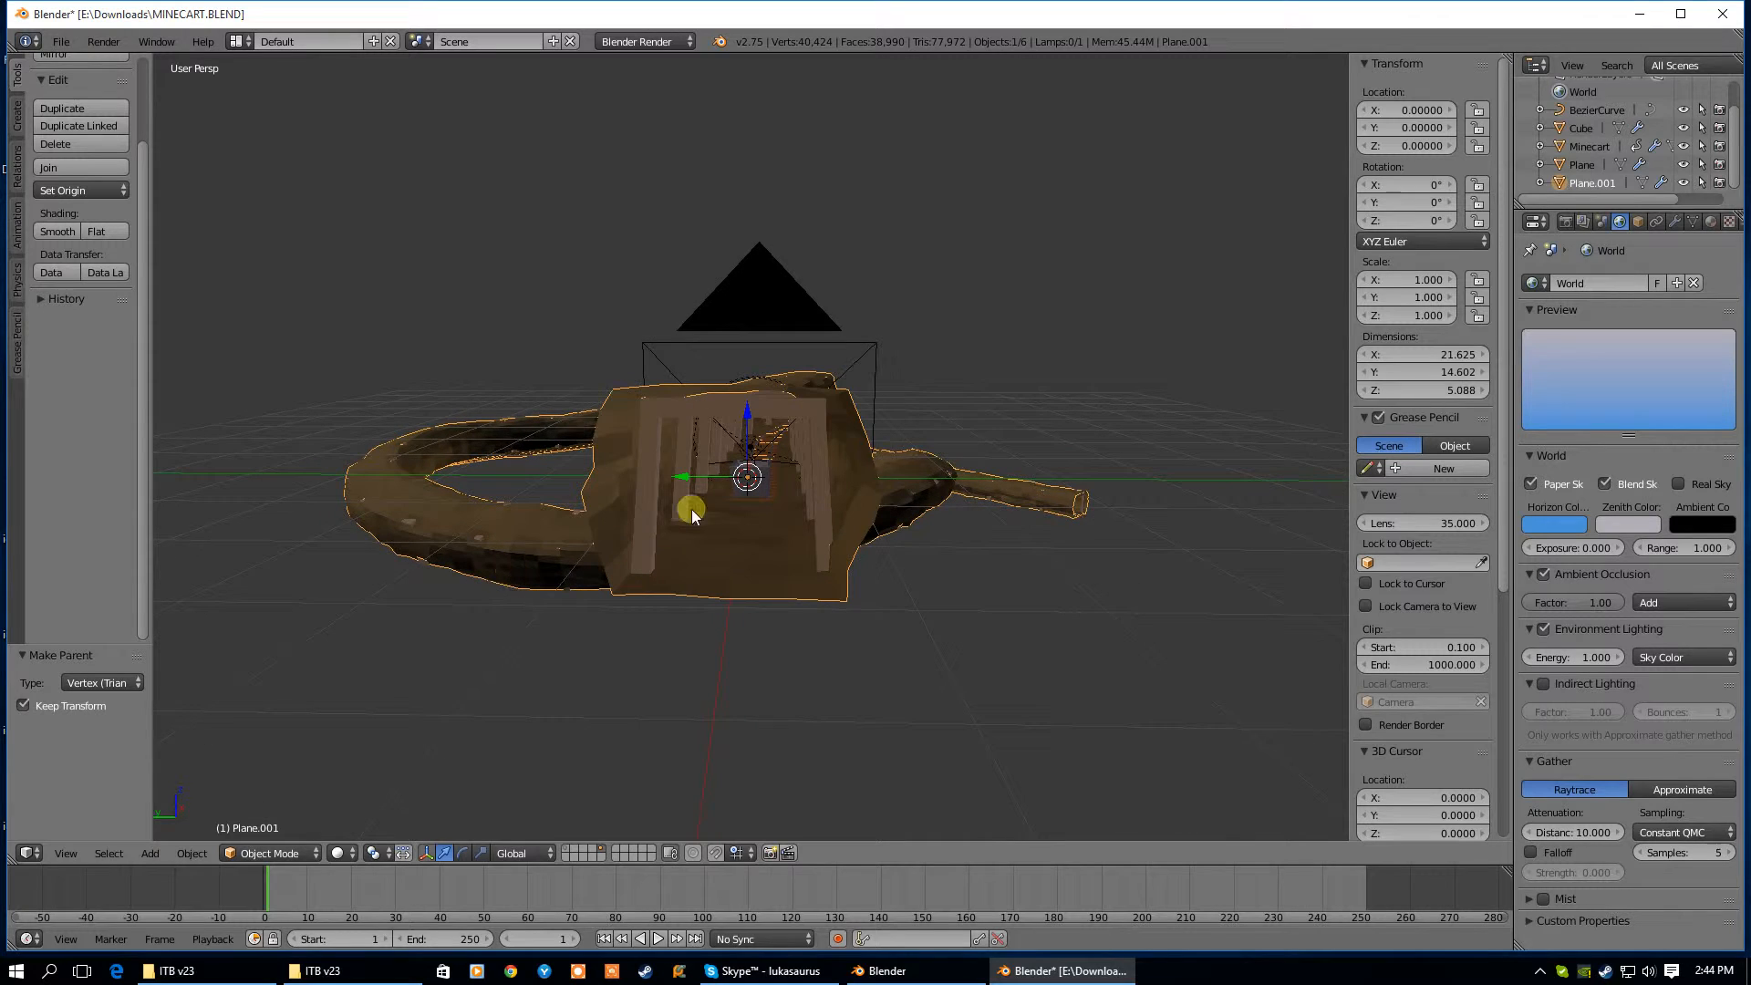
Add a second spot lamp at the scene origin, inspect its cone and delete it
{"action": "left_click", "coordinate": [145, 853]}
{"action": "mouse_move", "coordinate": [180, 631]}
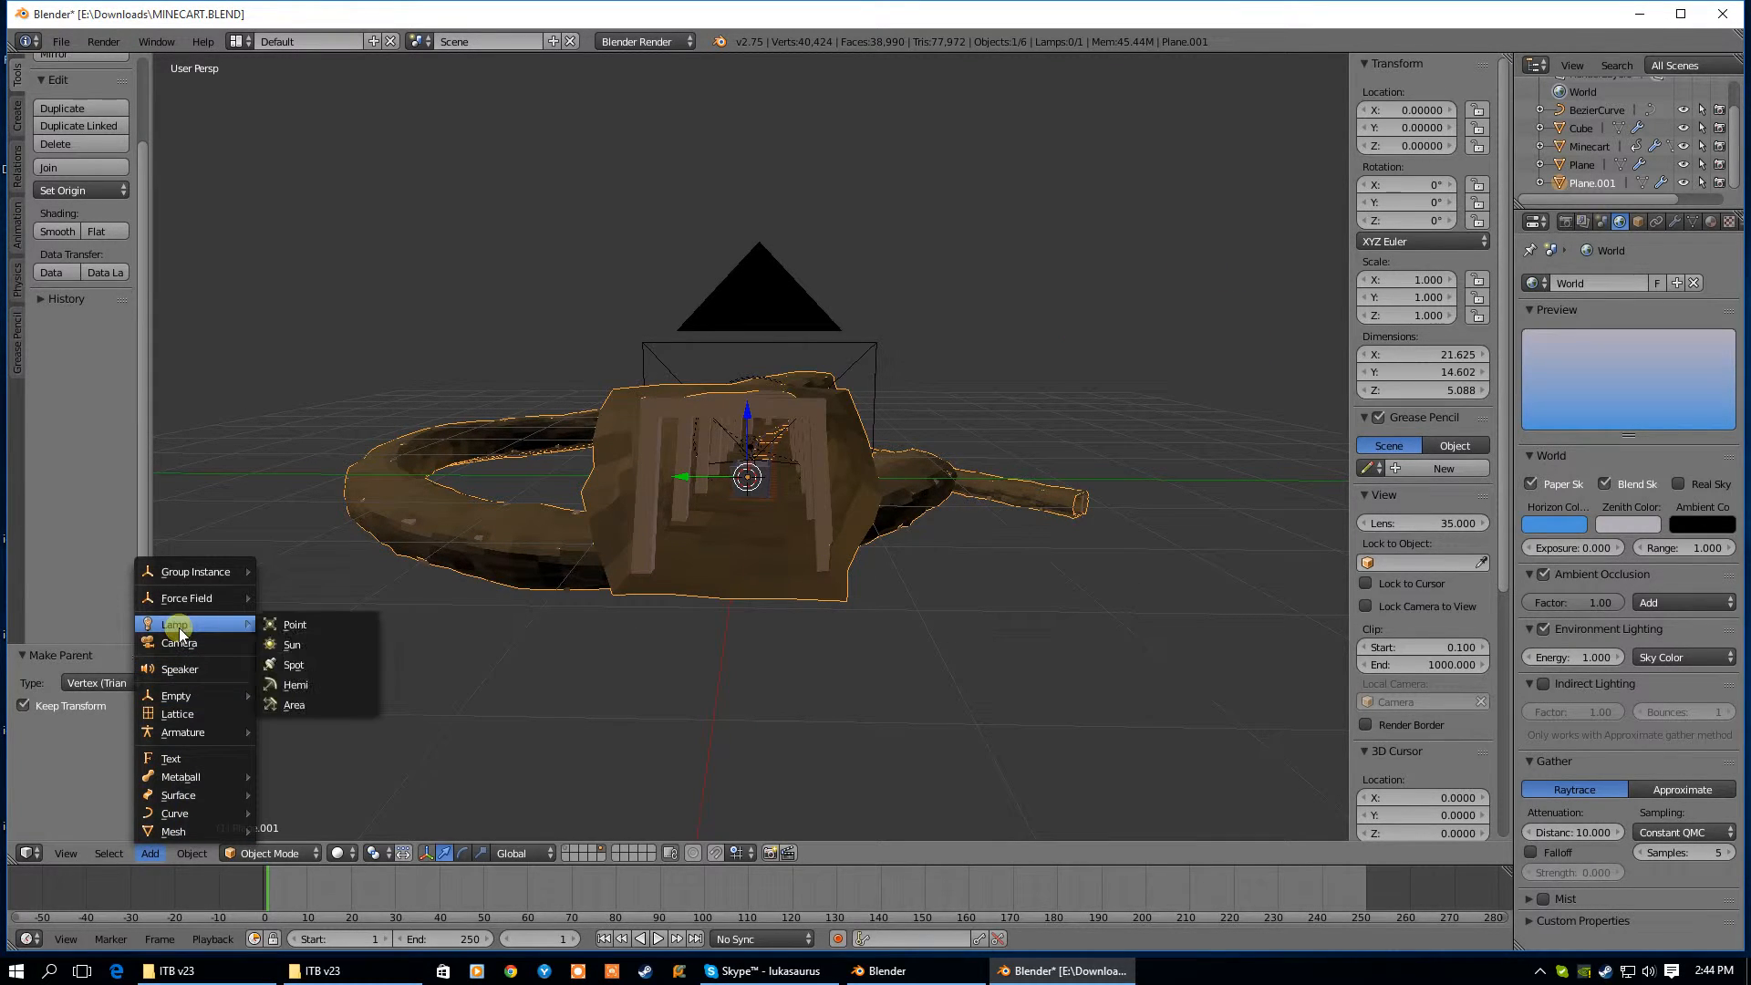
{"action": "left_click", "coordinate": [312, 662]}
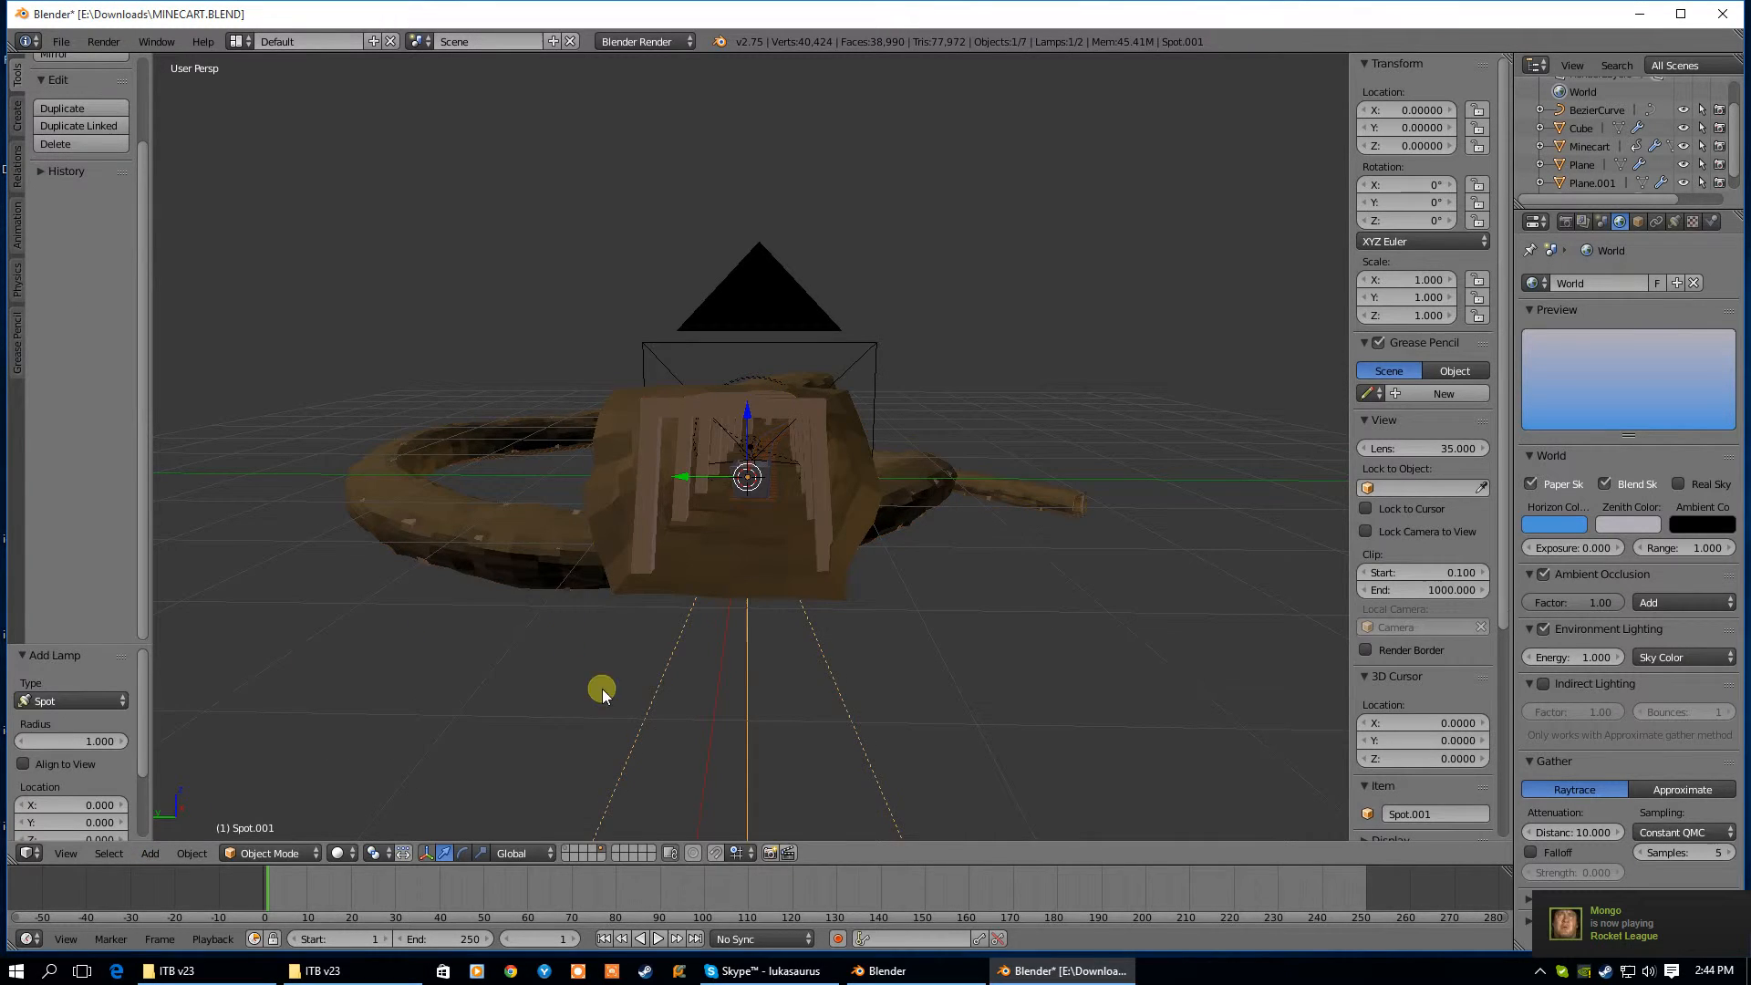
{"action": "scroll", "coordinate": [606, 691], "scroll_direction": "down", "scroll_amount": 5}
{"action": "scroll", "coordinate": [675, 697], "scroll_direction": "down", "scroll_amount": 4}
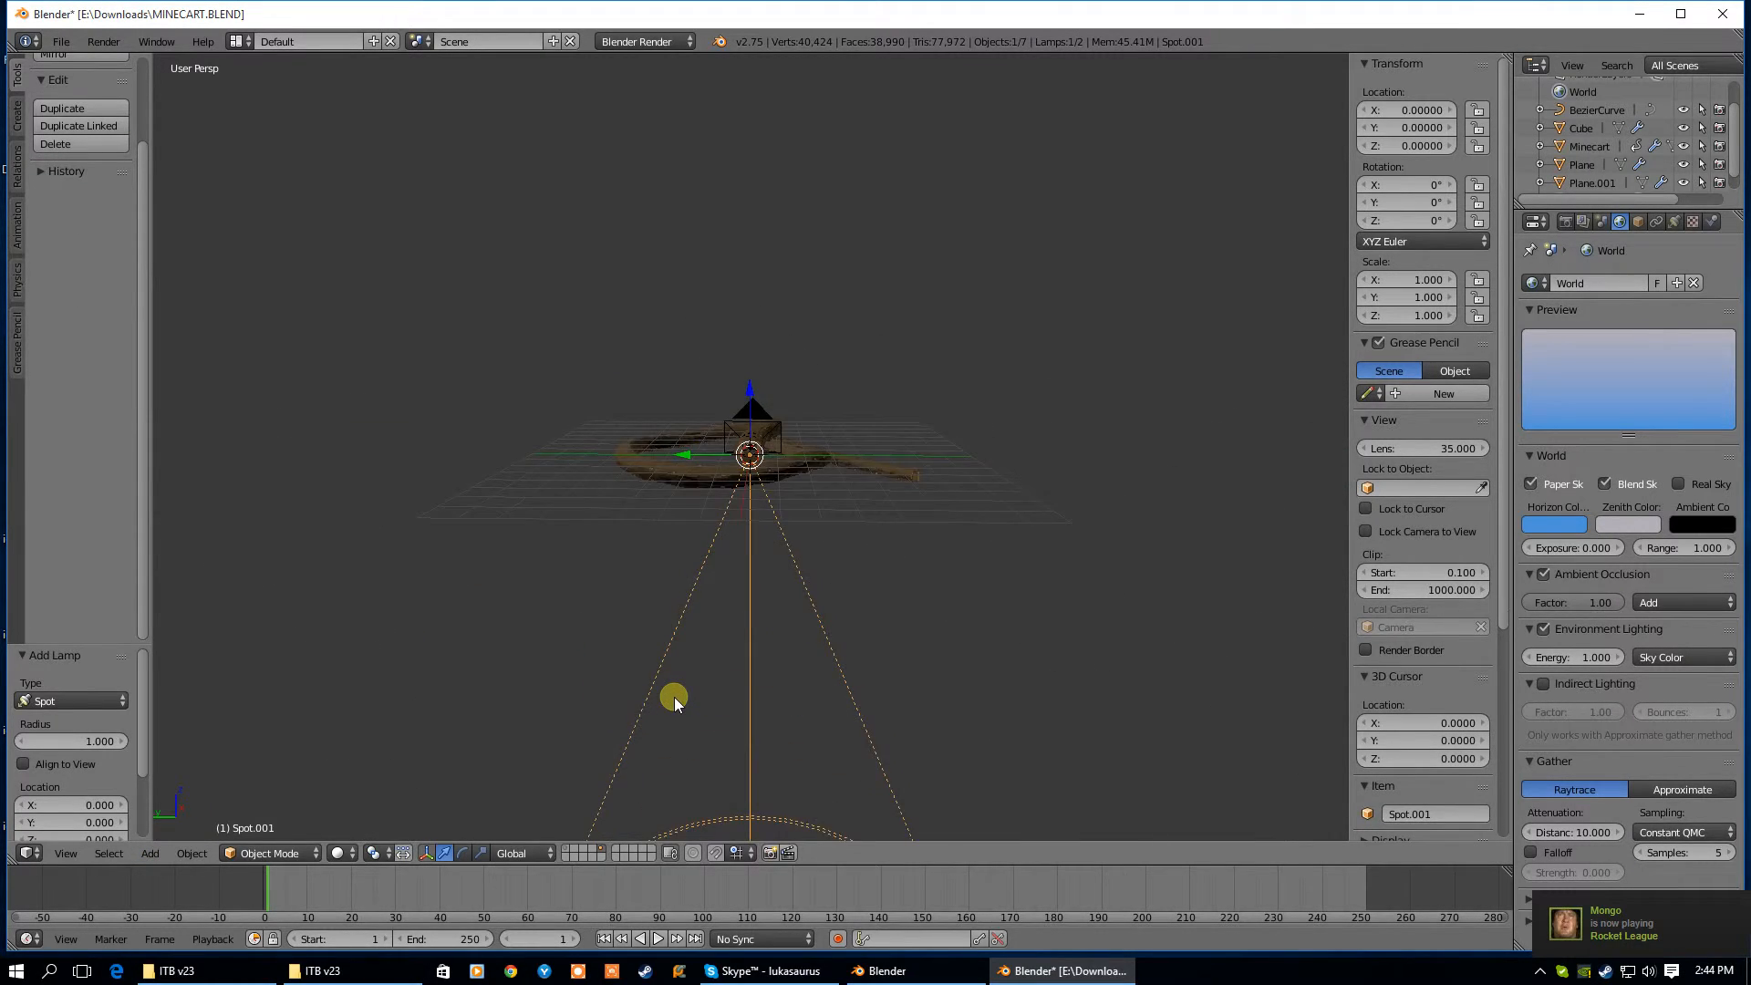
{"action": "scroll", "coordinate": [679, 697], "scroll_direction": "up", "scroll_amount": 6}
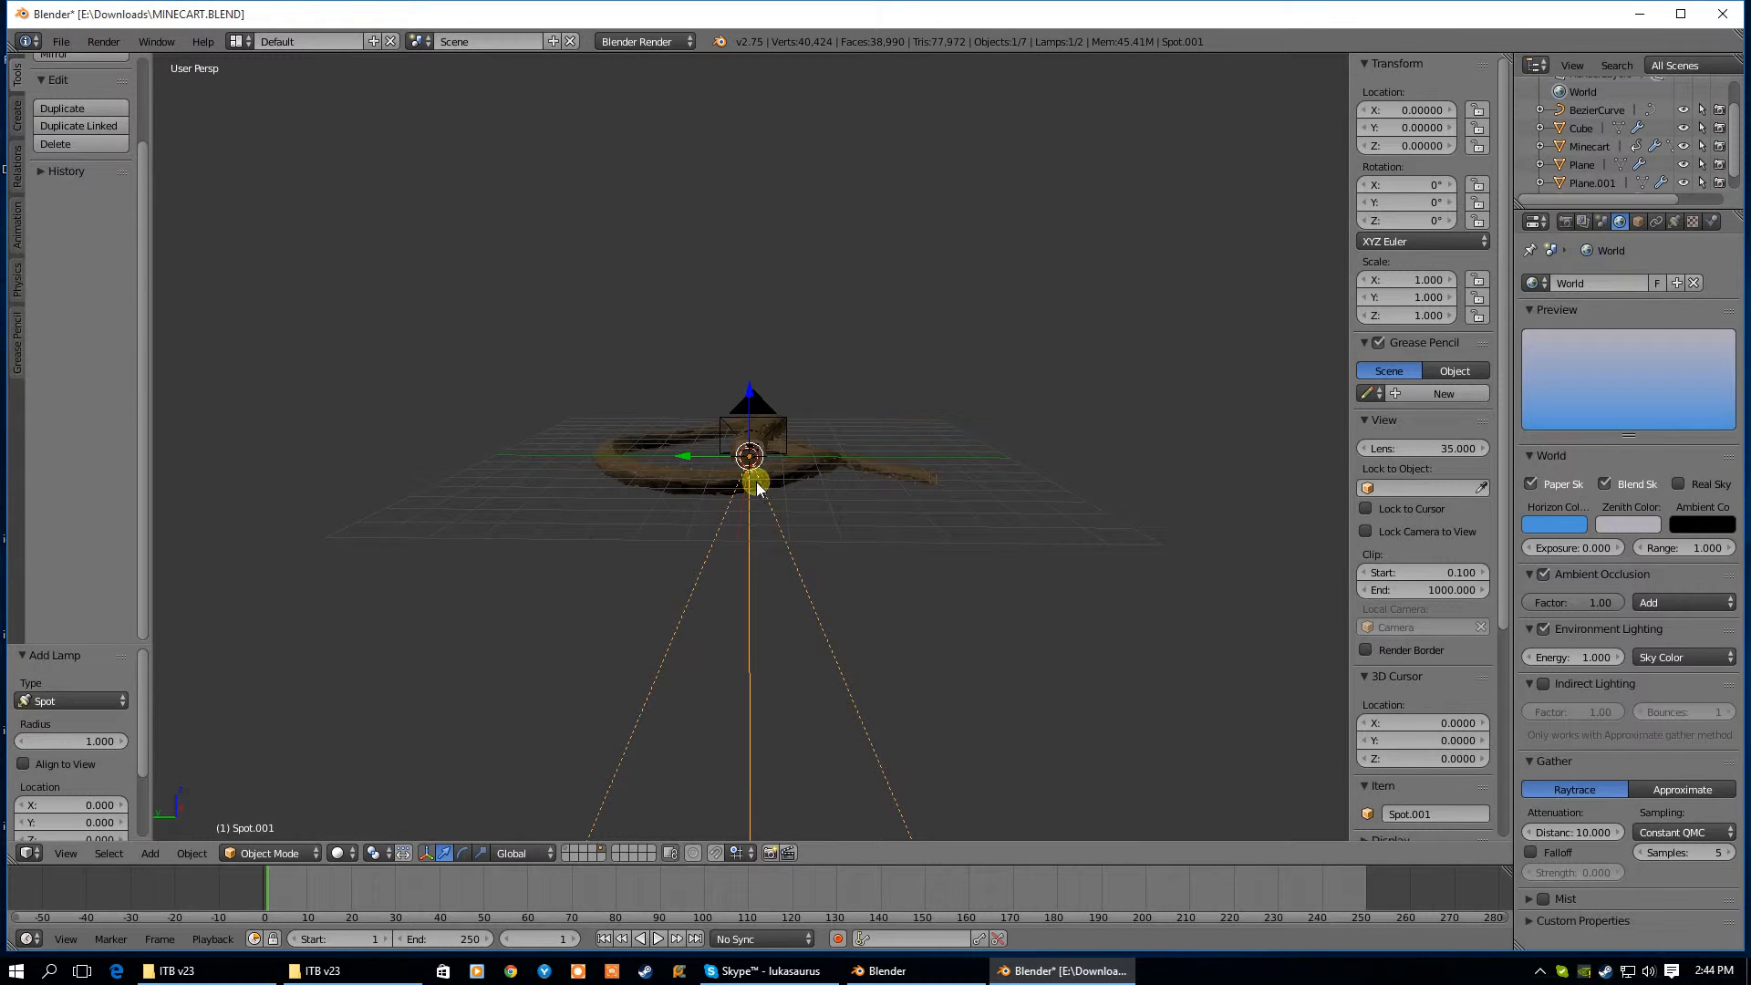
{"action": "key", "text": "x"}
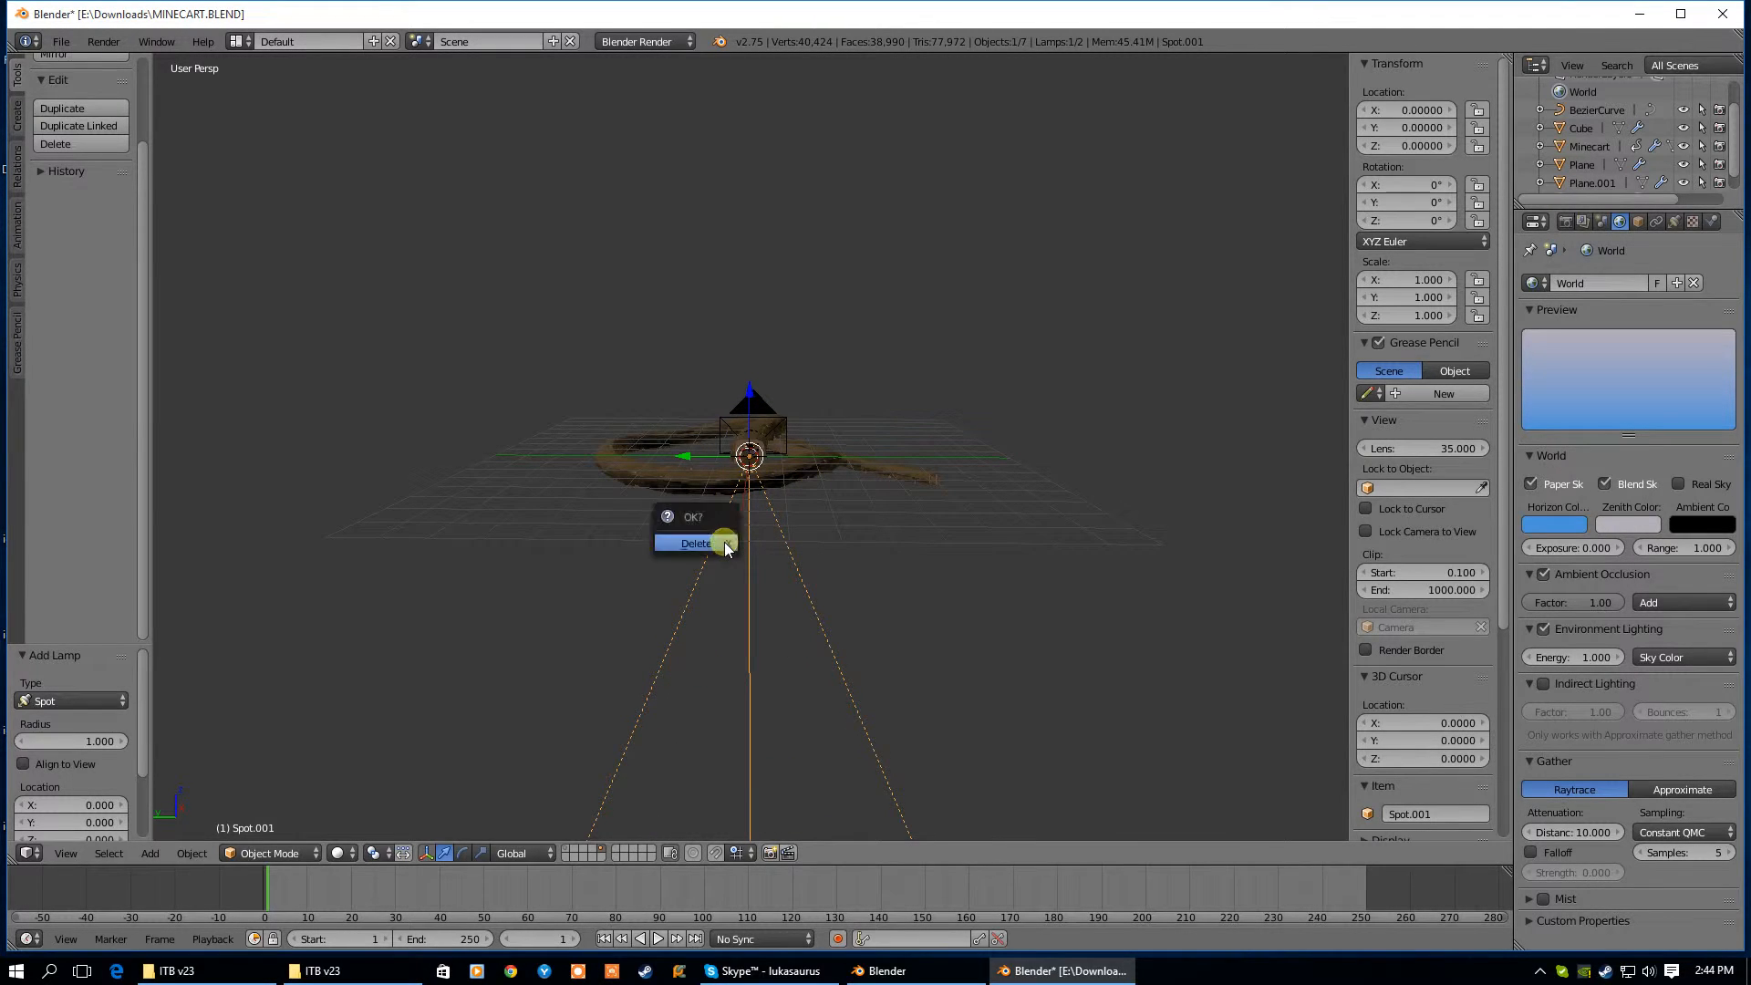
{"action": "left_click", "coordinate": [724, 542]}
{"action": "scroll", "coordinate": [720, 532], "scroll_direction": "up", "scroll_amount": 3}
{"action": "scroll", "coordinate": [731, 535], "scroll_direction": "down", "scroll_amount": 6}
{"action": "scroll", "coordinate": [740, 526], "scroll_direction": "up", "scroll_amount": 4}
{"action": "scroll", "coordinate": [743, 522], "scroll_direction": "up", "scroll_amount": 3}
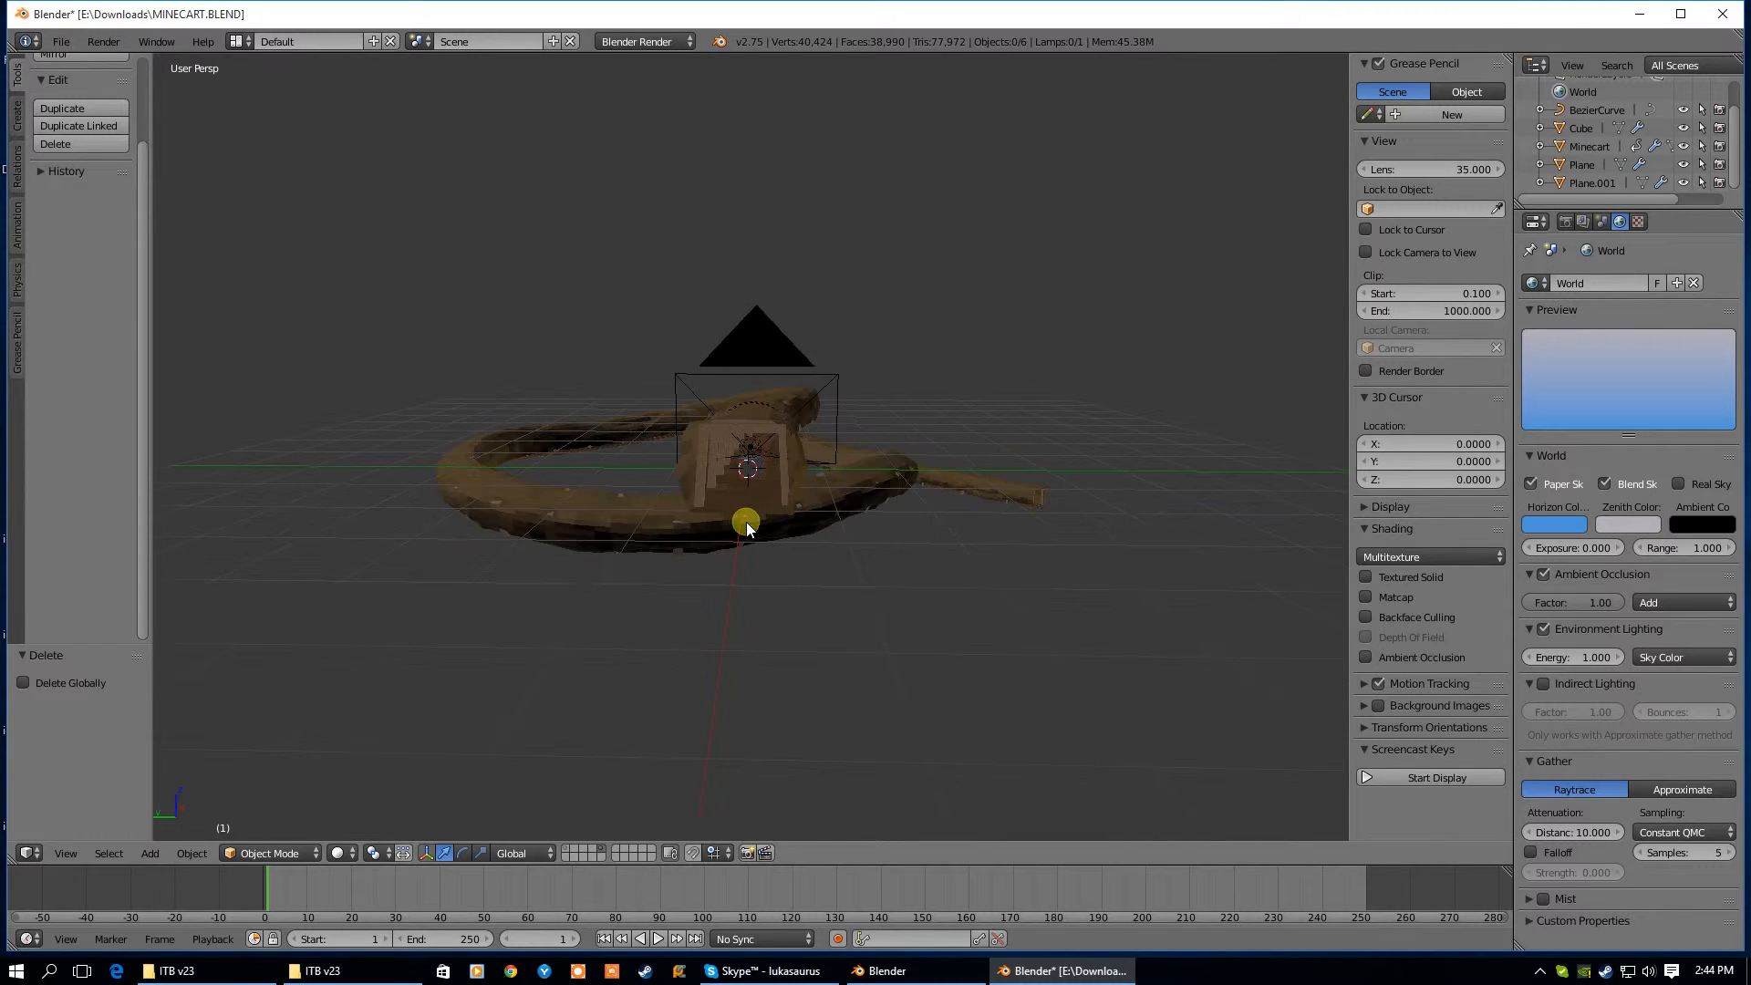
Set the render output format to H.264, start rendering the animation and inspect the frames
{"action": "left_click", "coordinate": [1564, 223]}
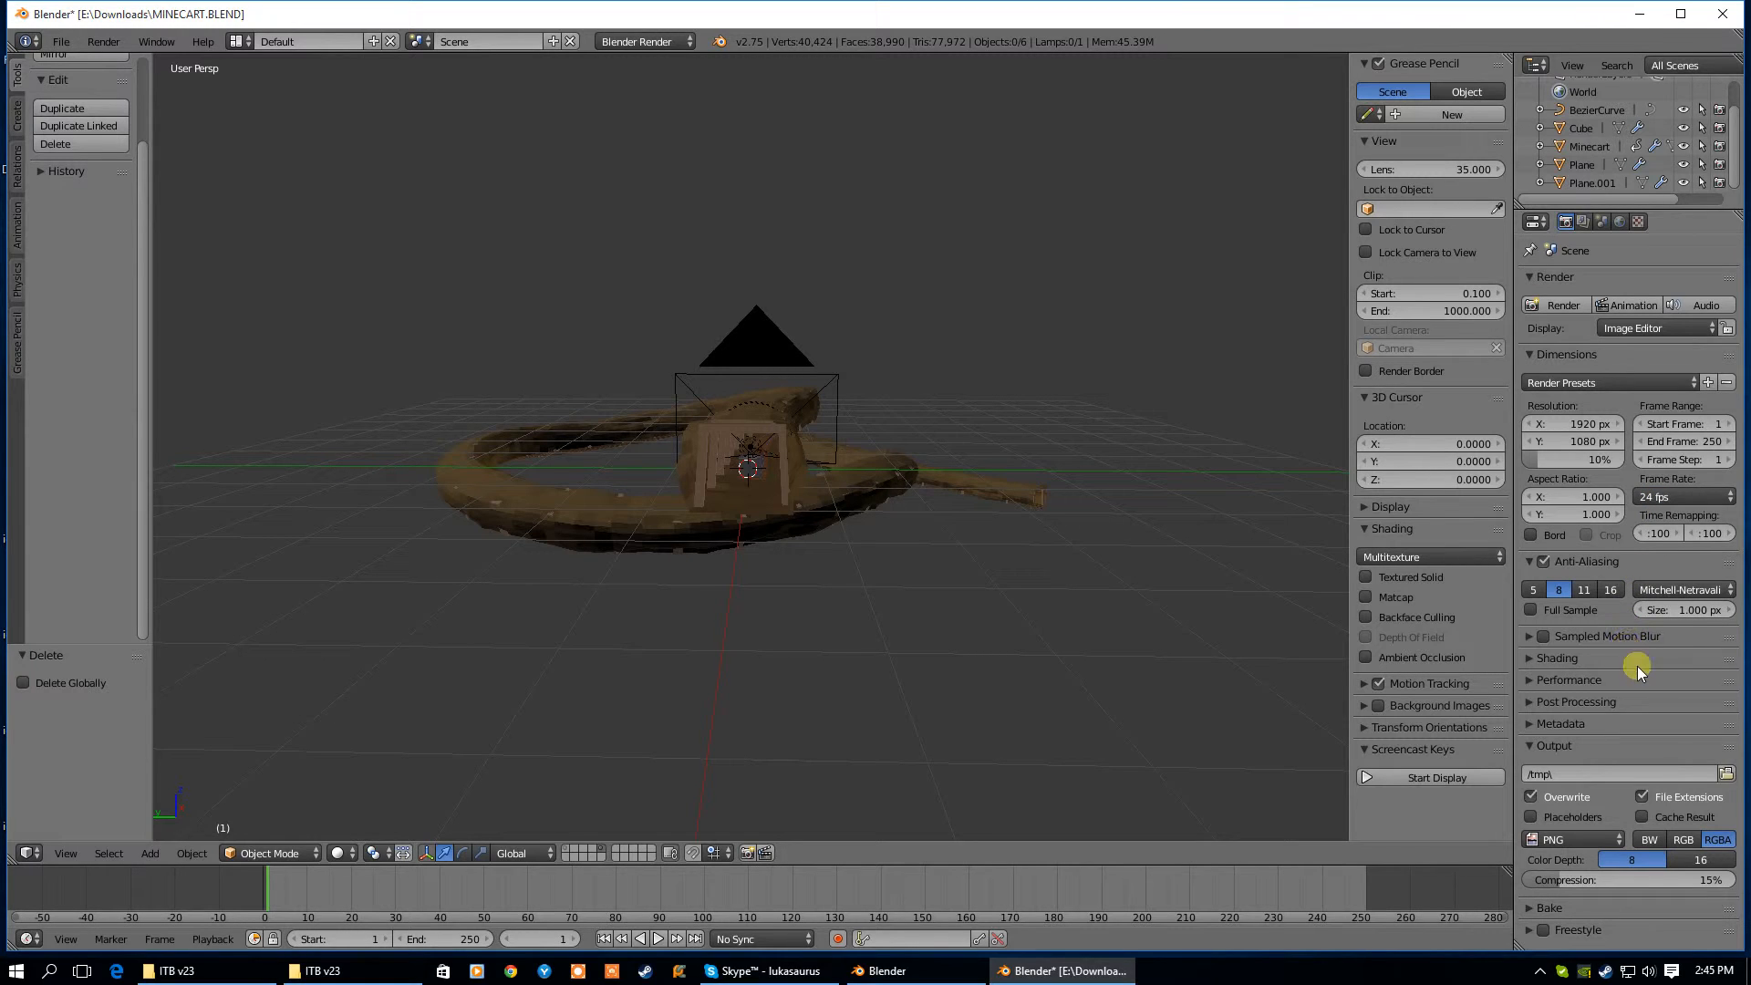
{"action": "left_click", "coordinate": [1550, 841]}
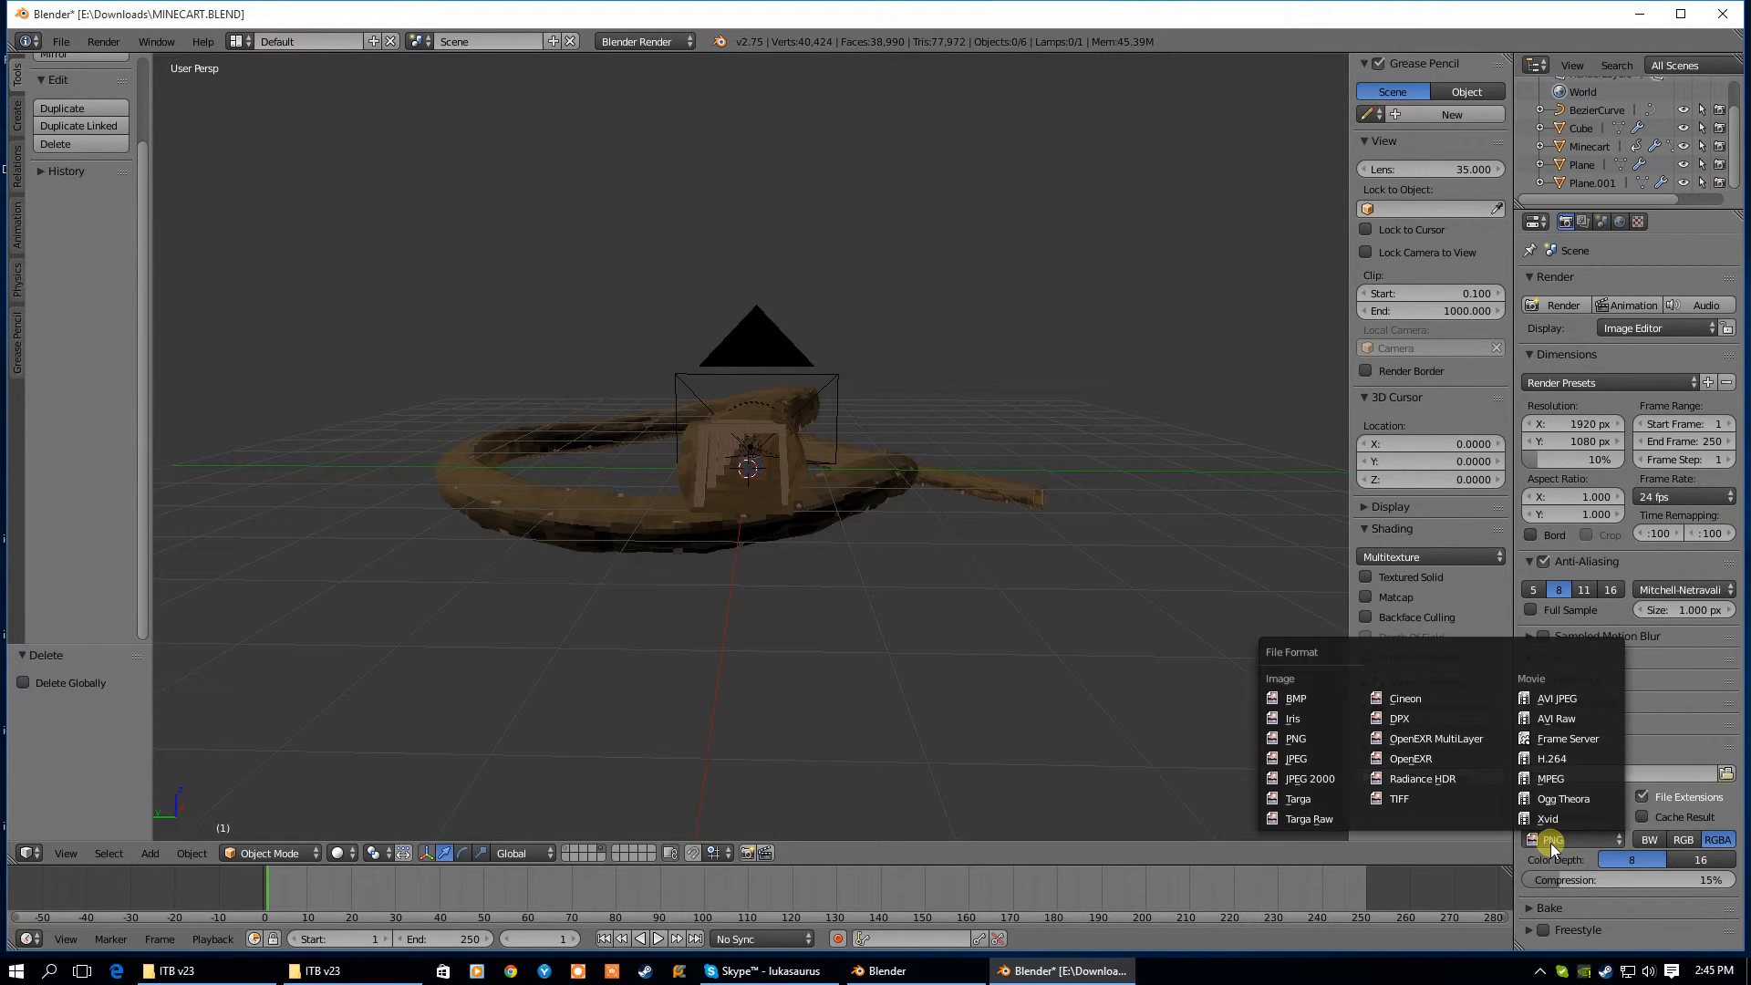
{"action": "left_click", "coordinate": [1558, 760]}
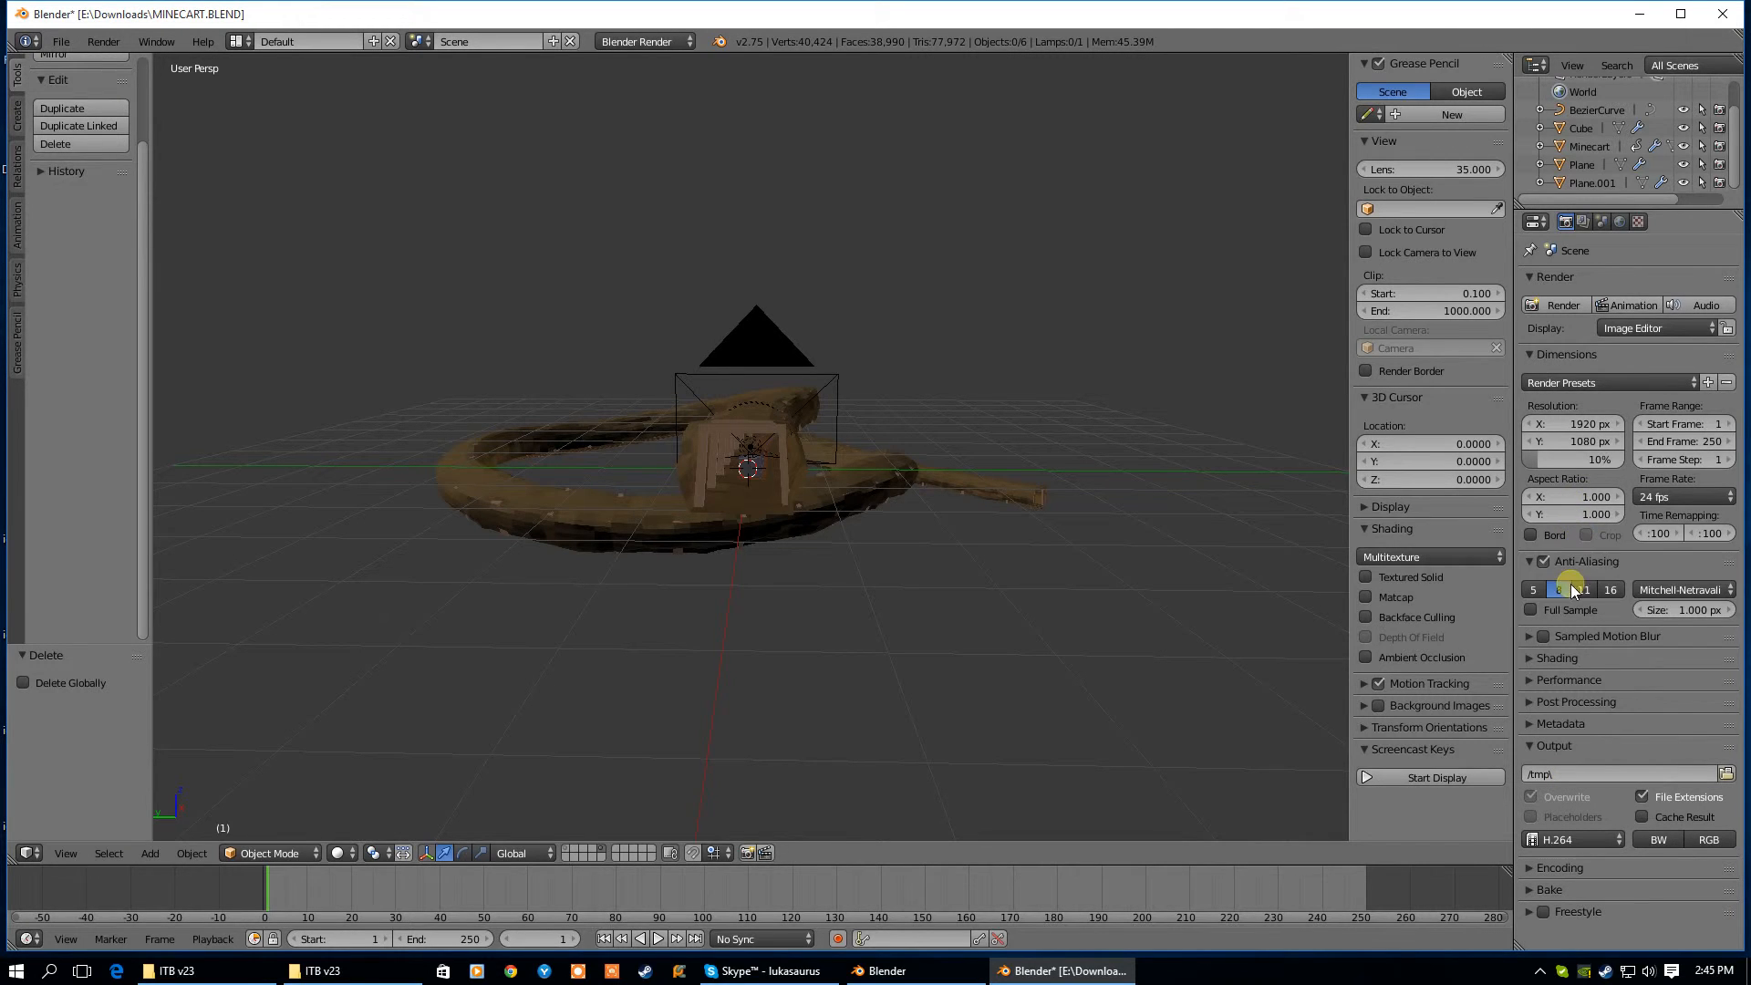
{"action": "left_click", "coordinate": [1617, 305]}
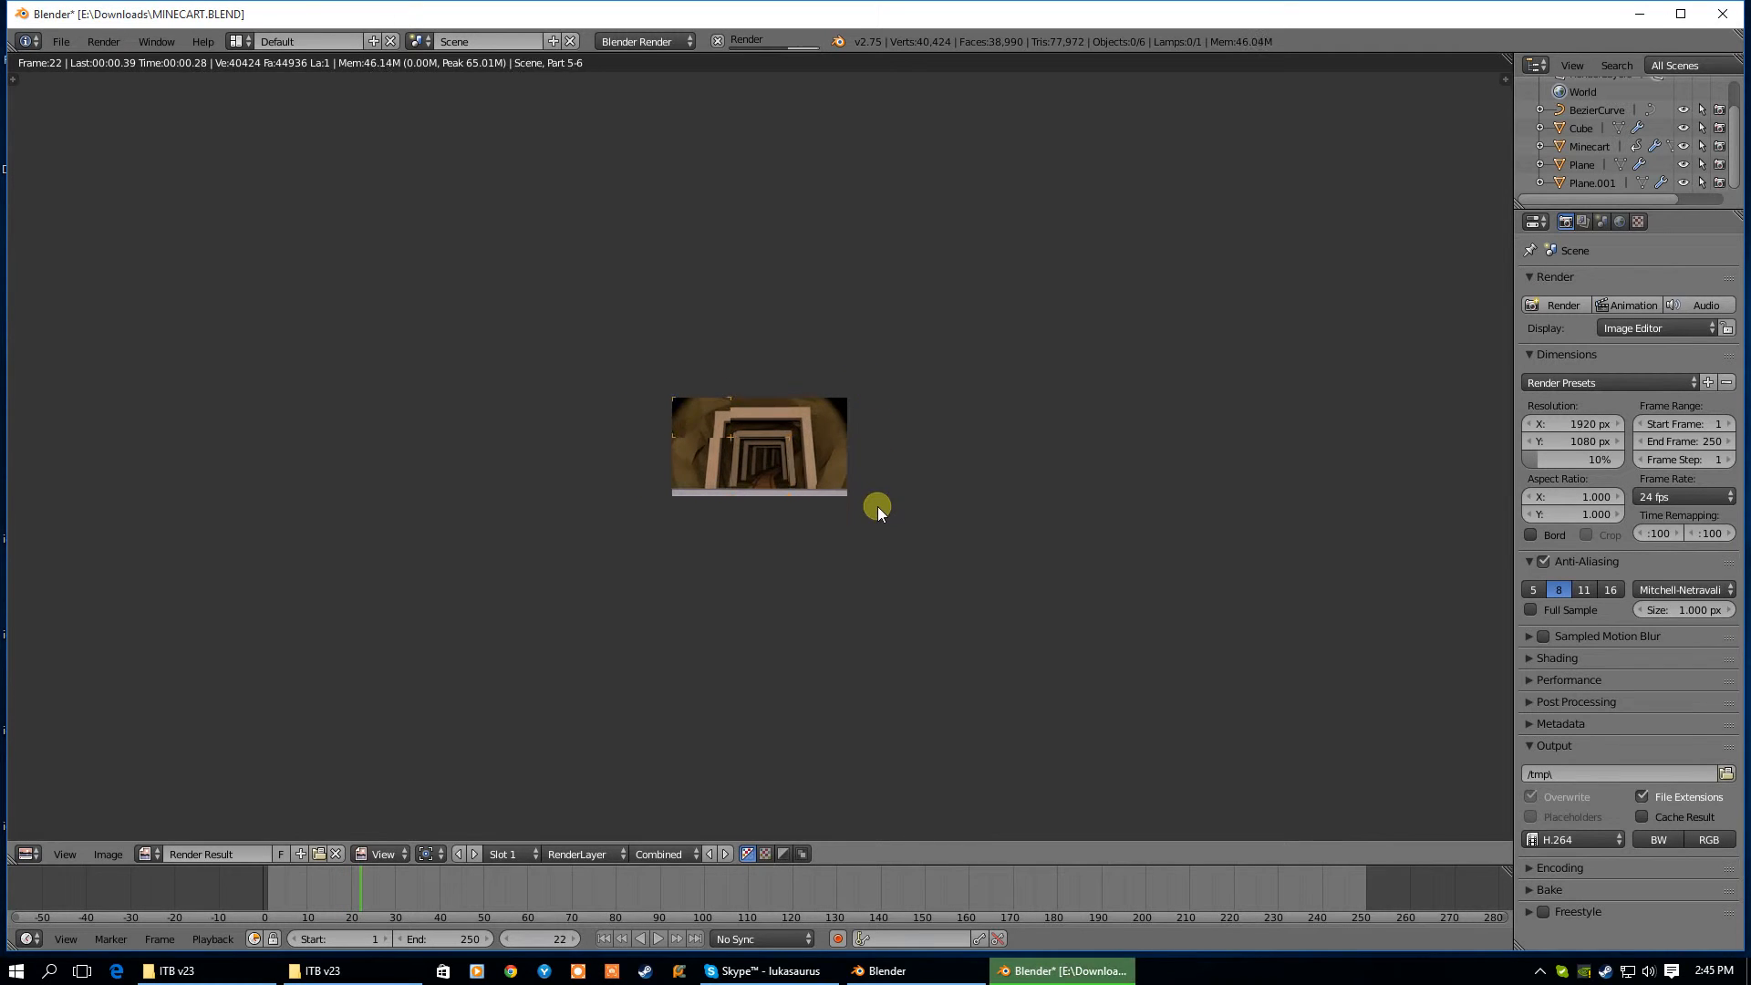
{"action": "scroll", "coordinate": [666, 492], "scroll_direction": "up", "scroll_amount": 8}
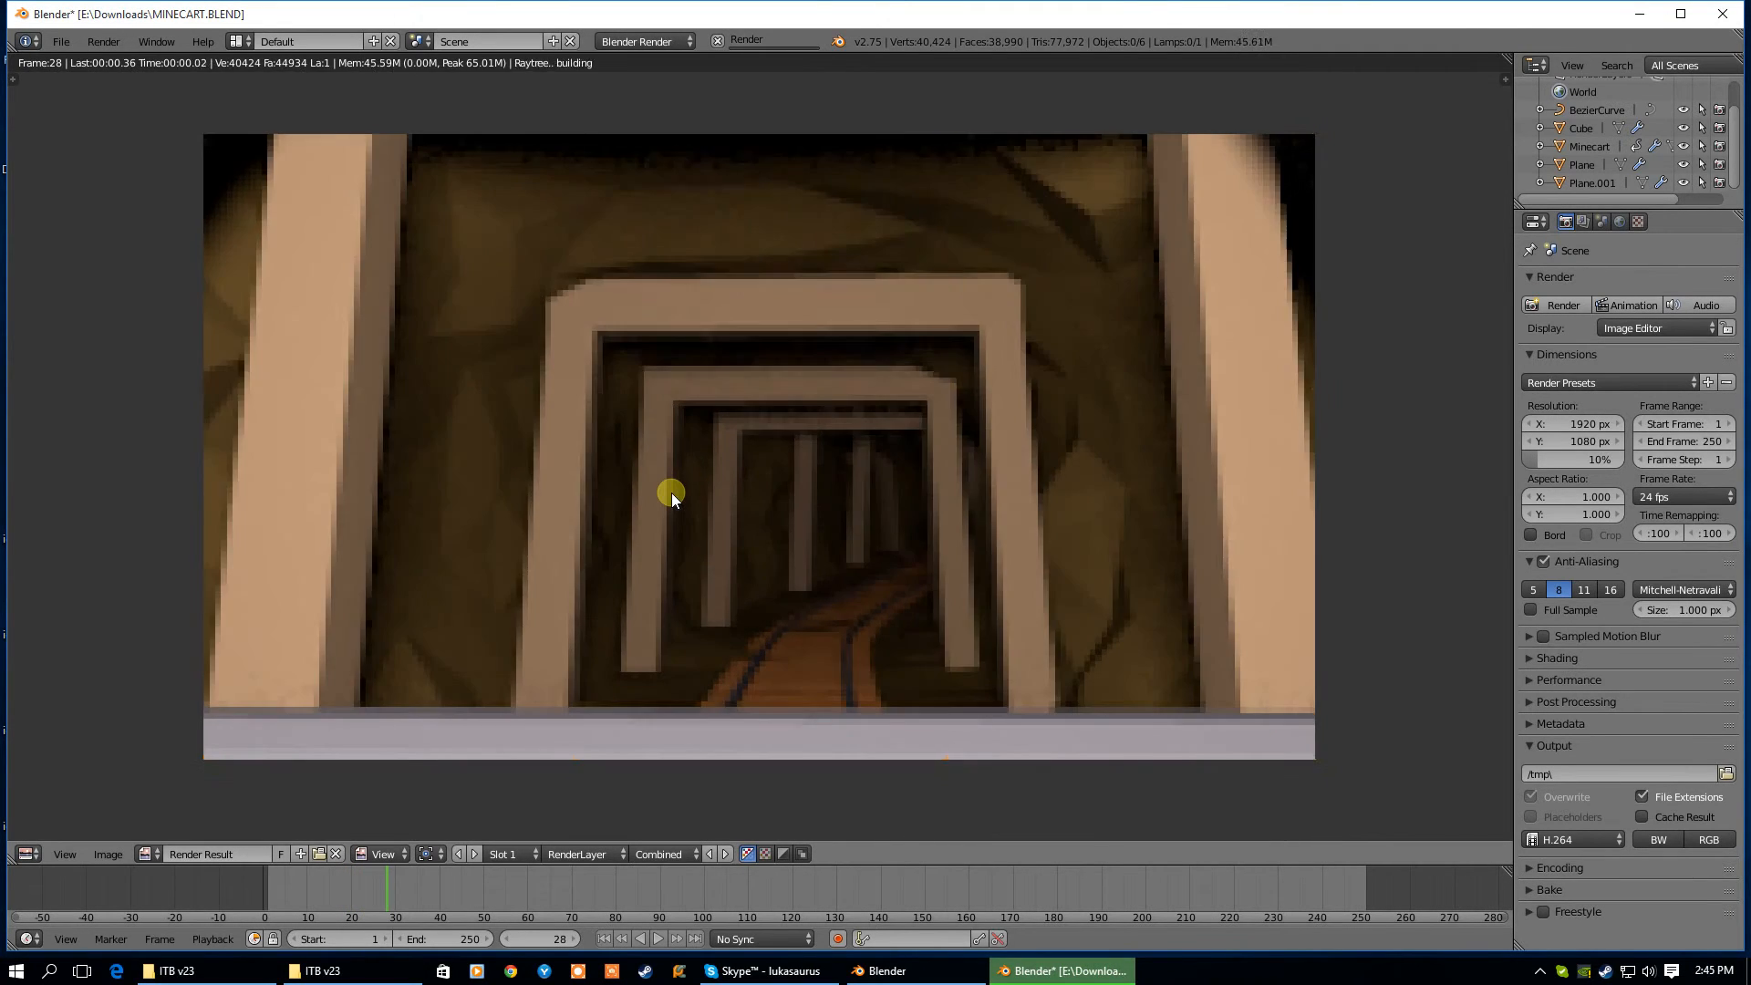
{"action": "scroll", "coordinate": [675, 485], "scroll_direction": "down", "scroll_amount": 5}
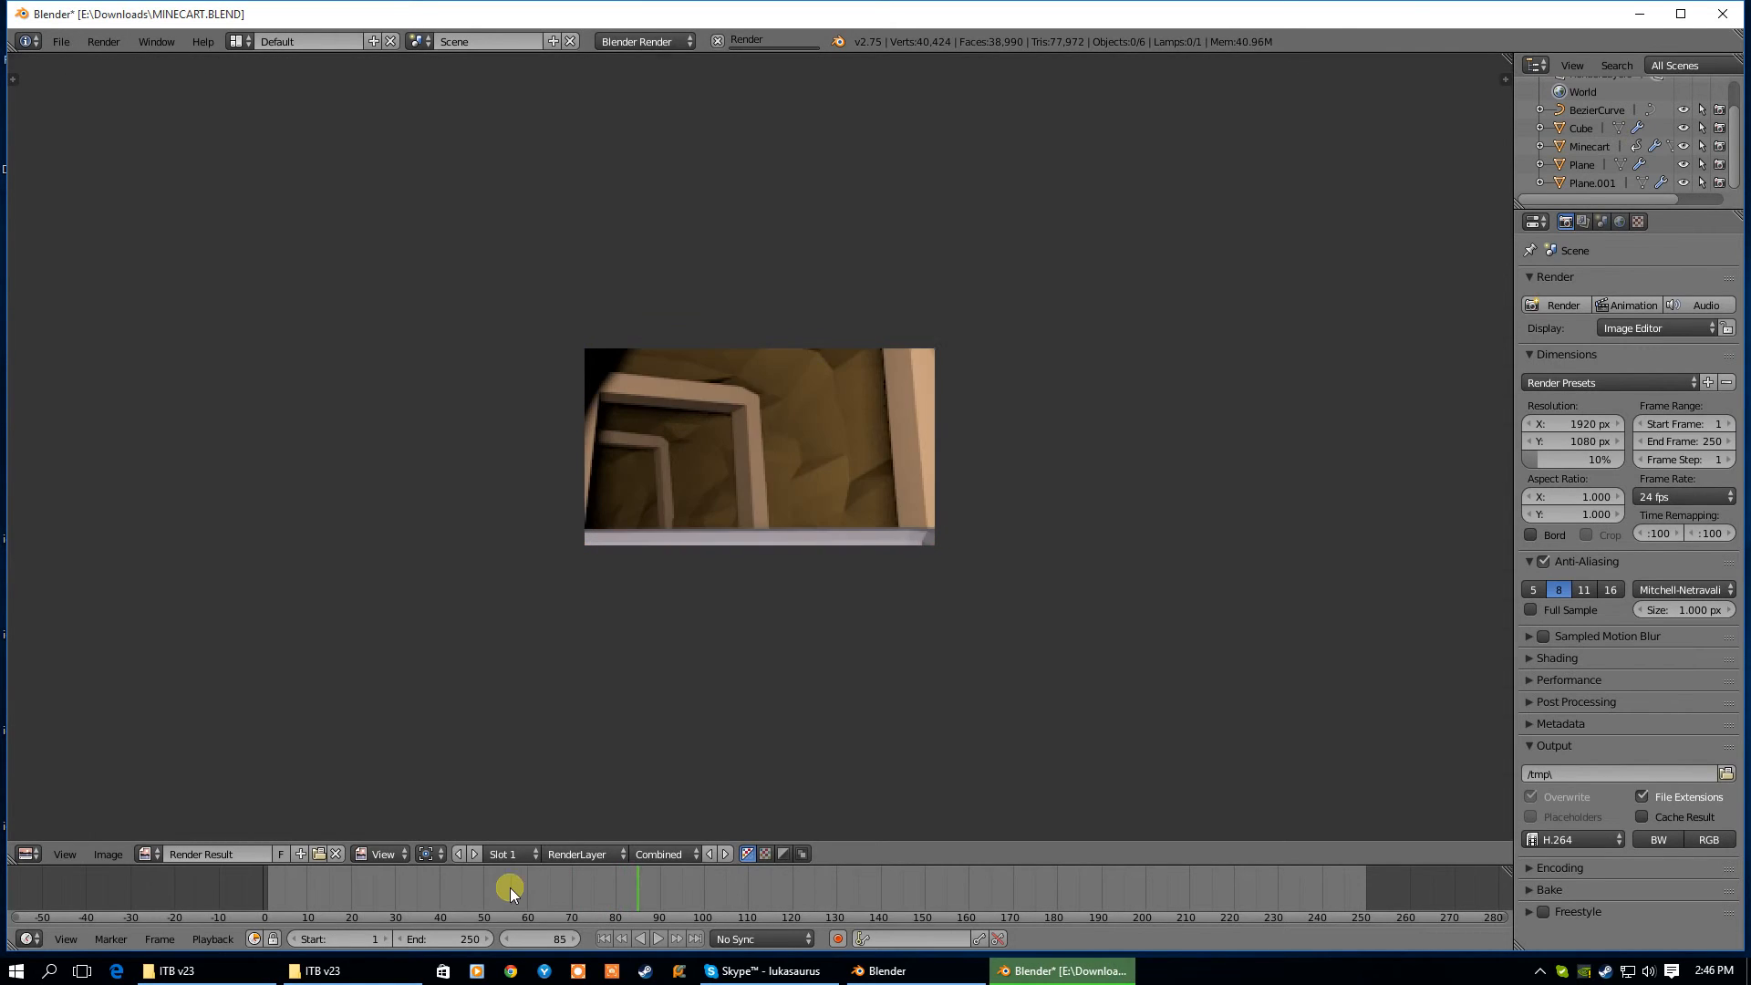
Open the render output folder C:\TMP in Windows through the Run dialog and check the video file 0001-0250.avi
{"action": "key", "text": "super+r"}
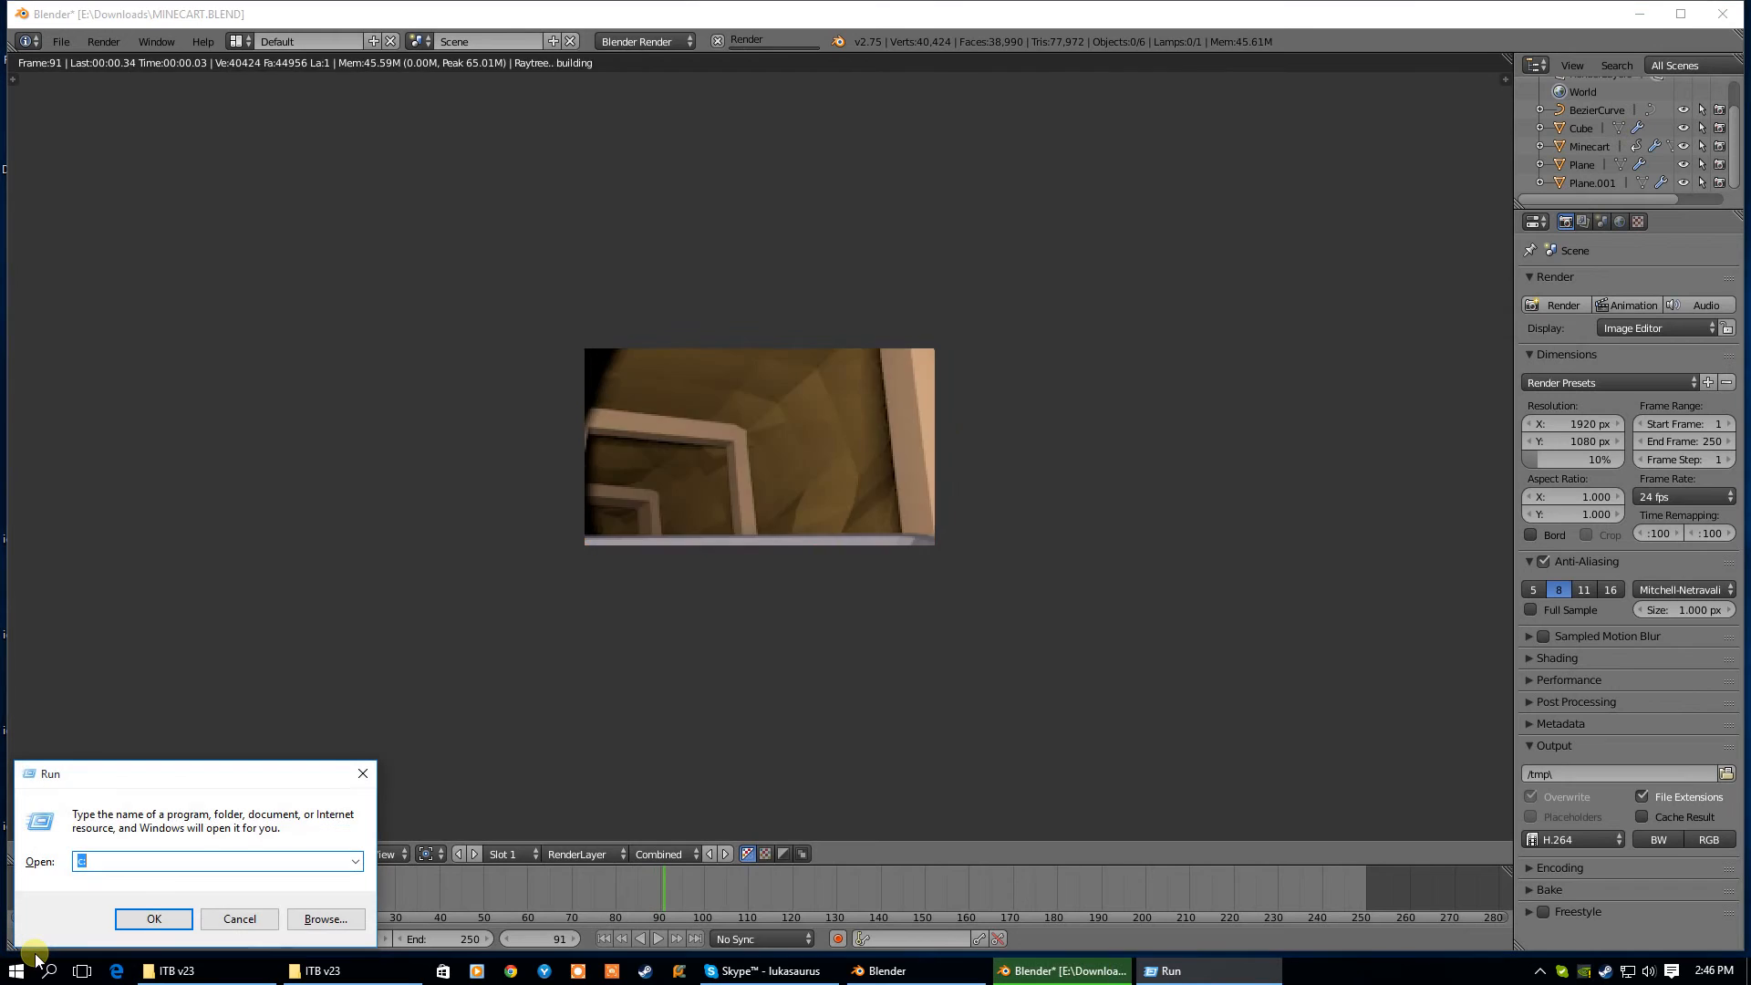
{"action": "type", "text": "C:\\"}
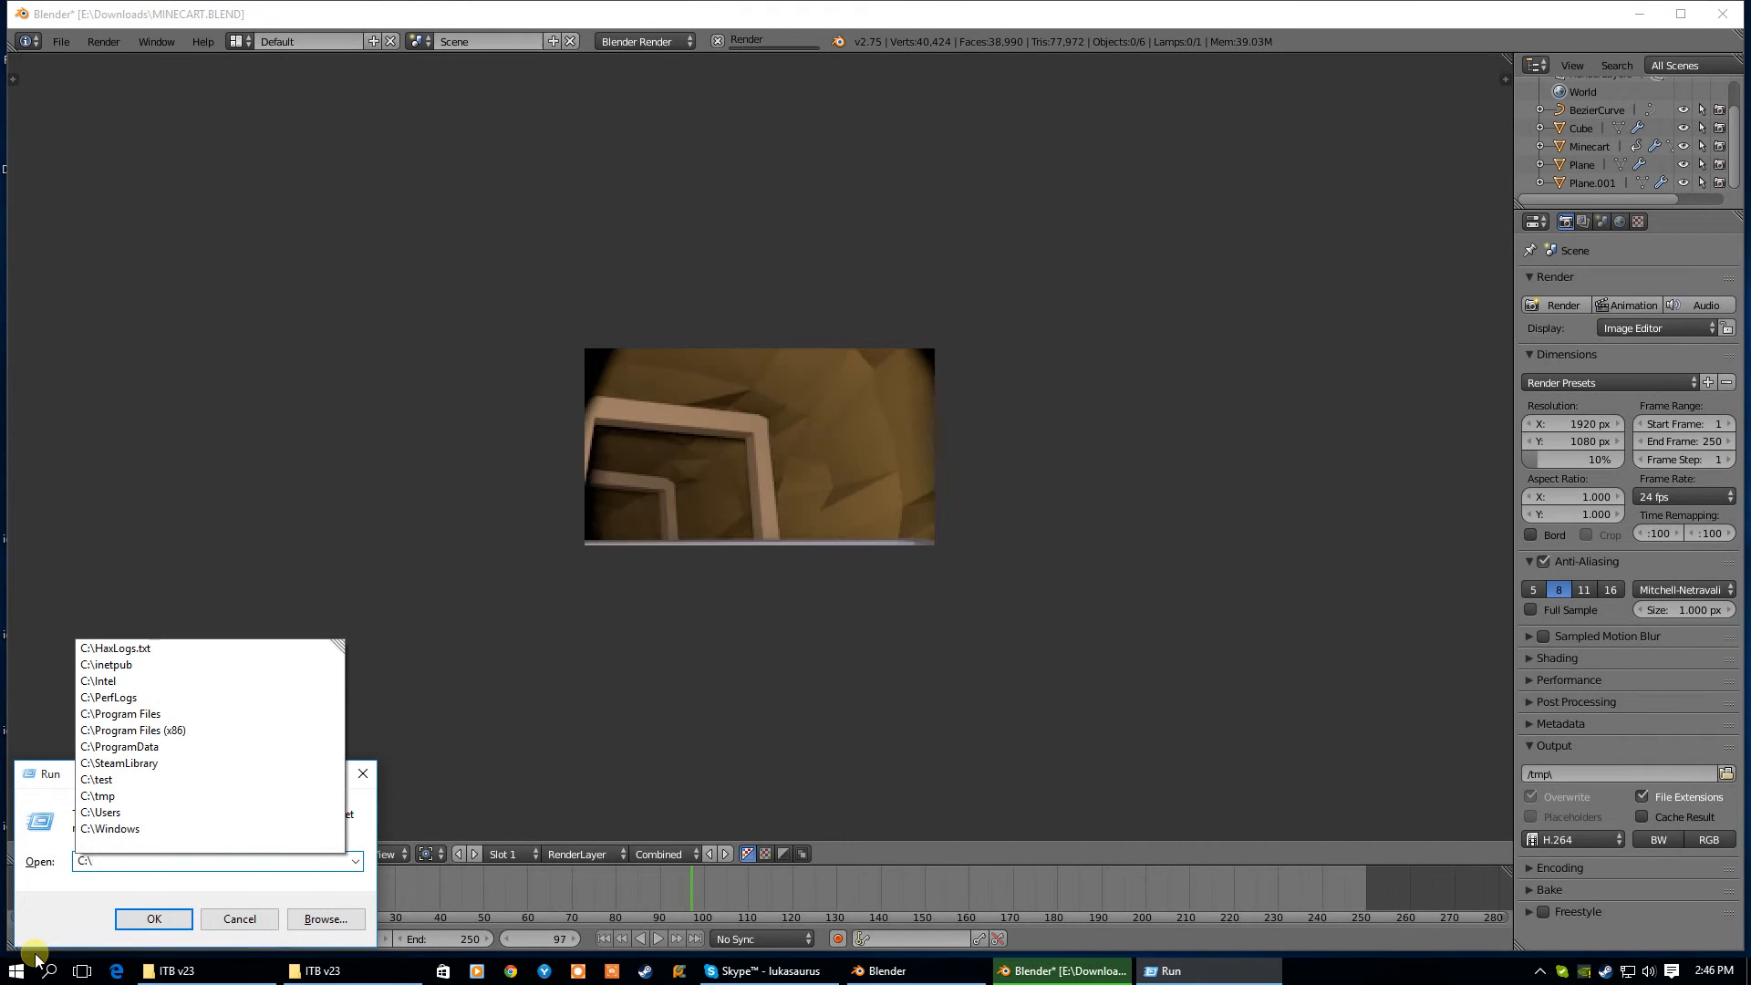
{"action": "key", "text": "BackSpace"}
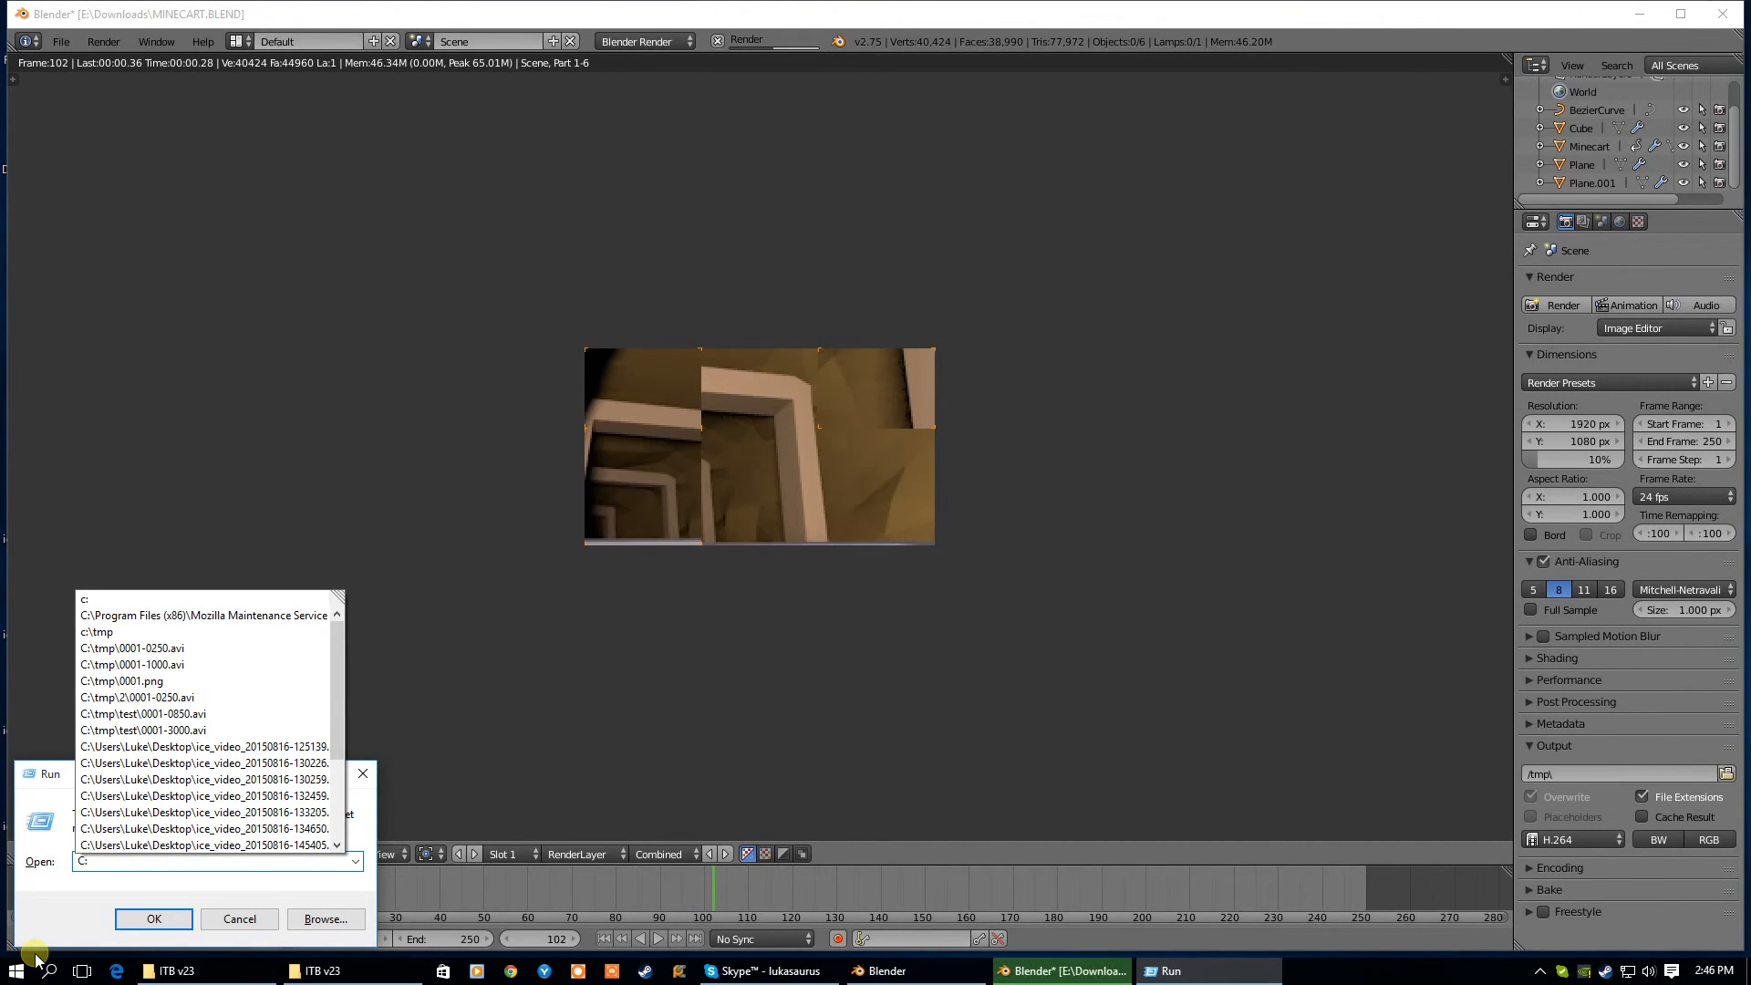
{"action": "type", "text": "\\"}
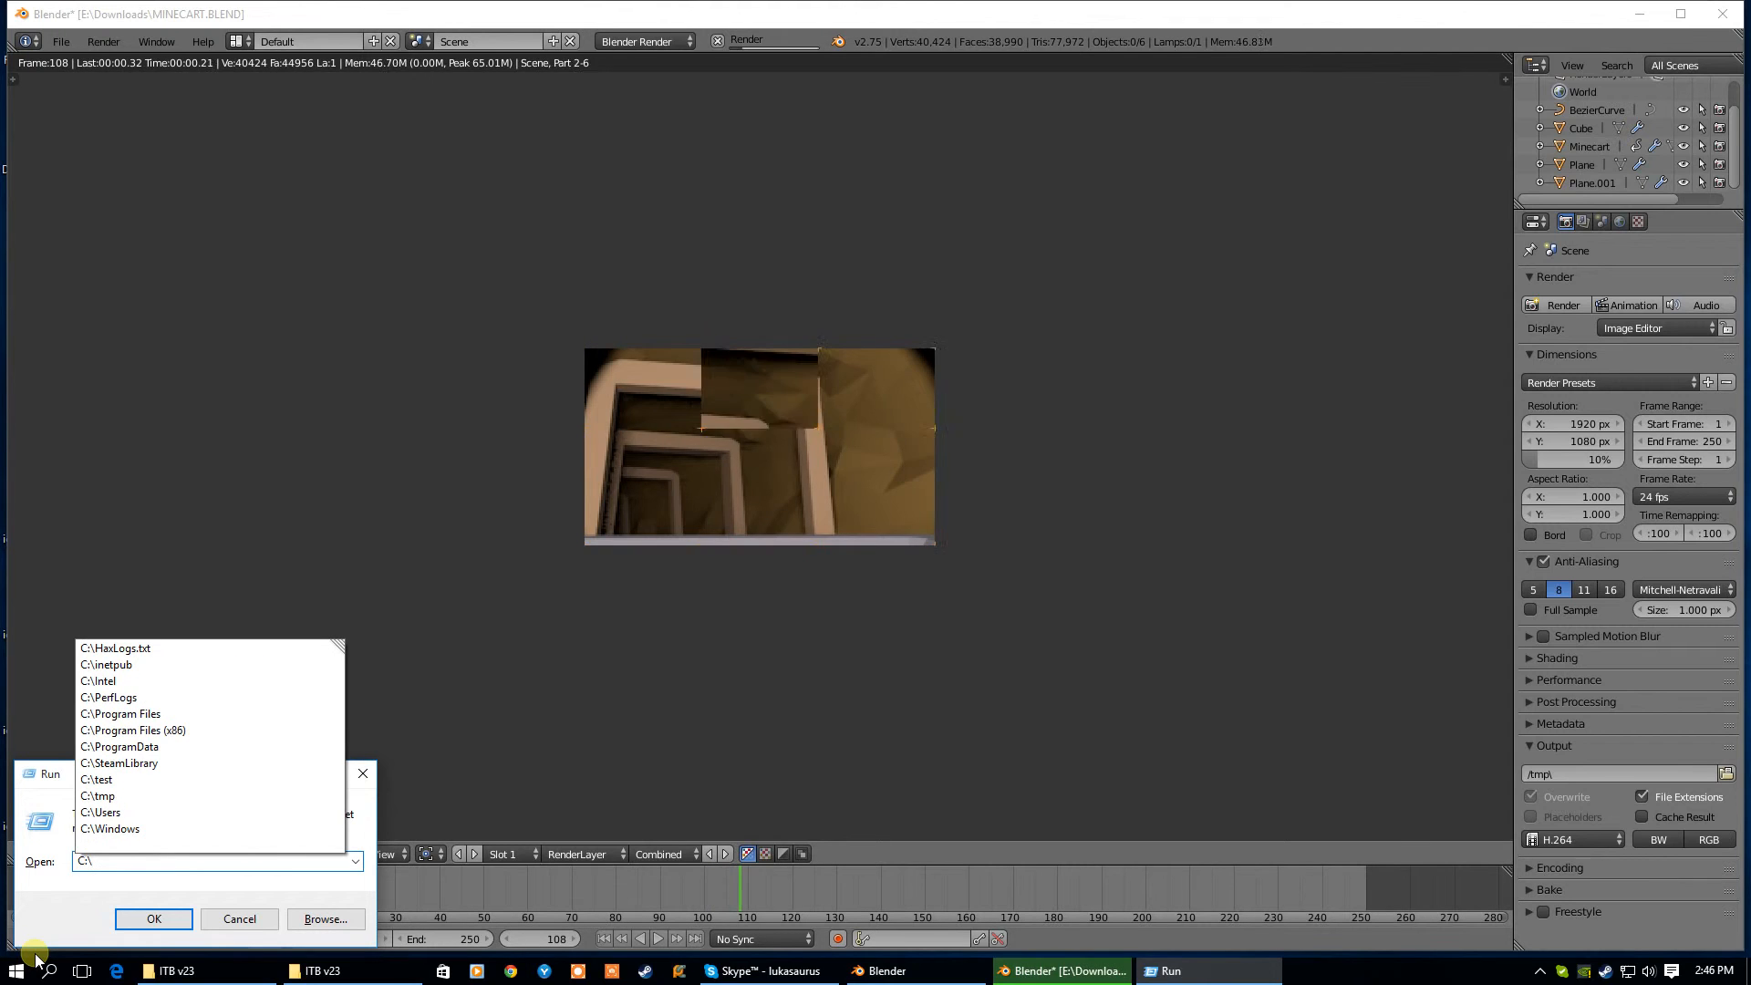
{"action": "type", "text": "TMP"}
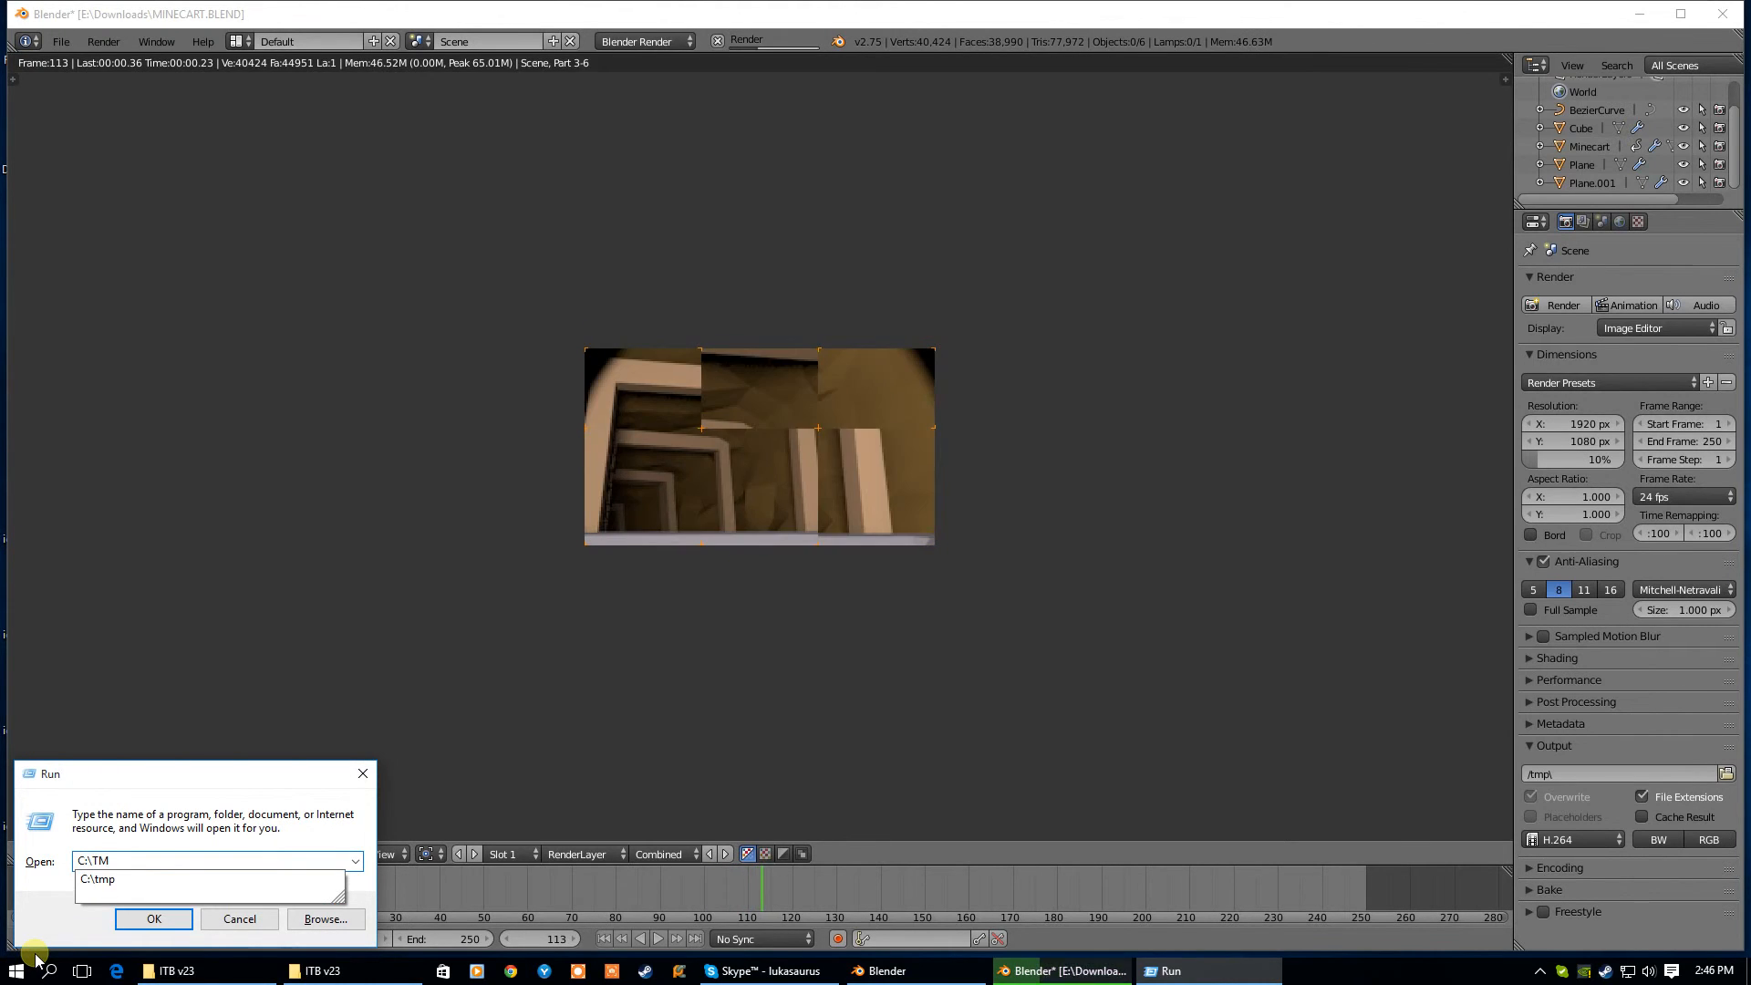
{"action": "key", "text": "Return"}
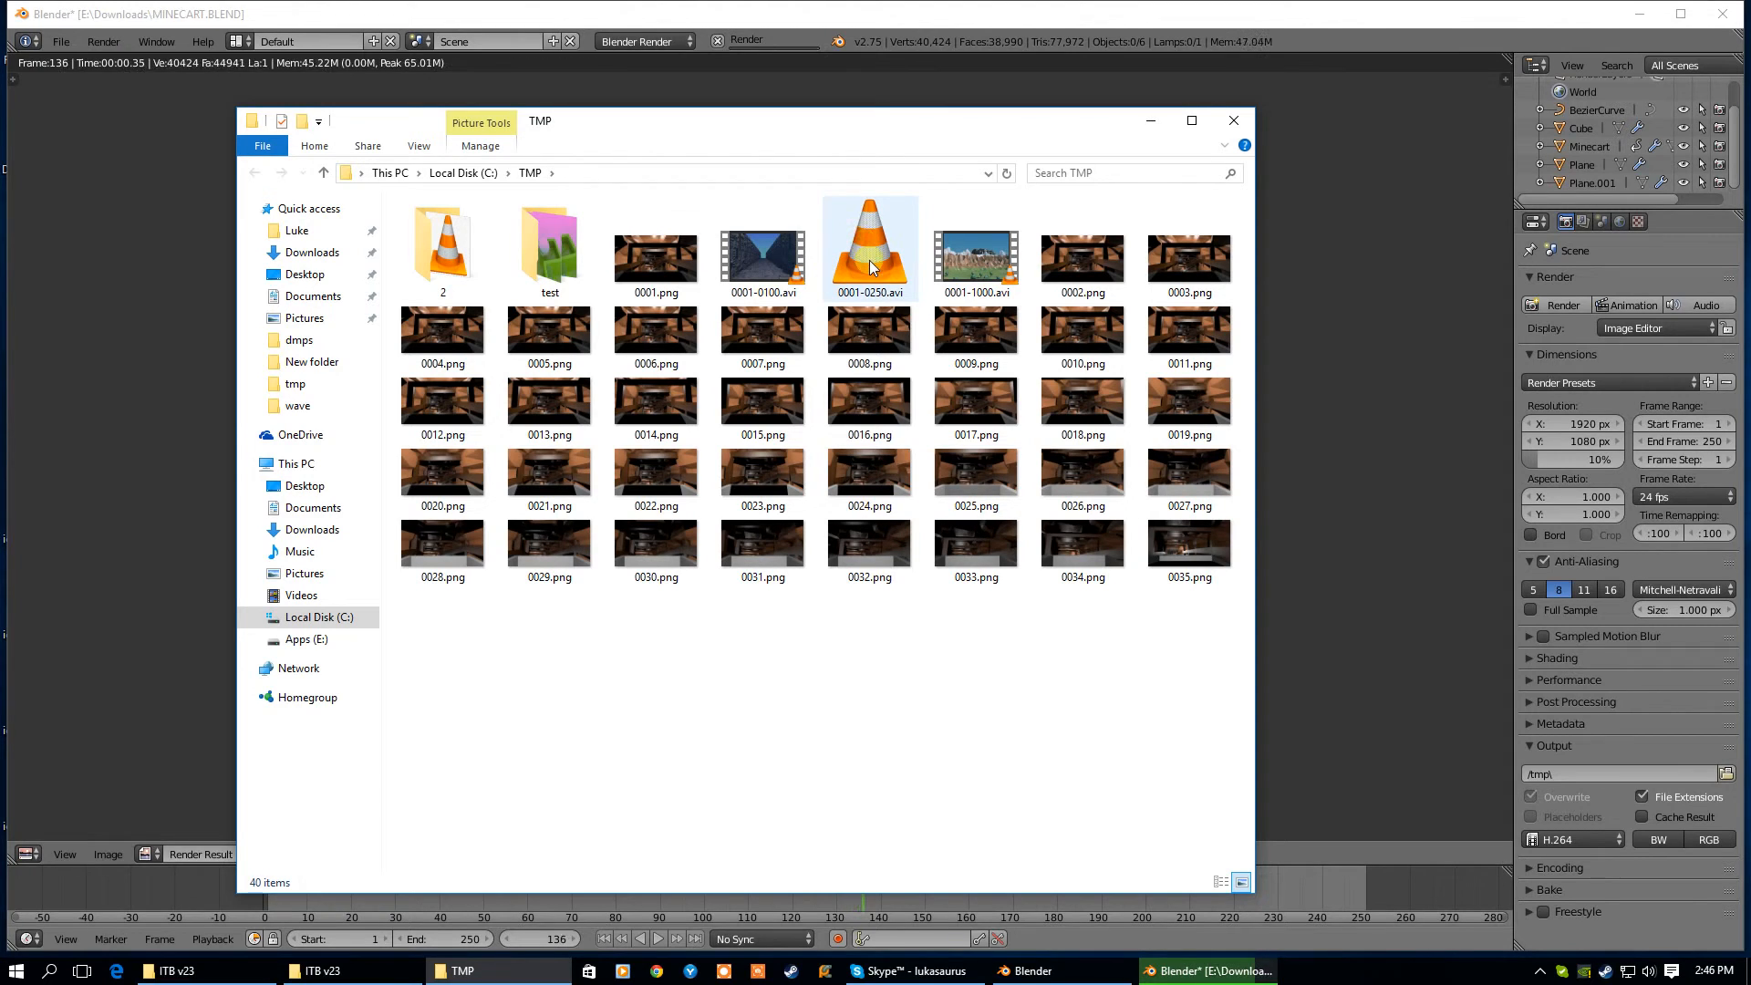
{"action": "mouse_move", "coordinate": [871, 267]}
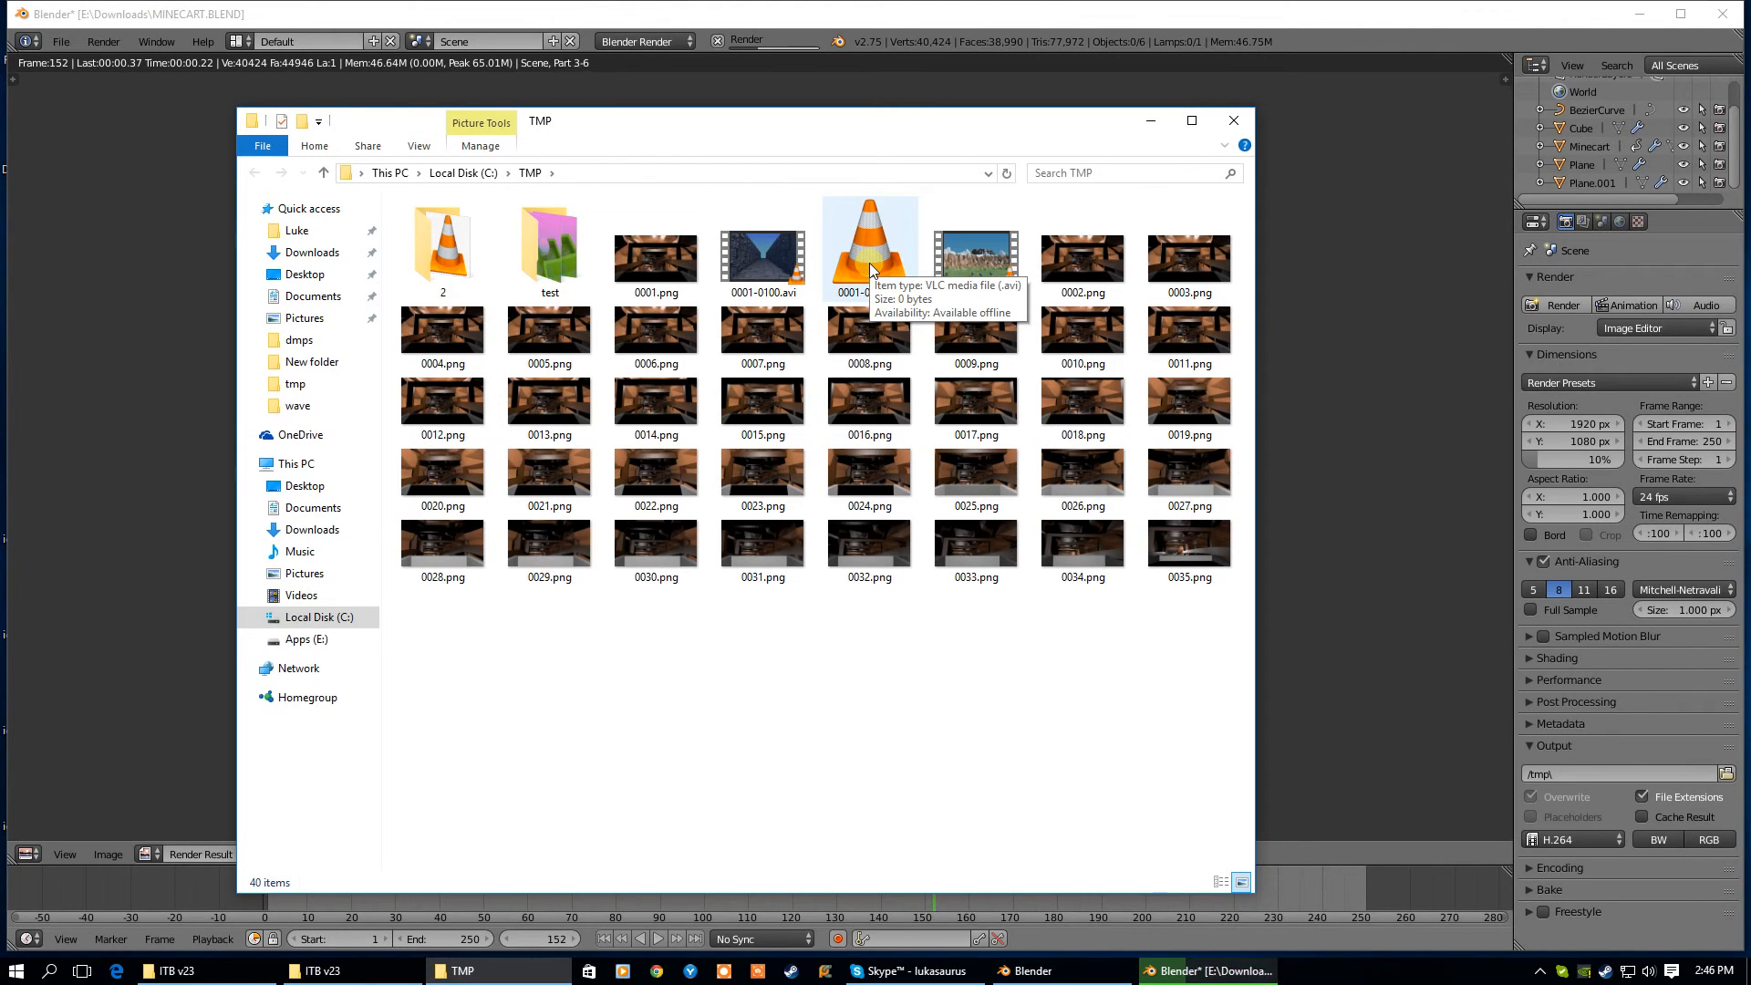
Keep the folder window clear of the render until it finishes, play 0001-0250.avi and close the folder
{"action": "left_click_drag", "start_coordinate": [927, 110], "coordinate": [921, 558]}
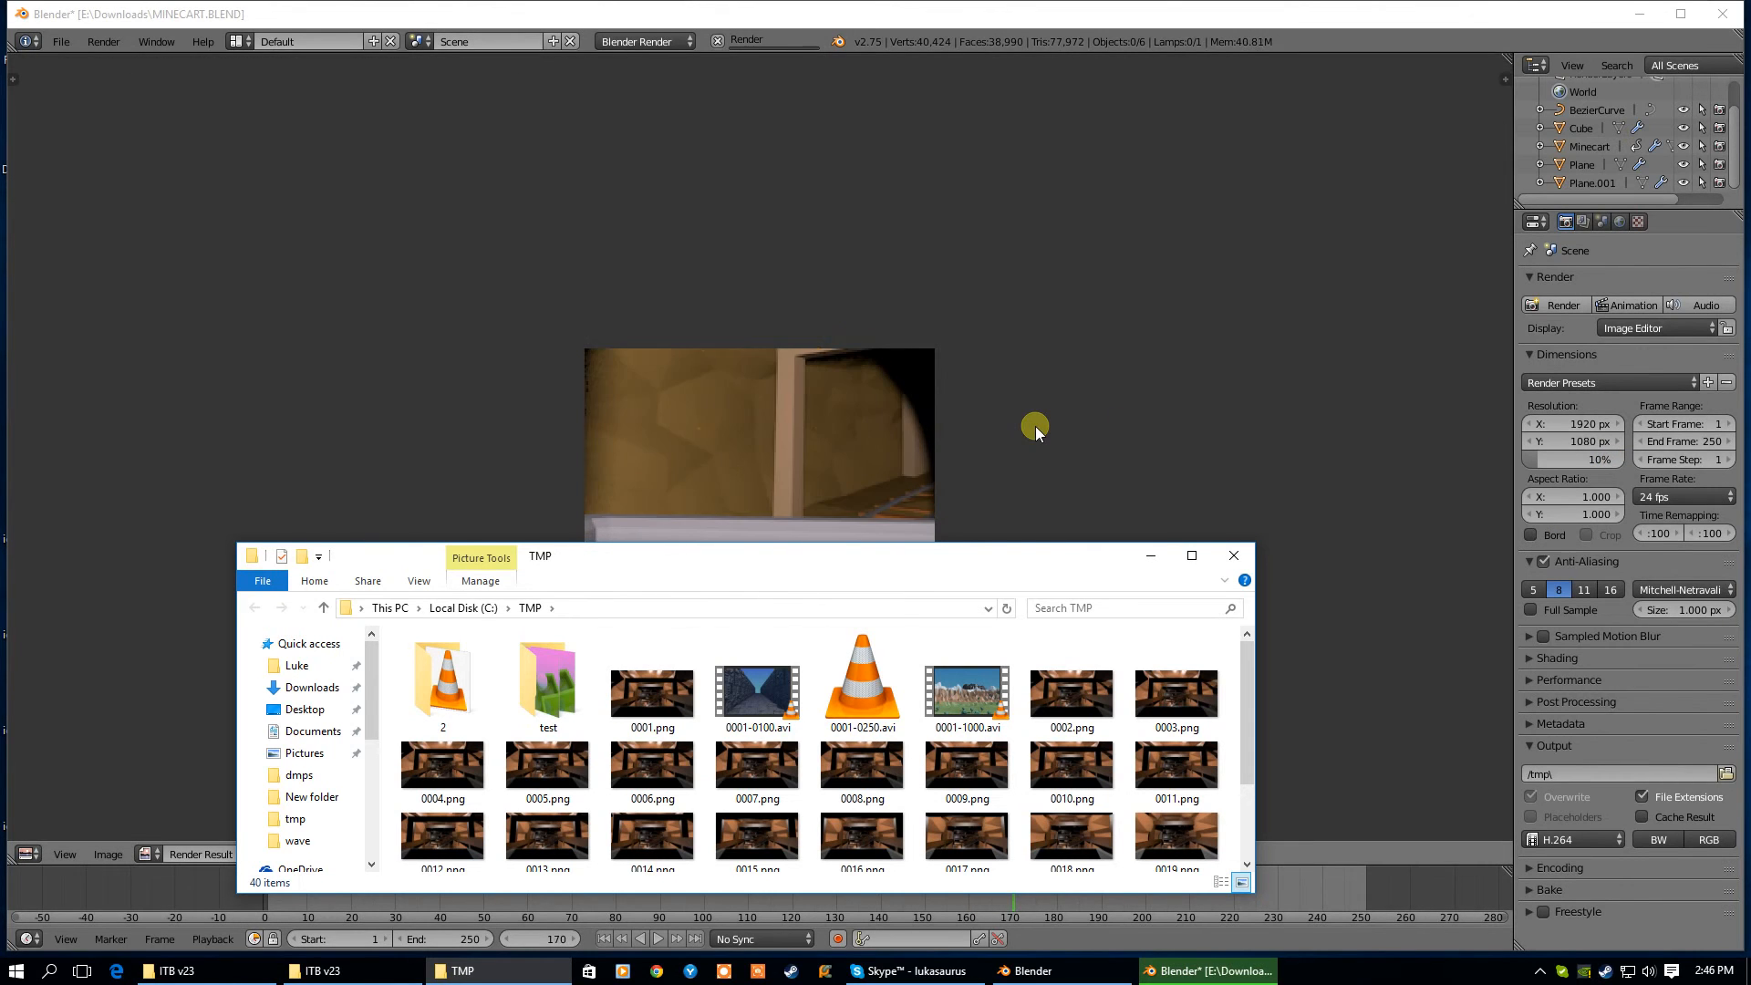
{"action": "left_click_drag", "start_coordinate": [969, 559], "coordinate": [1110, 580]}
{"action": "left_click_drag", "start_coordinate": [1113, 582], "coordinate": [1049, 424]}
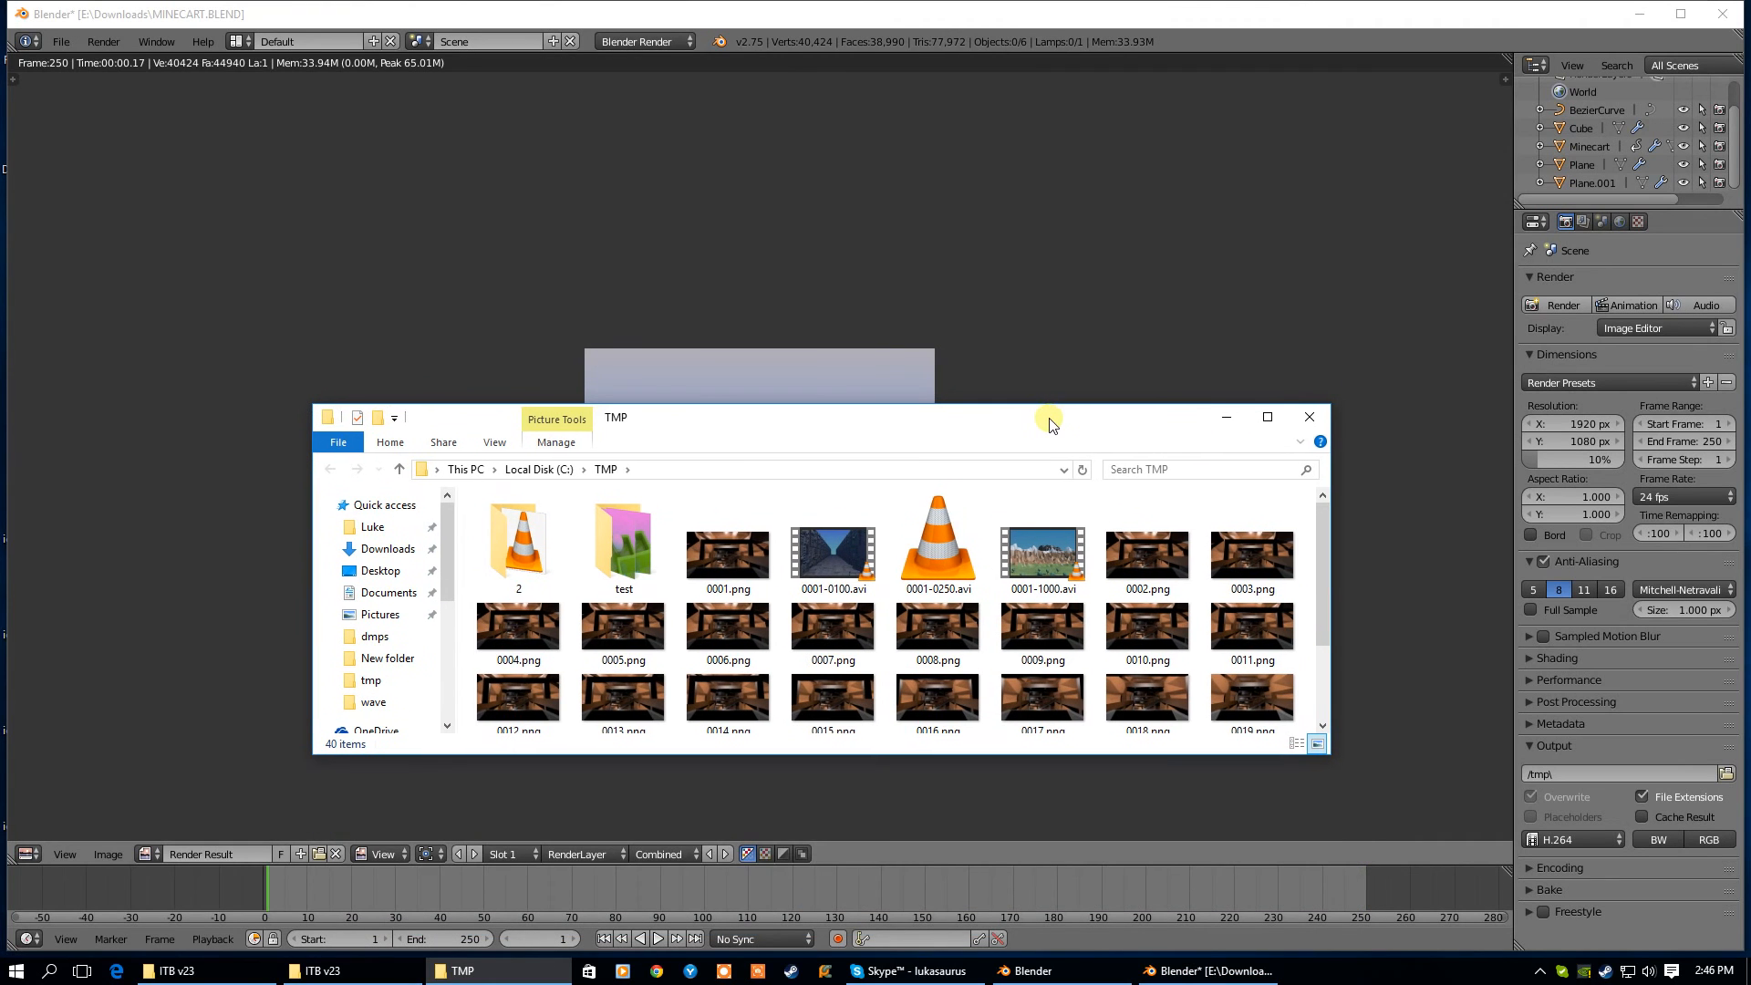
{"action": "double_click", "coordinate": [929, 548]}
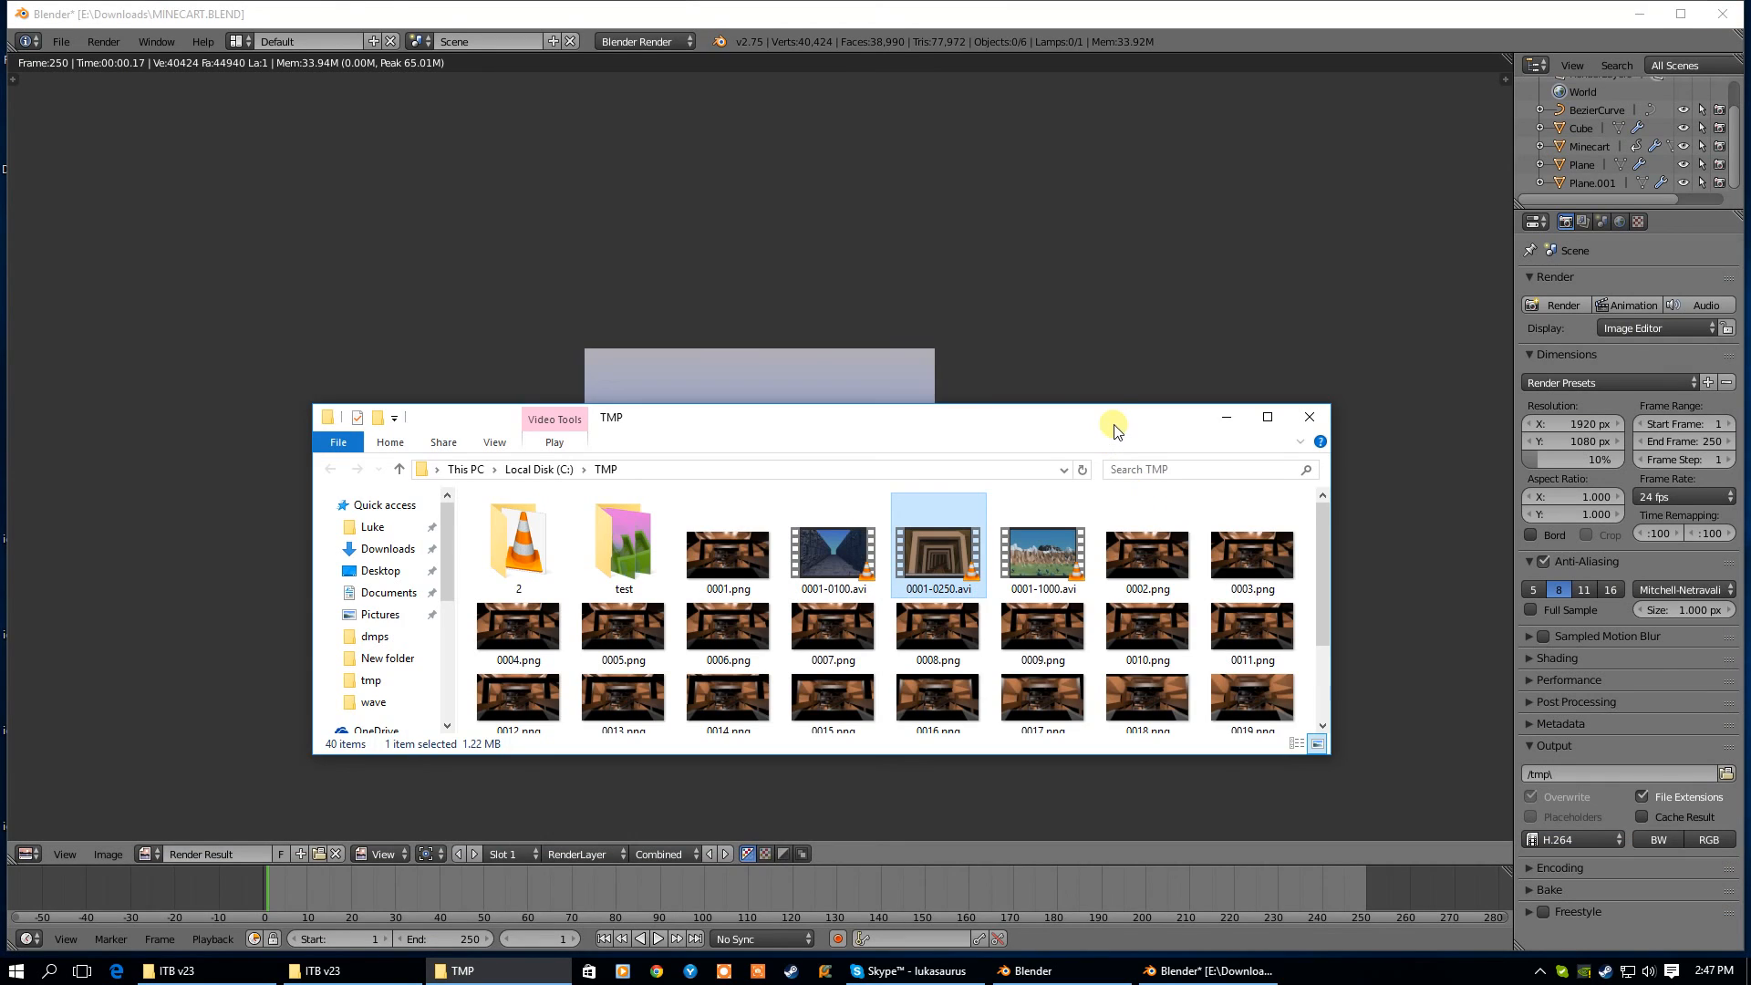
{"action": "left_click_drag", "start_coordinate": [1114, 430], "coordinate": [1094, 321]}
{"action": "left_click", "coordinate": [1288, 308]}
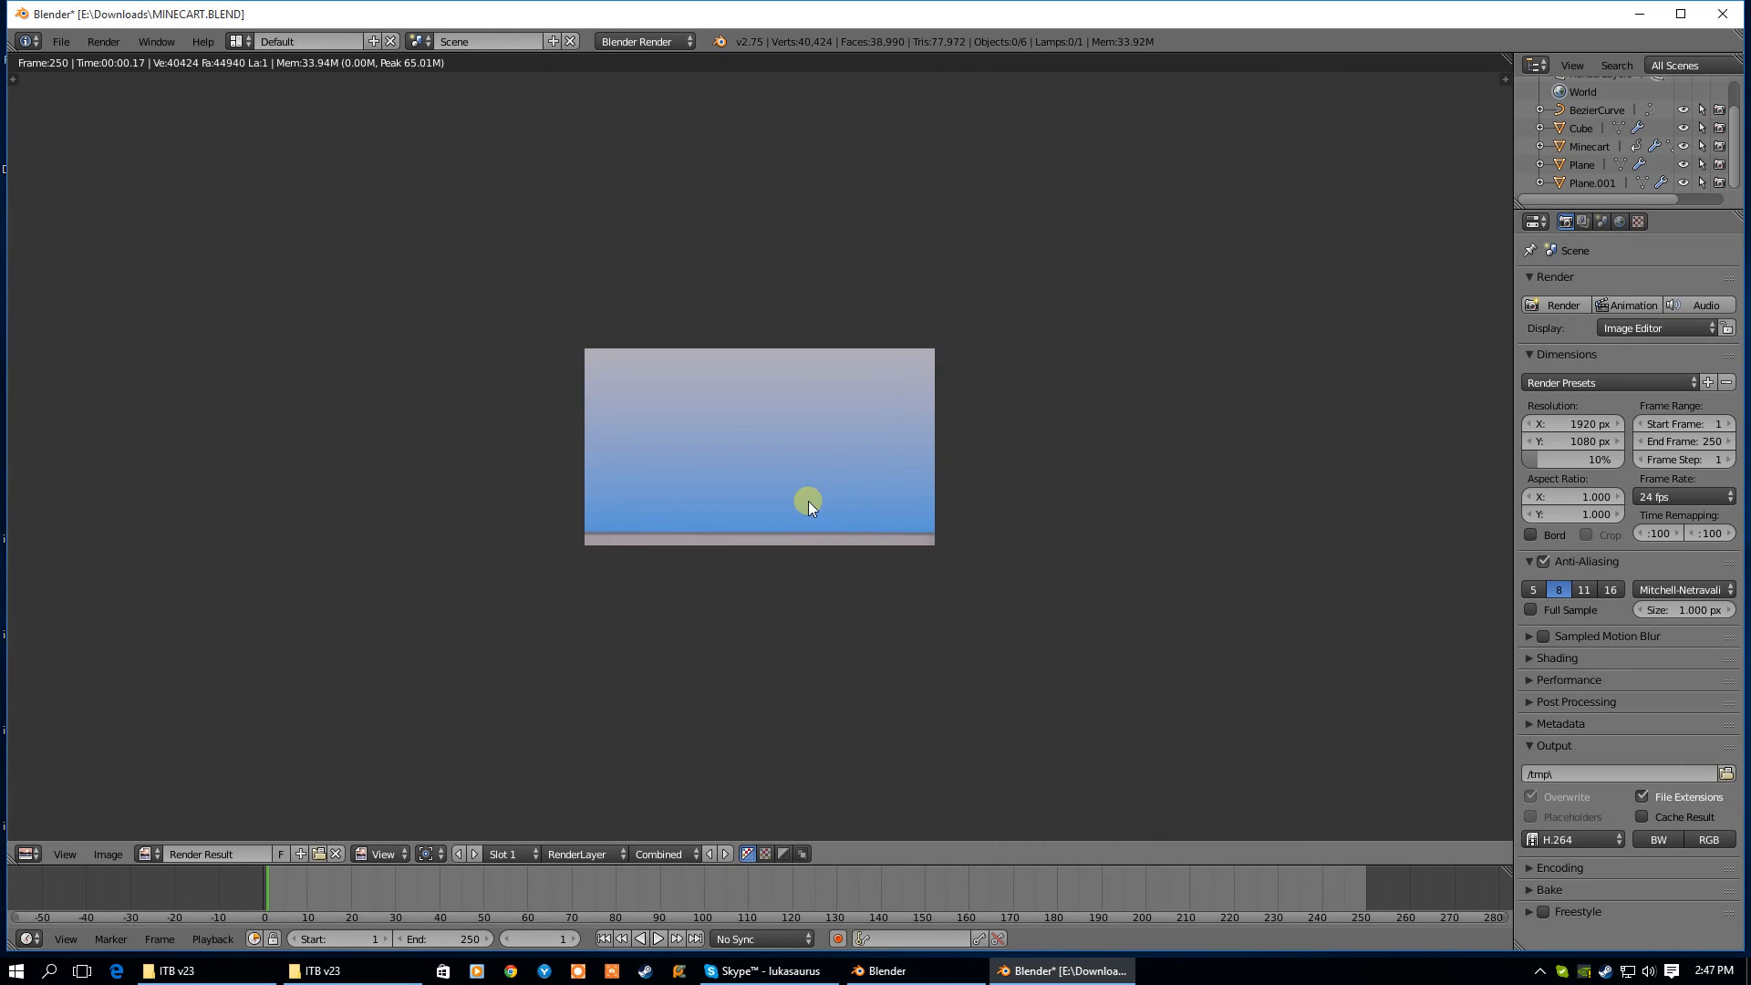